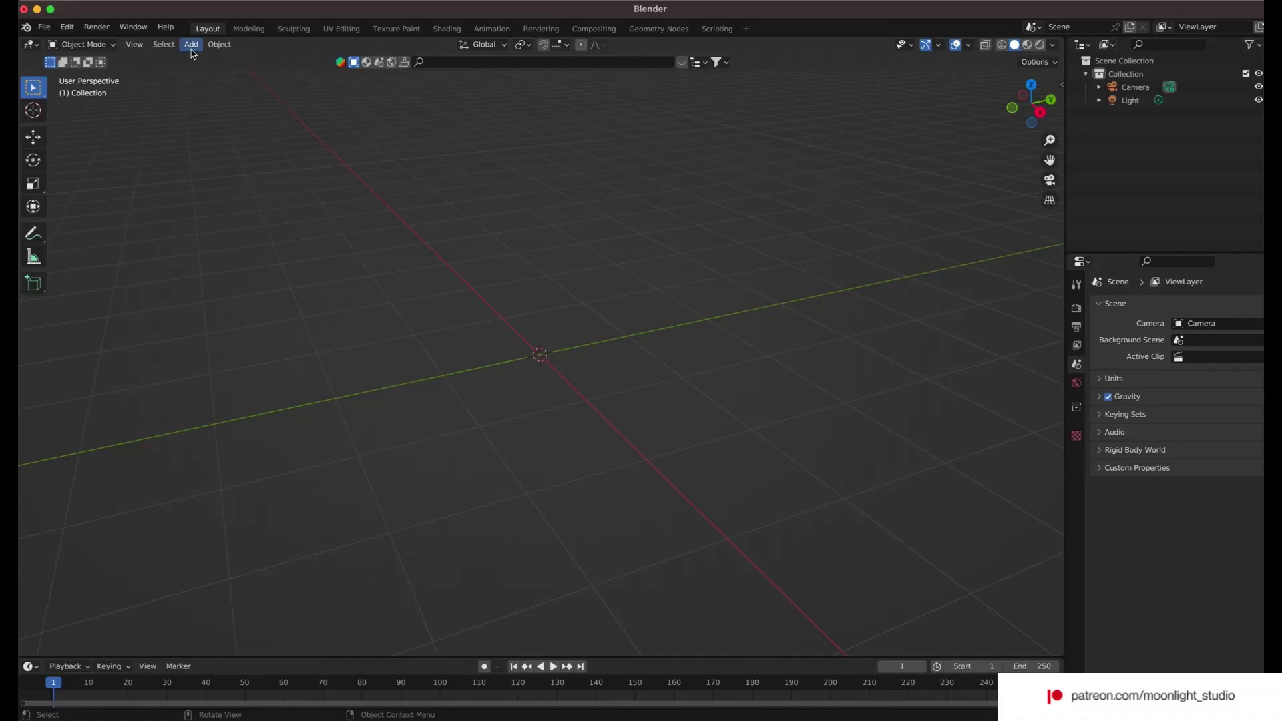
- Add a UV sphere and give it a new particle system
click(192, 46)
mouse_move(206, 60)
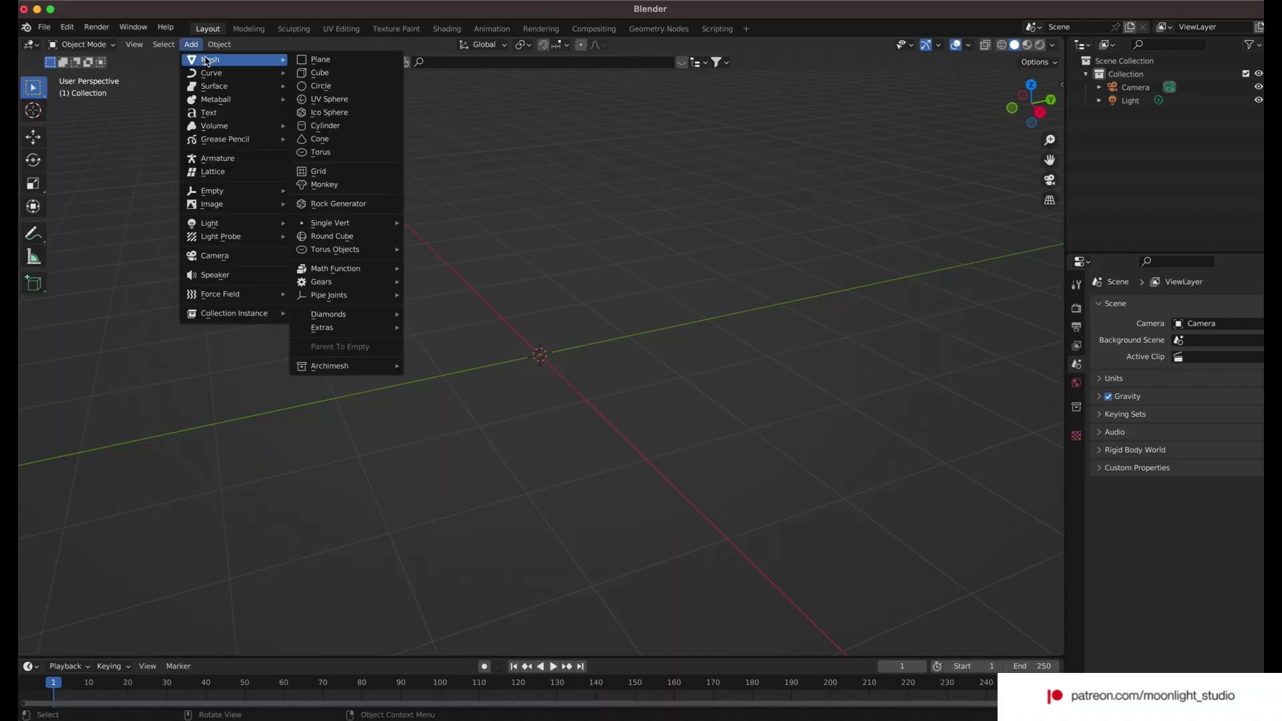
click(320, 98)
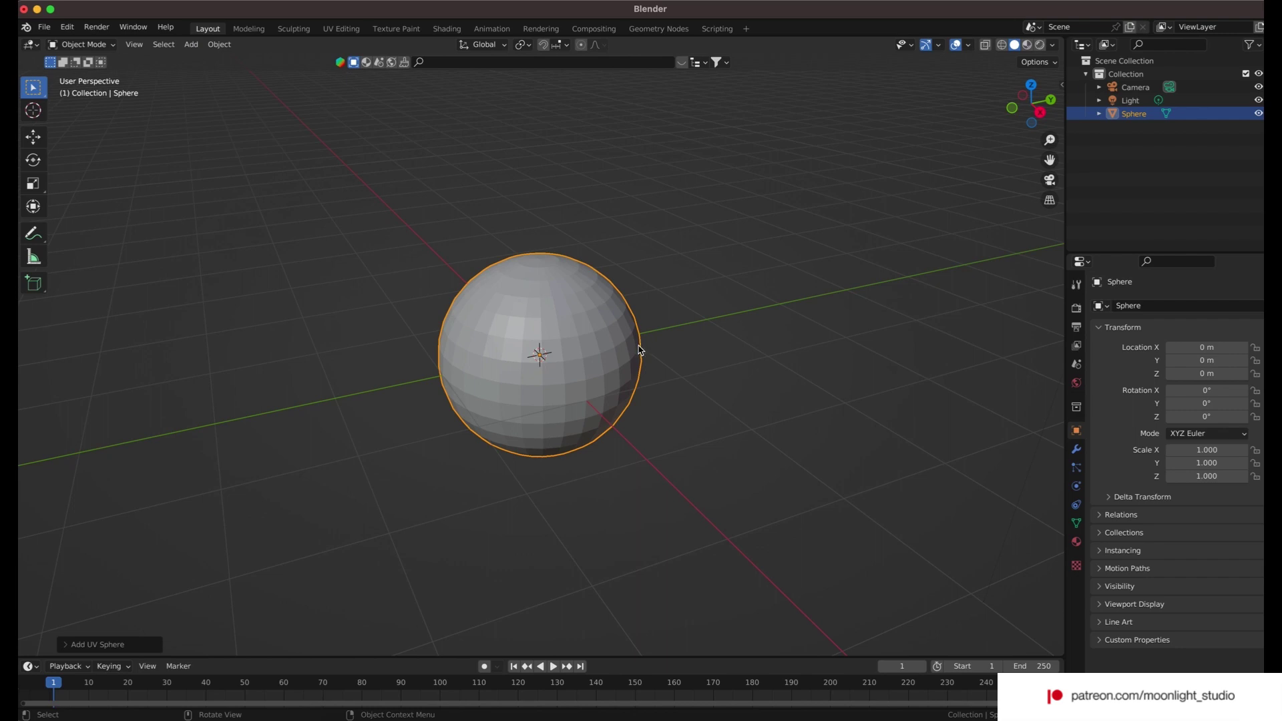
scroll(639, 350, up, 3)
click(1076, 468)
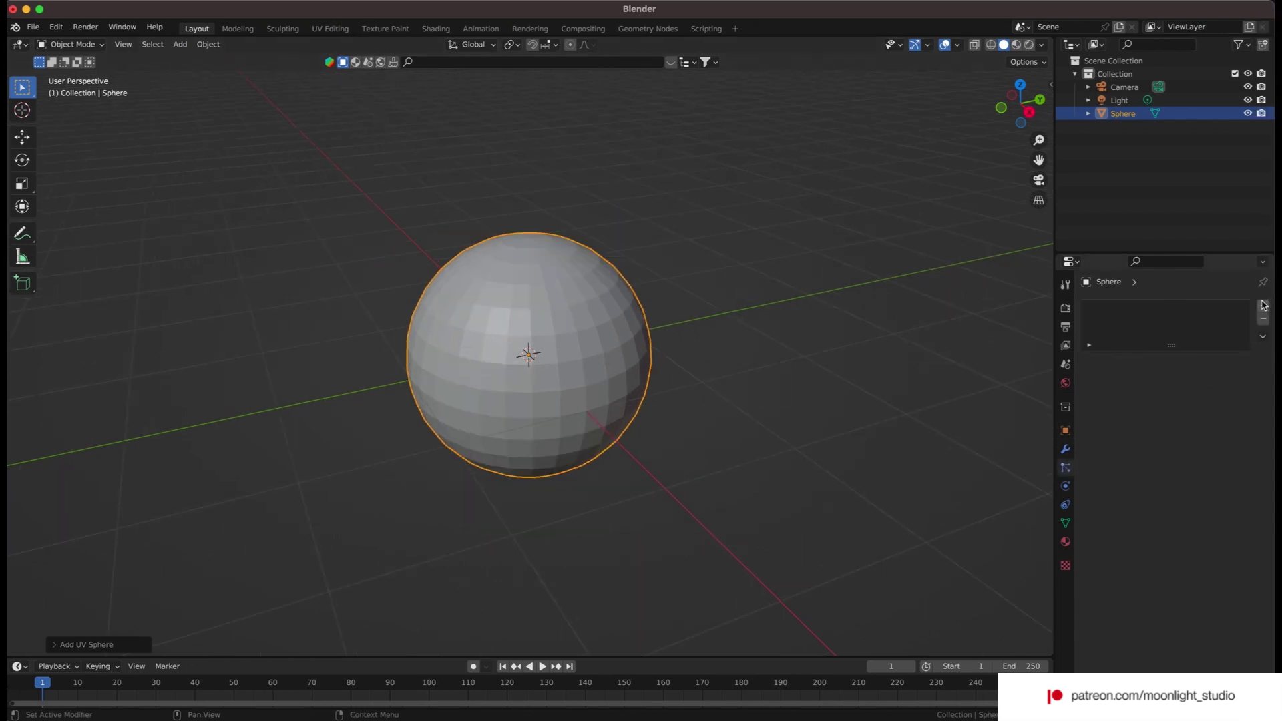
click(1262, 306)
scroll(763, 415, up, 2)
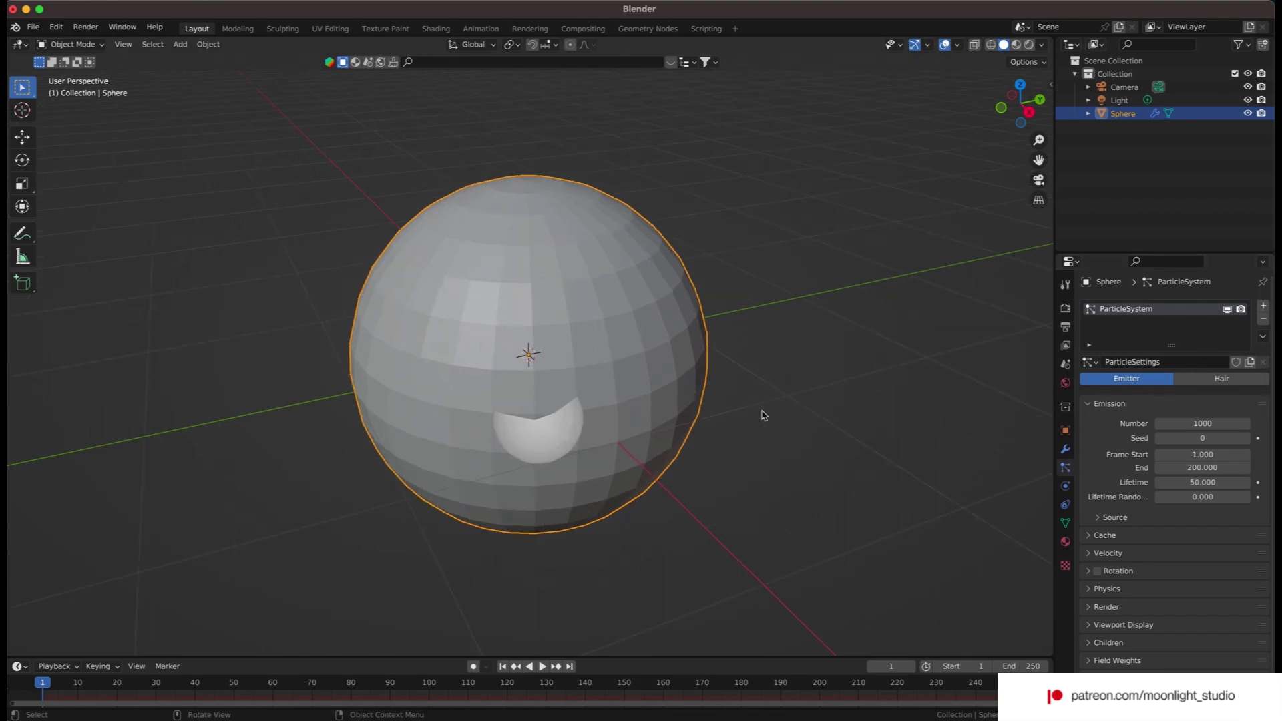
- Set the sphere's viewport Display As option to Wire
click(1065, 430)
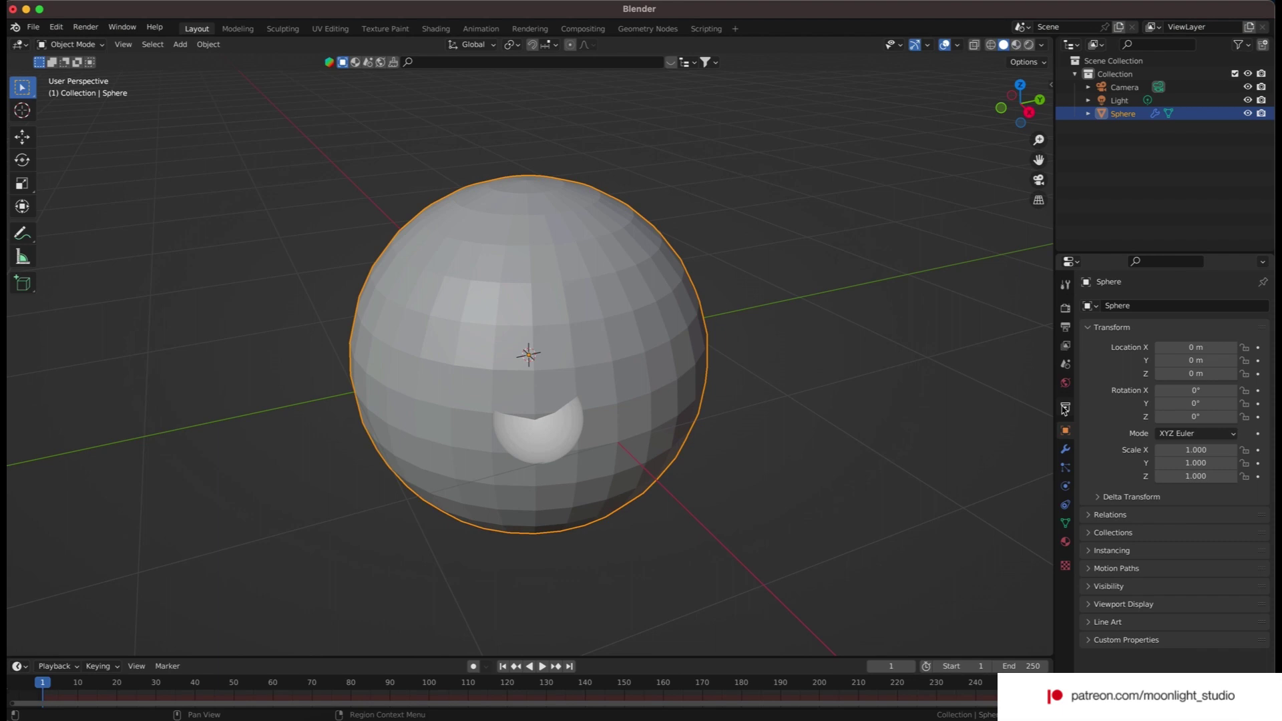
click(1125, 604)
scroll(1135, 614, down, 4)
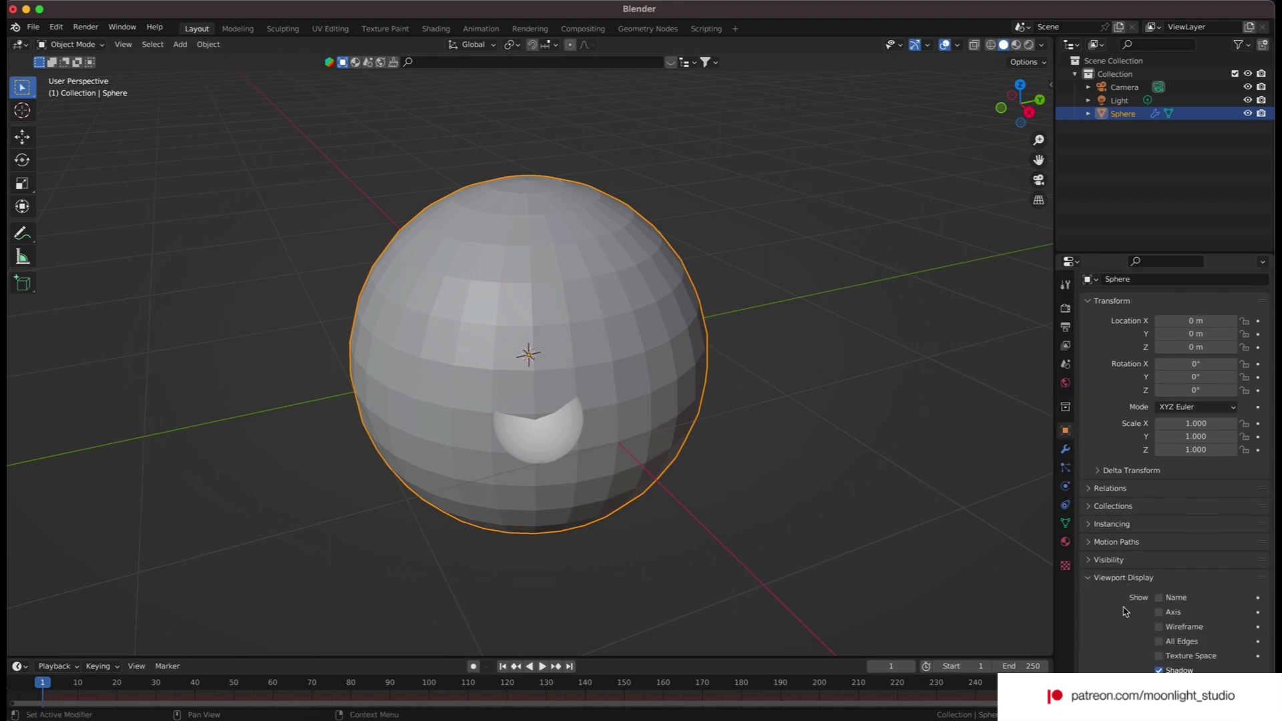
click(1161, 641)
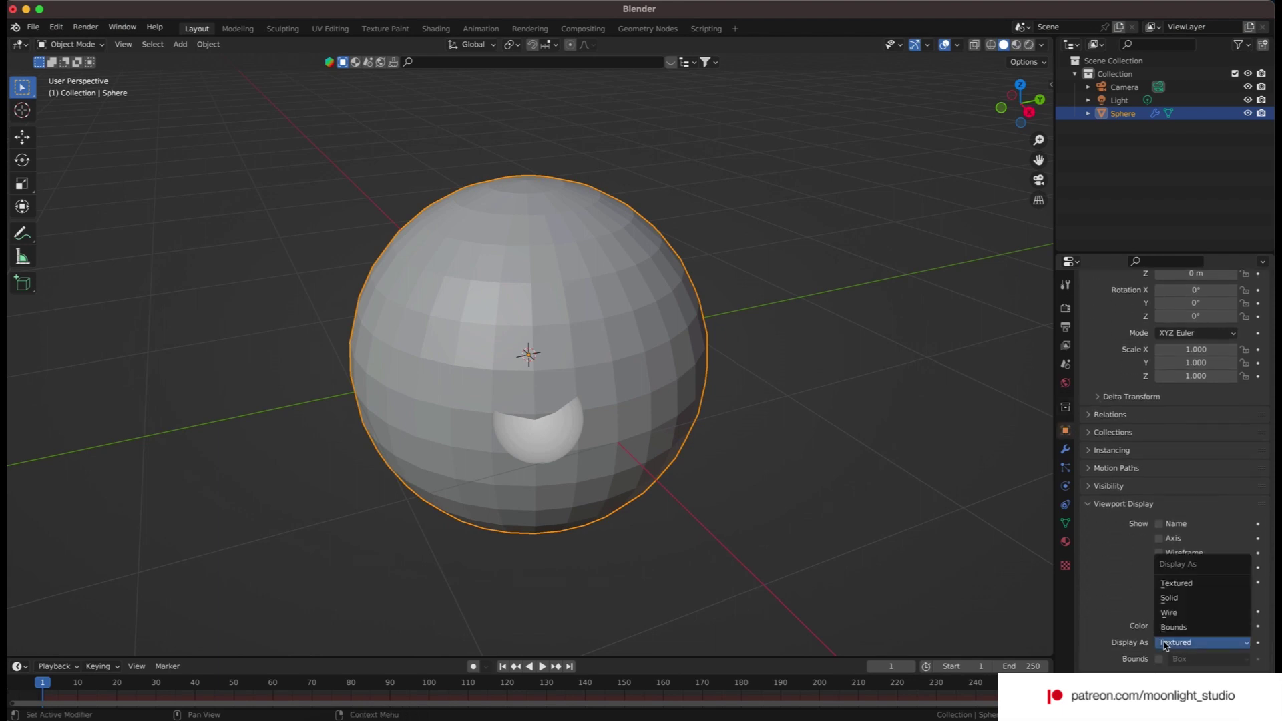
click(1169, 605)
scroll(969, 545, down, 2)
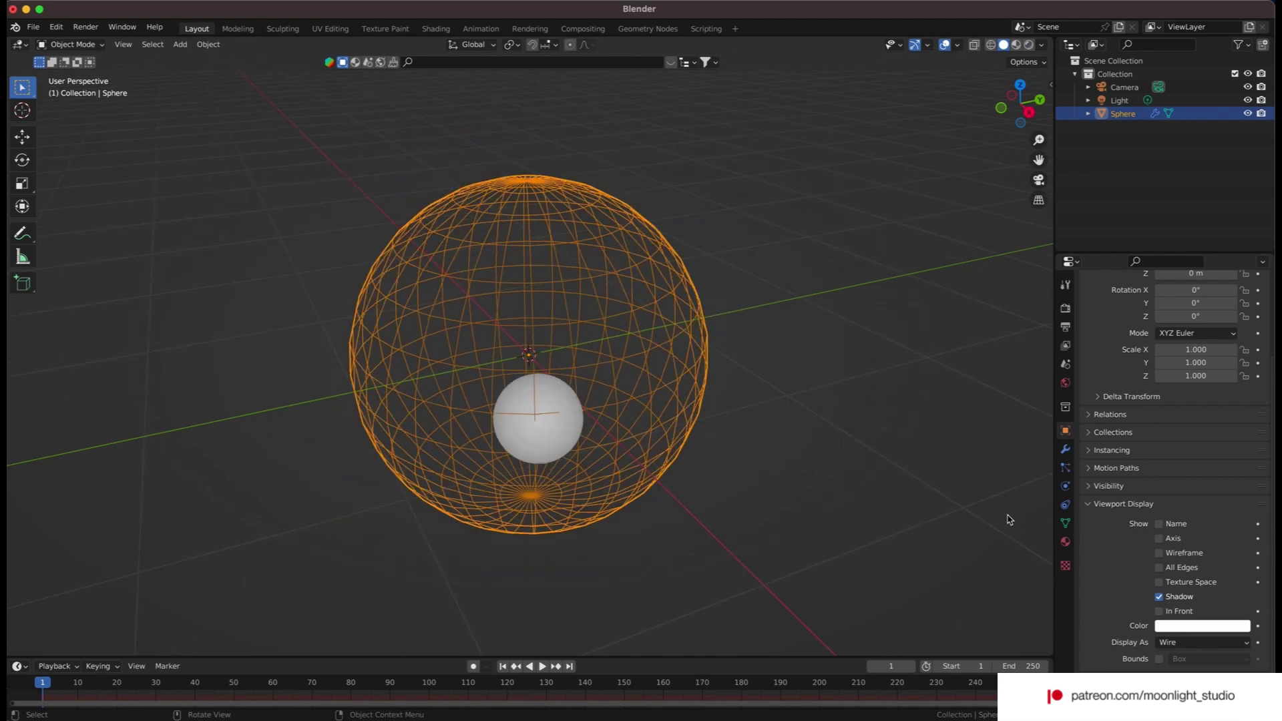
- Set the particle emission End frame to 1 and the particle Number to 18
click(1065, 448)
click(1067, 486)
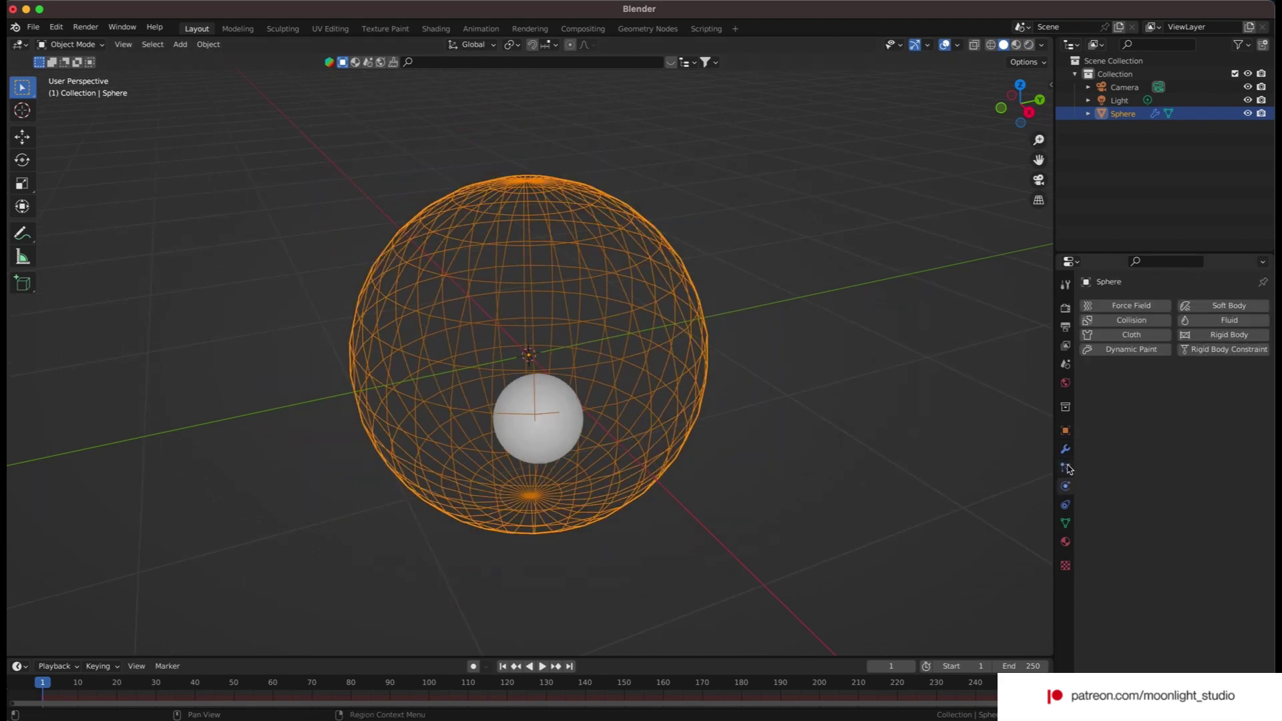
click(1065, 468)
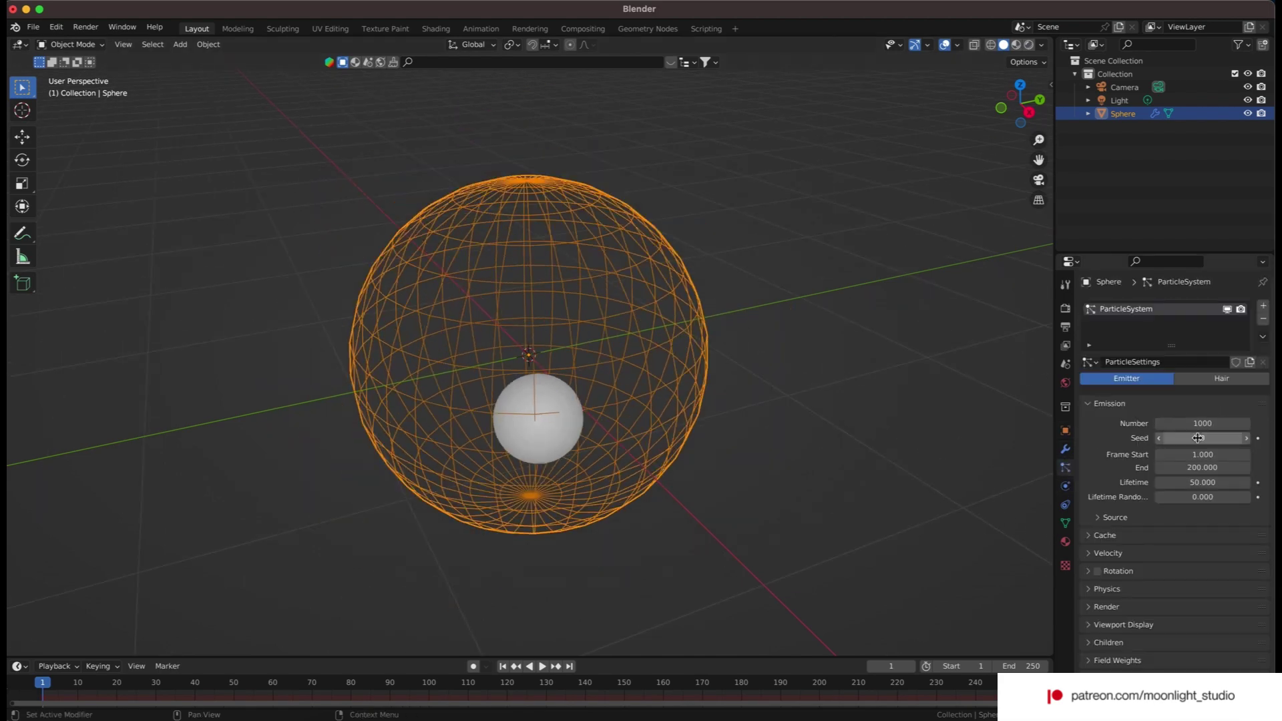
double_click(1205, 467)
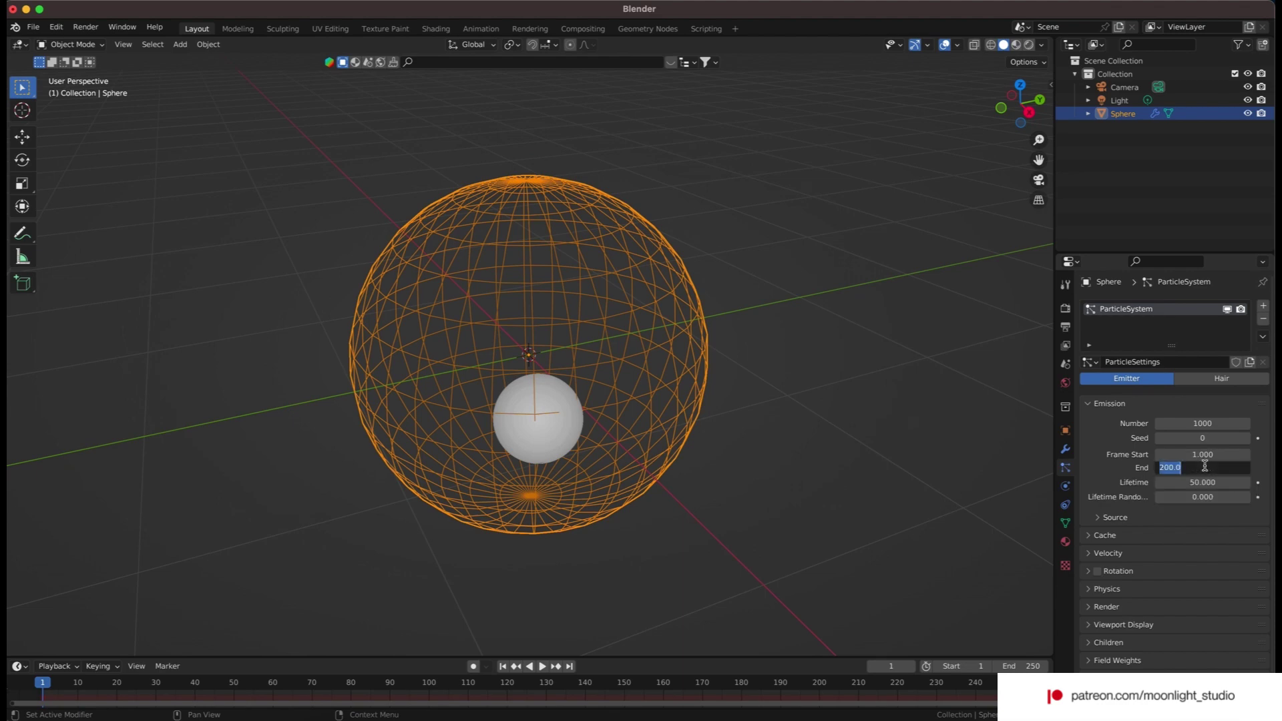
text(1)
key(Return)
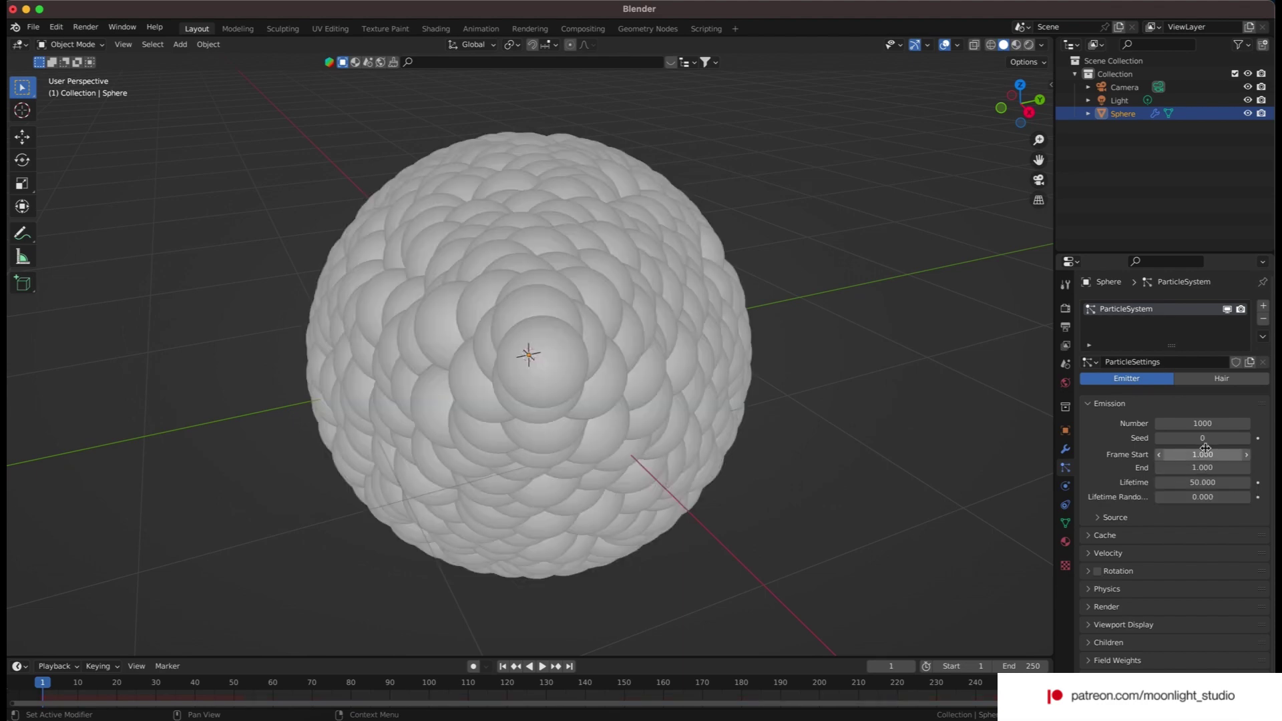
drag(1201, 423, 1172, 424)
click(1200, 417)
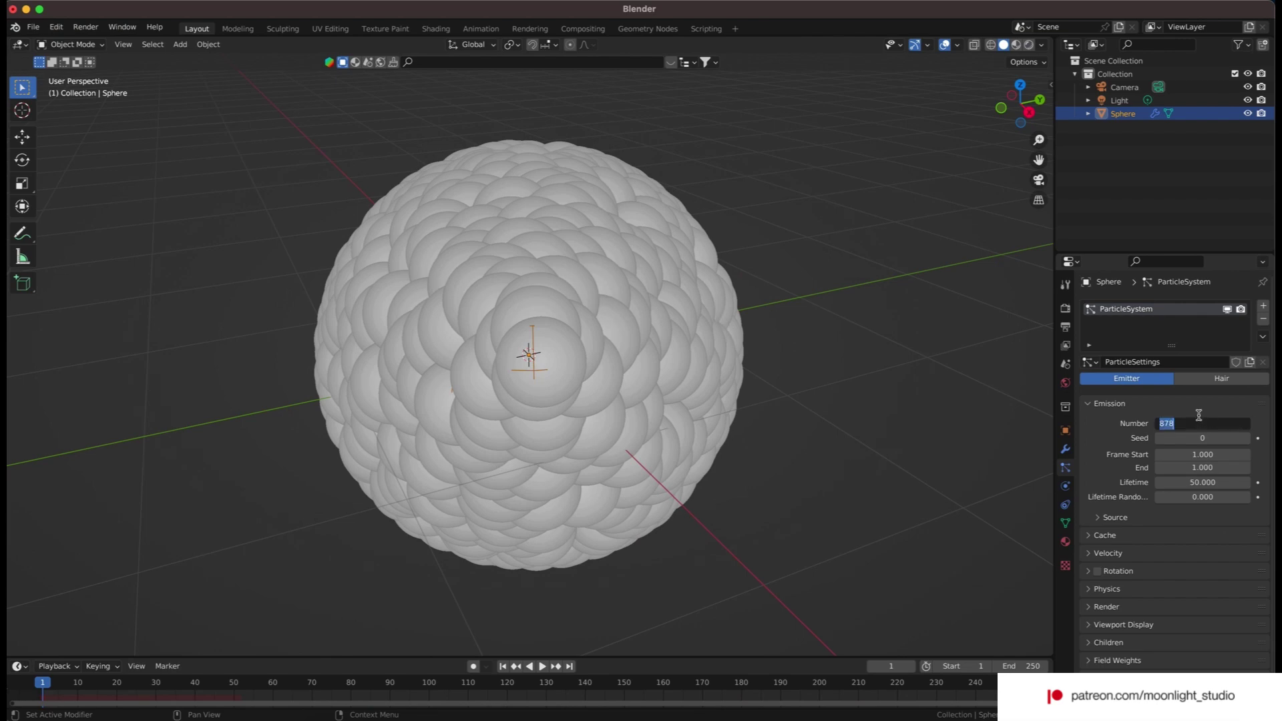
key(Return)
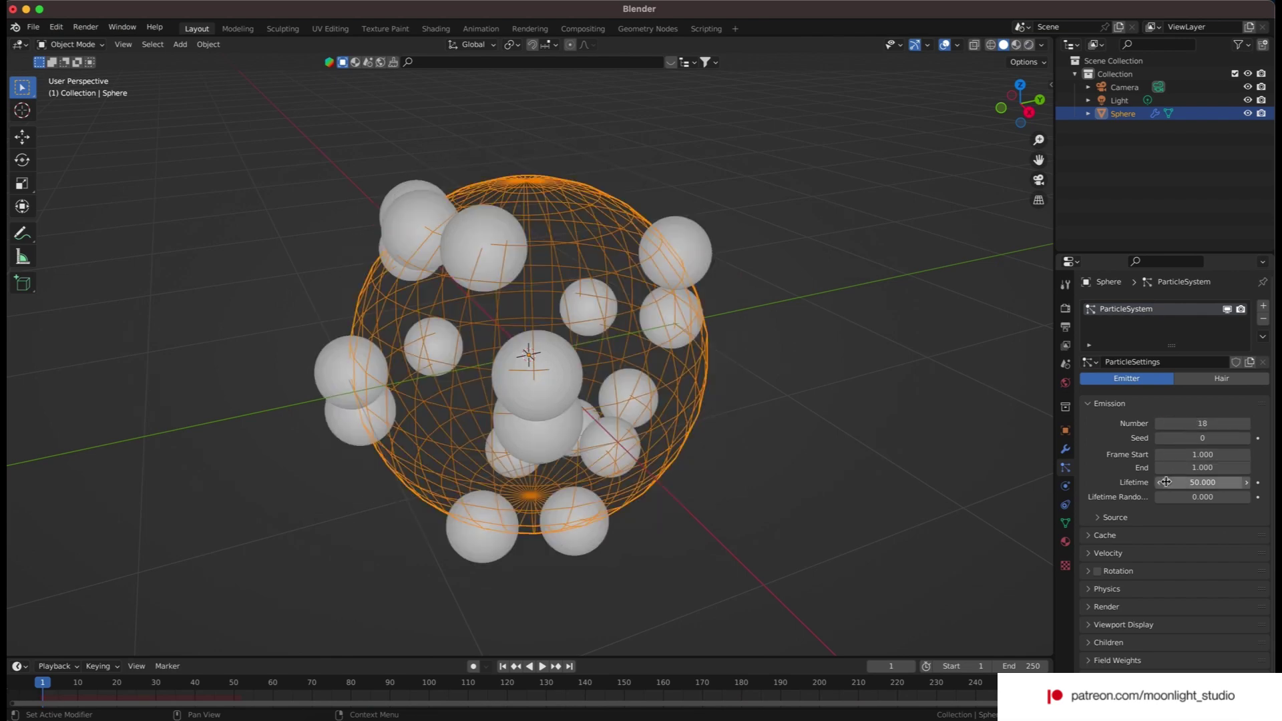
scroll(1117, 544, down, 2)
scroll(1117, 546, down, 1)
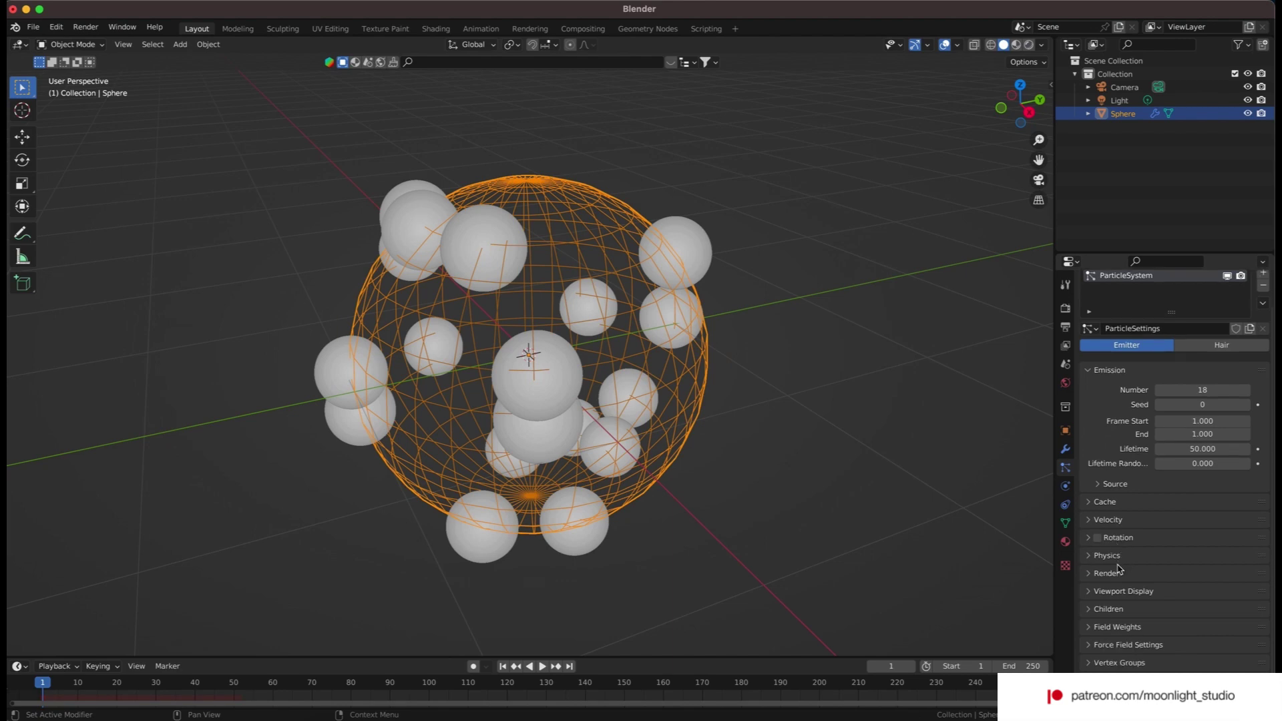
- Emit the particles from the sphere's Volume with Random distribution
click(1115, 484)
click(1174, 503)
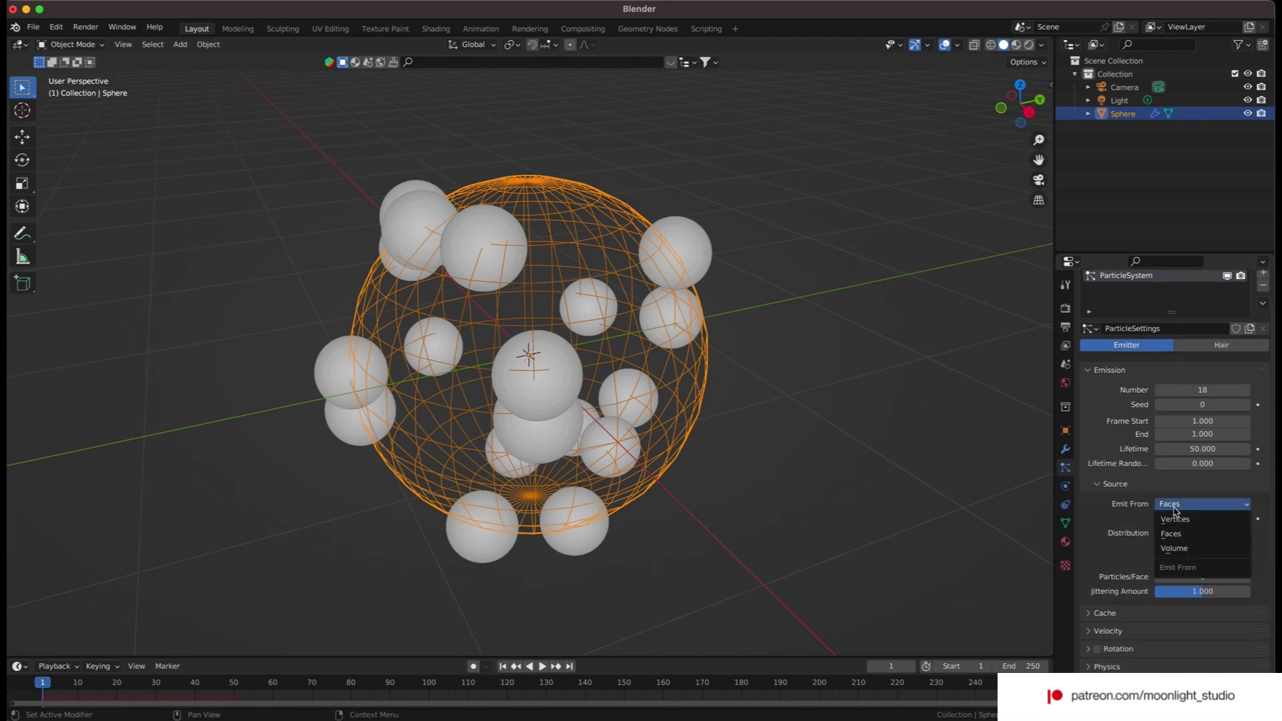
click(1182, 548)
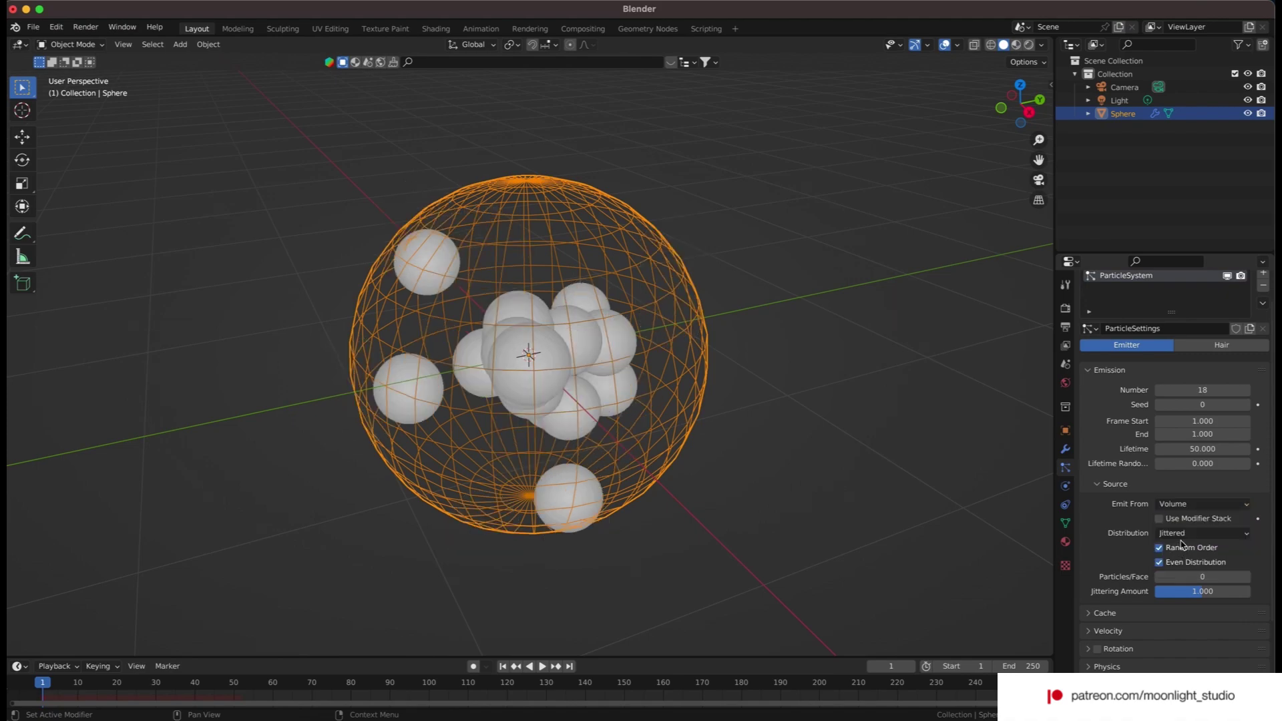
click(1180, 537)
click(1185, 556)
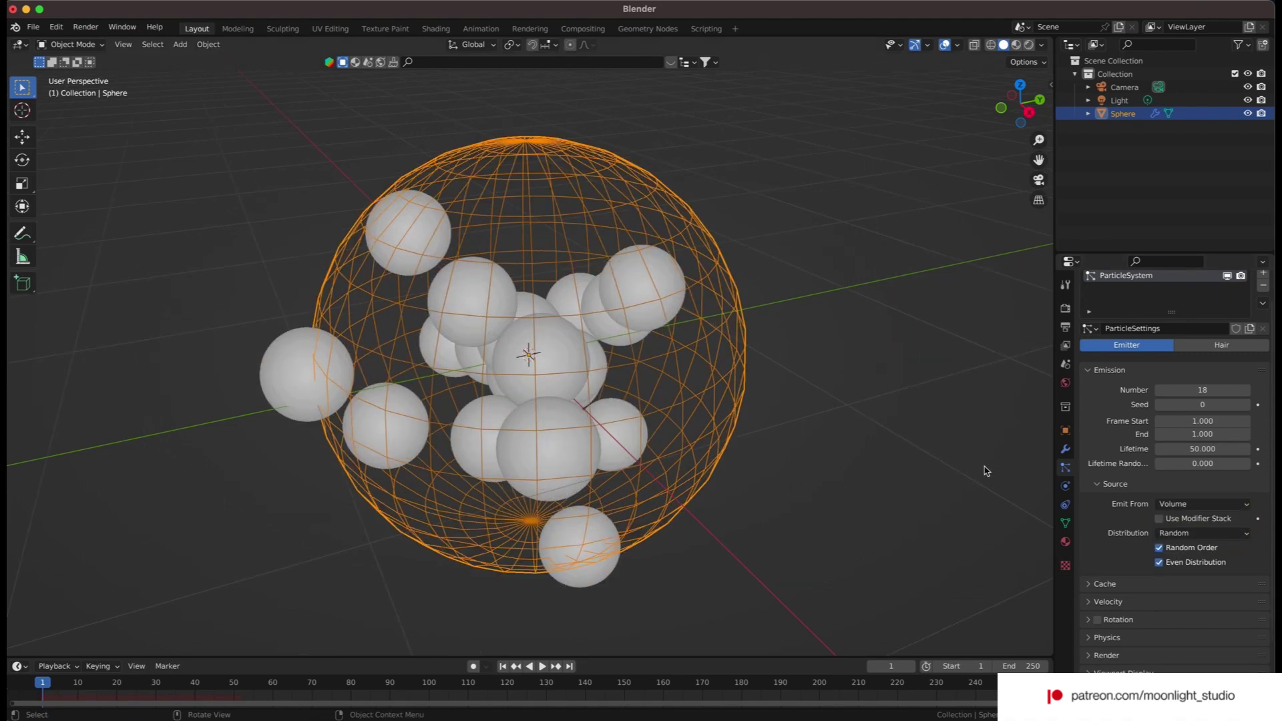
drag(1019, 106, 1108, 319)
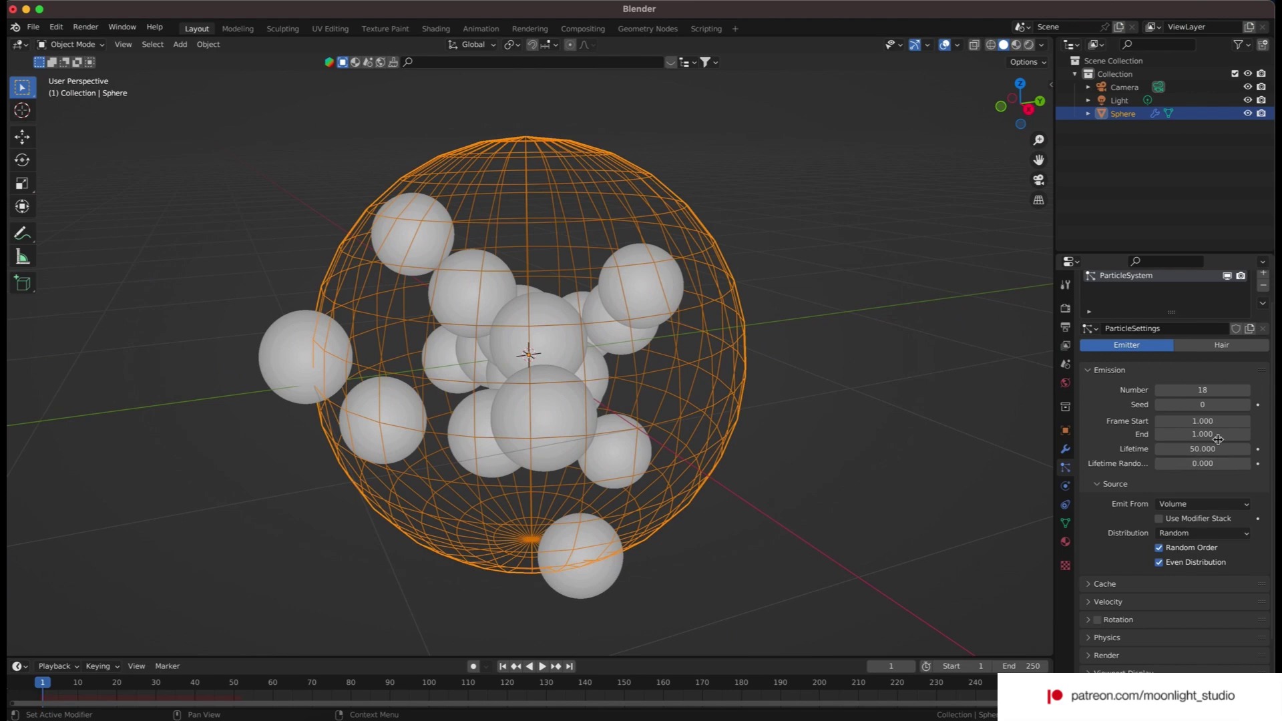
- Raise the particle seed to 3
click(1245, 406)
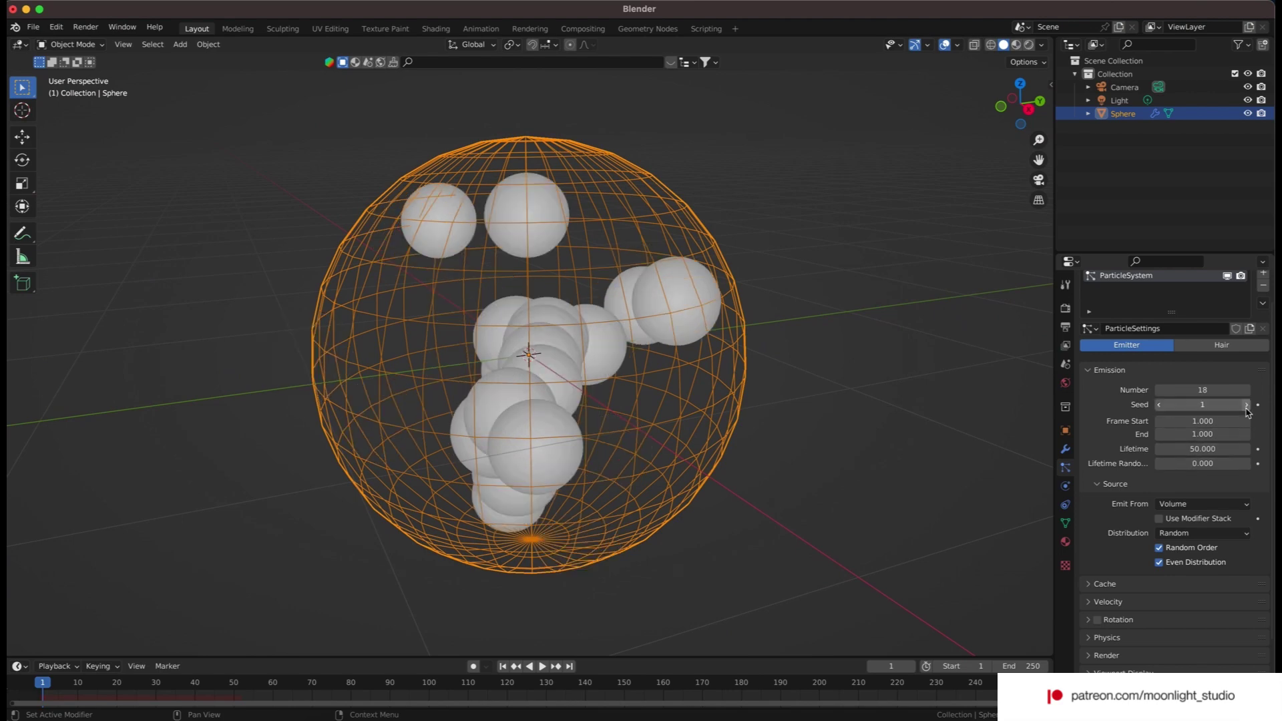
click(1246, 405)
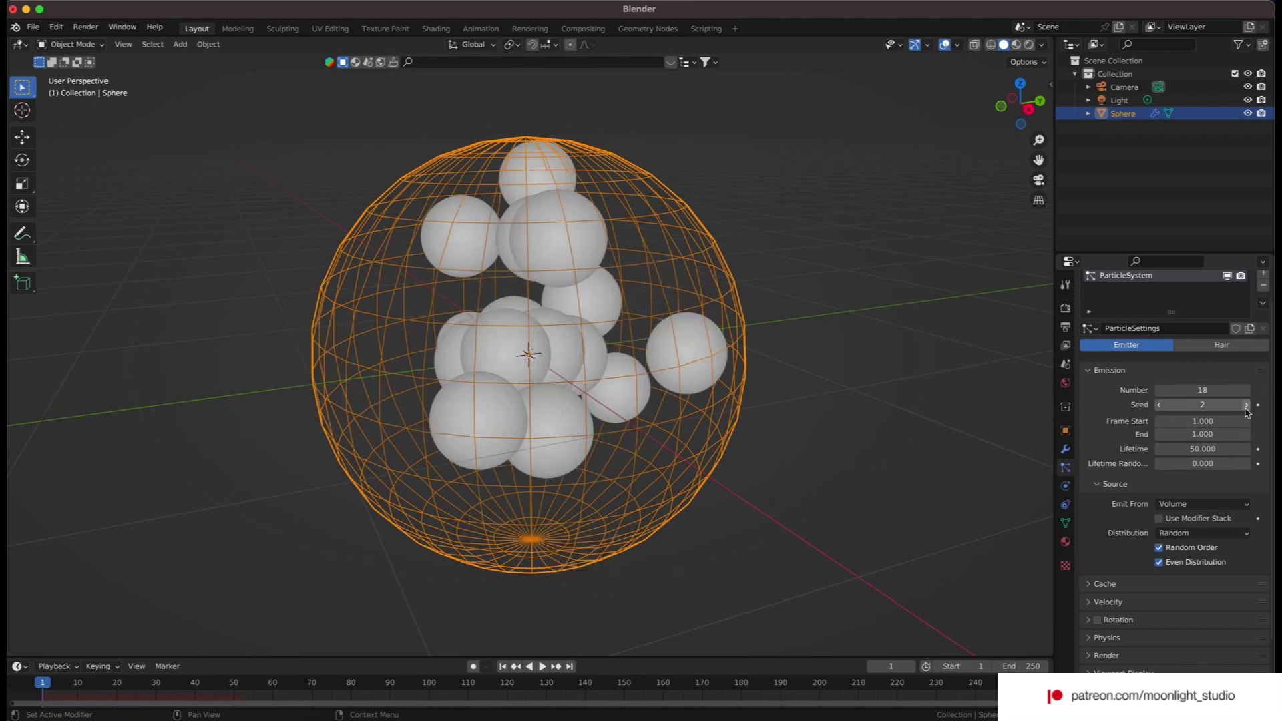
click(1245, 405)
drag(1018, 102, 1054, 113)
scroll(1141, 516, down, 1)
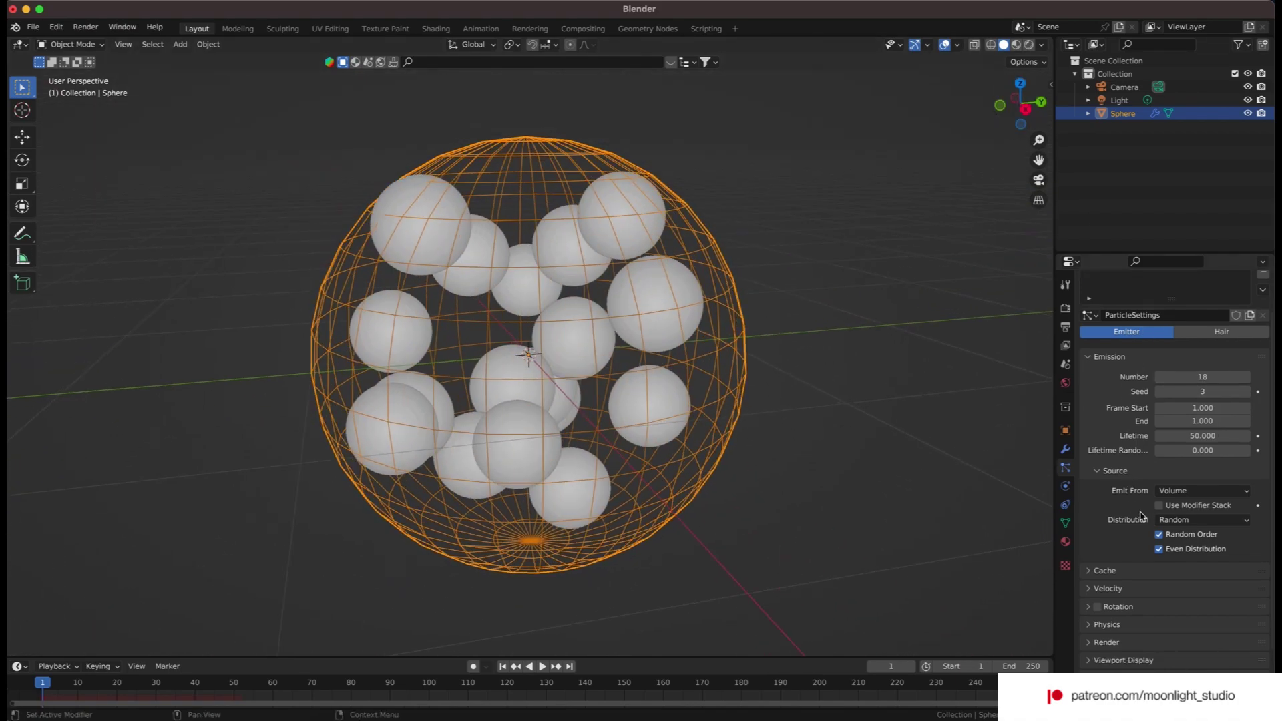
- Compare layouts with Even Distribution, leaving it unchecked
click(1159, 550)
click(1158, 550)
click(1158, 550)
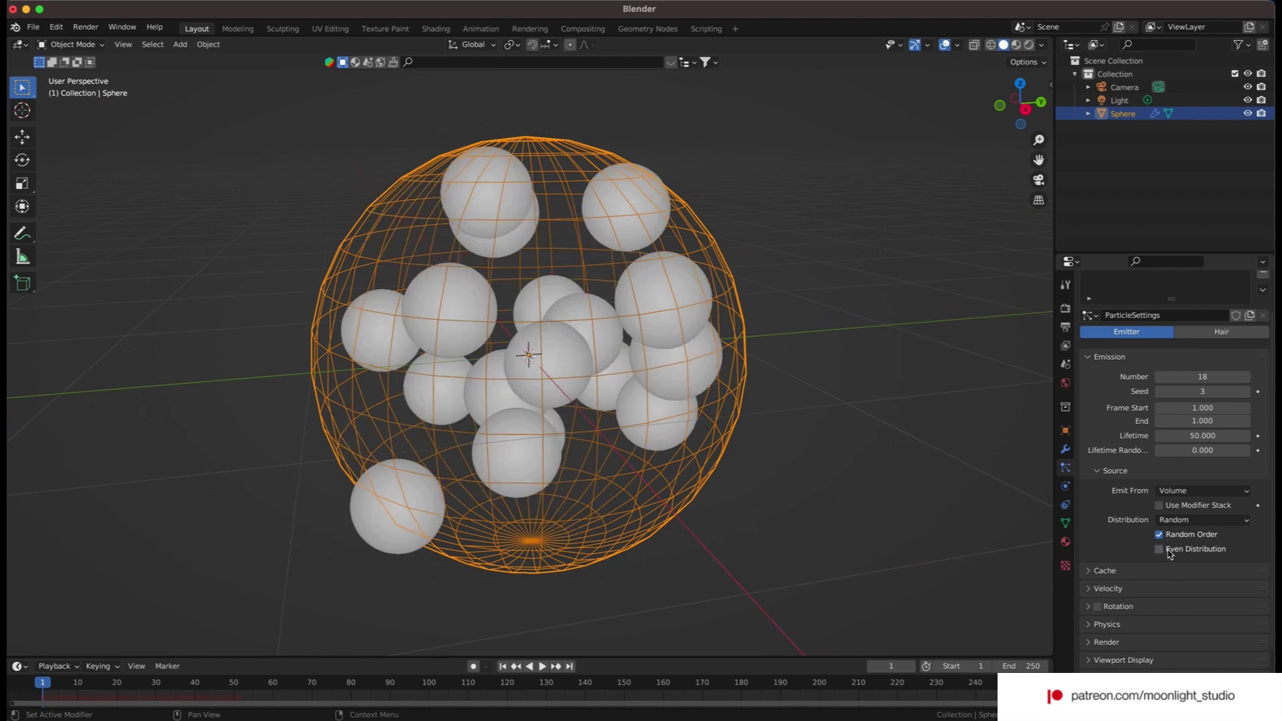
click(1160, 549)
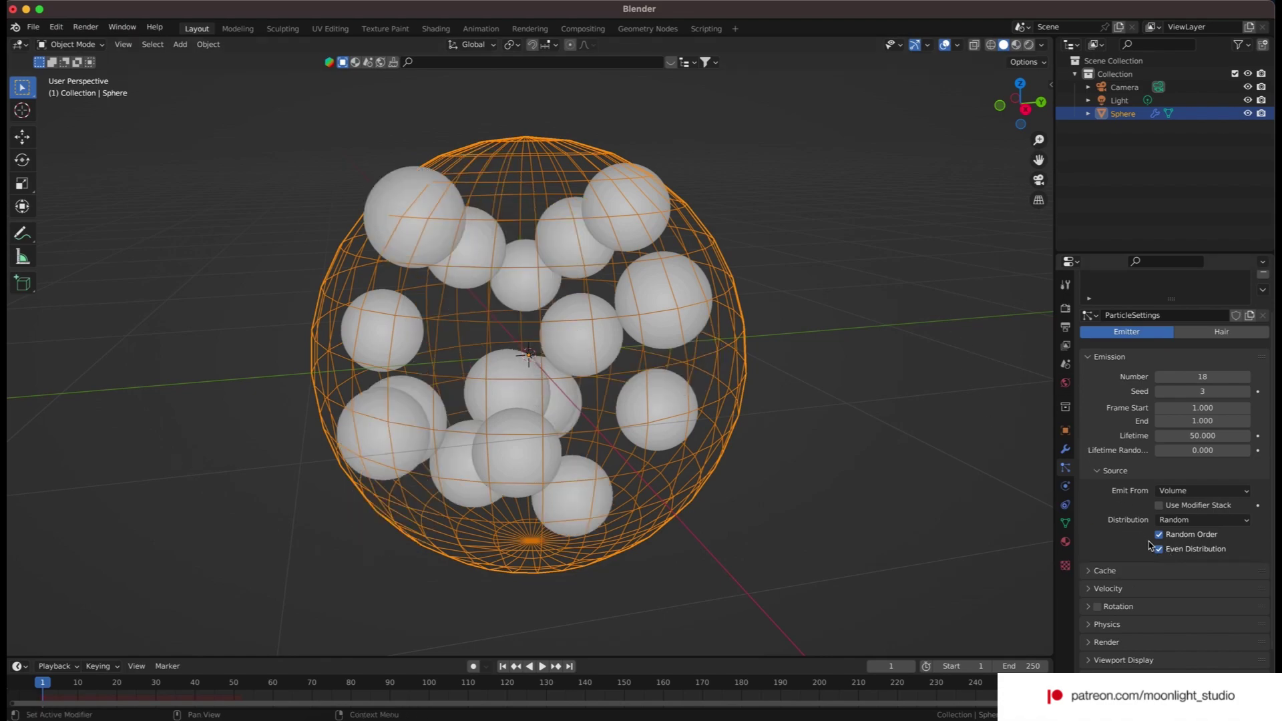
click(1158, 549)
mouse_move(1008, 100)
mouse_down()
mouse_move(1031, 100)
mouse_move(1020, 105)
mouse_up()
scroll(1152, 607, down, 3)
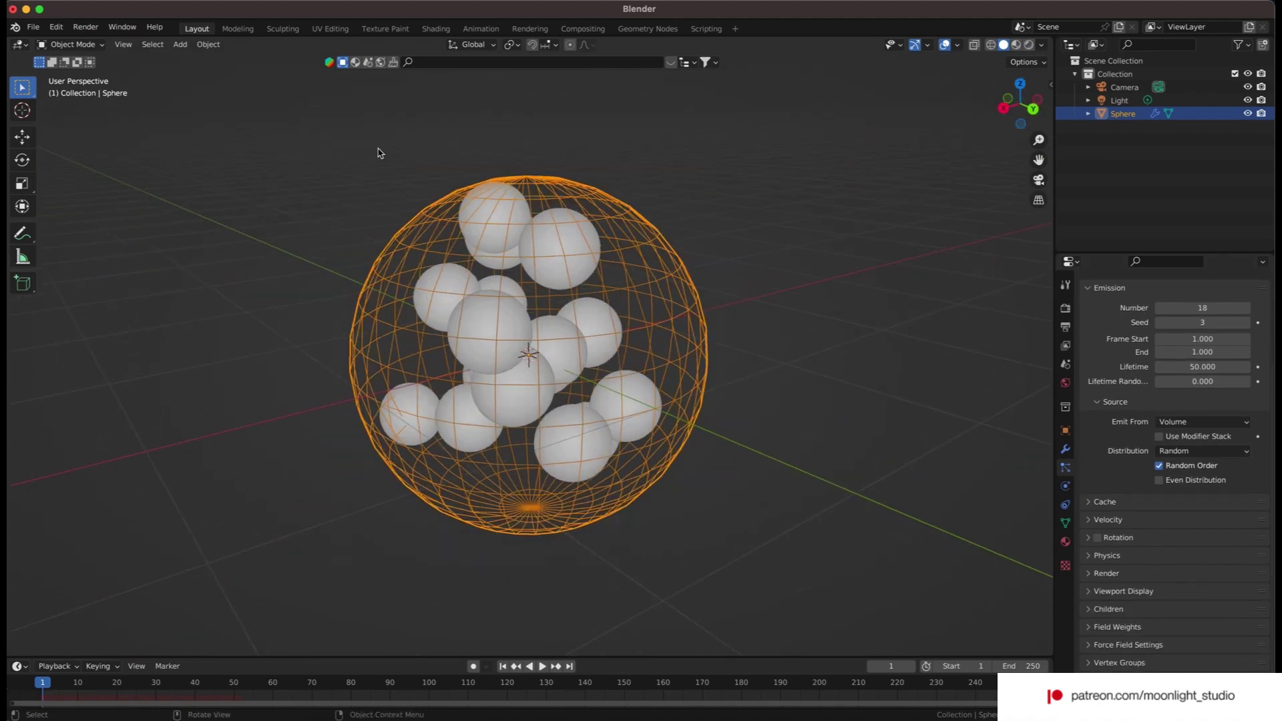
- Add a 2-subdivision icosphere and move it about -3.33 m along Y beside the sphere
click(180, 45)
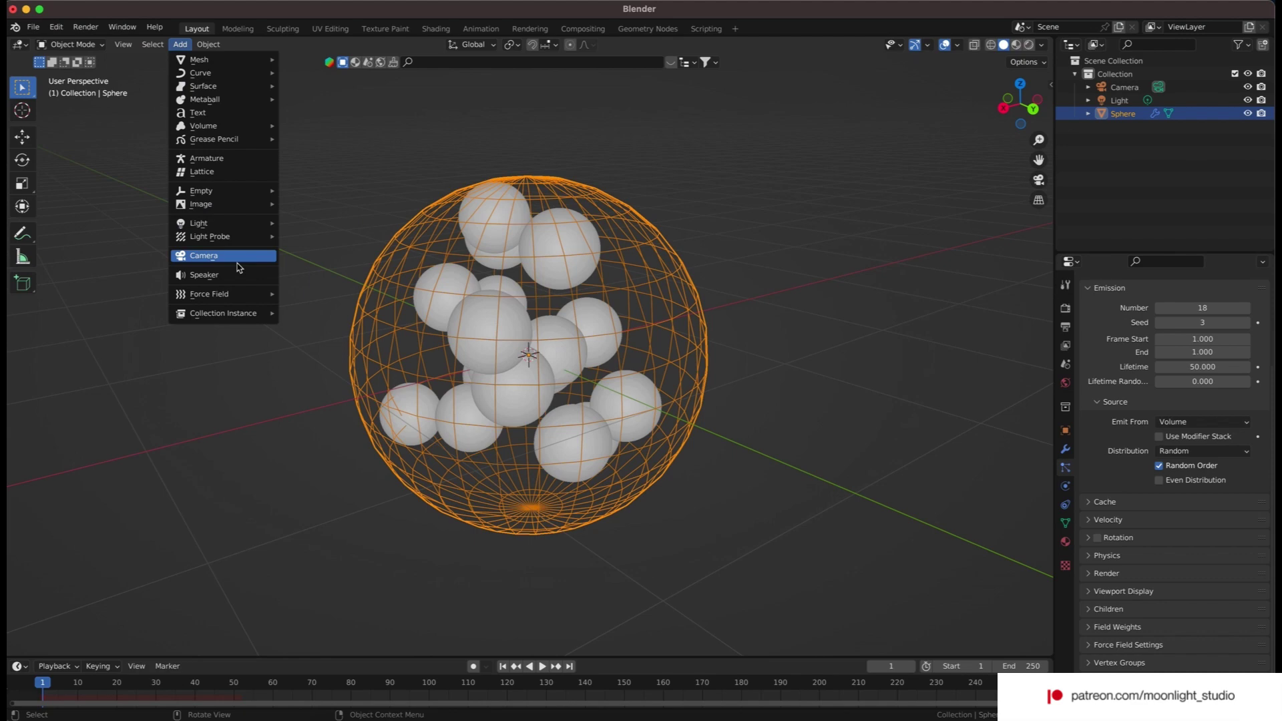
mouse_move(238, 300)
mouse_move(239, 63)
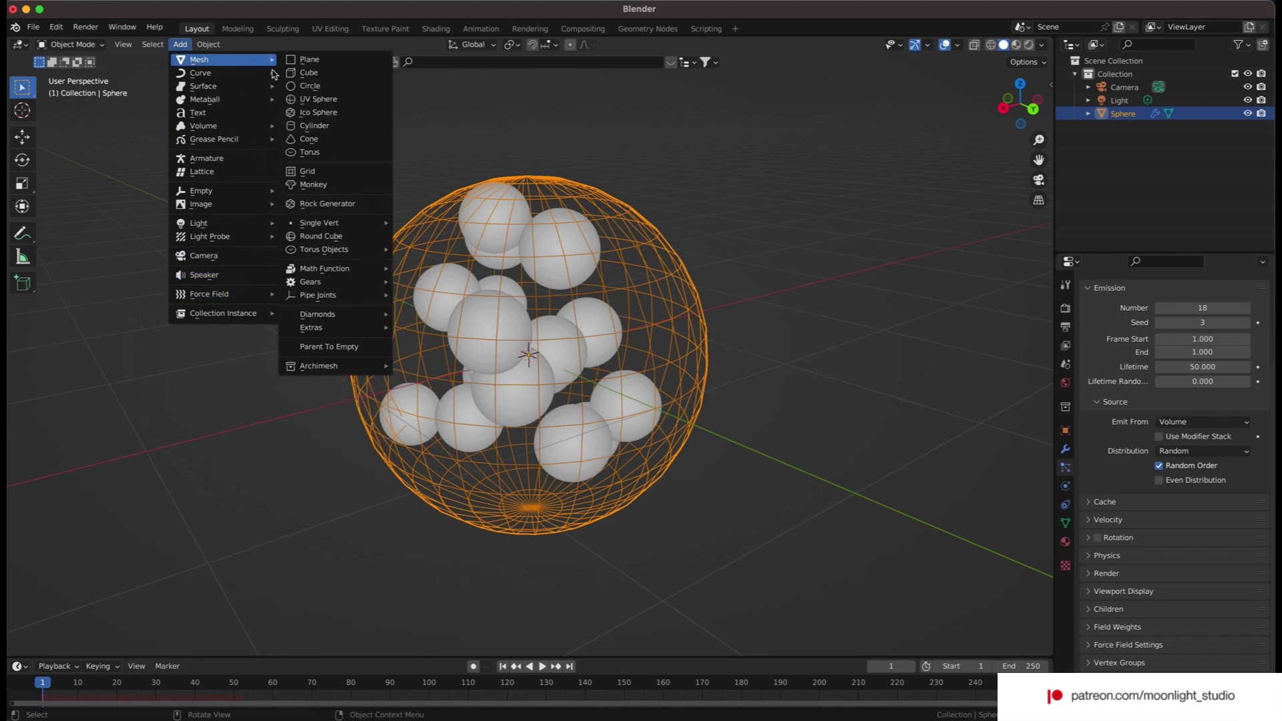
click(310, 113)
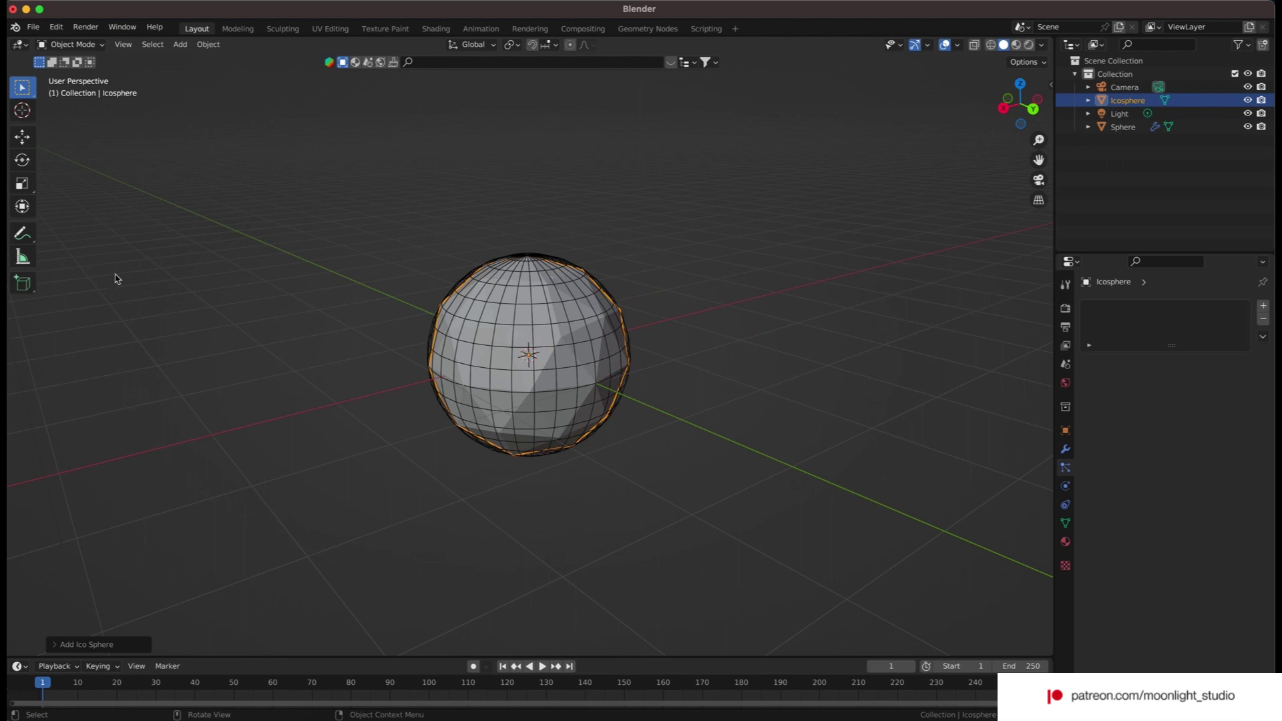
click(68, 642)
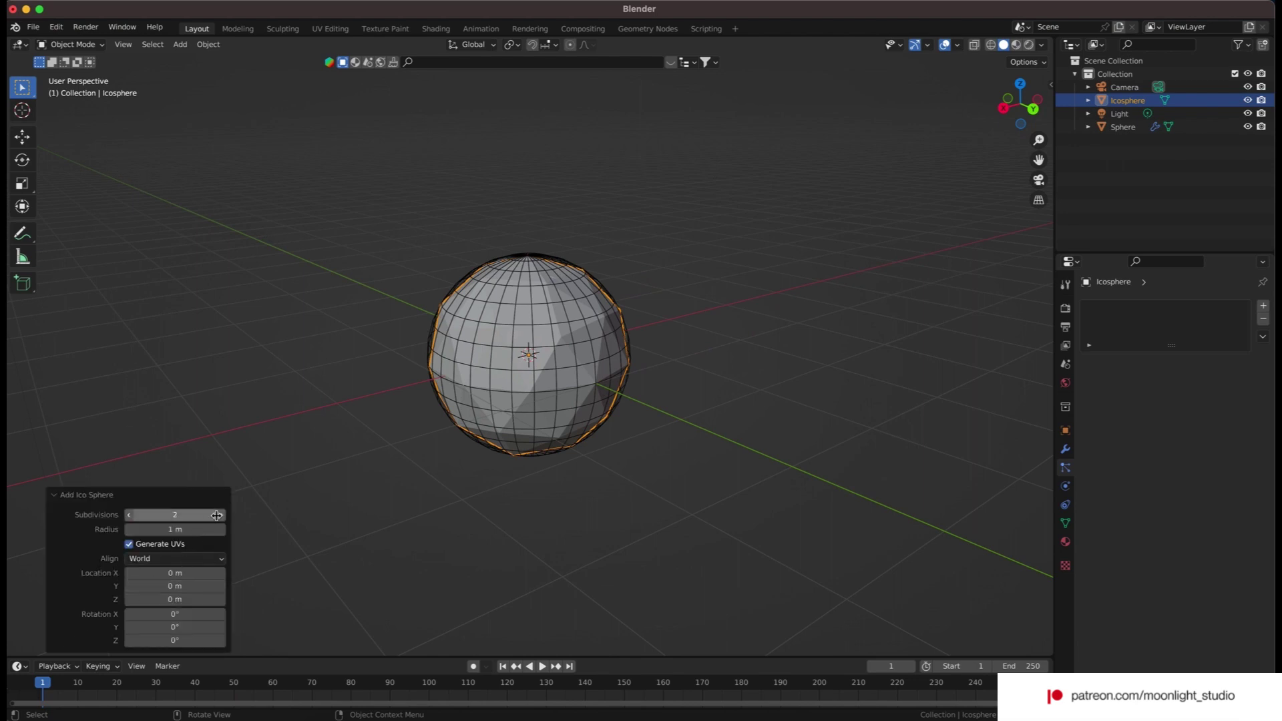
click(24, 137)
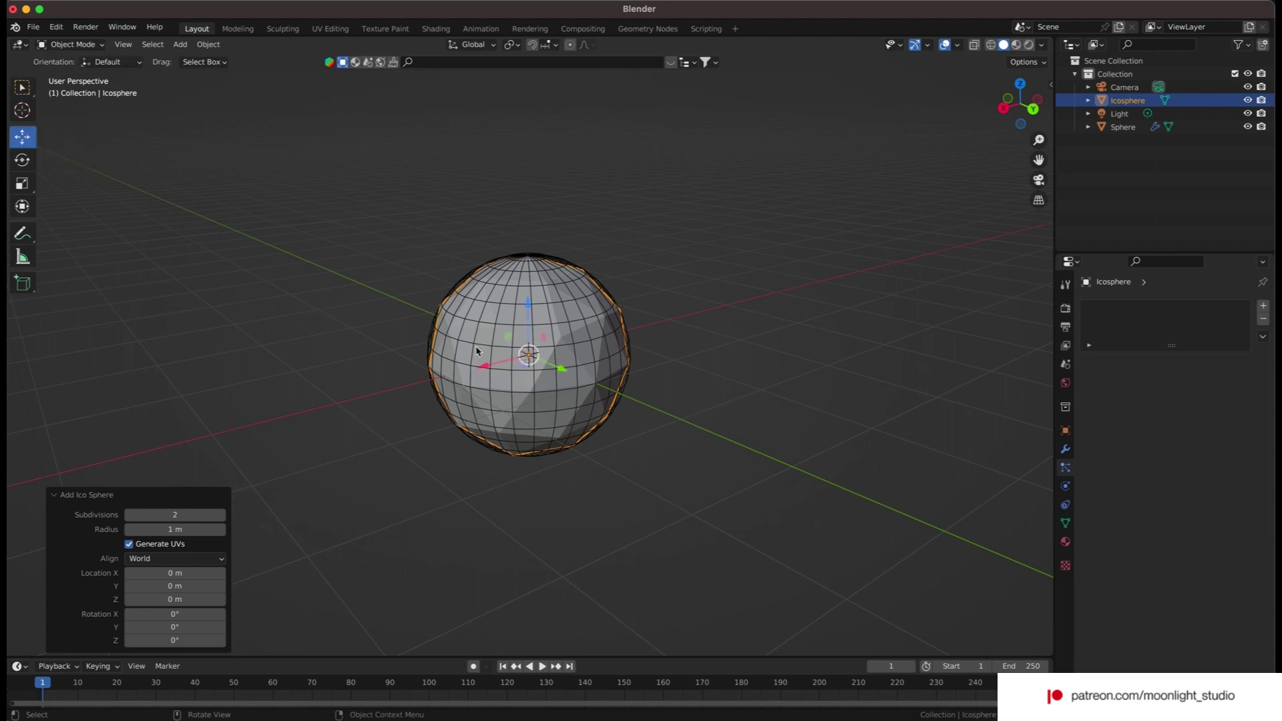
drag(561, 368, 418, 309)
scroll(441, 315, up, 3)
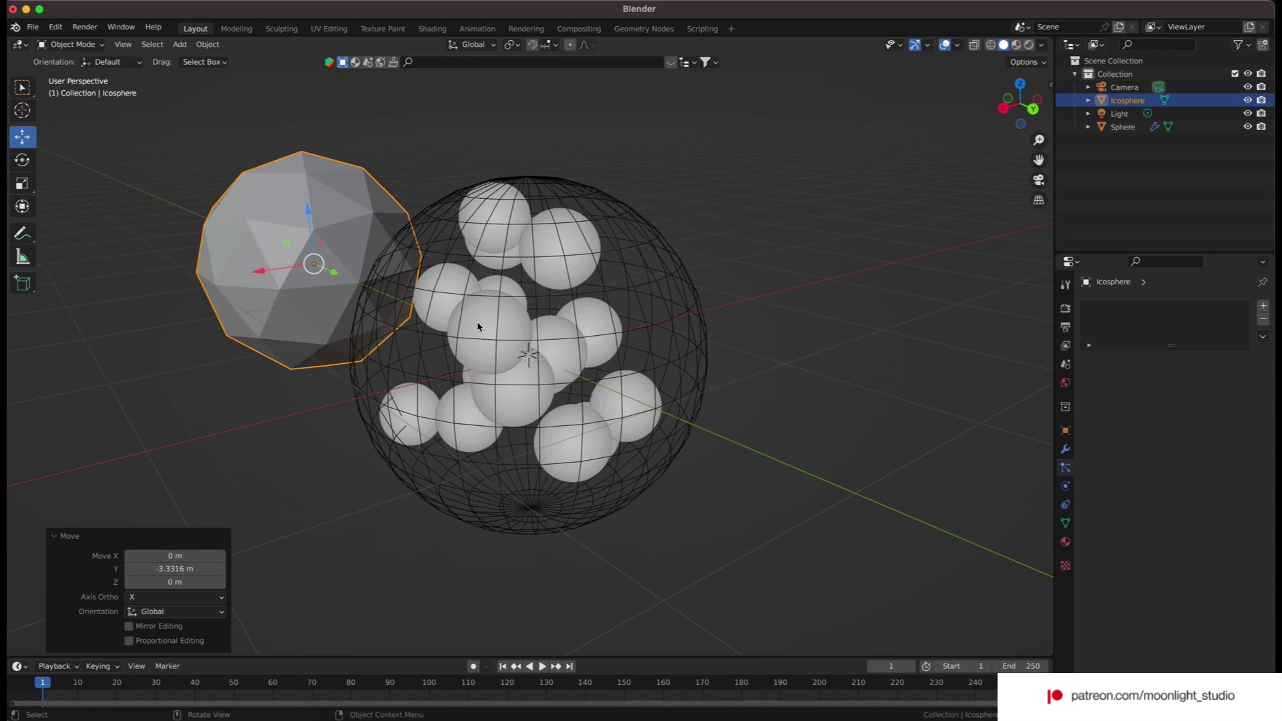
- Render the Sphere's particles as Object instances of the Icosphere
click(861, 395)
click(688, 407)
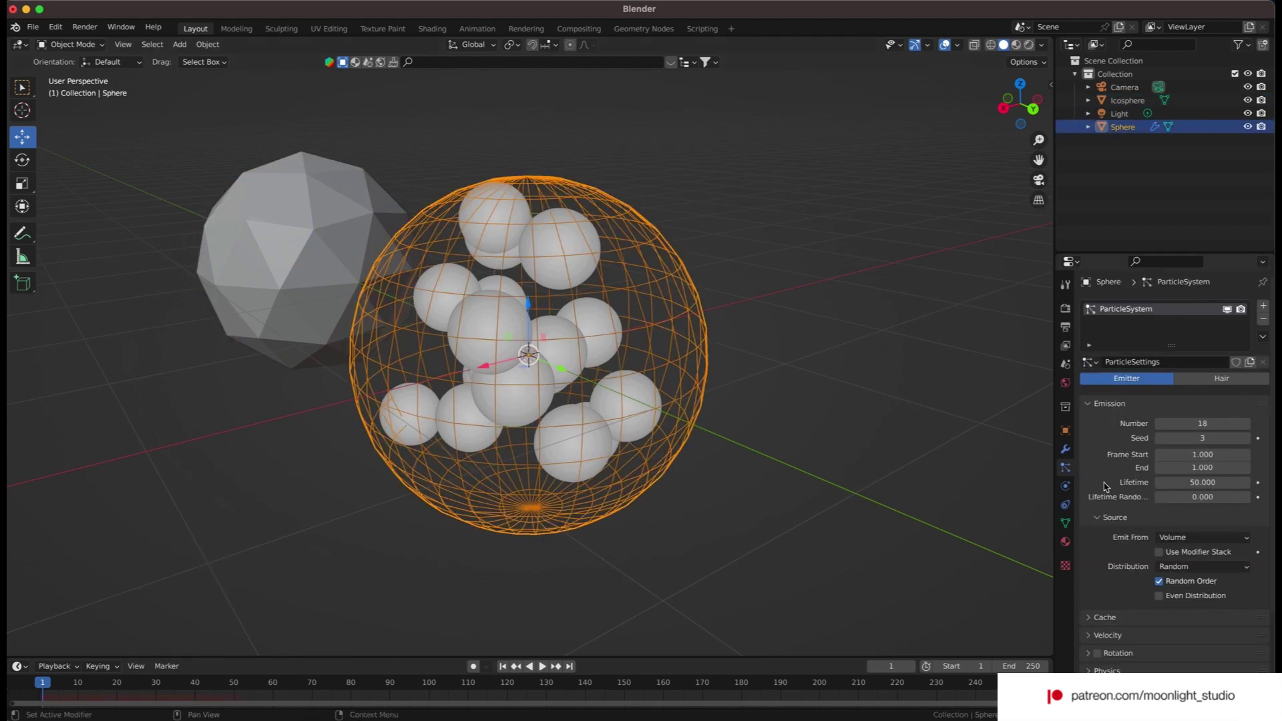
scroll(1106, 487, down, 5)
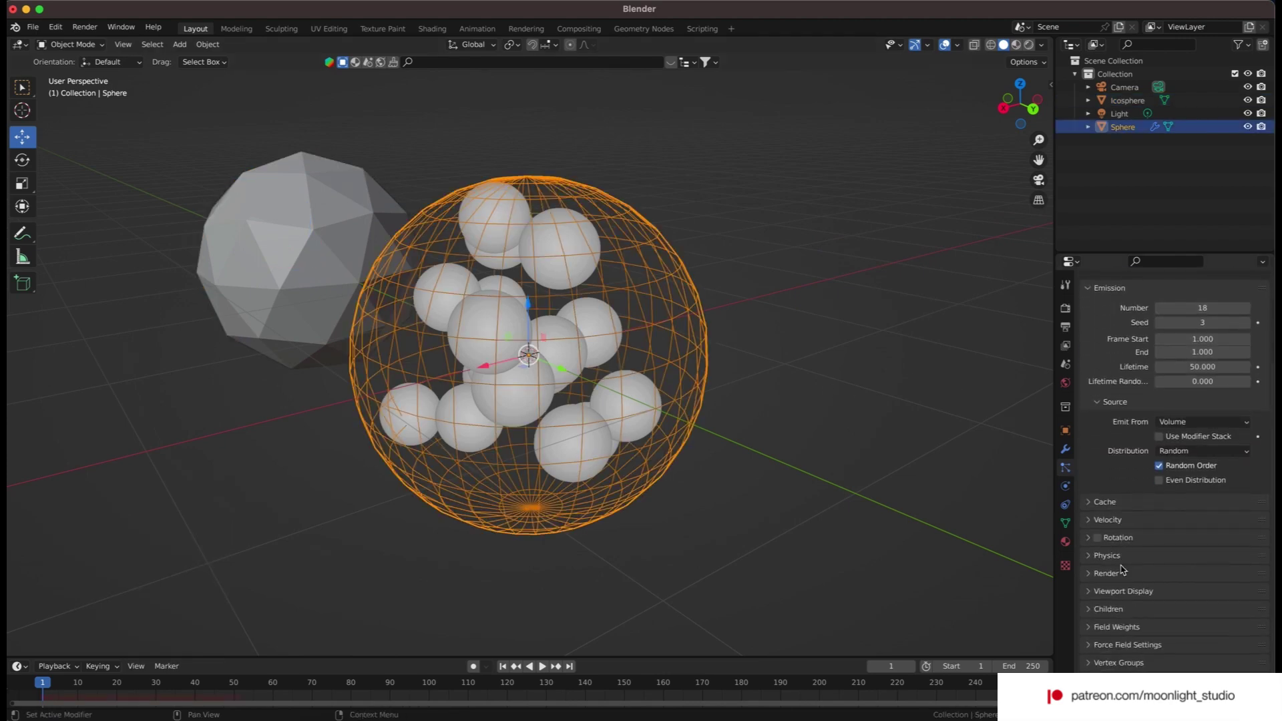
click(1122, 571)
scroll(1151, 568, down, 2)
click(1199, 541)
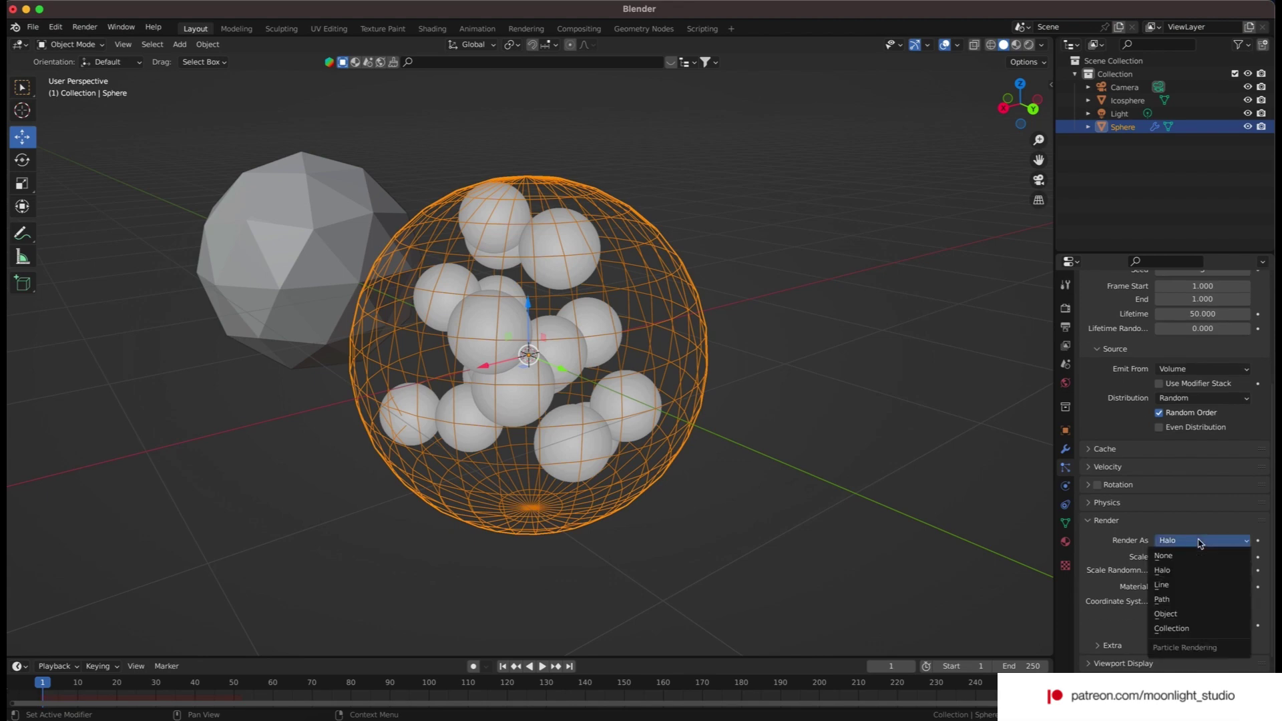
click(1182, 612)
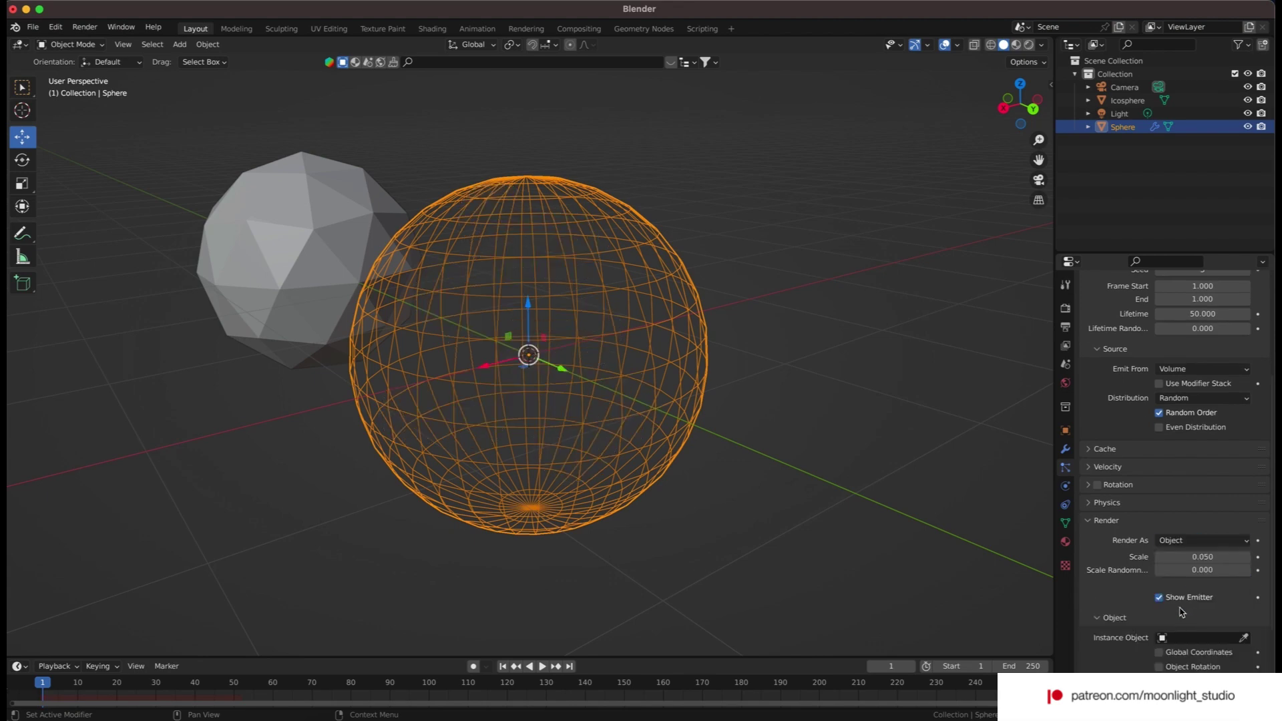
click(1162, 638)
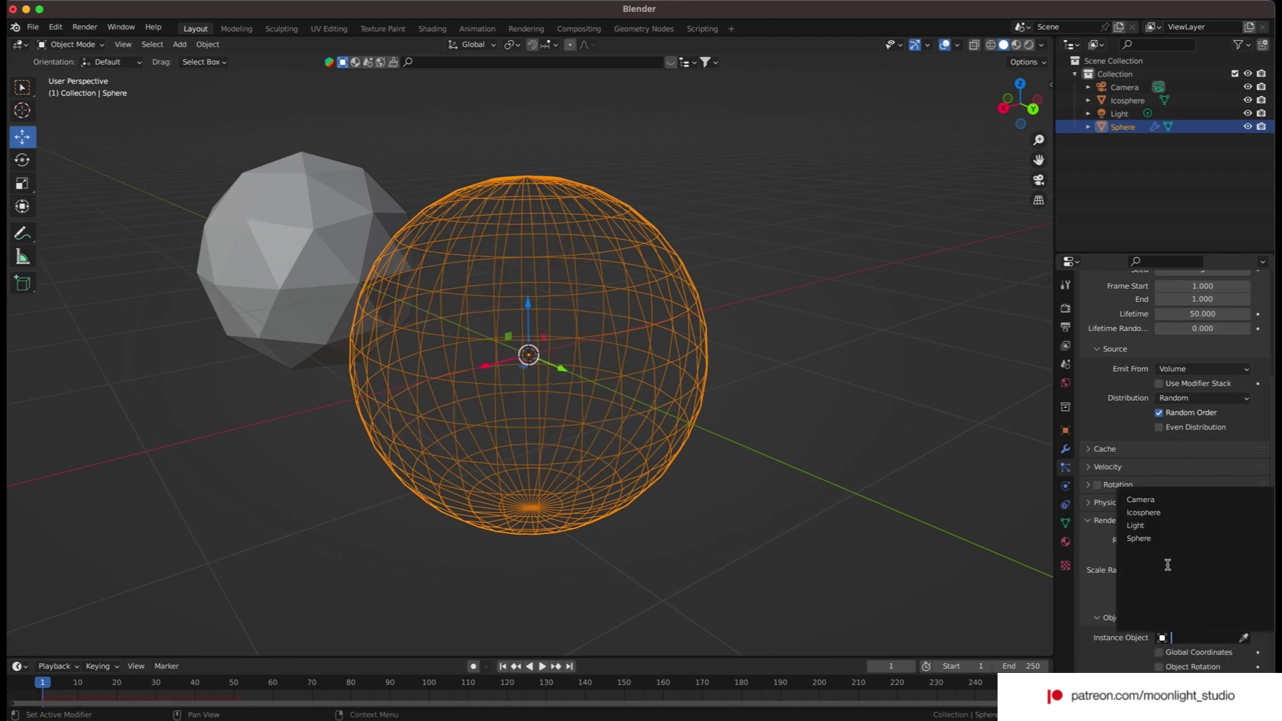
click(1143, 512)
- Try particle scales of 0.5 and 0.1 to compare the icosphere sizes
scroll(969, 453, up, 7)
scroll(973, 455, down, 7)
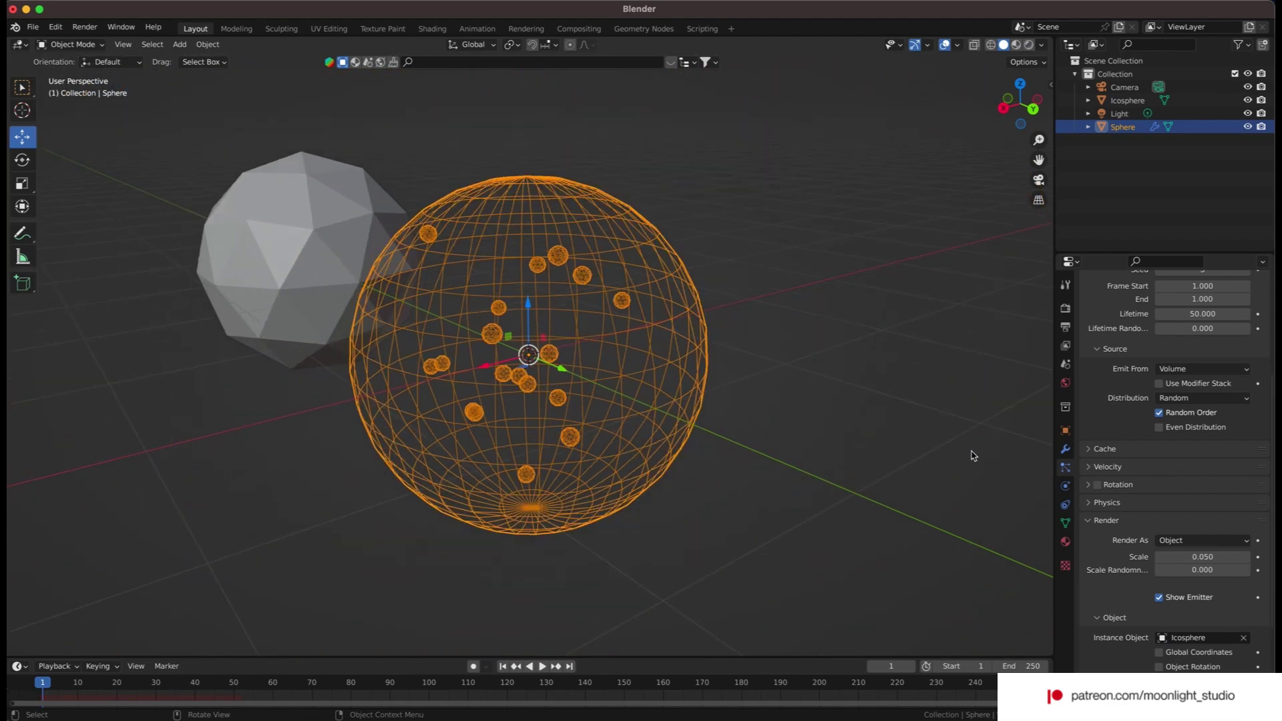
scroll(1157, 467, up, 1)
scroll(1157, 467, down, 1)
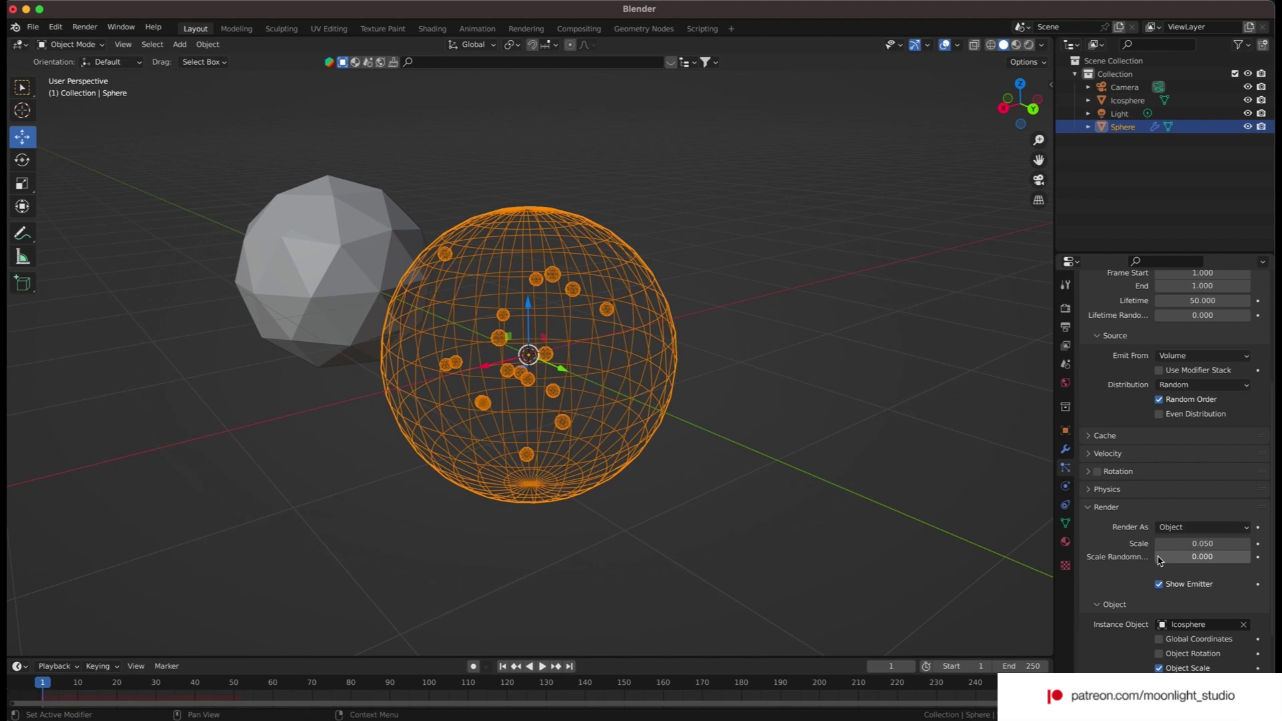
scroll(1164, 531, up, 5)
scroll(1169, 534, down, 5)
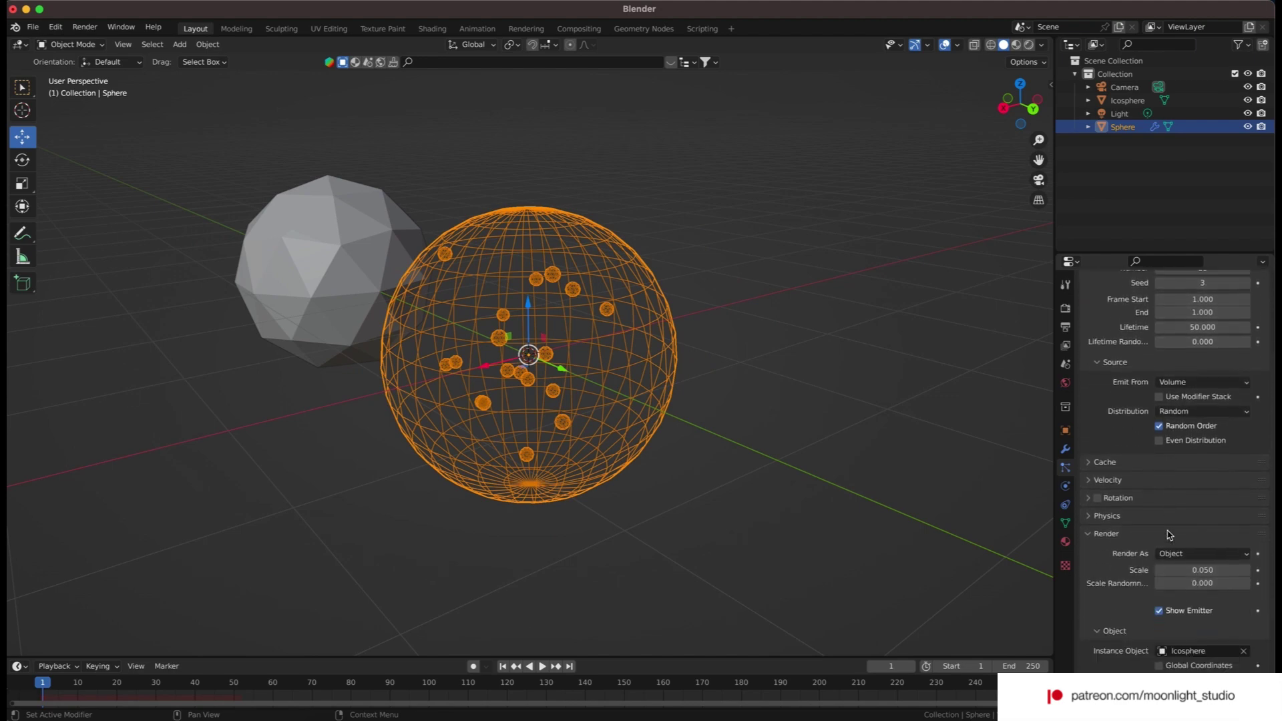
click(1185, 536)
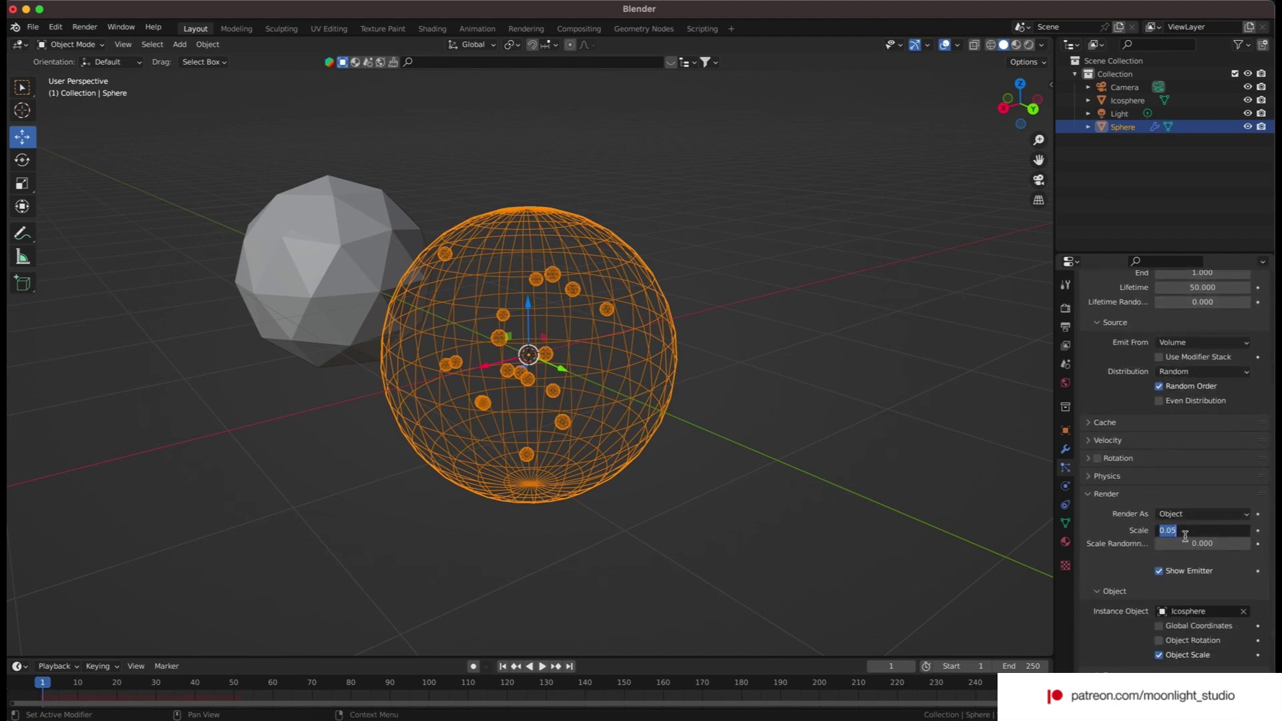
text(0.5)
key(Return)
click(1181, 534)
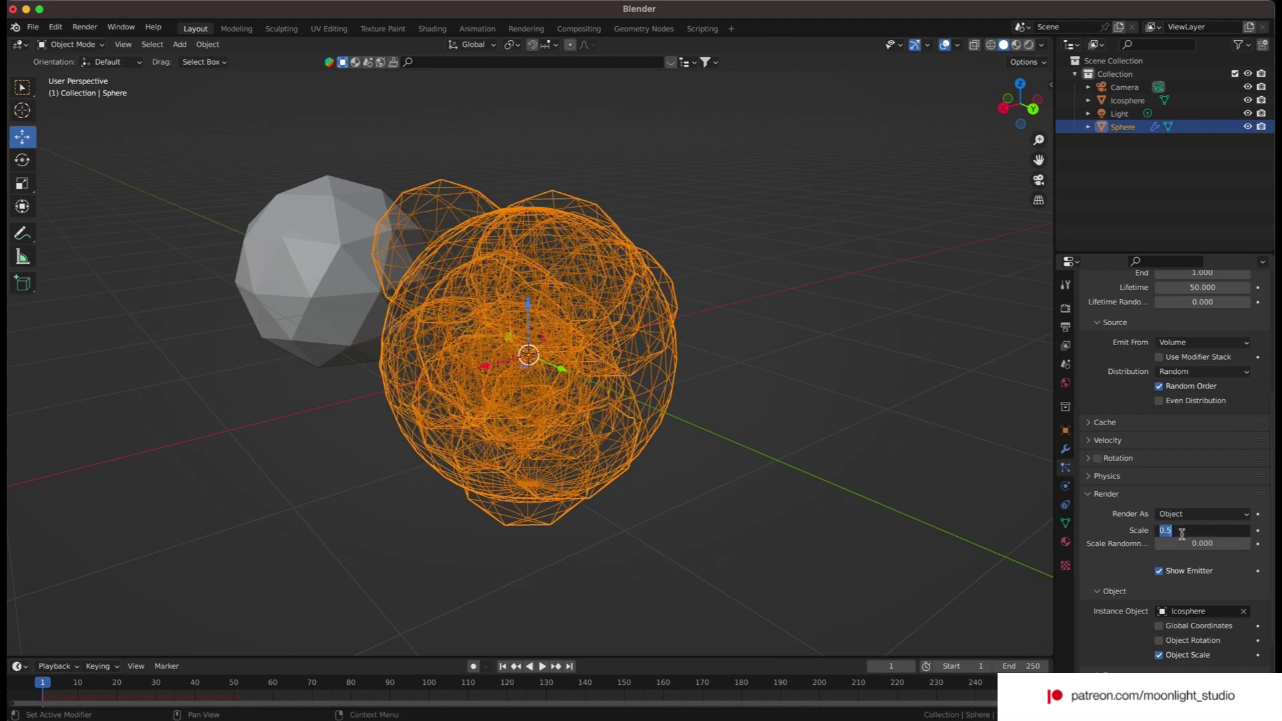
text(0.1)
key(Return)
- Settle the particle scale at 0.2 after checking 0.25
click(1181, 534)
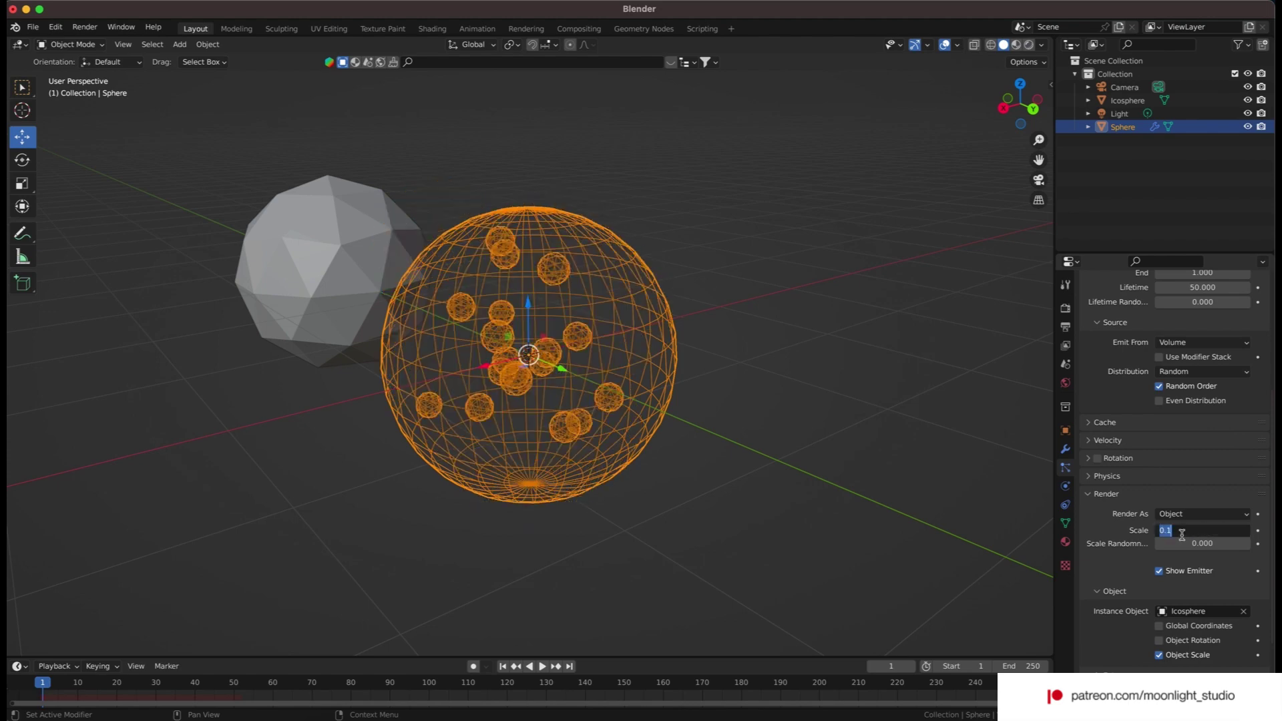
key(Return)
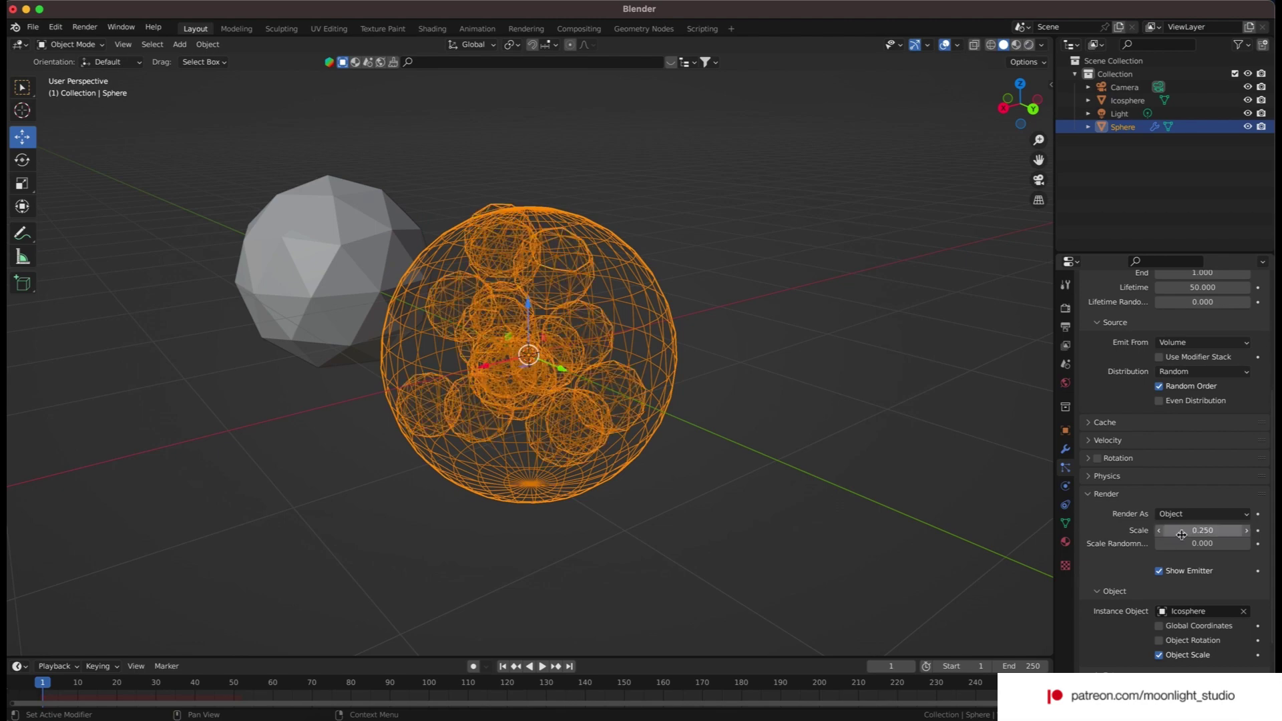
click(996, 447)
scroll(908, 384, up, 3)
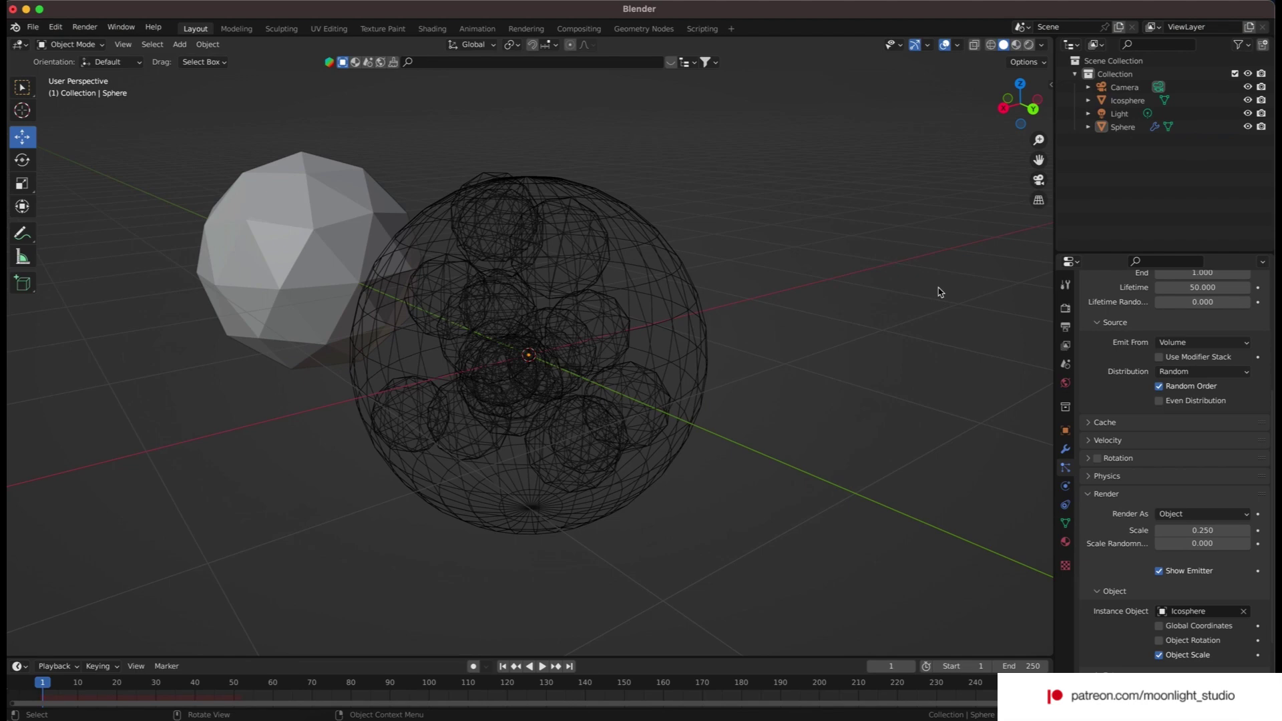
double_click(1202, 528)
key(Return)
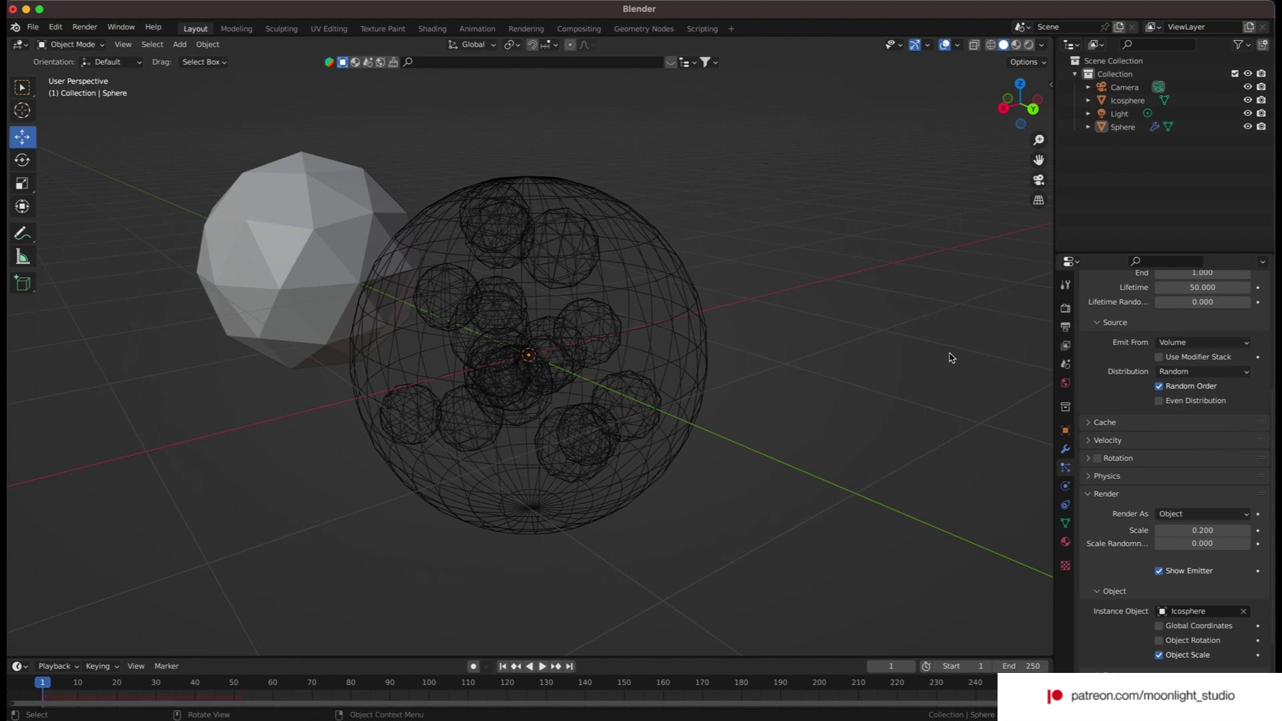
- Step the particle seed up to 10 to rearrange the icosphere copies
drag(1020, 106, 1036, 155)
scroll(1185, 449, up, 5)
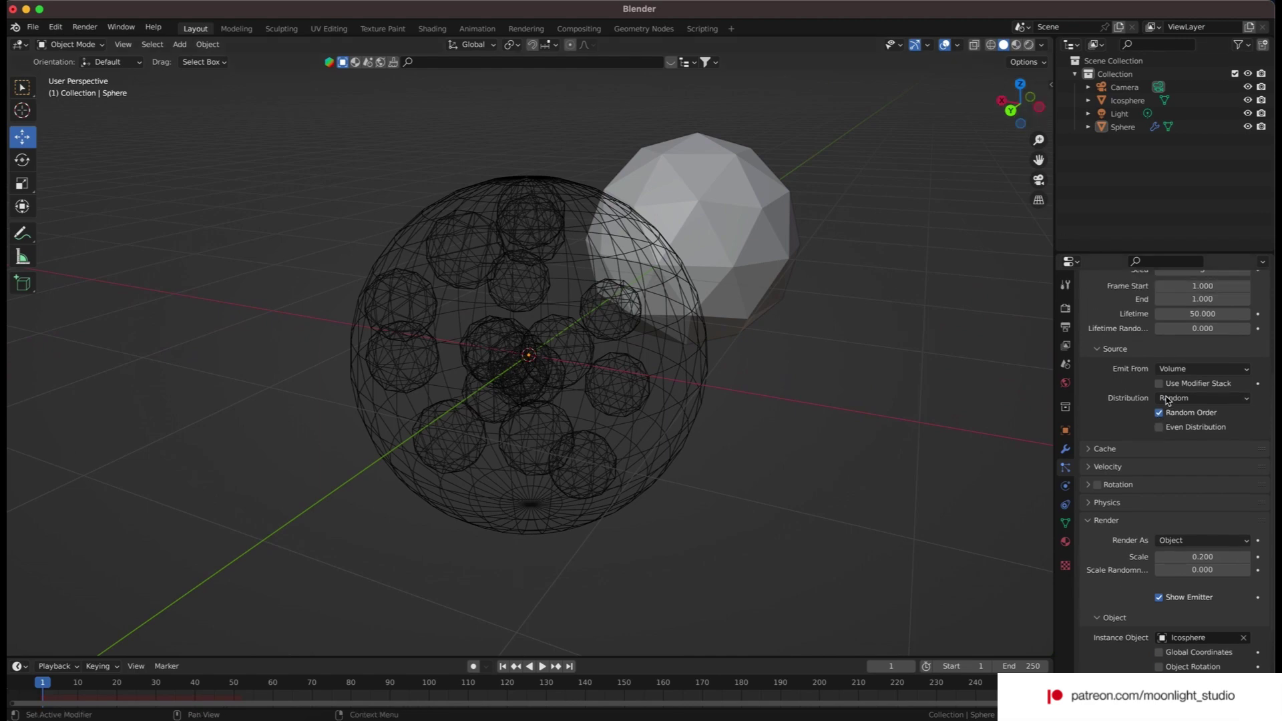
scroll(1185, 449, up, 3)
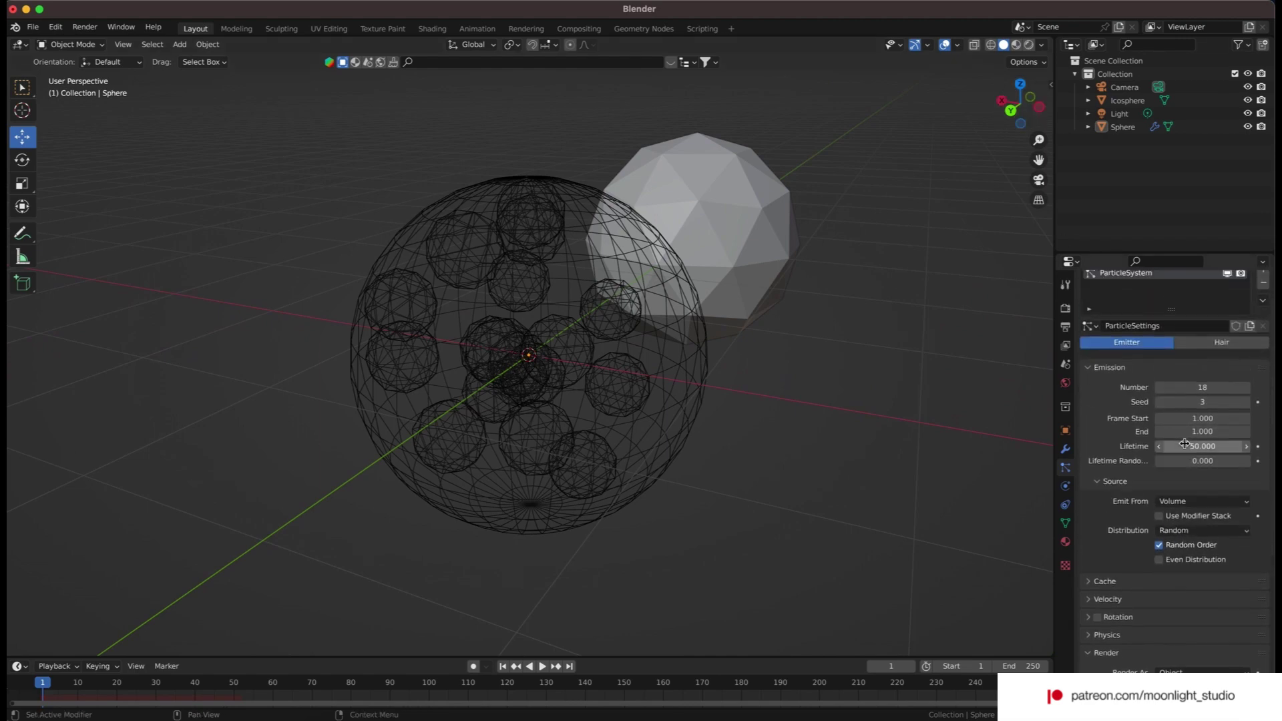
click(1245, 403)
click(1246, 403)
click(1246, 403)
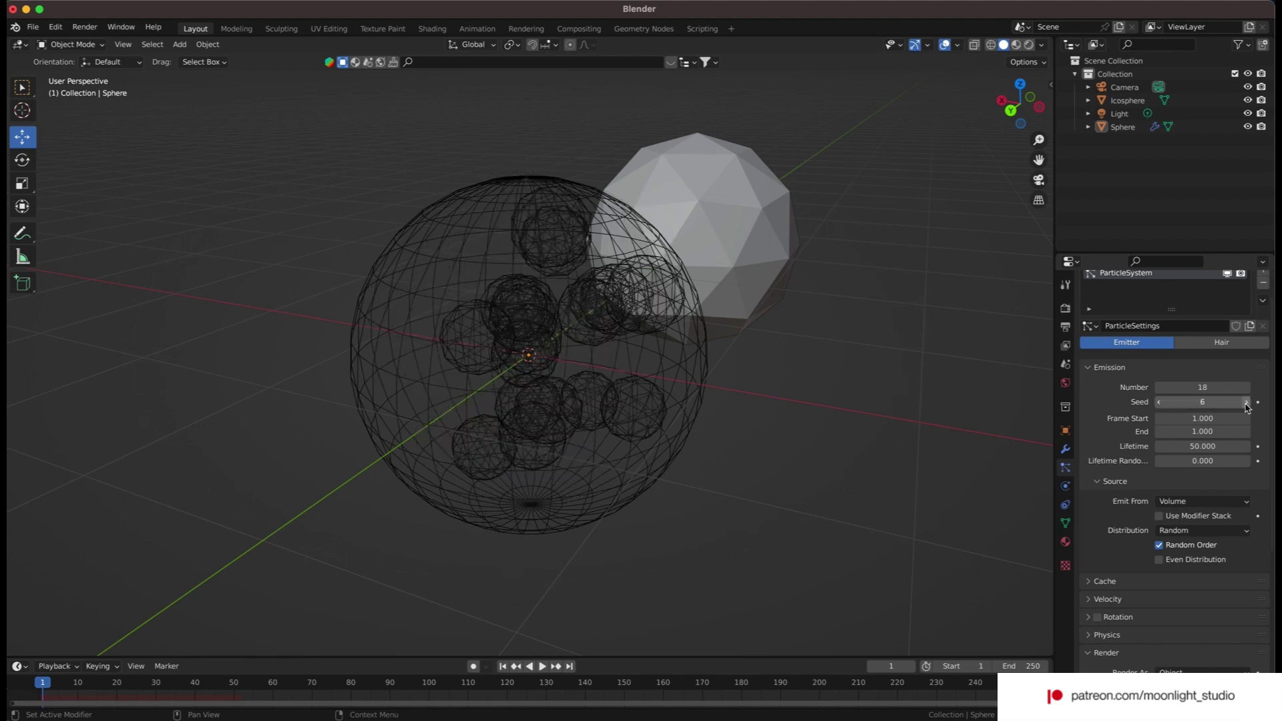
click(1245, 403)
click(1245, 403)
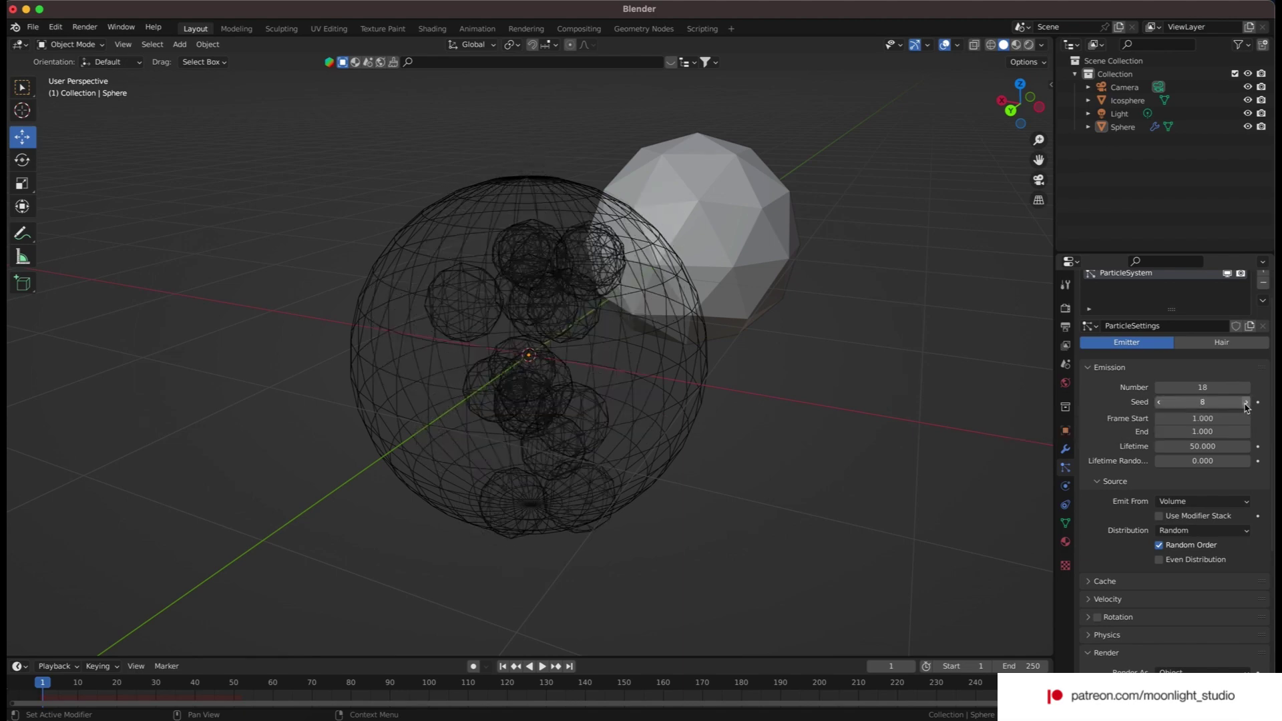
click(1246, 403)
click(1245, 403)
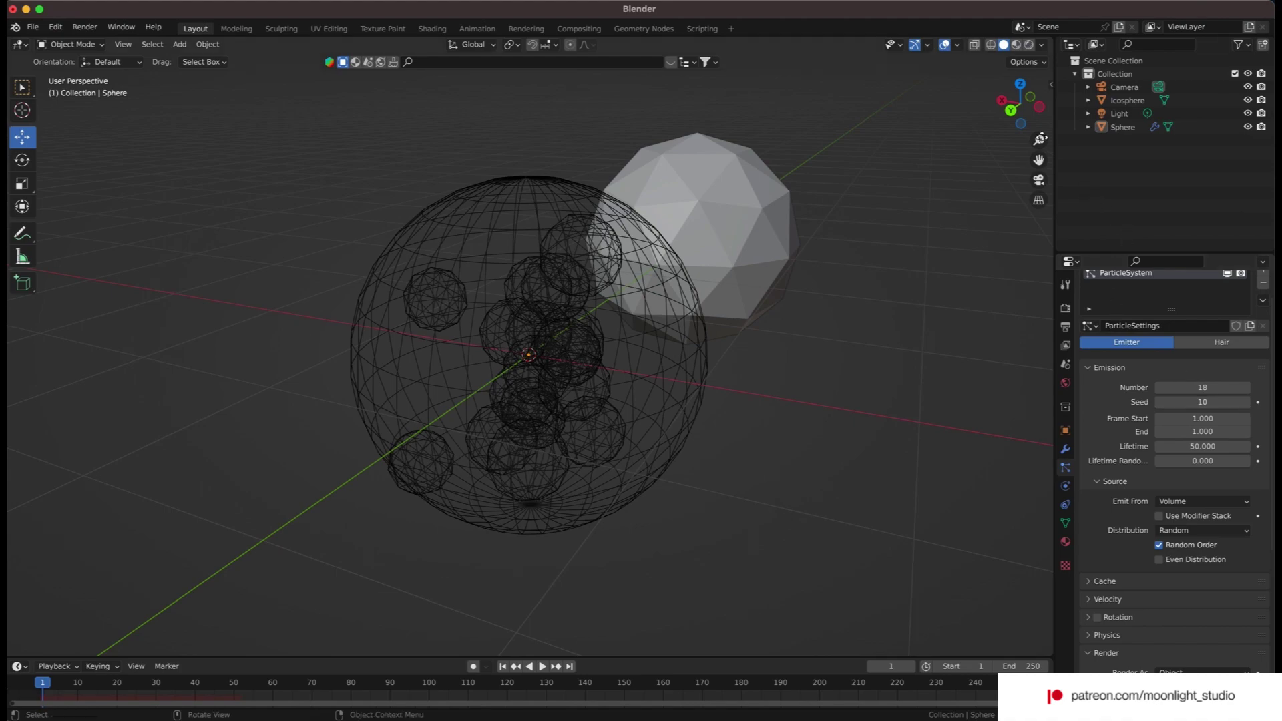
- Raise the seed further to 16 for the final arrangement
mouse_move(1019, 103)
mouse_down()
mouse_move(988, 105)
mouse_move(1020, 103)
mouse_up()
click(1246, 402)
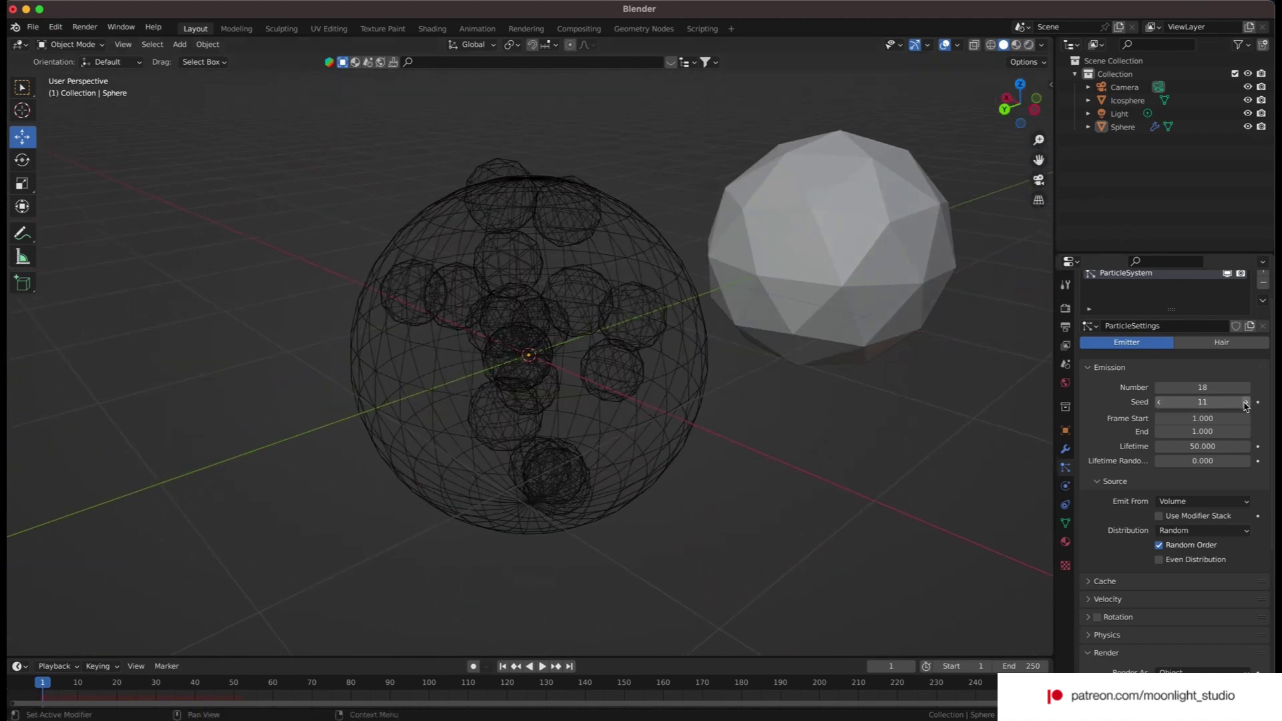
click(1246, 402)
click(1246, 402)
click(1246, 403)
click(1246, 403)
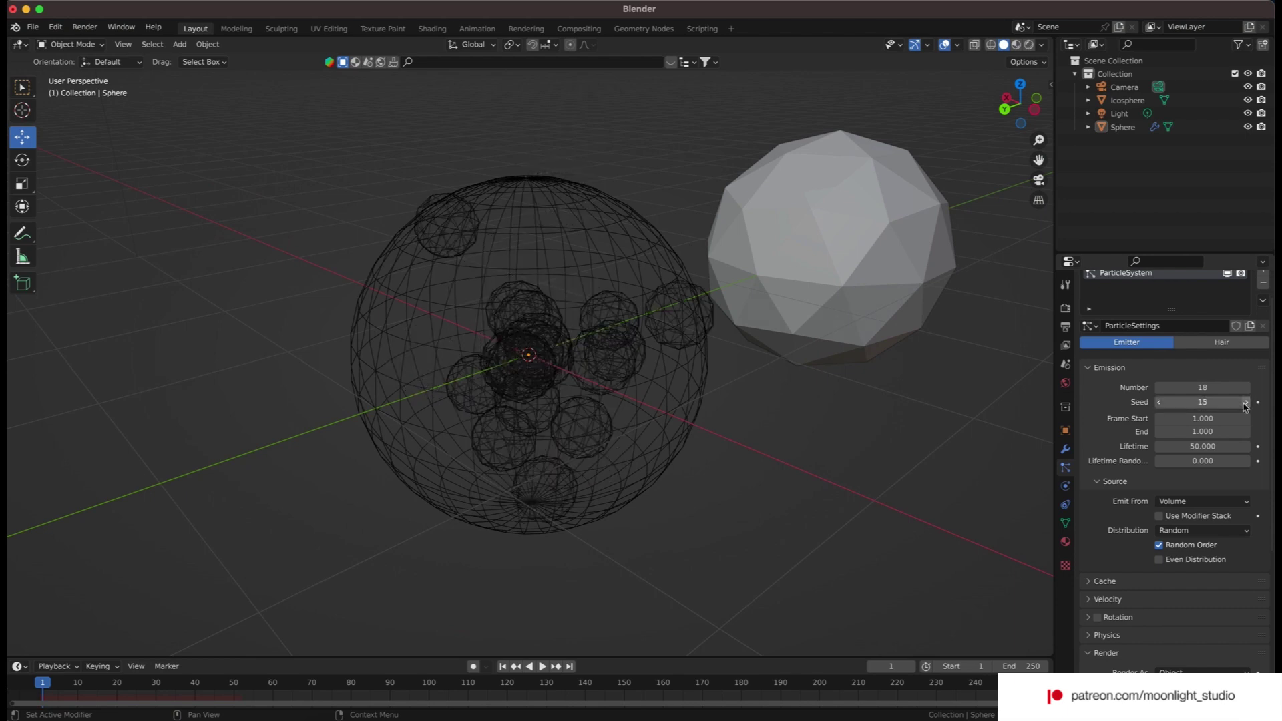
click(1245, 403)
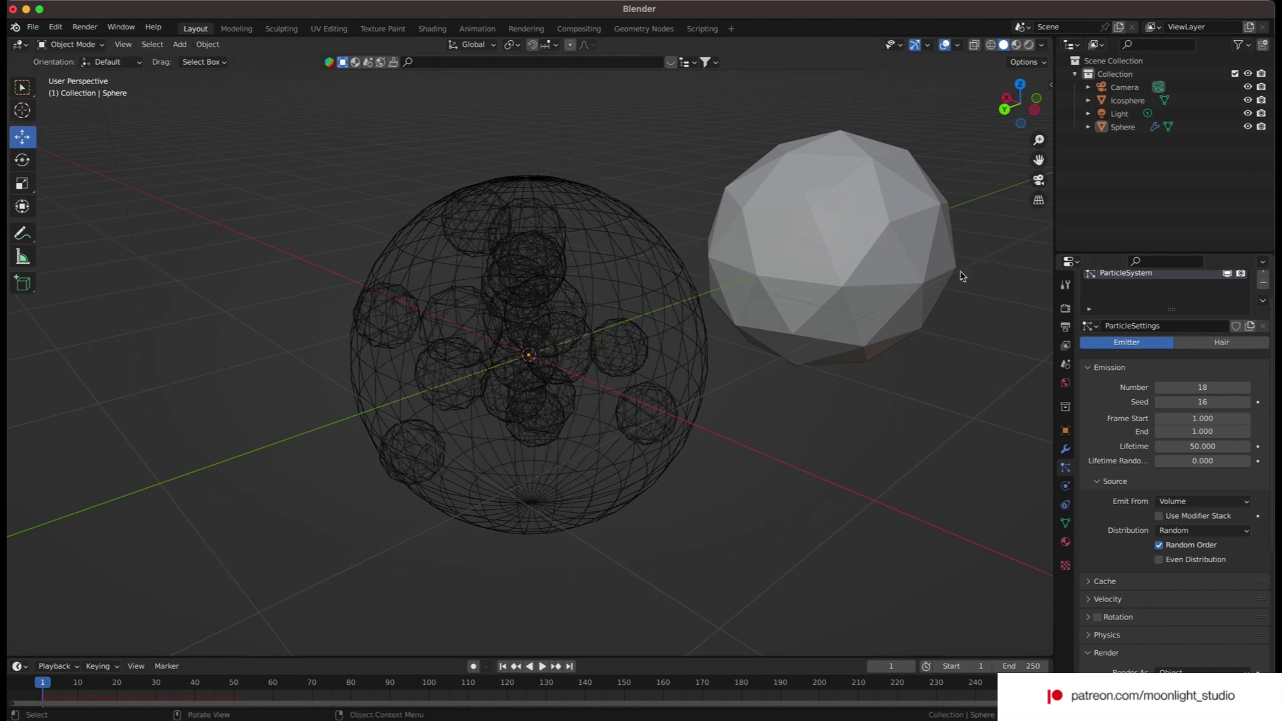
scroll(1090, 399, up, 2)
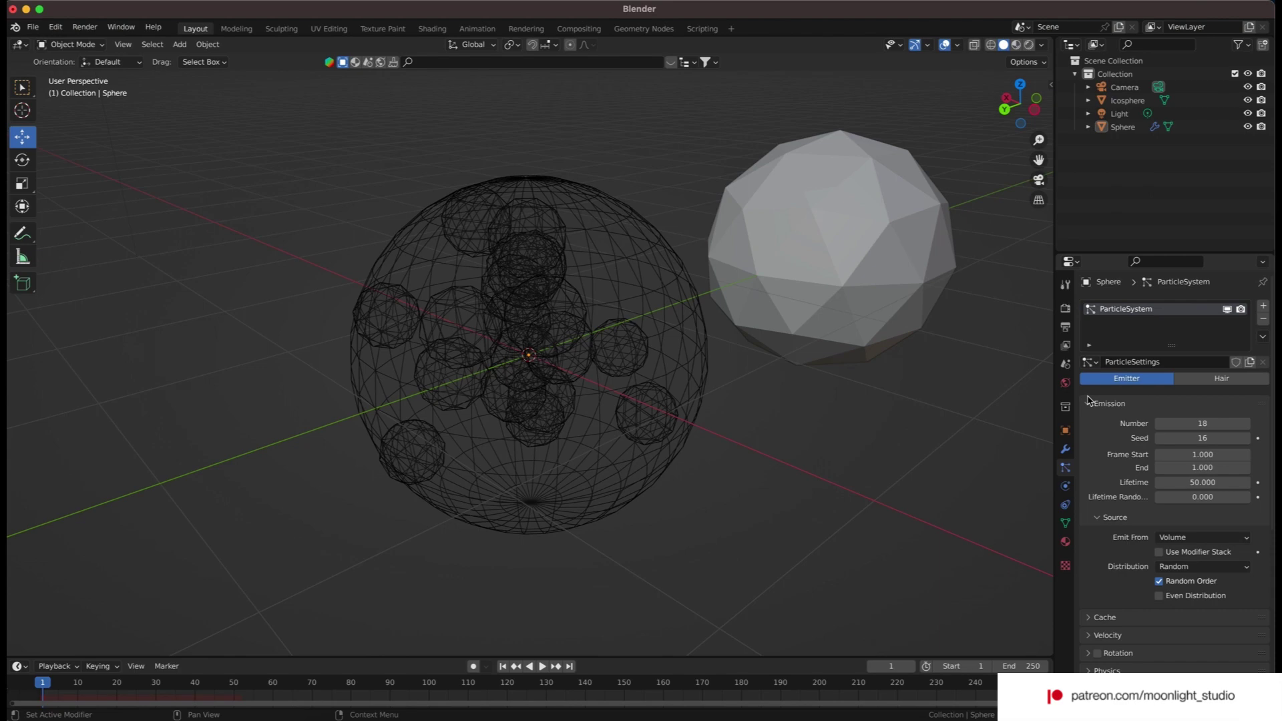
- Convert the Sphere's particle icospheres into real objects with Make Instances Real
click(1065, 448)
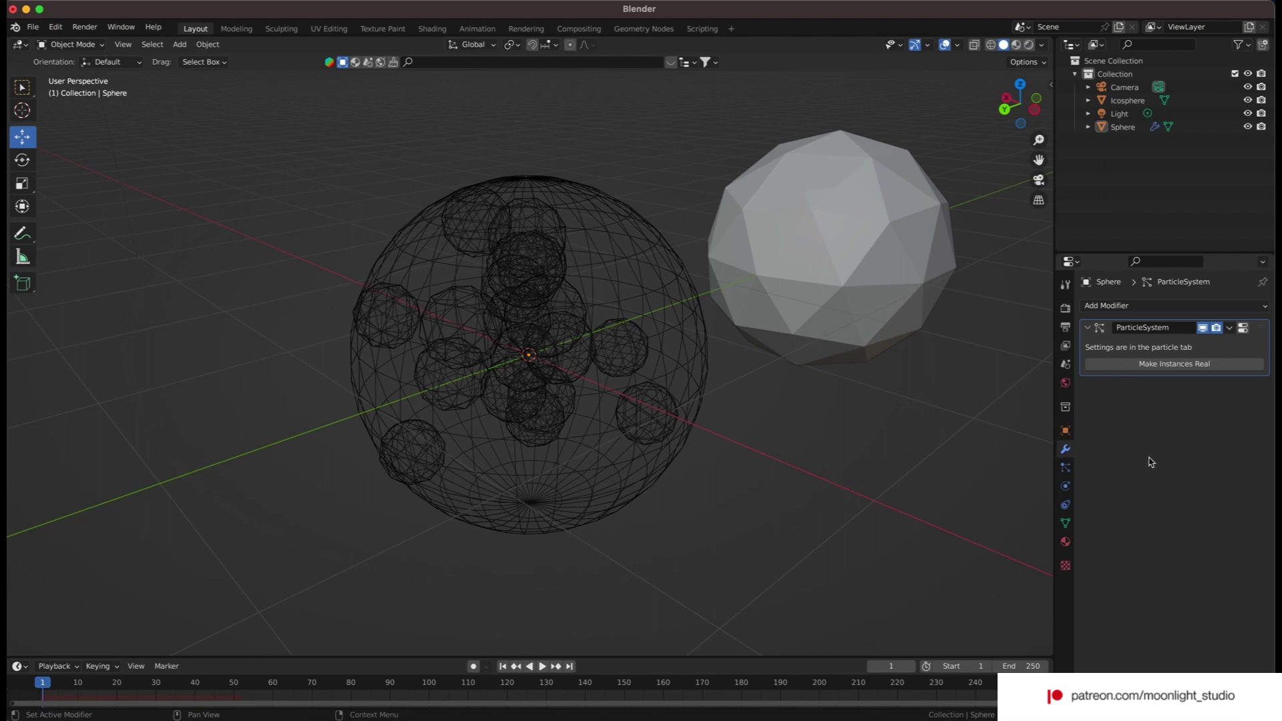
click(1125, 128)
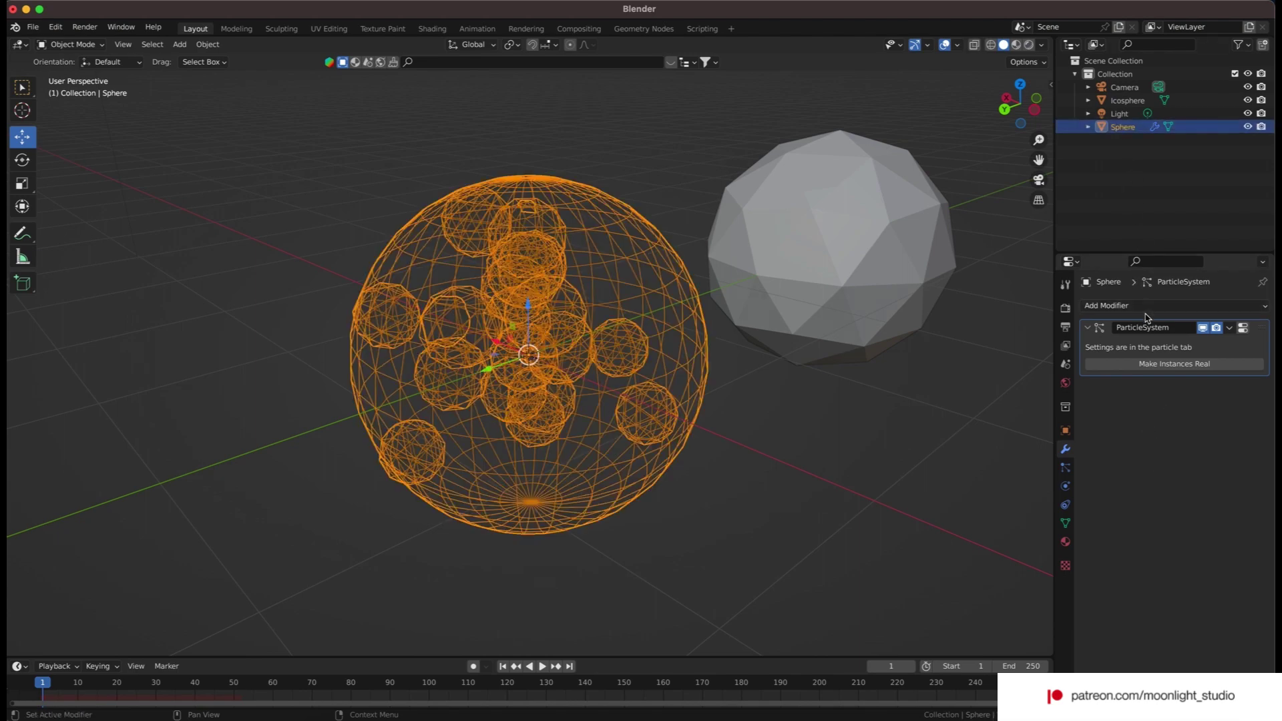
click(1152, 363)
scroll(1153, 222, down, 5)
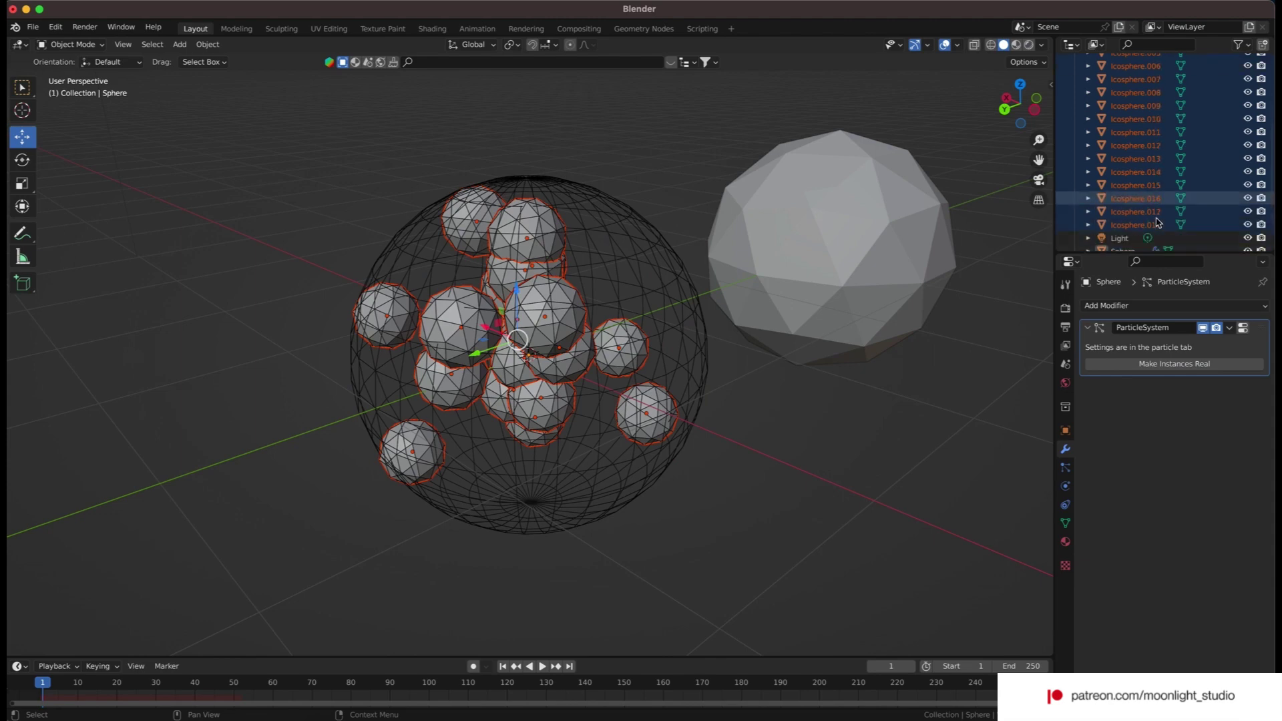
- Hide the Sphere in both viewport and render, then check the icosphere cluster
click(1217, 240)
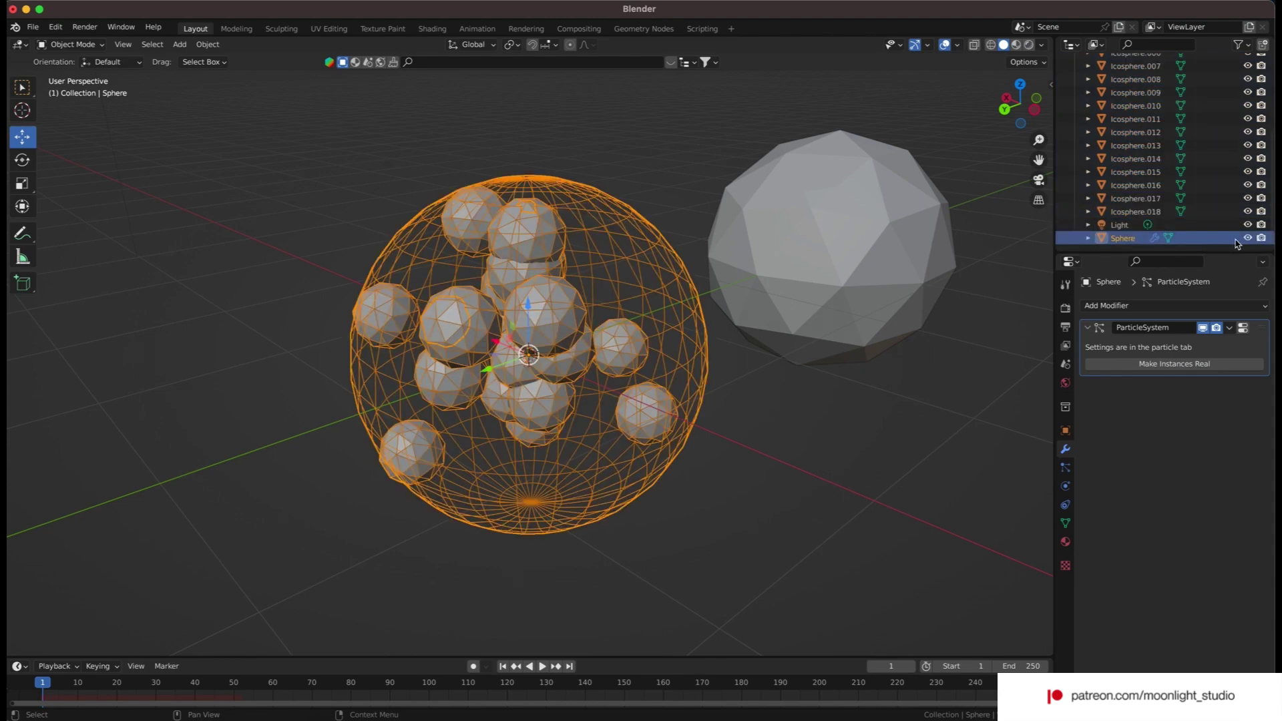
click(1247, 238)
click(1260, 238)
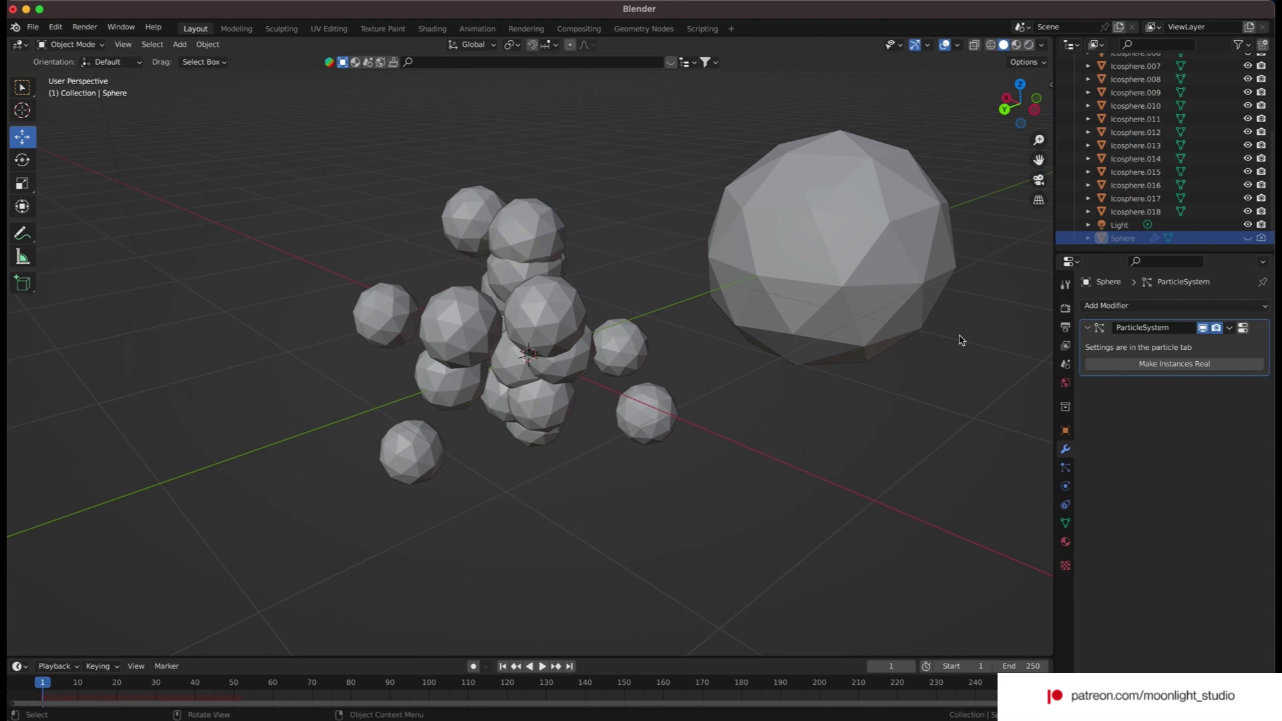
drag(657, 214, 501, 507)
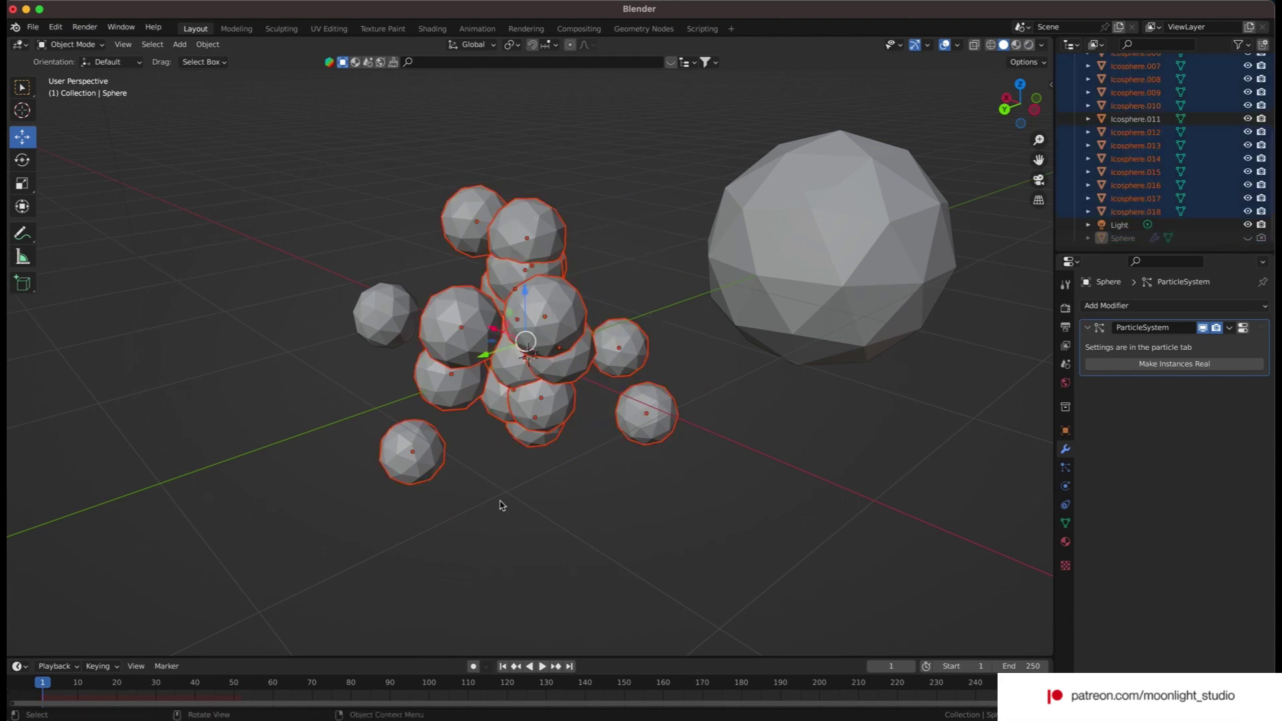
click(630, 269)
drag(657, 184, 401, 499)
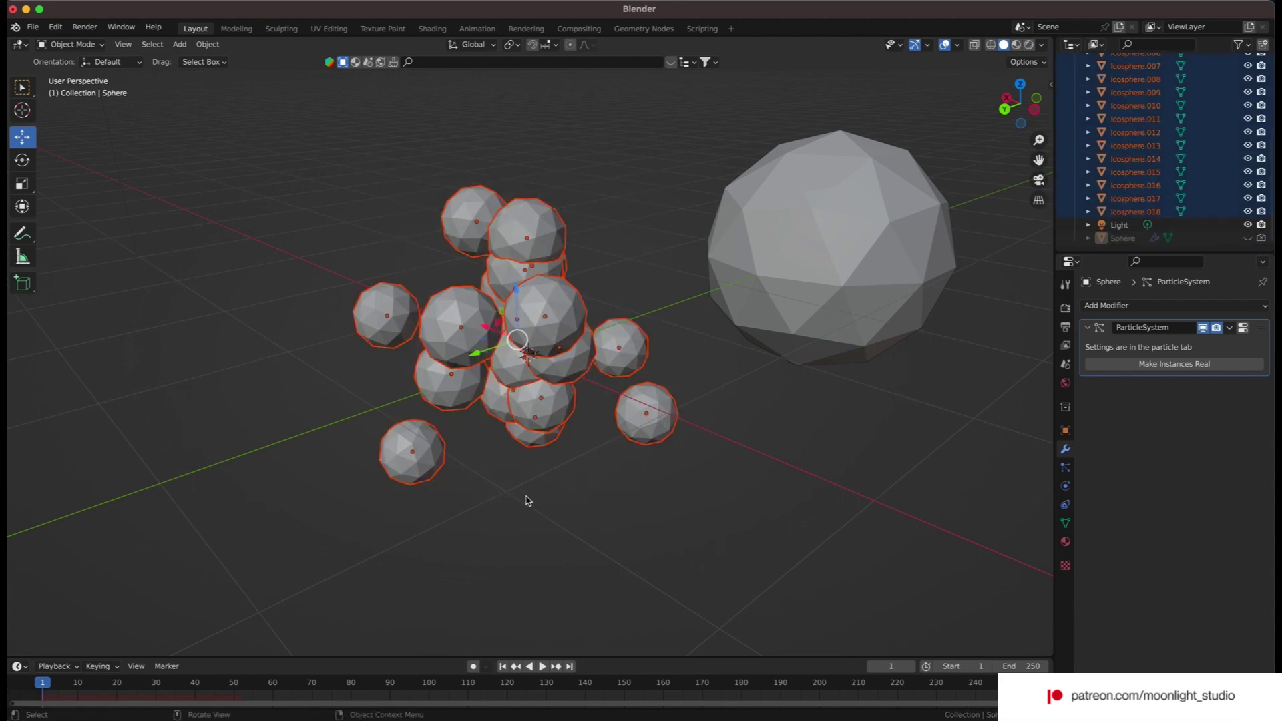
click(528, 501)
scroll(610, 407, down, 2)
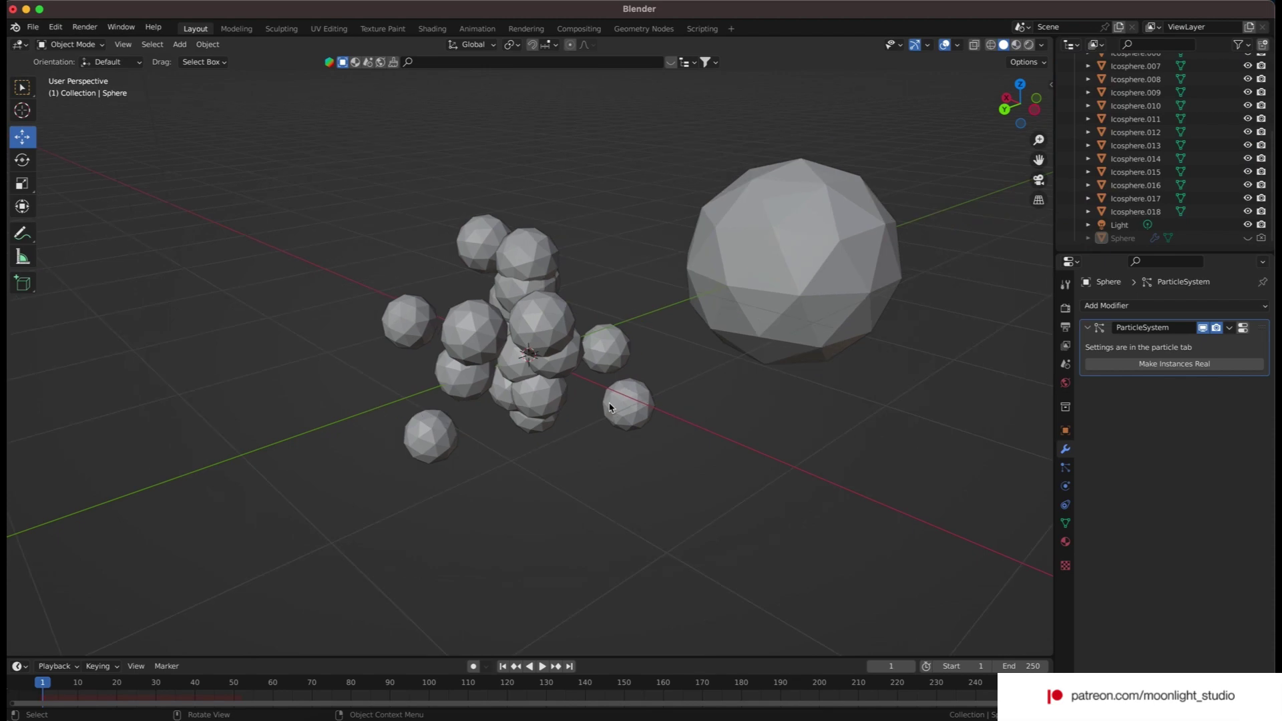
- Delete the large icosphere
click(763, 347)
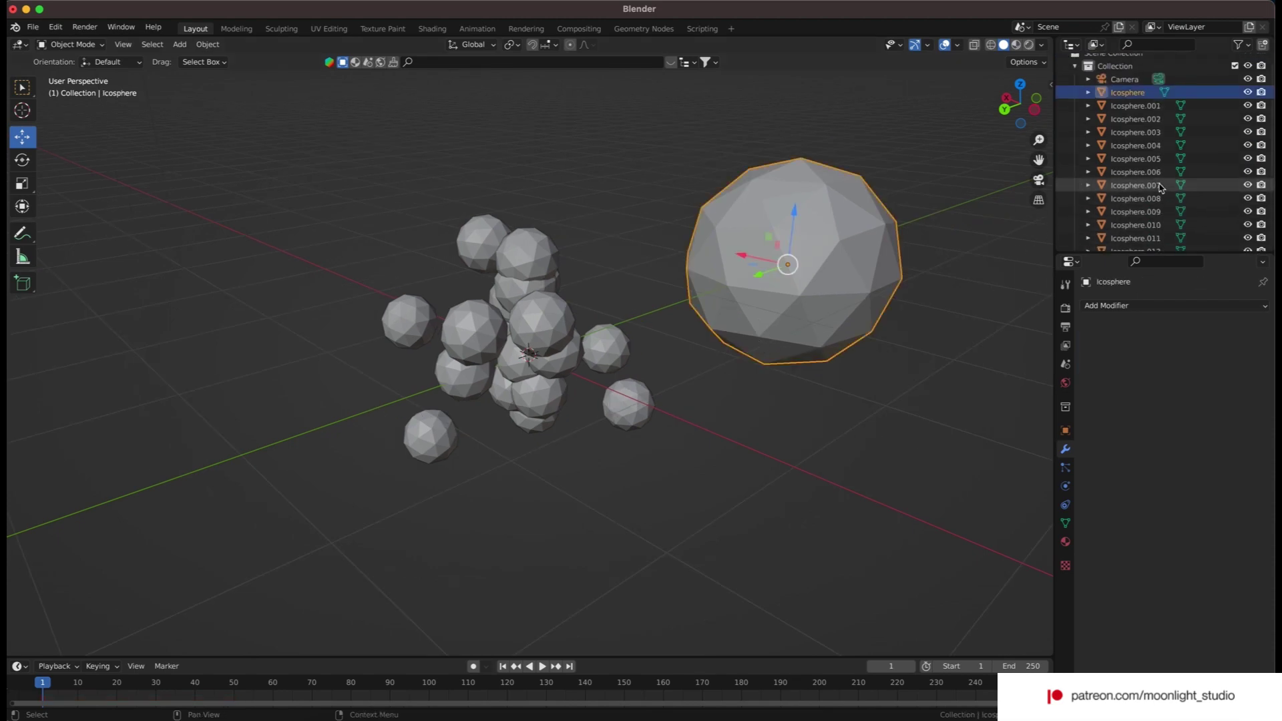
scroll(1161, 187, up, 1)
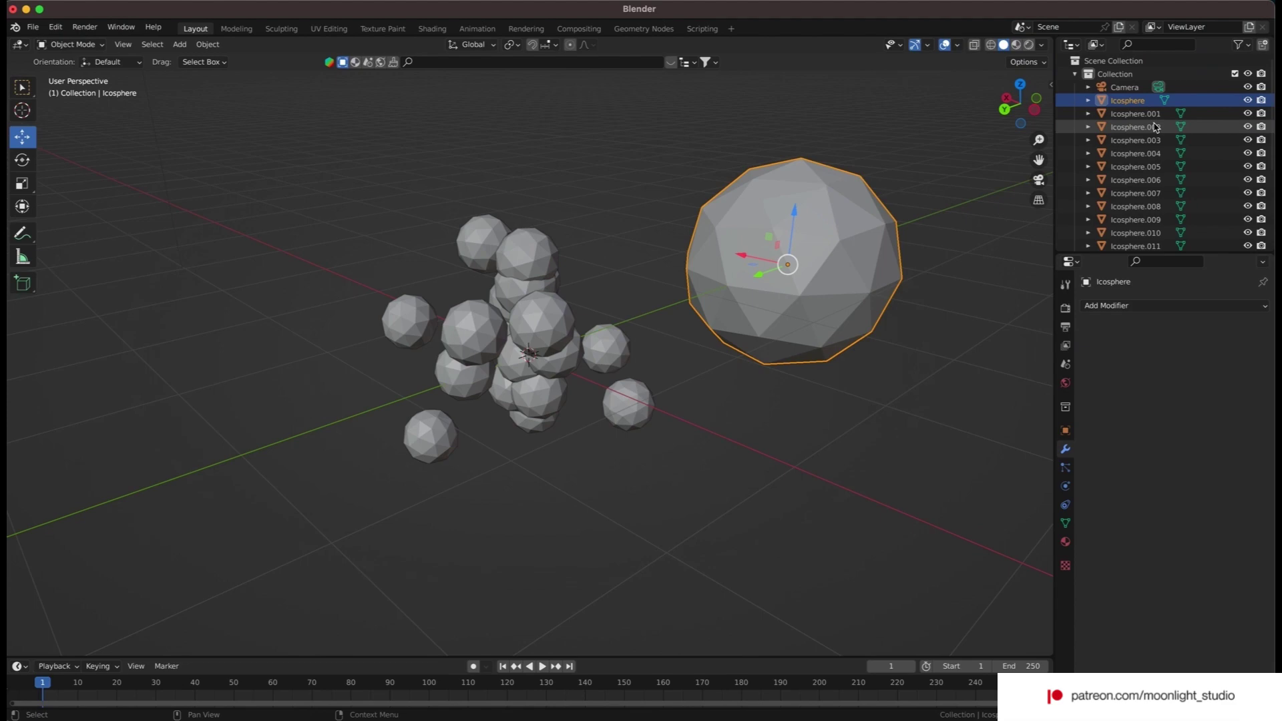
key(x)
scroll(1151, 173, down, 5)
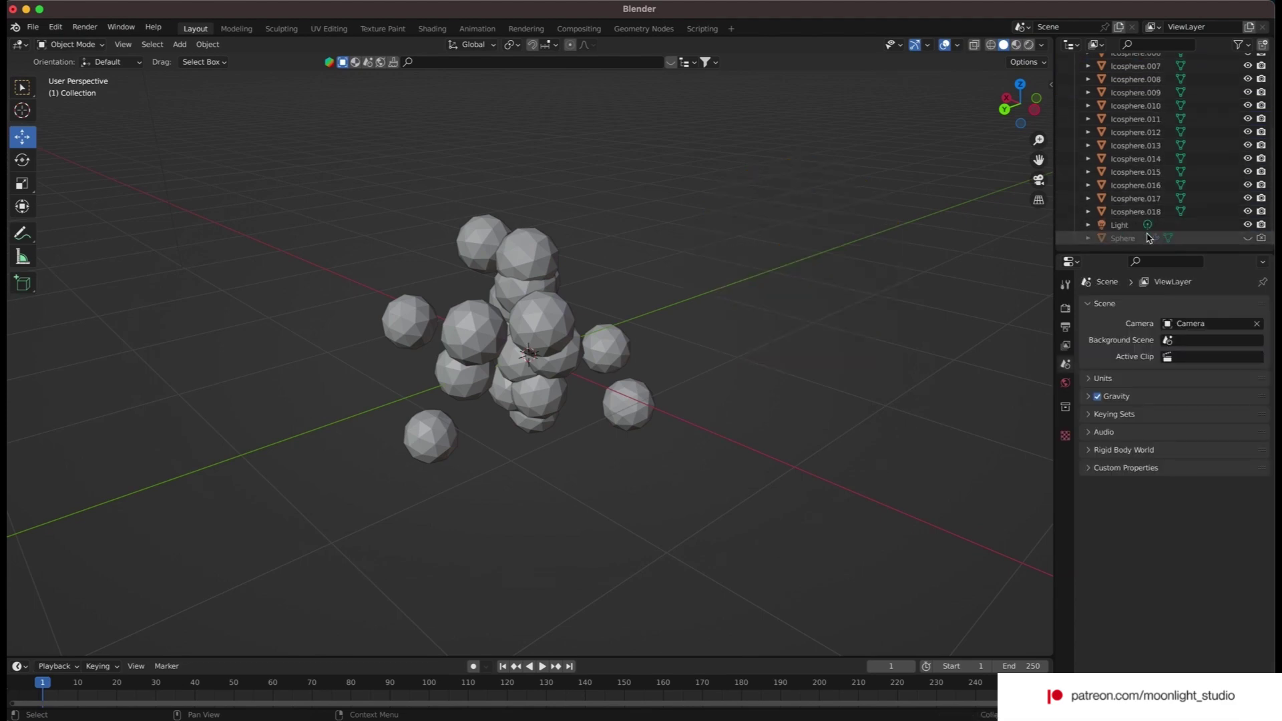
- Select all the small icospheres and move Icosphere.010 along Y away from the others
key(a)
middle_drag(981, 150, 863, 172)
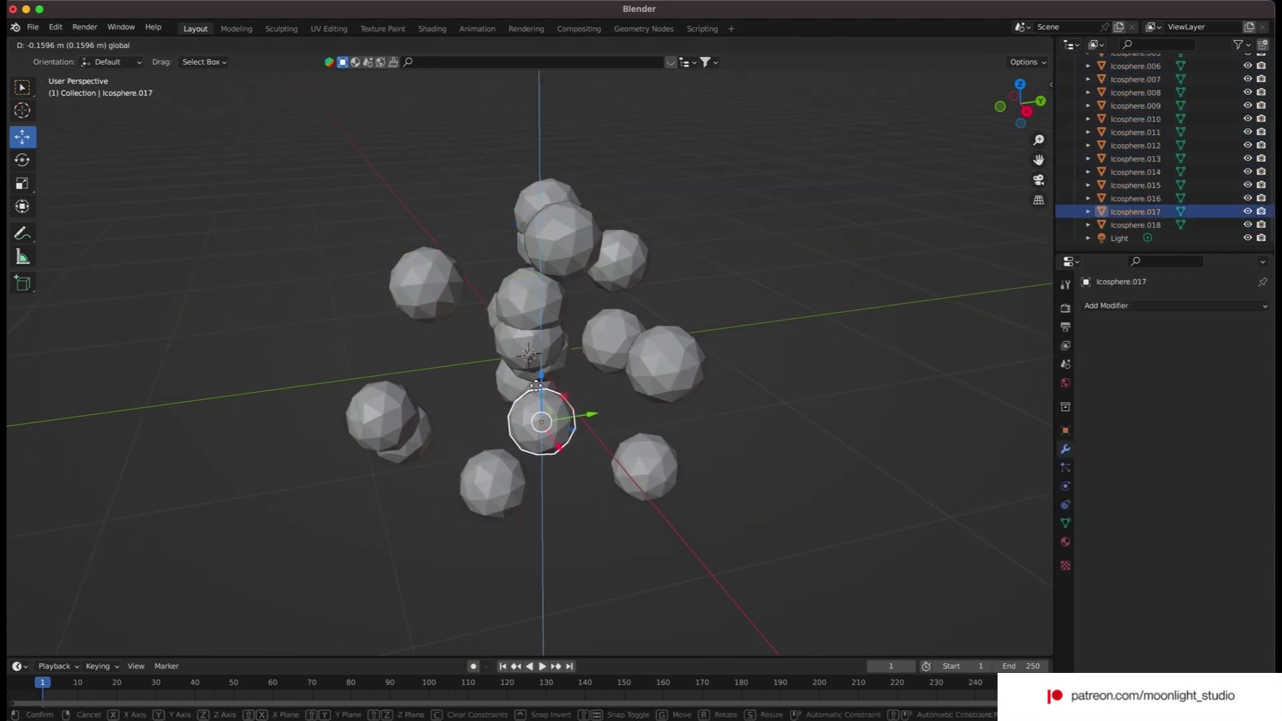
click(497, 380)
drag(548, 377, 534, 382)
click(1135, 106)
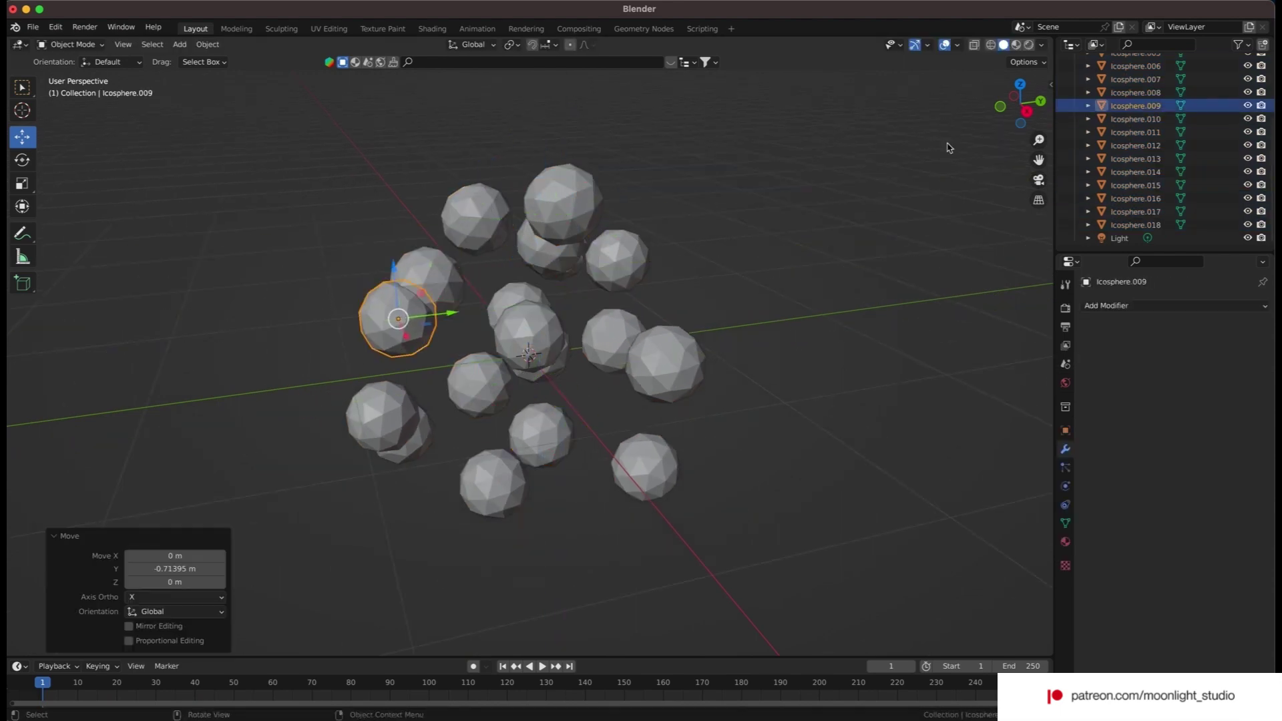
middle_drag(949, 148, 547, 360)
- Nudge Icosphere.016 and Icosphere.014 slightly along X
click(542, 371)
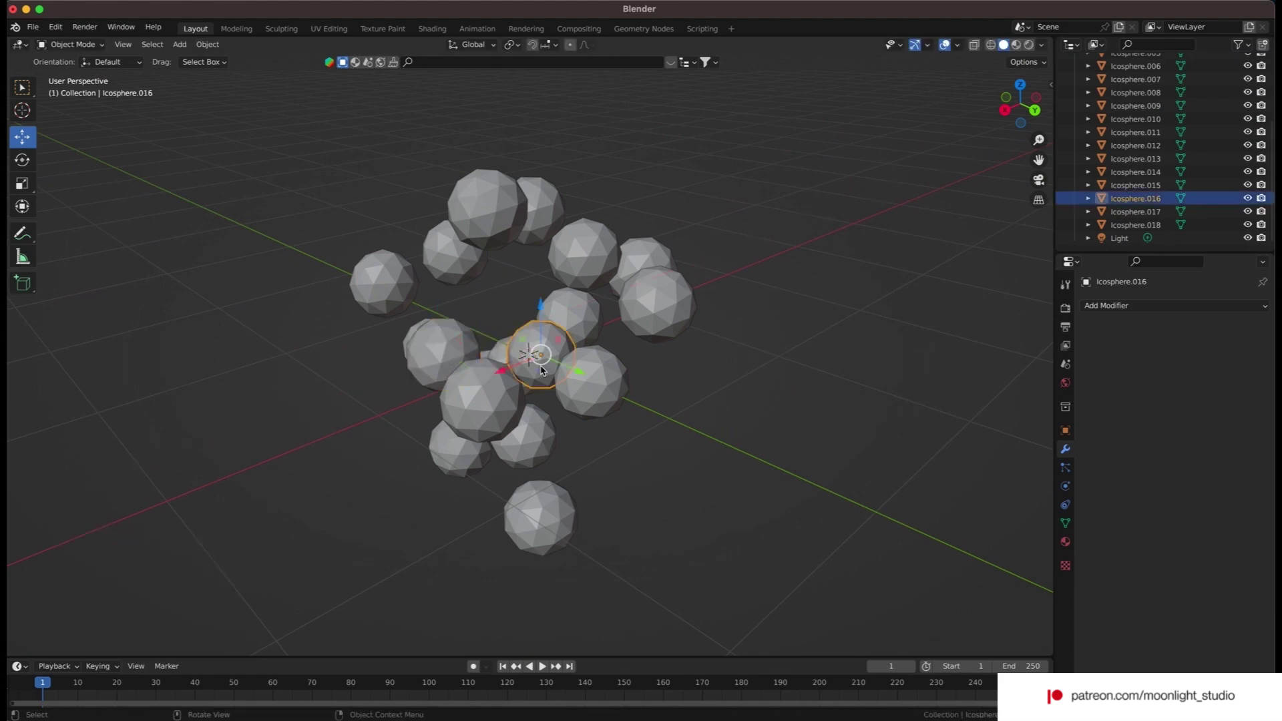
scroll(541, 371, up, 5)
drag(514, 301, 487, 297)
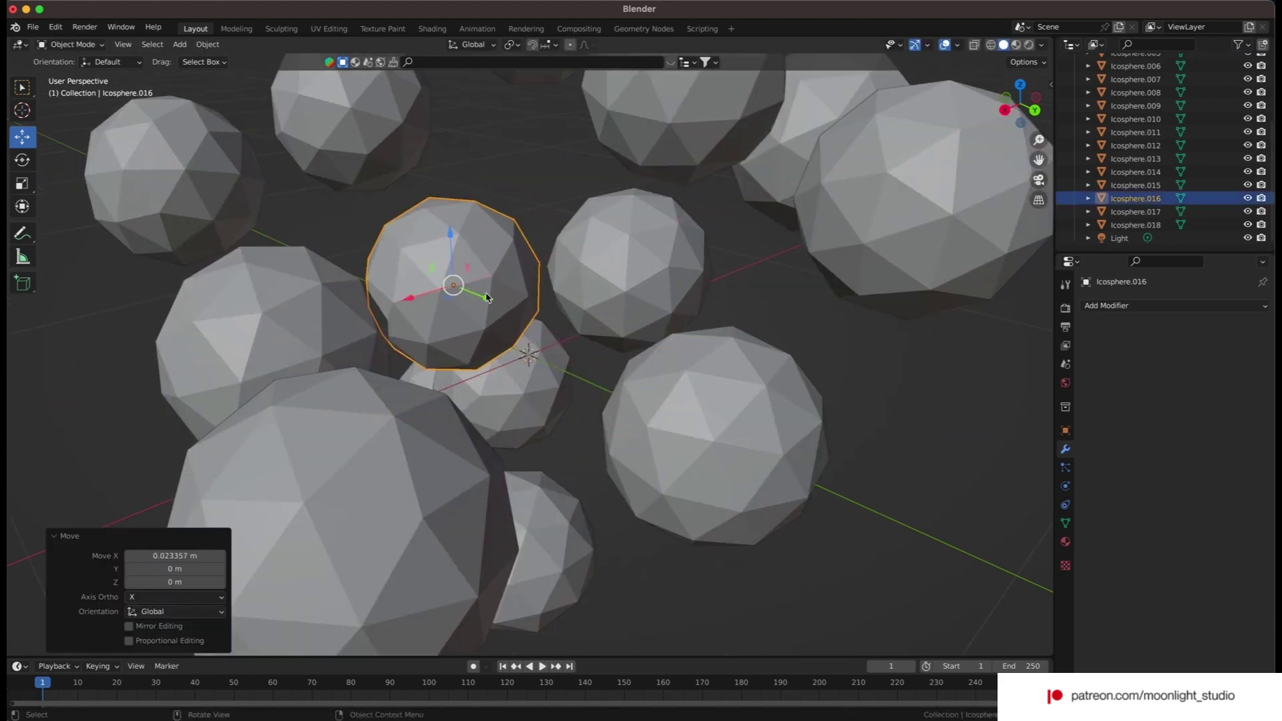
scroll(487, 297, down, 5)
drag(1020, 99, 964, 154)
click(450, 277)
click(478, 483)
click(594, 321)
drag(594, 313, 599, 312)
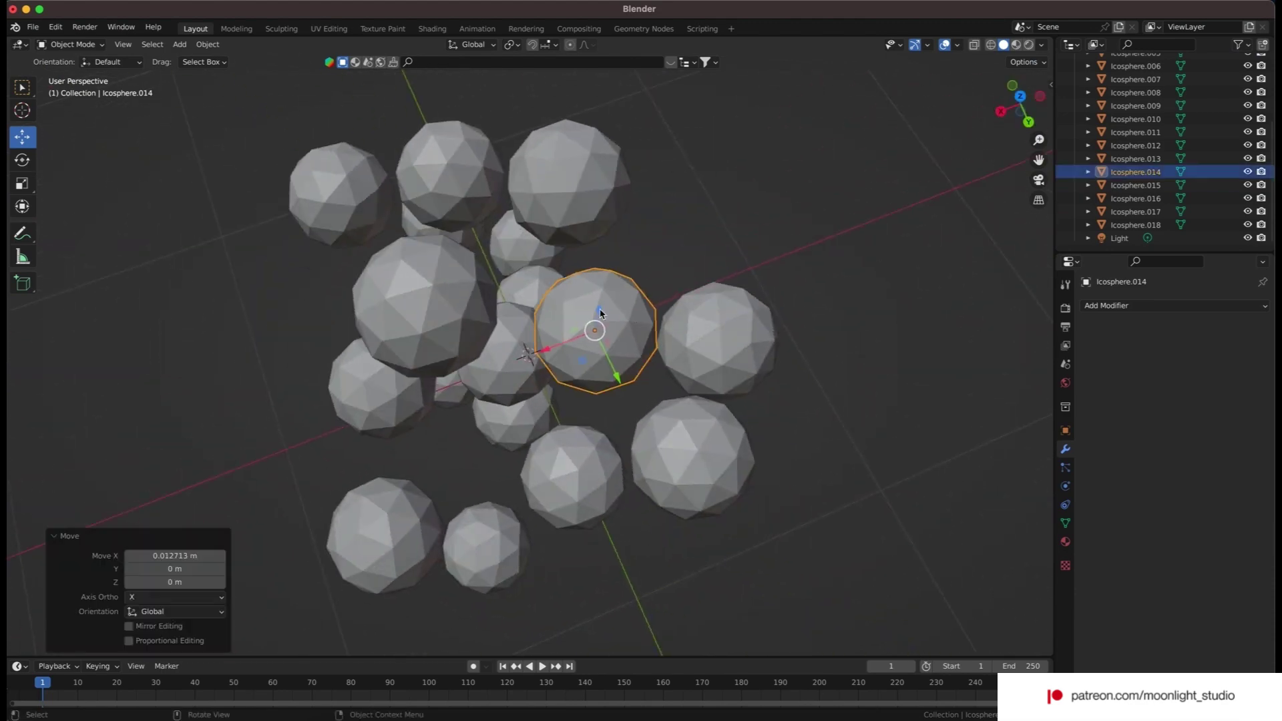
click(671, 274)
- Select Icosphere.008 and .006, then switch to X-ray shading to check for overlaps
click(697, 467)
mouse_move(1020, 99)
mouse_down()
mouse_move(1005, 117)
mouse_move(961, 107)
mouse_move(1008, 120)
mouse_move(995, 130)
mouse_move(1020, 100)
mouse_up()
click(608, 334)
key(shift+z)
key(shift+z)
- Box-select every small icosphere in the cluster and join them into one object
middle_drag(507, 220, 524, 202)
click(524, 202)
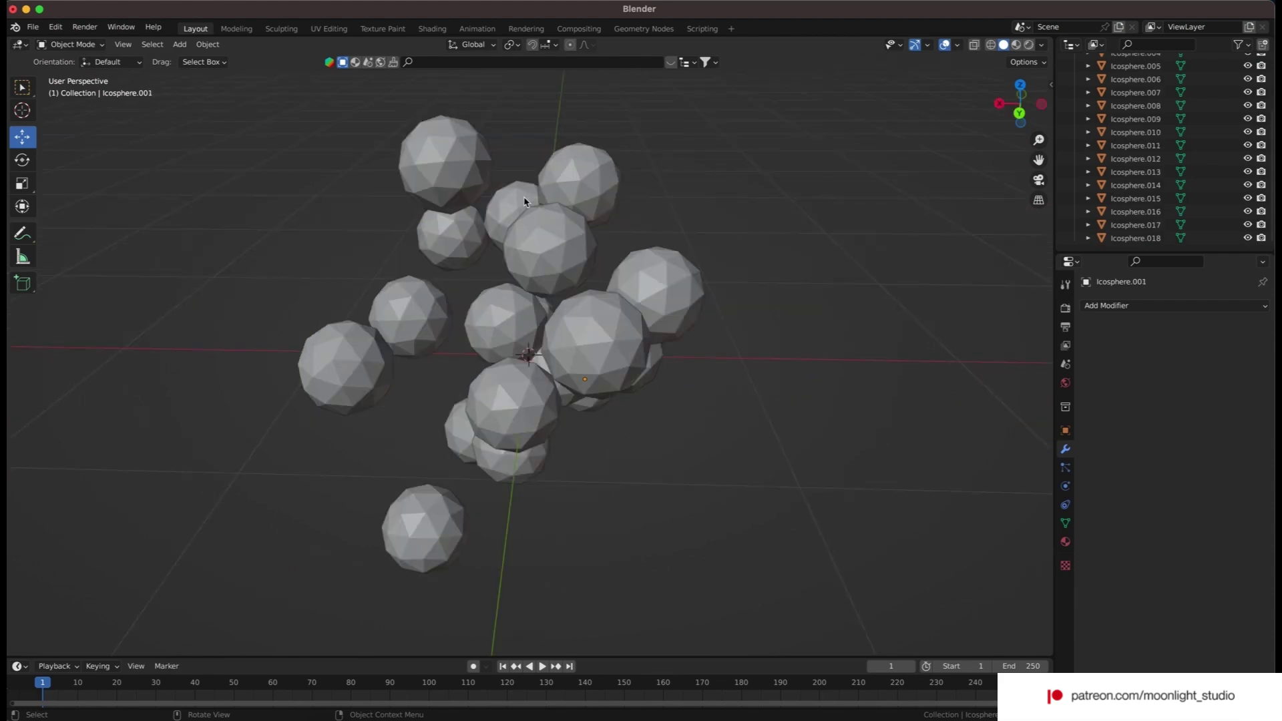
drag(839, 129, 315, 580)
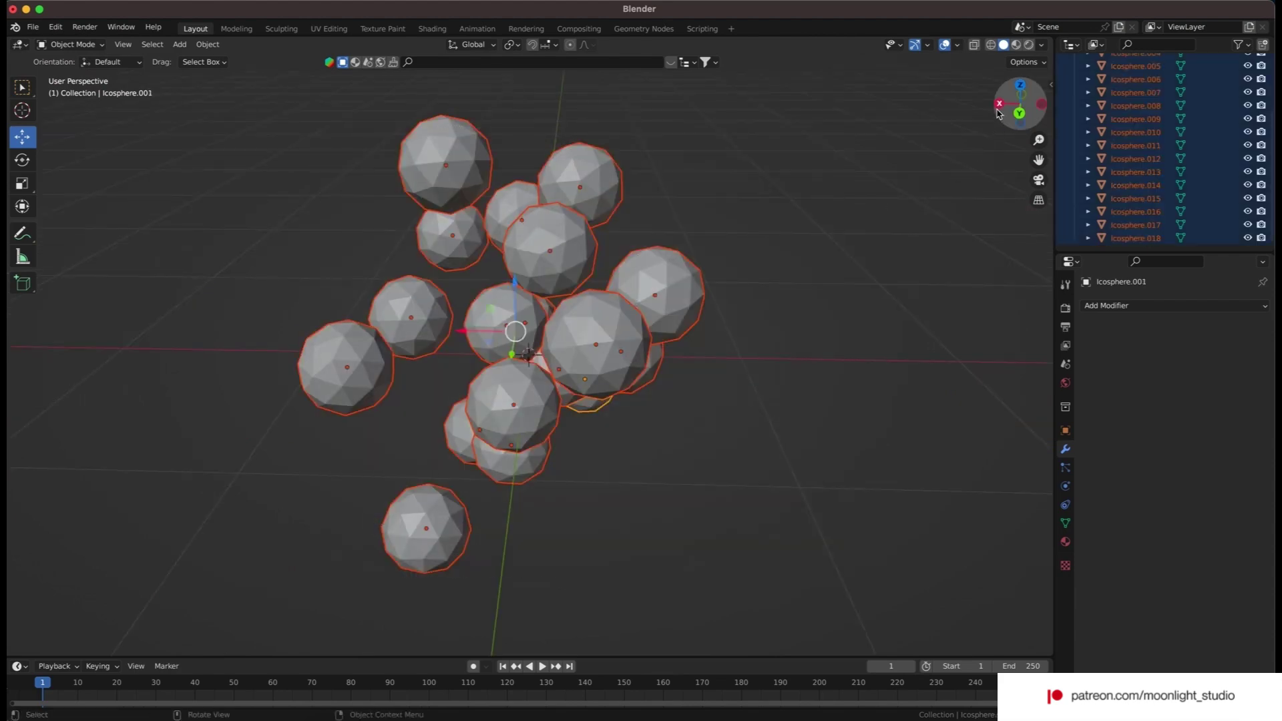
drag(998, 113, 1028, 77)
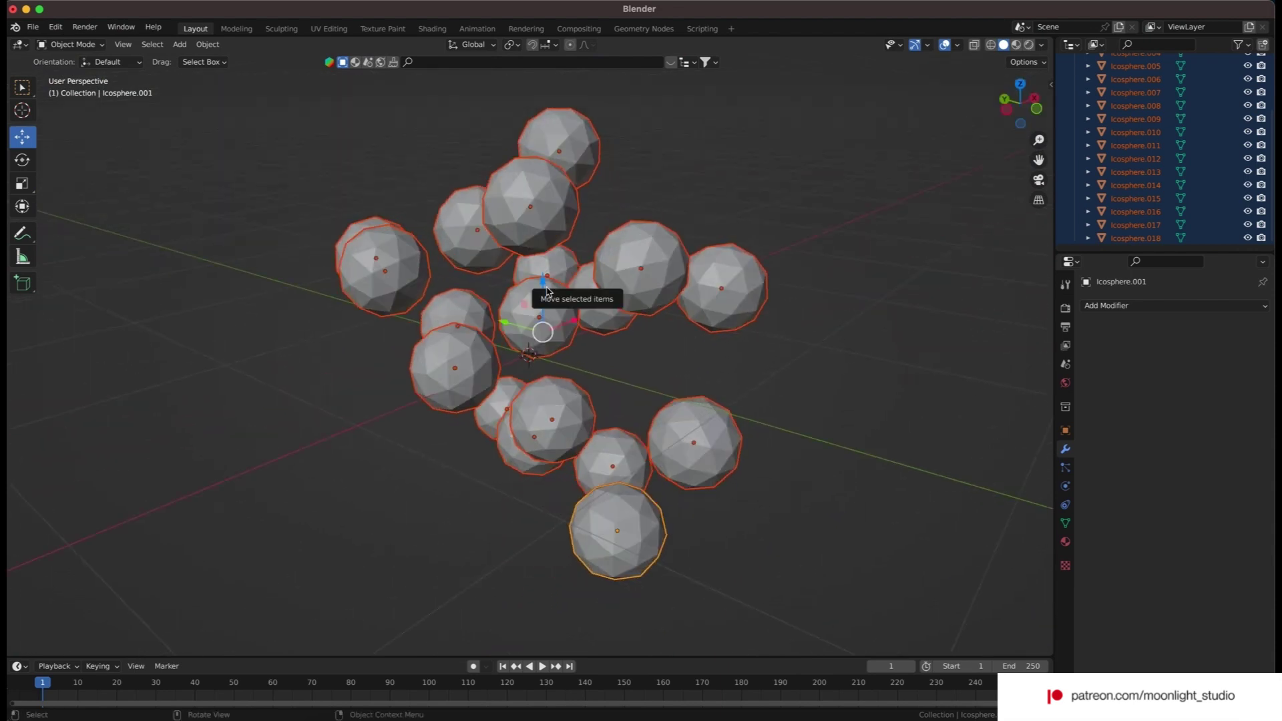
right_click(541, 317)
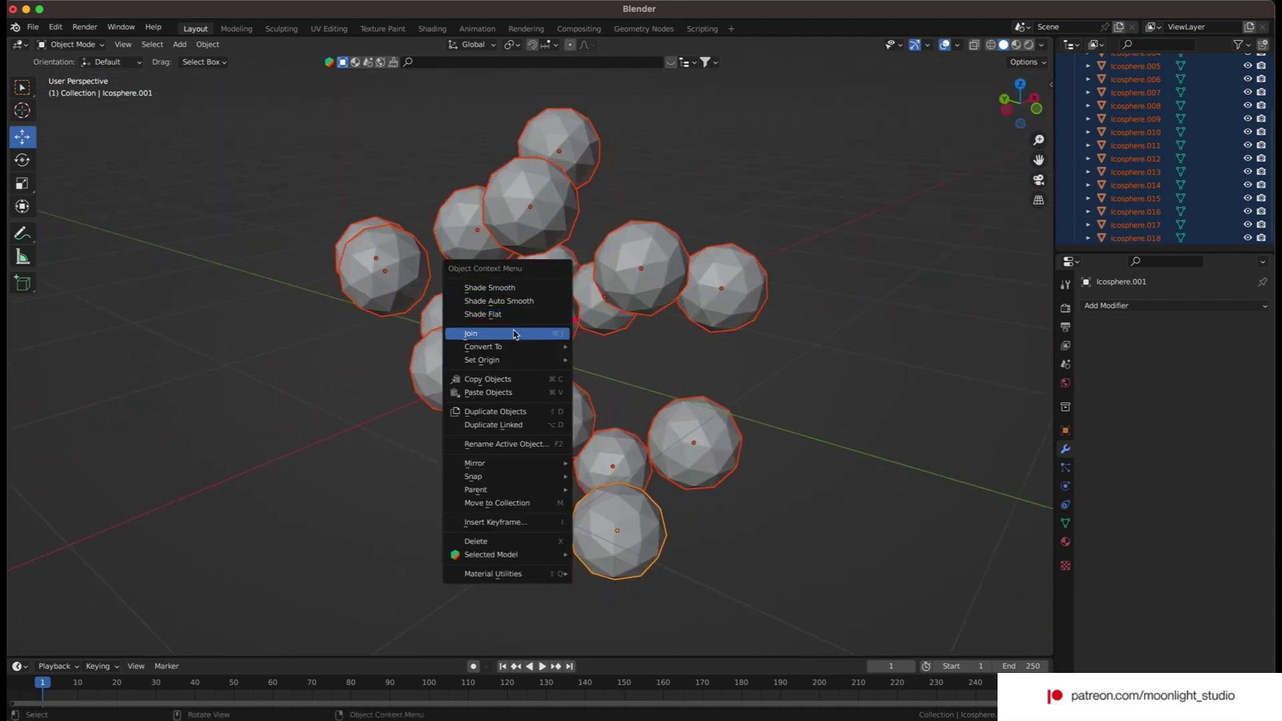
click(514, 334)
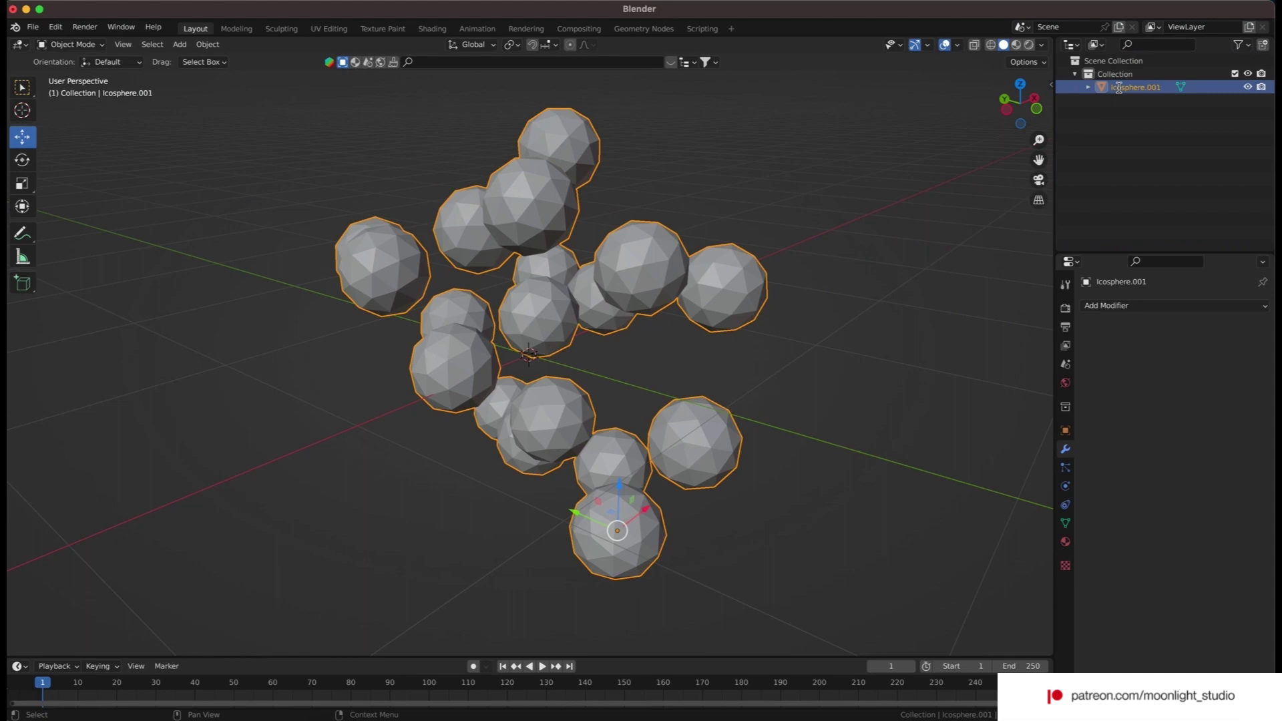
- Rename the joined object to 'small balls' in the Outliner
double_click(1118, 87)
text(small balls)
key(Return)
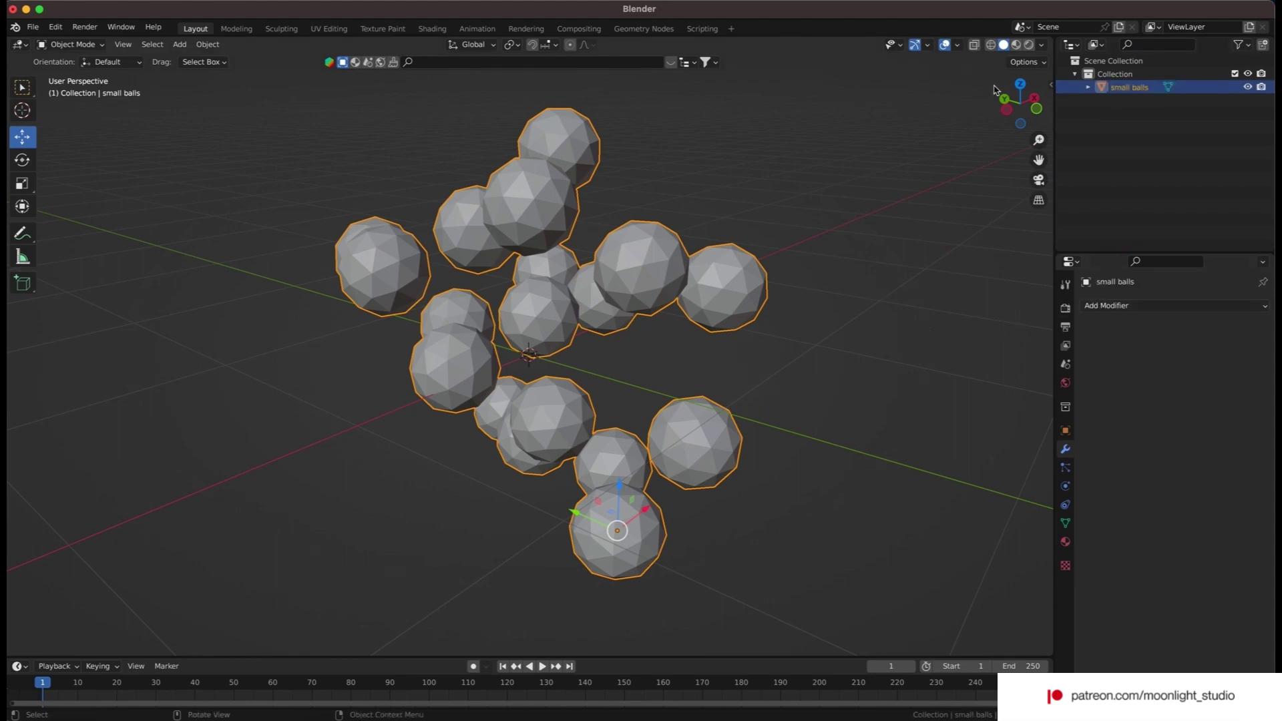
drag(996, 91, 1059, 105)
- Add a Cloth modifier and review its default physics settings (Quality Steps 5, Vertex Mass 0.3 kg)
click(1188, 305)
click(1191, 341)
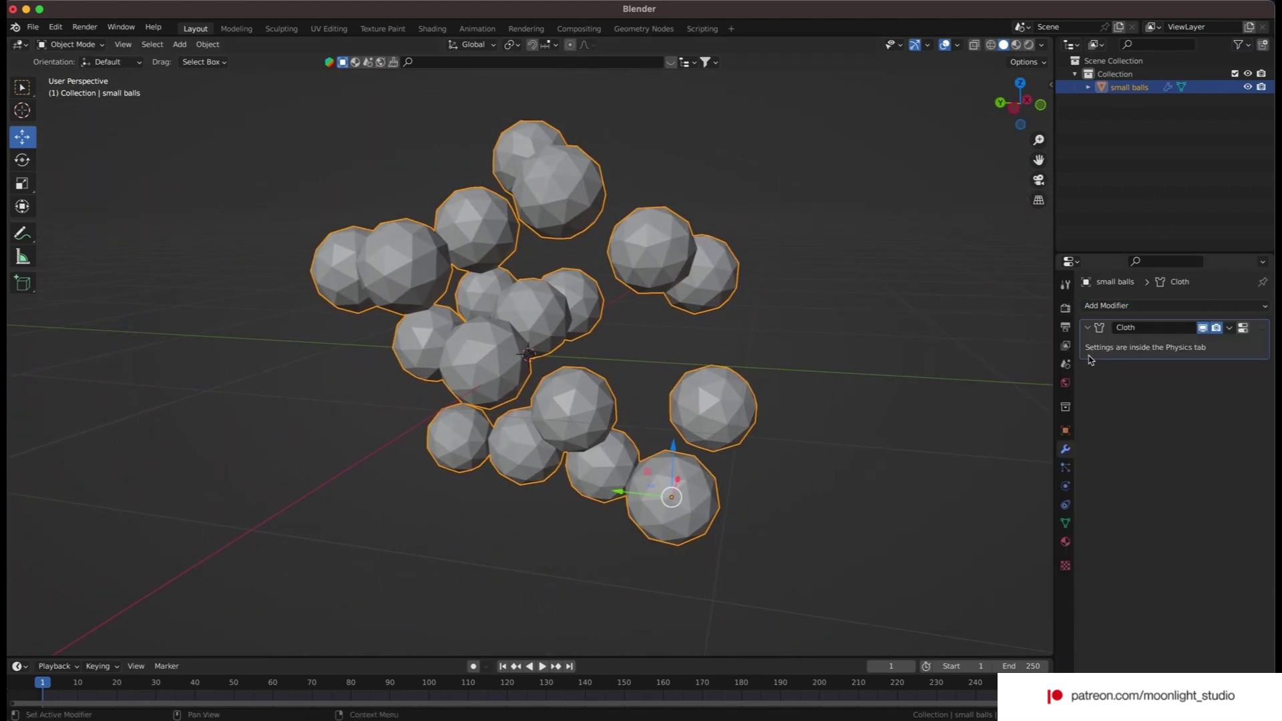
click(1241, 328)
scroll(1175, 401, down, 10)
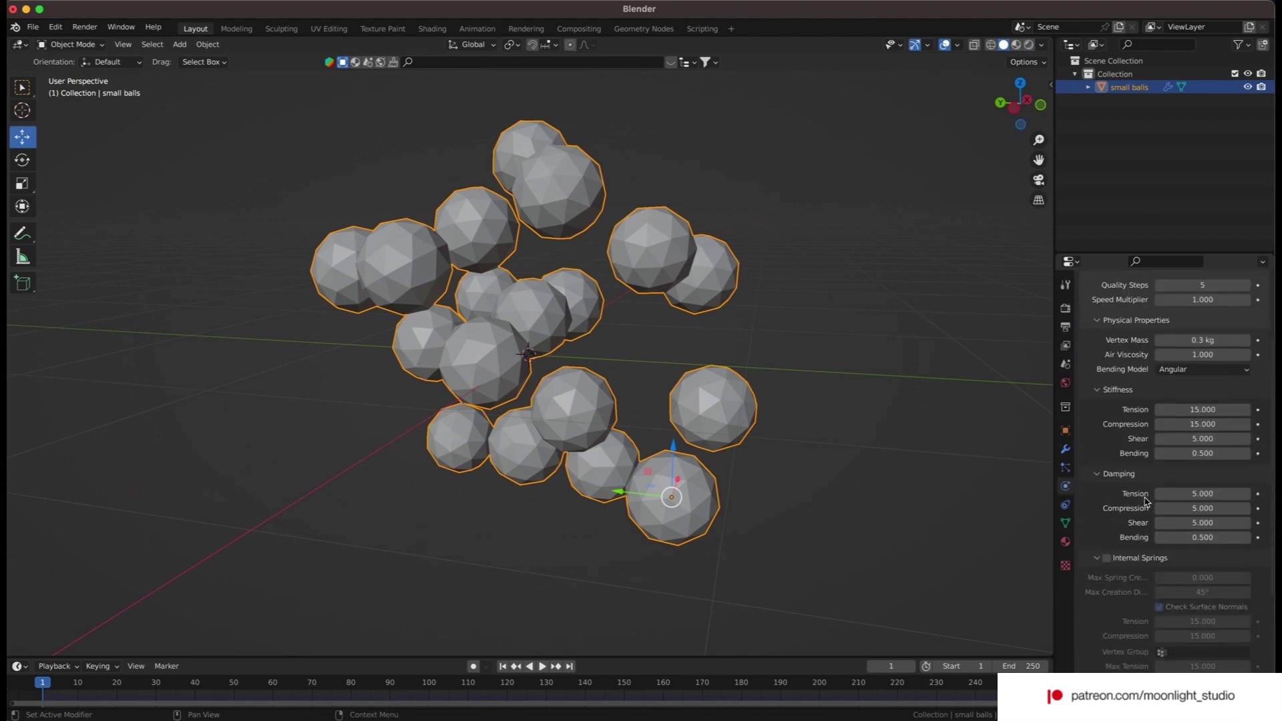
scroll(987, 427, up, 2)
scroll(987, 427, down, 6)
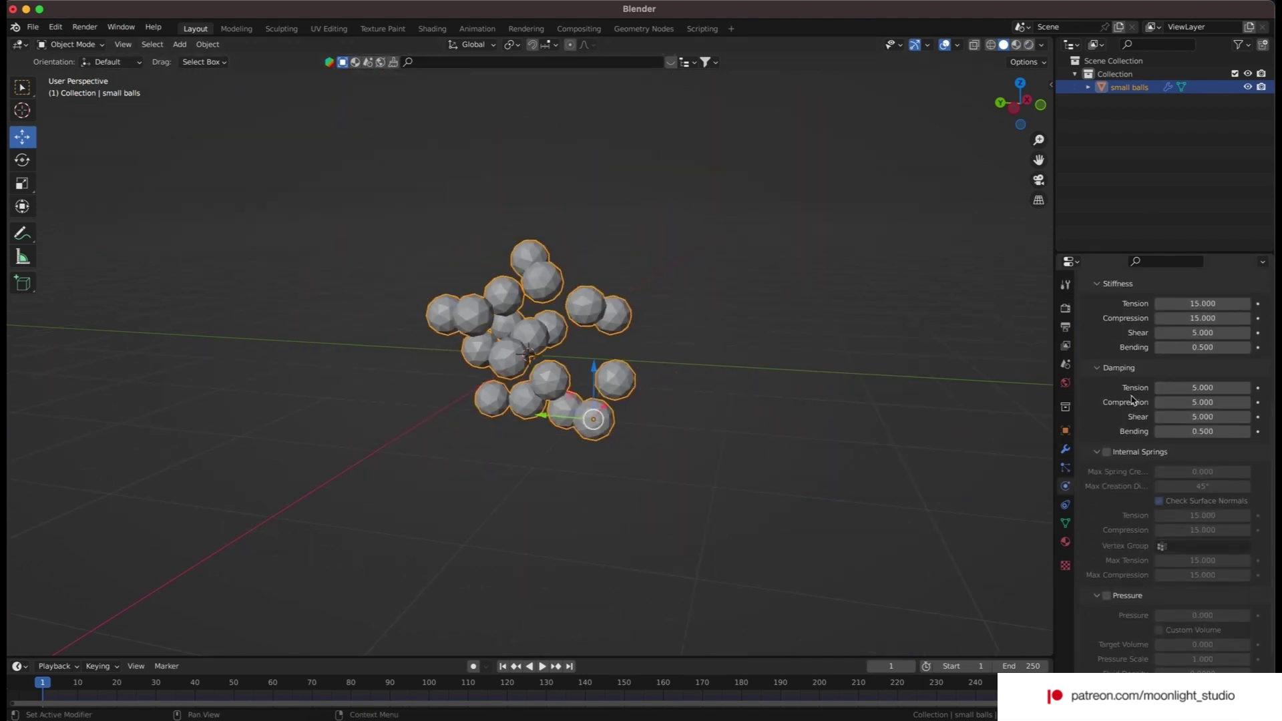
scroll(1175, 401, up, 5)
- Deselect the balls and orbit the view around them
click(870, 404)
scroll(869, 407, up, 2)
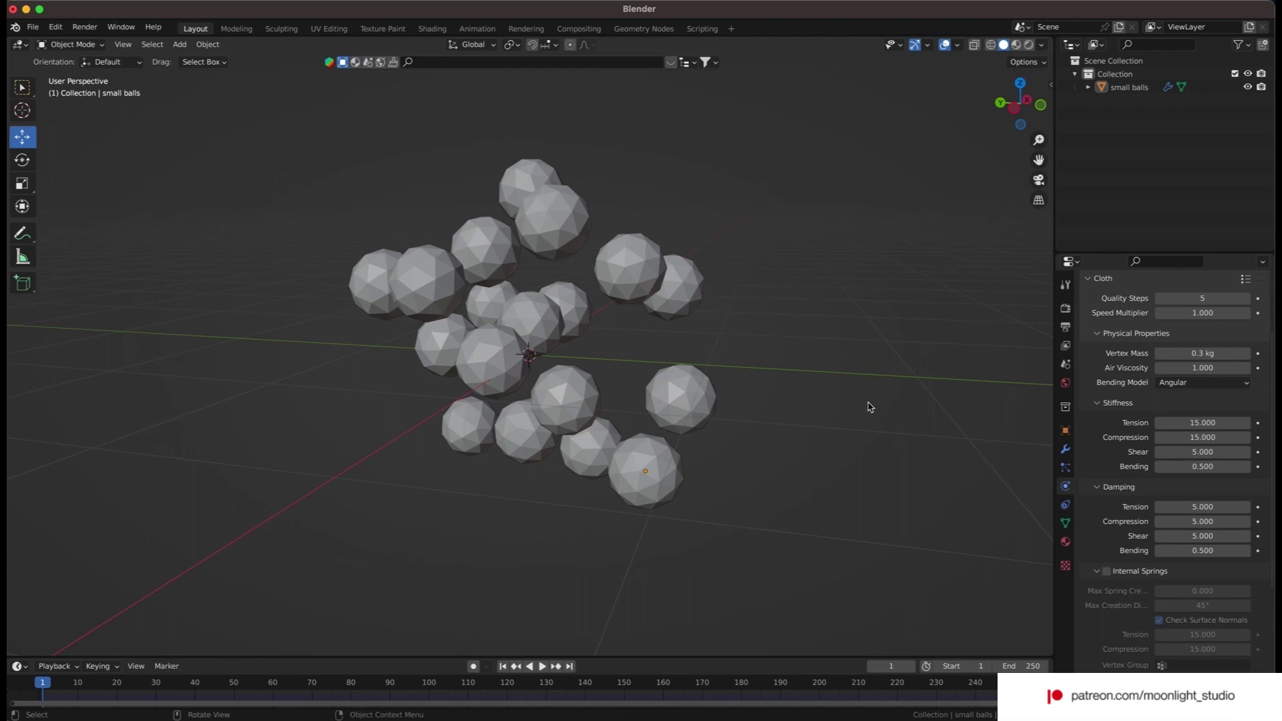
middle_drag(870, 407, 679, 338)
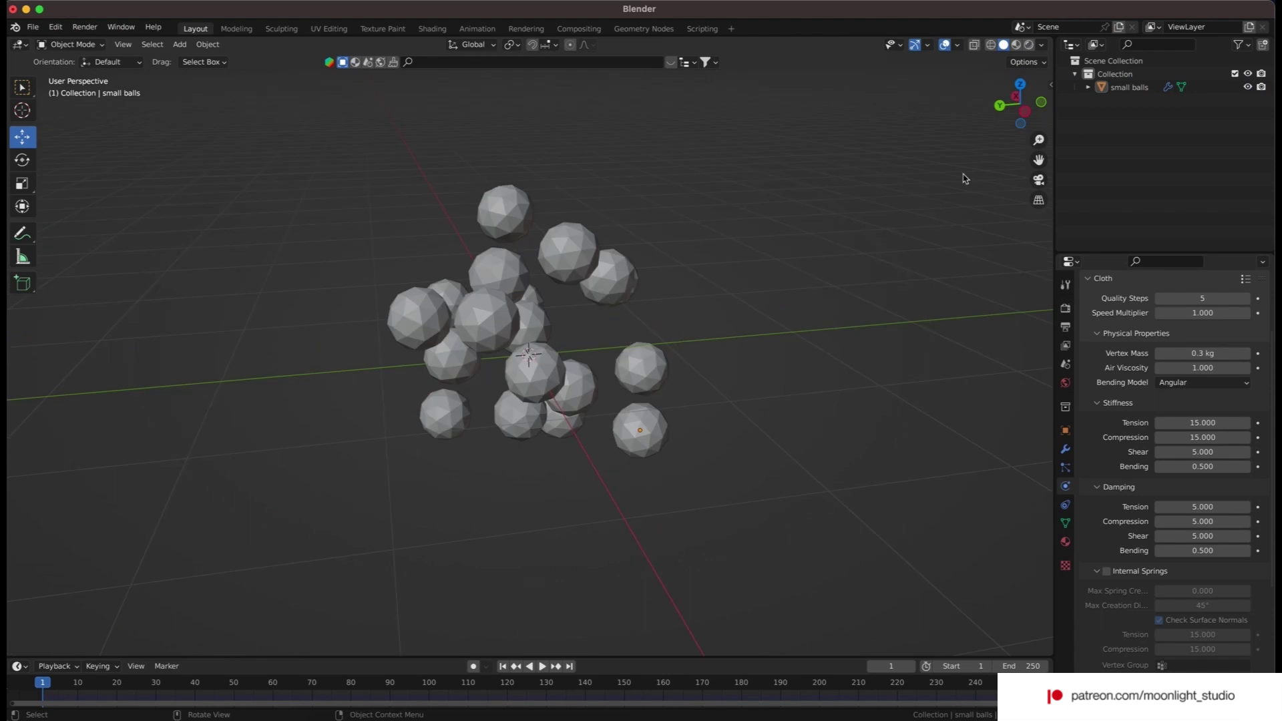
drag(1012, 114, 1007, 115)
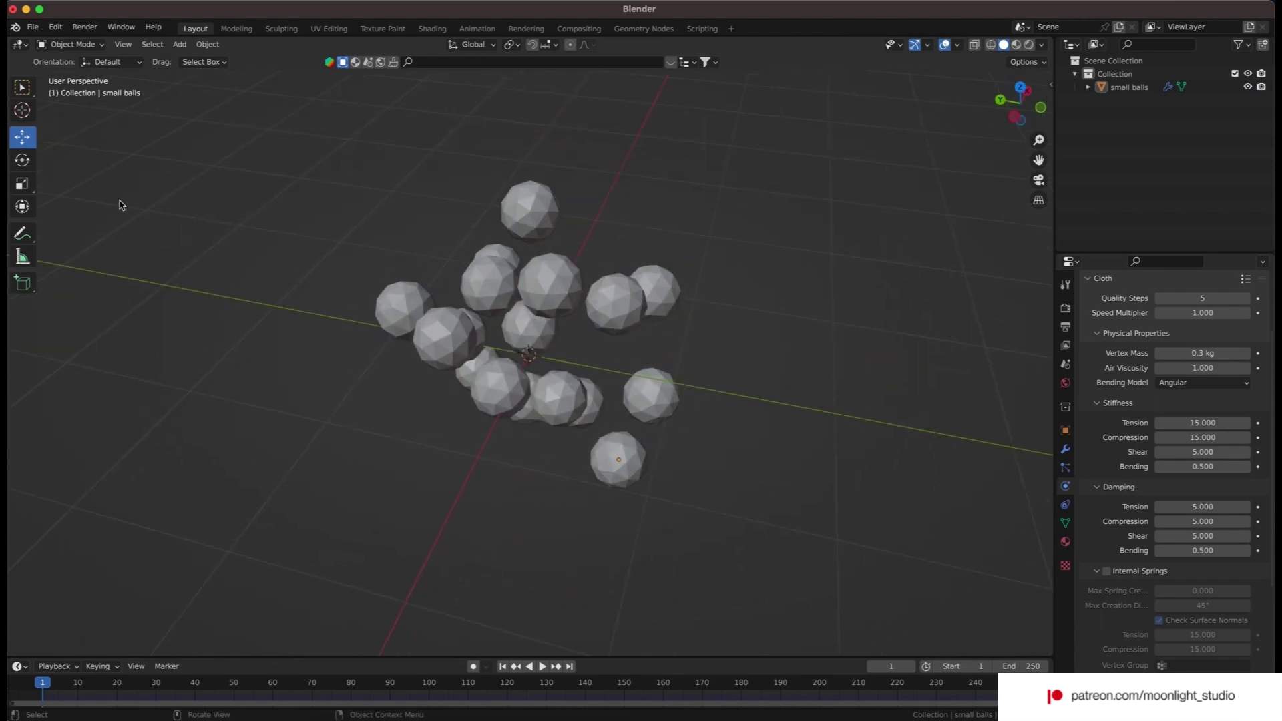
click(27, 233)
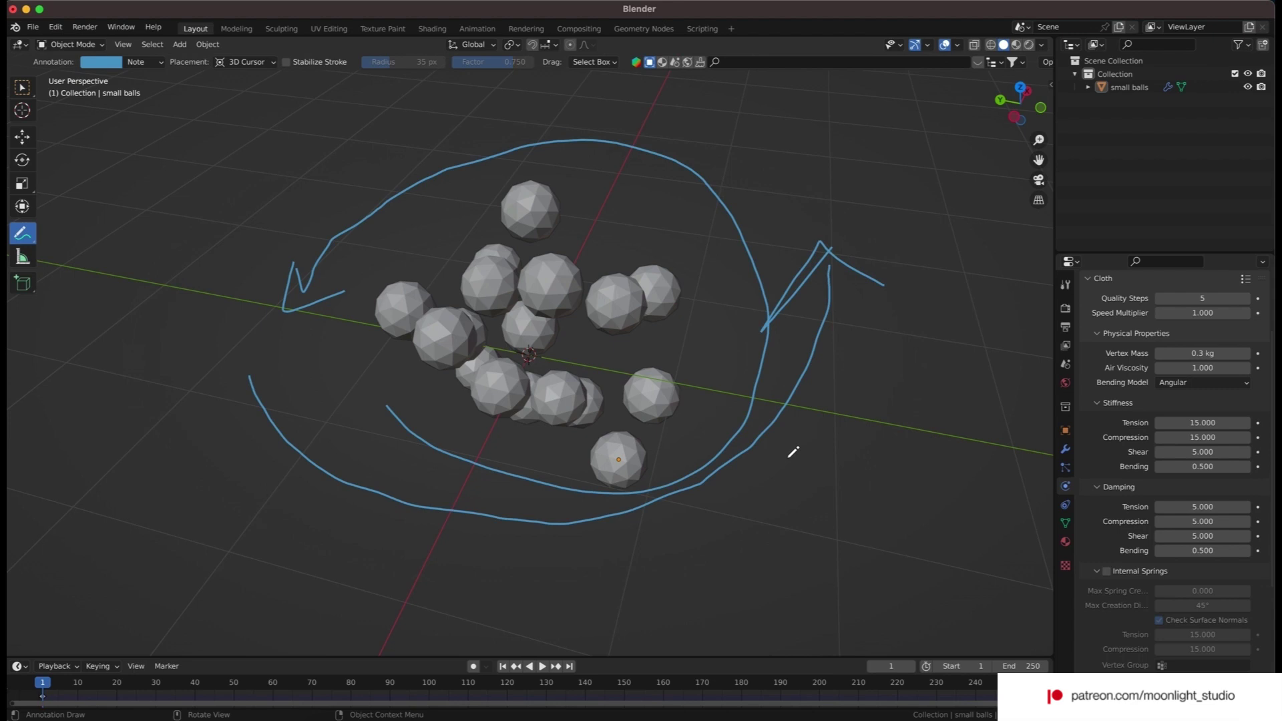
- Add a Vortex force field to the scene
click(23, 137)
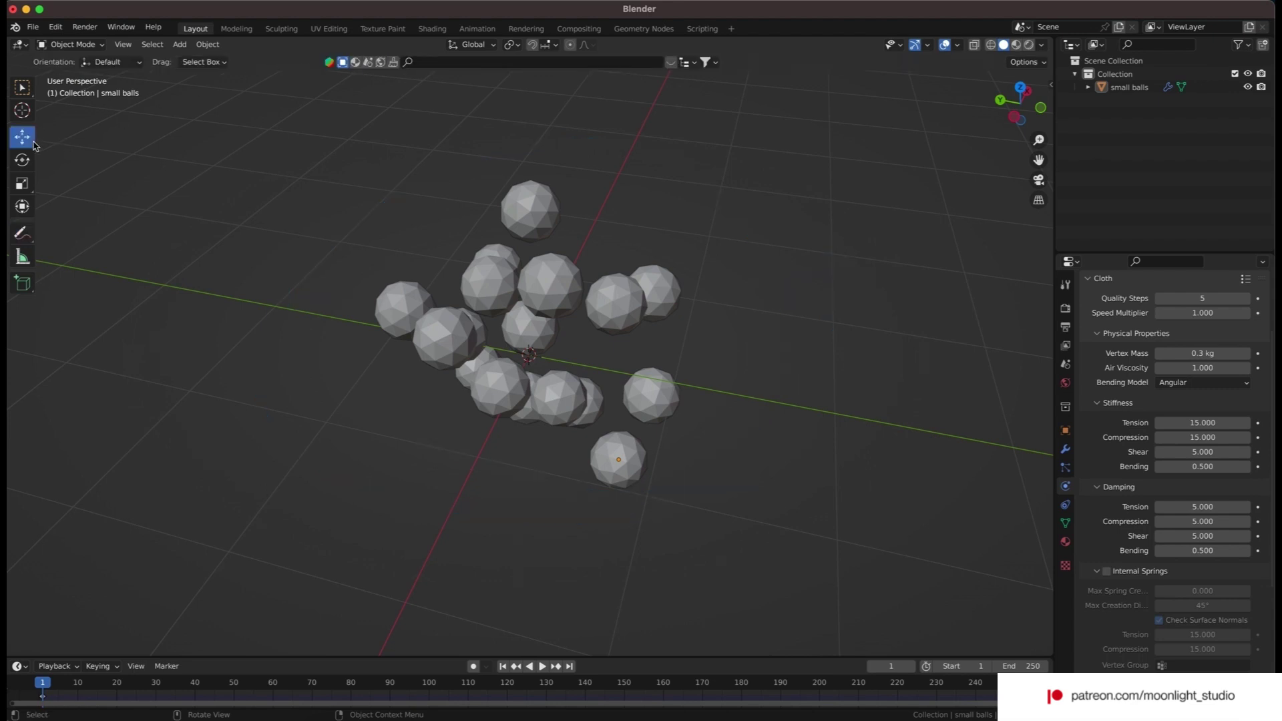
click(179, 44)
mouse_move(227, 294)
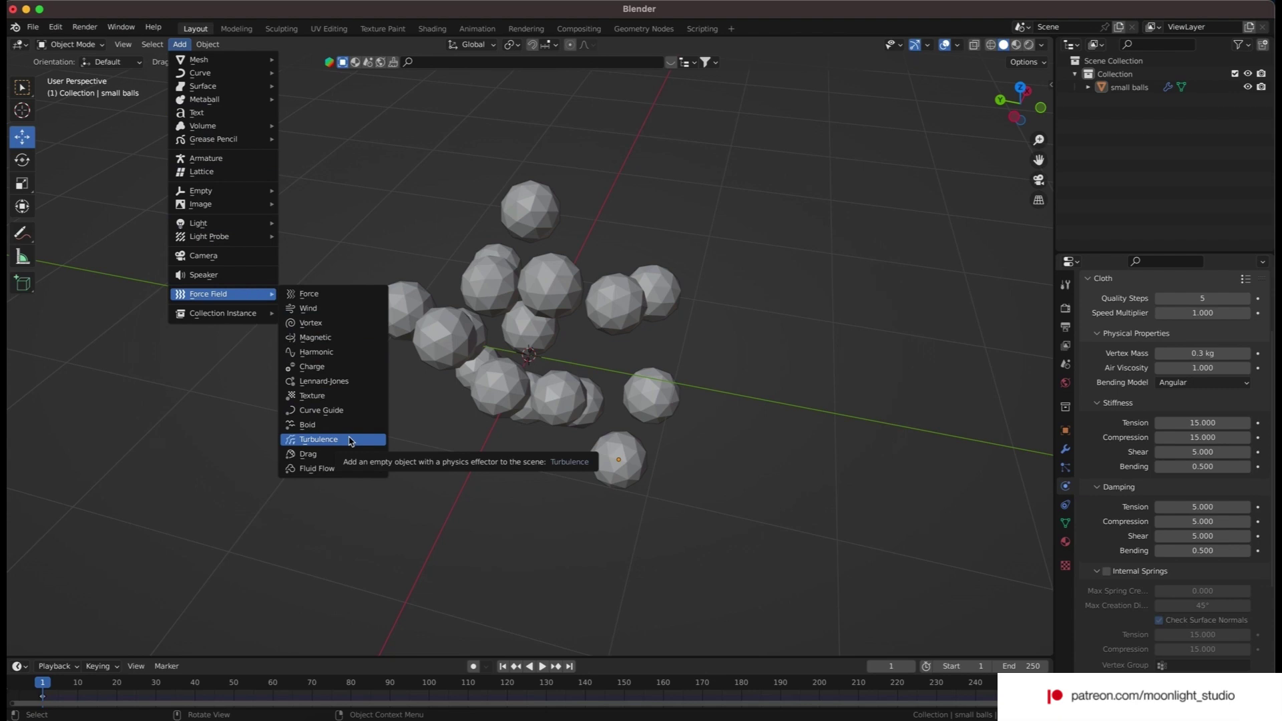
click(310, 323)
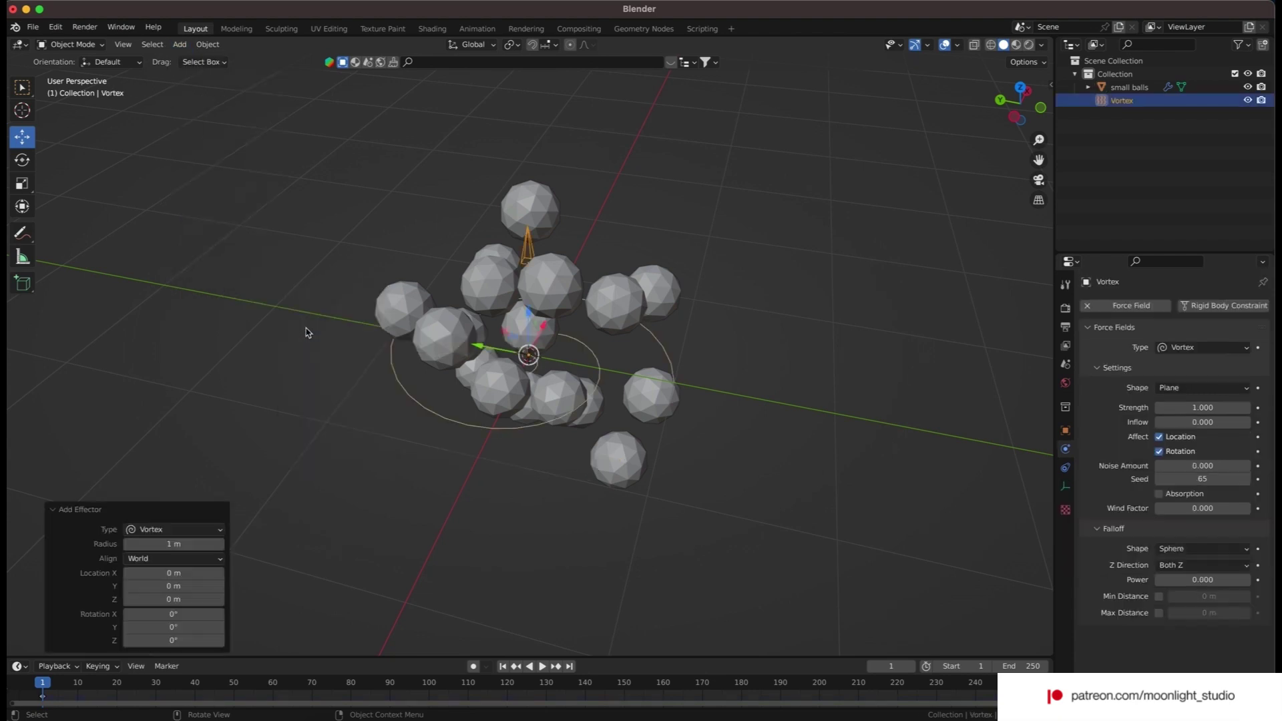
- Add a Turbulence force field and move it to the left of and below the balls
click(186, 48)
mouse_move(237, 294)
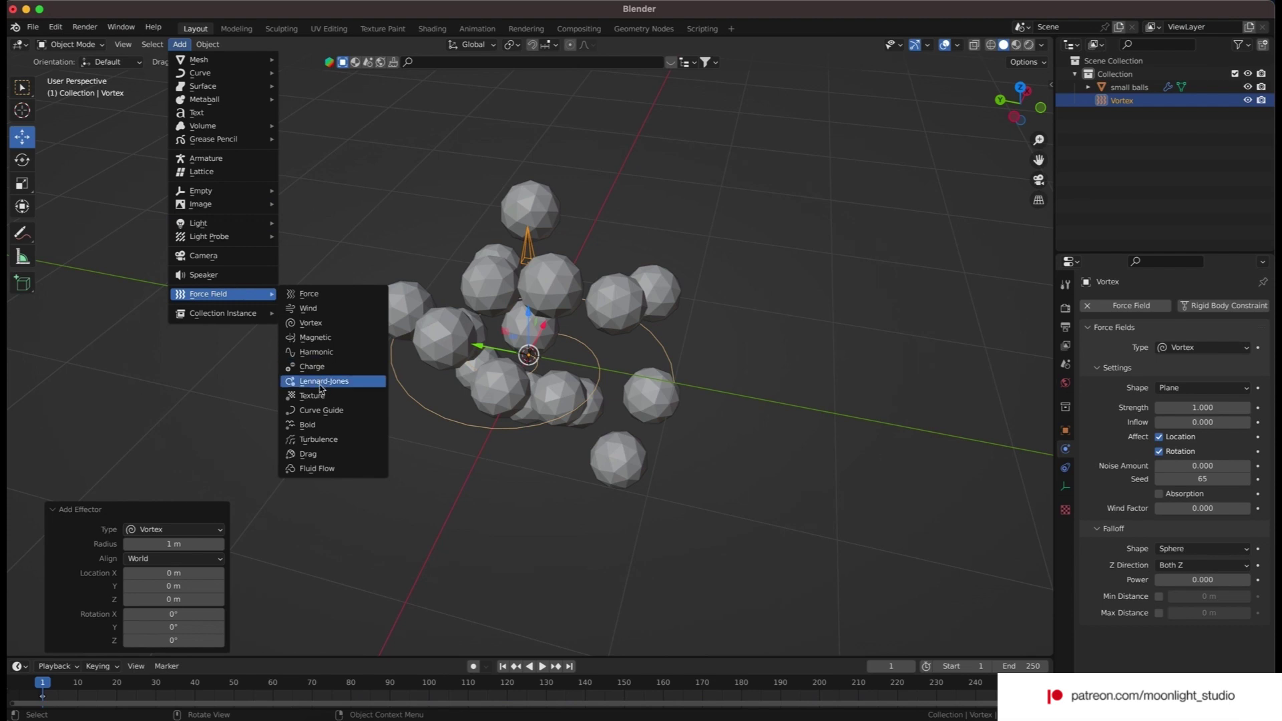
click(318, 439)
mouse_move(476, 348)
mouse_down()
mouse_move(374, 334)
mouse_move(453, 356)
mouse_up()
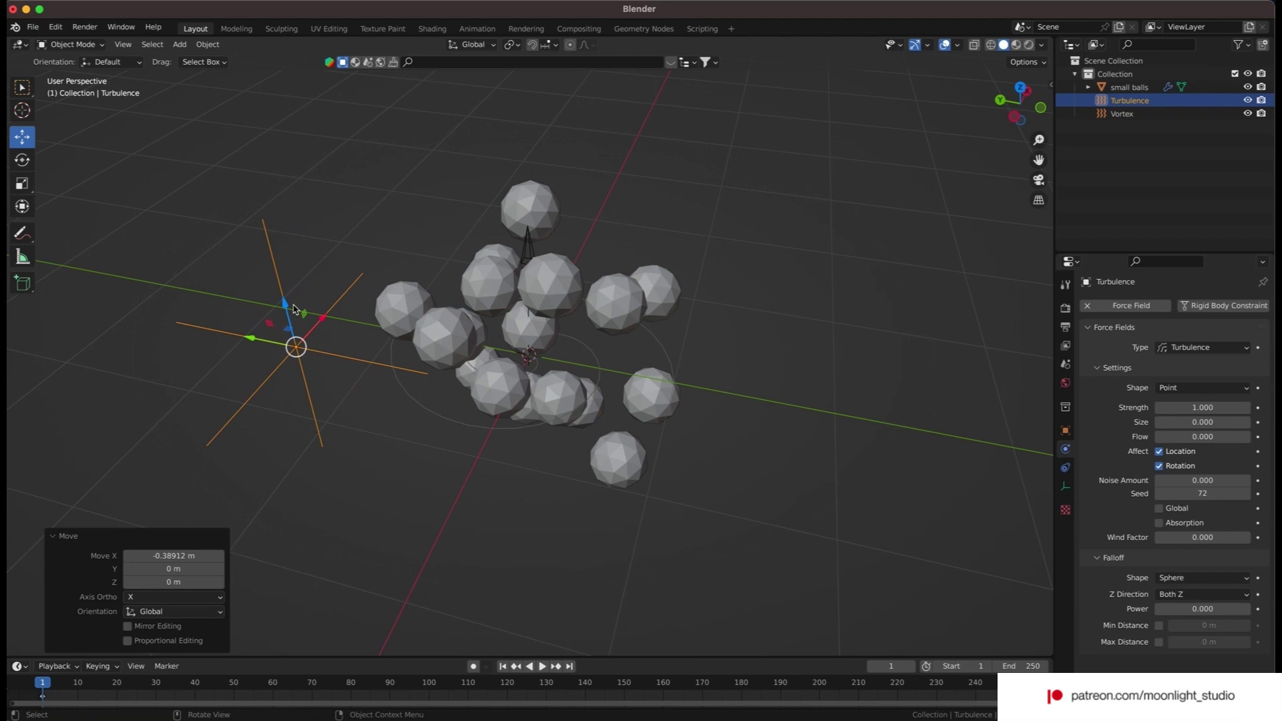
drag(293, 309, 348, 404)
- Duplicate the Turbulence field and move Turbulence.001 along Y to the balls' other side, raised 0.433 m
key(ctrl+c)
key(ctrl+v)
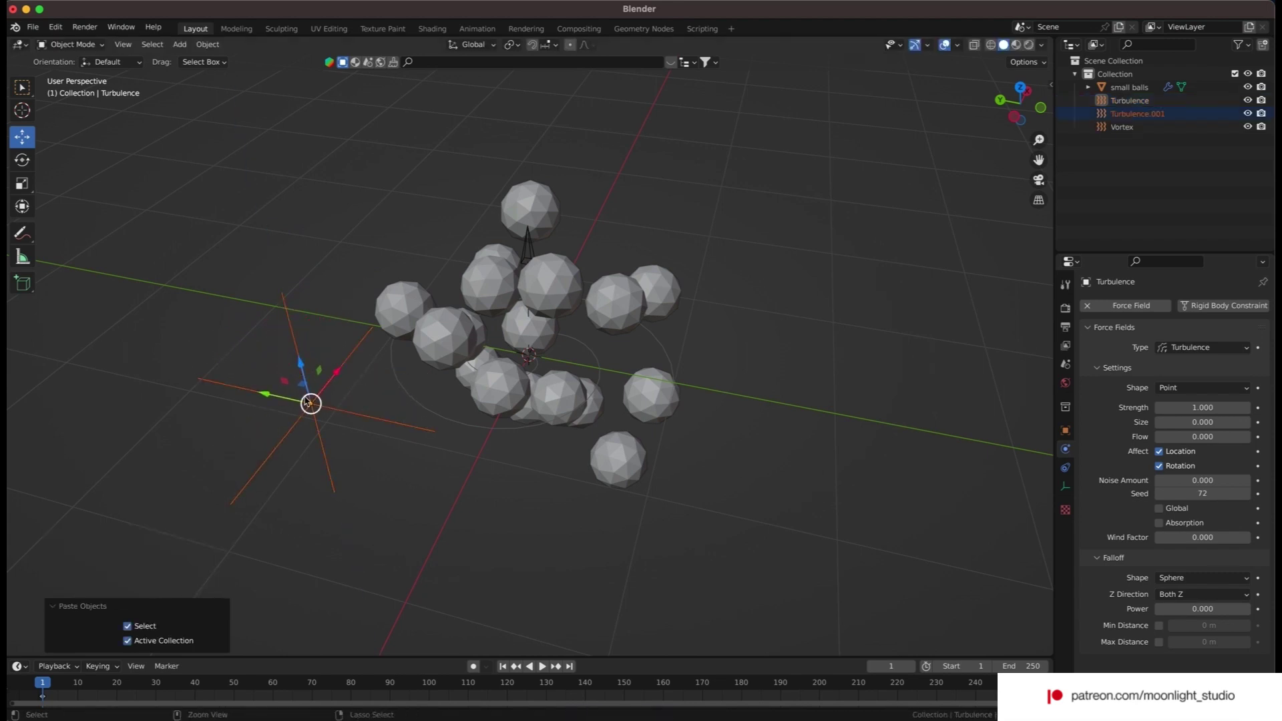
key(g)
key(y)
click(761, 475)
drag(762, 476, 817, 237)
click(1015, 117)
- Set the small balls' cloth Field Weights Gravity to 0
click(1129, 87)
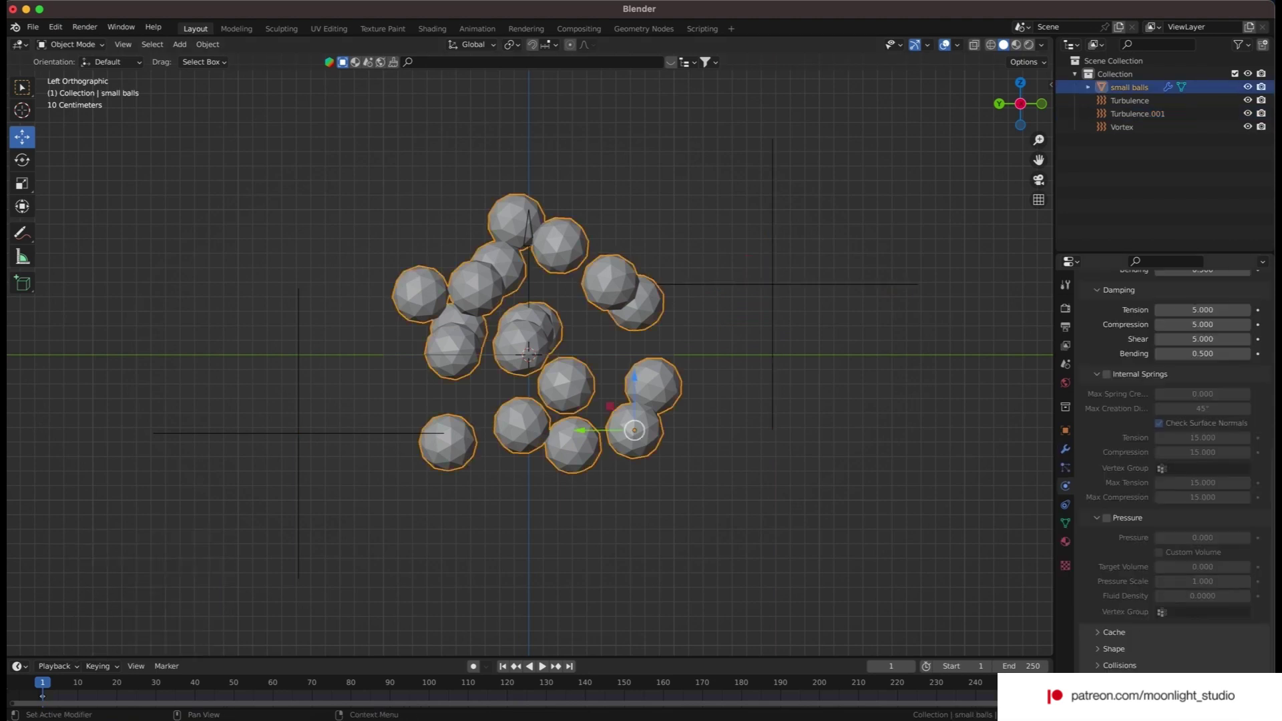
scroll(1223, 663, down, 3)
drag(1212, 655, 1161, 655)
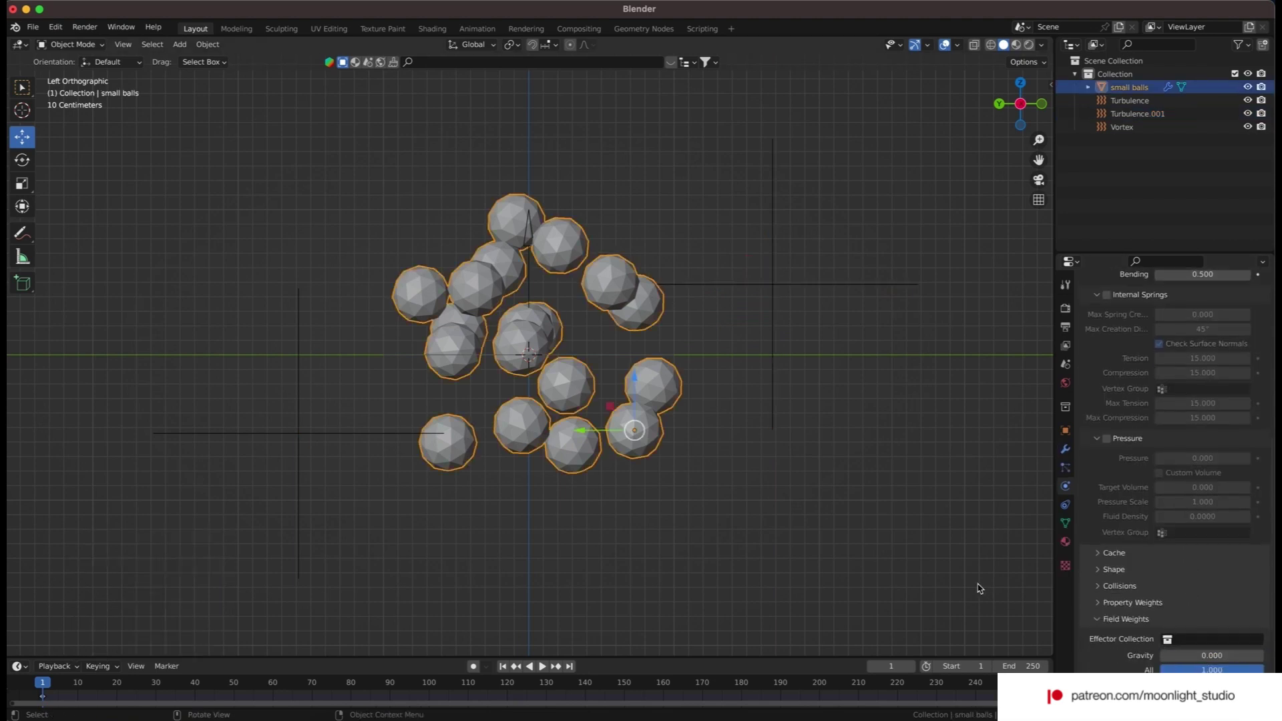
- Play the simulation, rewind to frame 1, and play again through frame 125
key(space)
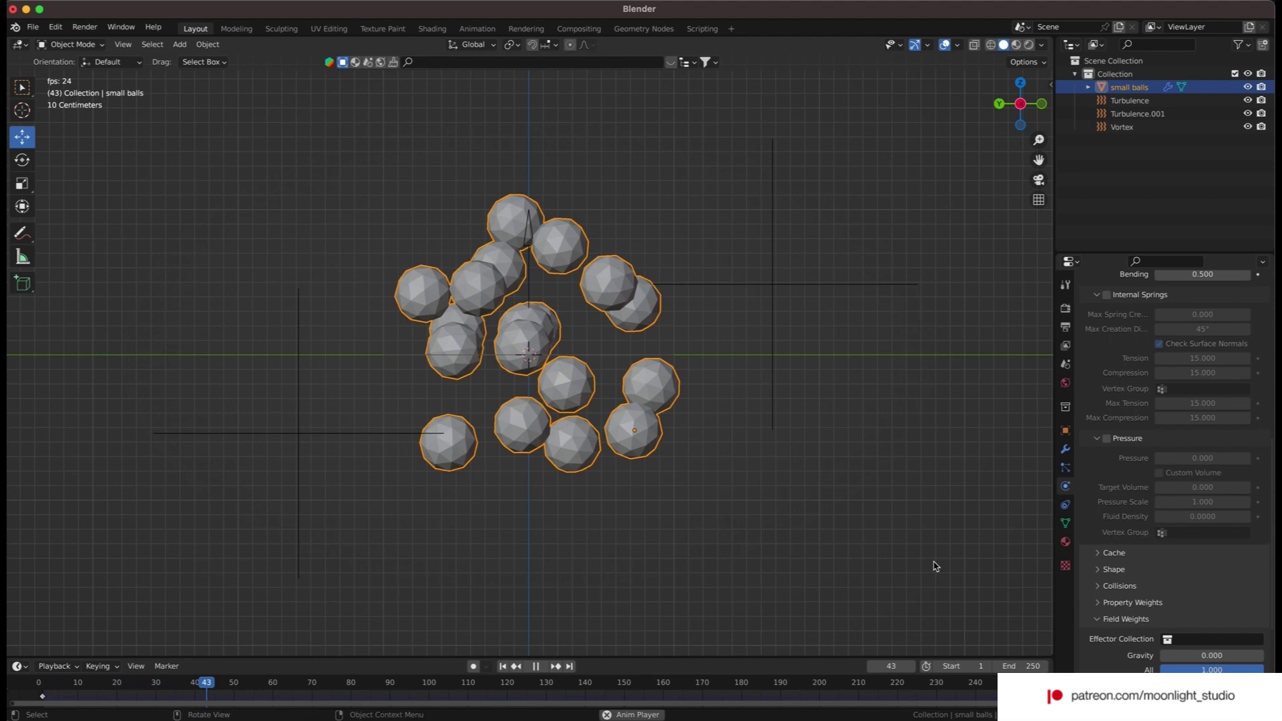
key(space)
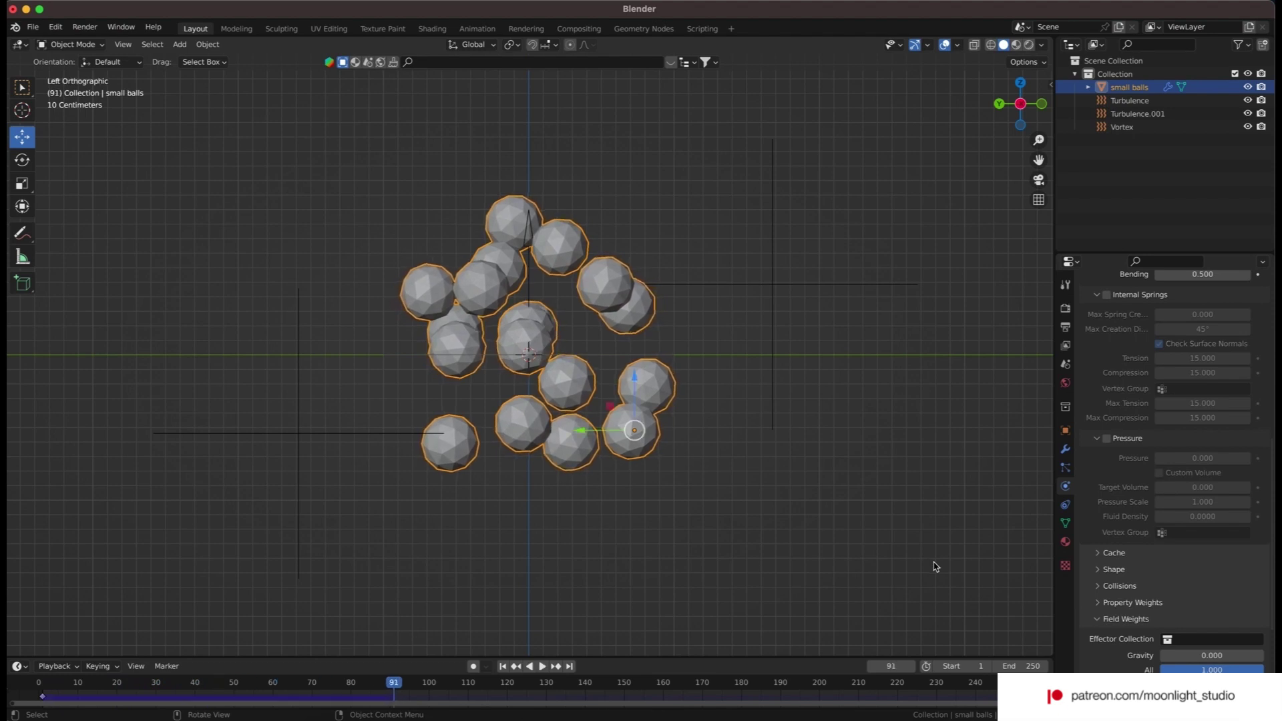
click(503, 666)
click(544, 666)
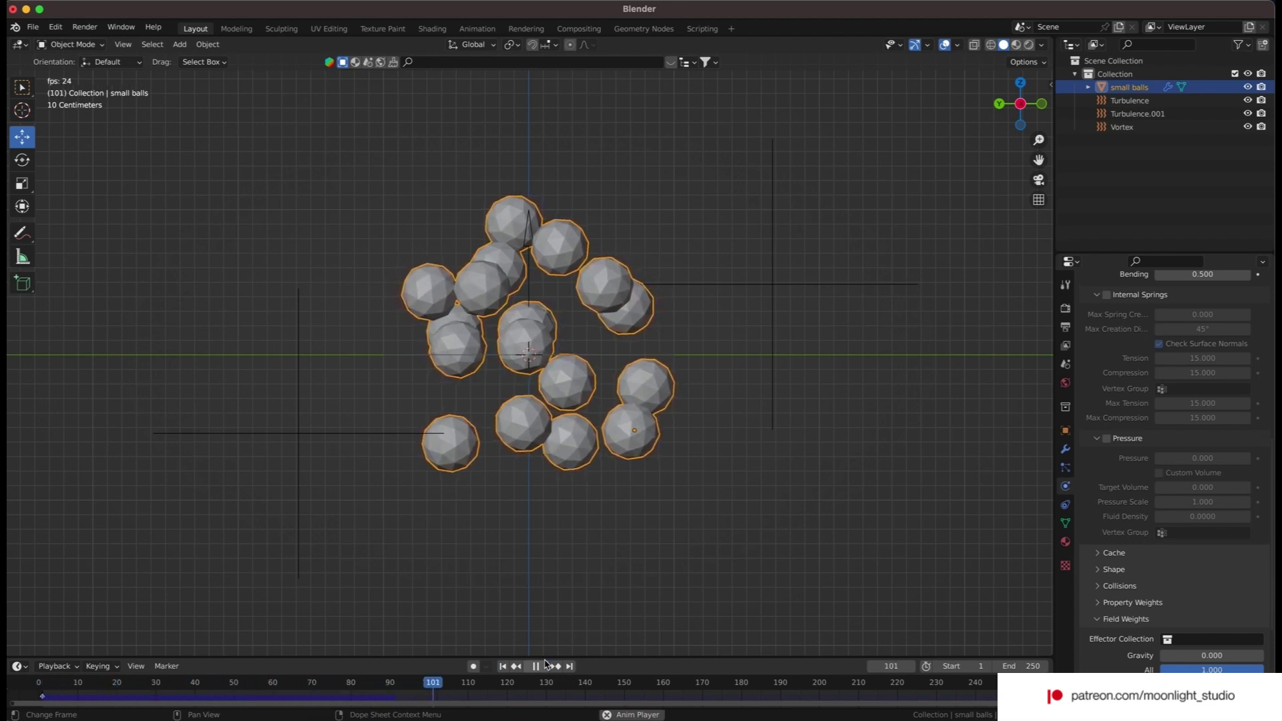
click(545, 665)
- Browse the Add menu's force fields and orbit to inspect the ball cluster before returning to left view
key(alt+a)
click(180, 44)
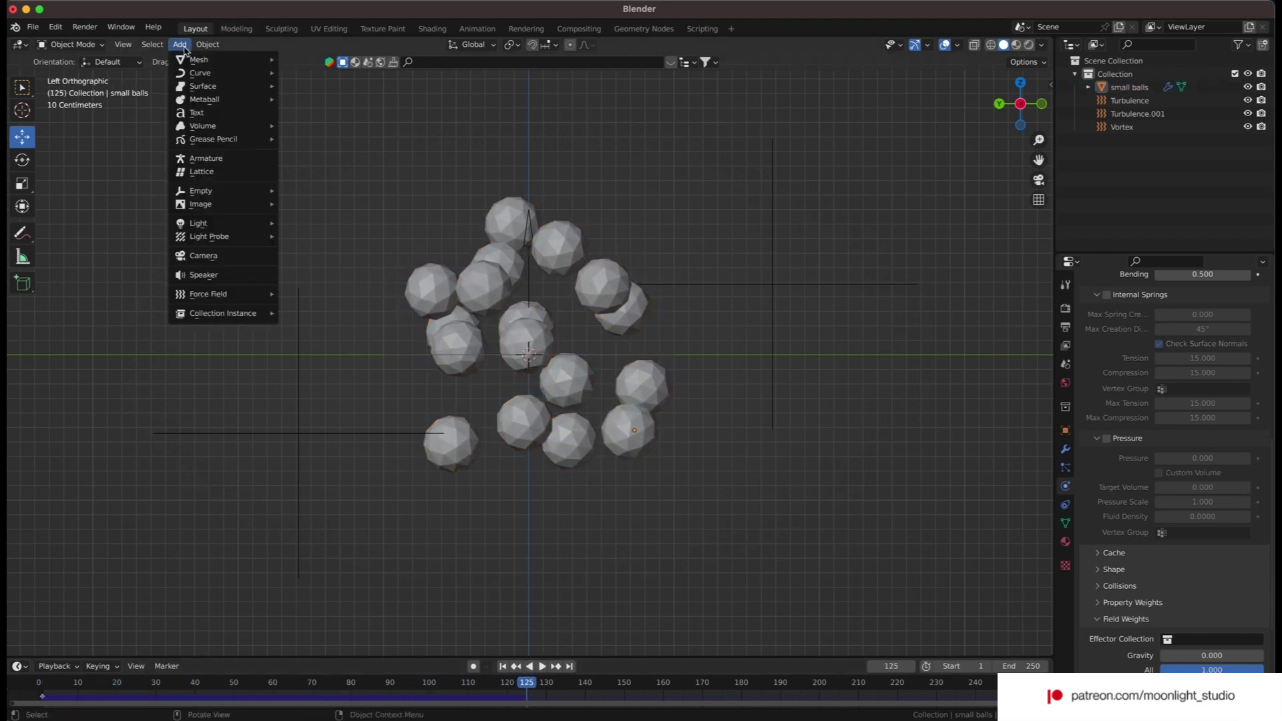
mouse_move(220, 293)
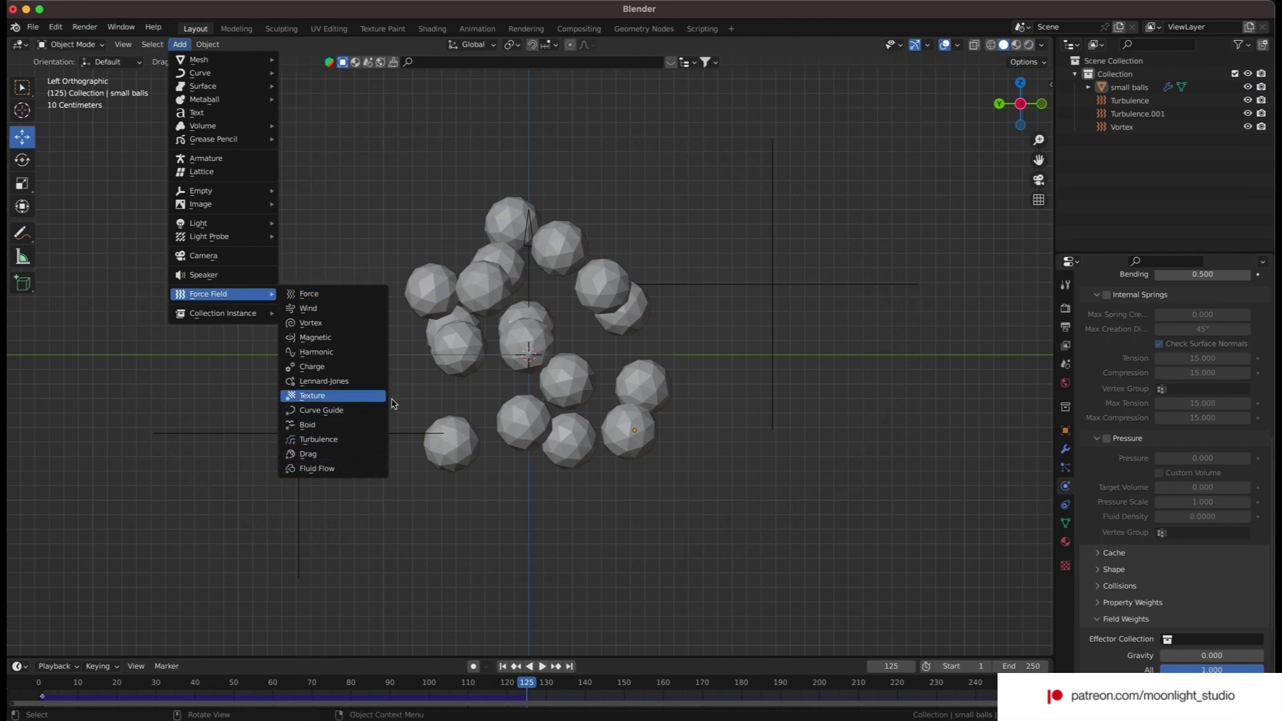
key(shift+a)
mouse_move(436, 689)
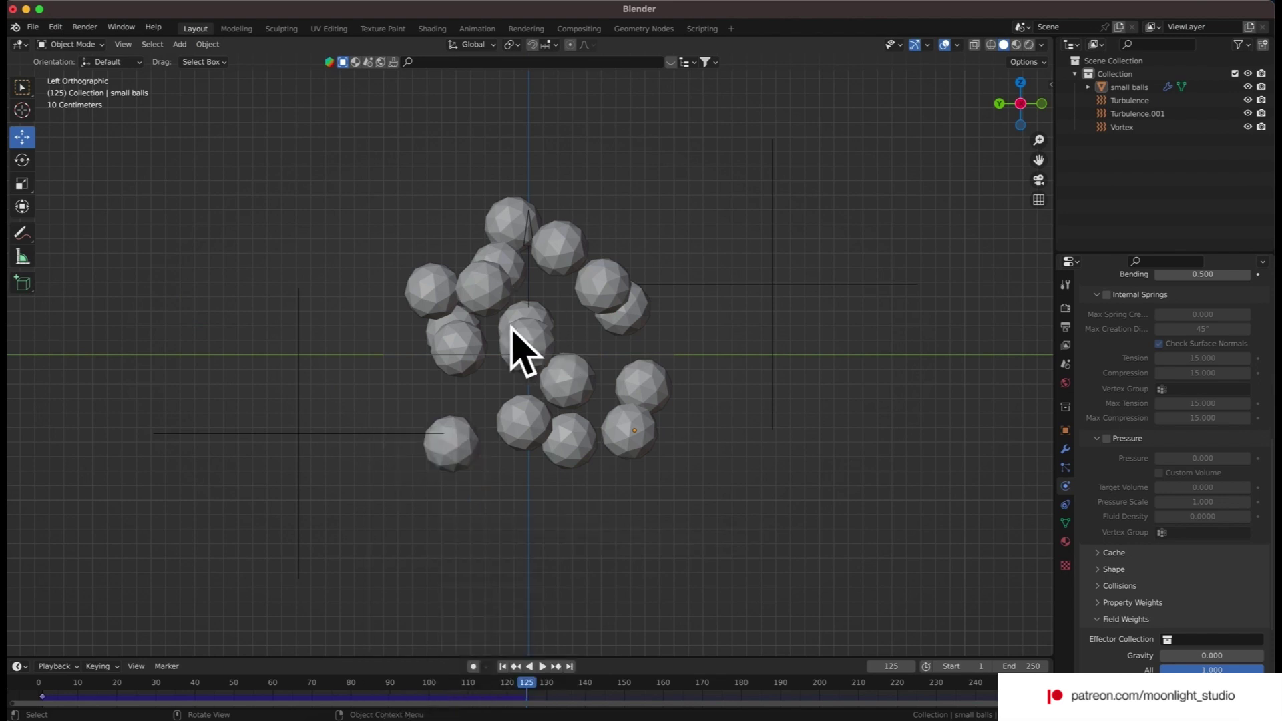
mouse_move(1020, 104)
mouse_down()
mouse_move(1038, 123)
mouse_move(1013, 115)
mouse_move(1020, 107)
mouse_up()
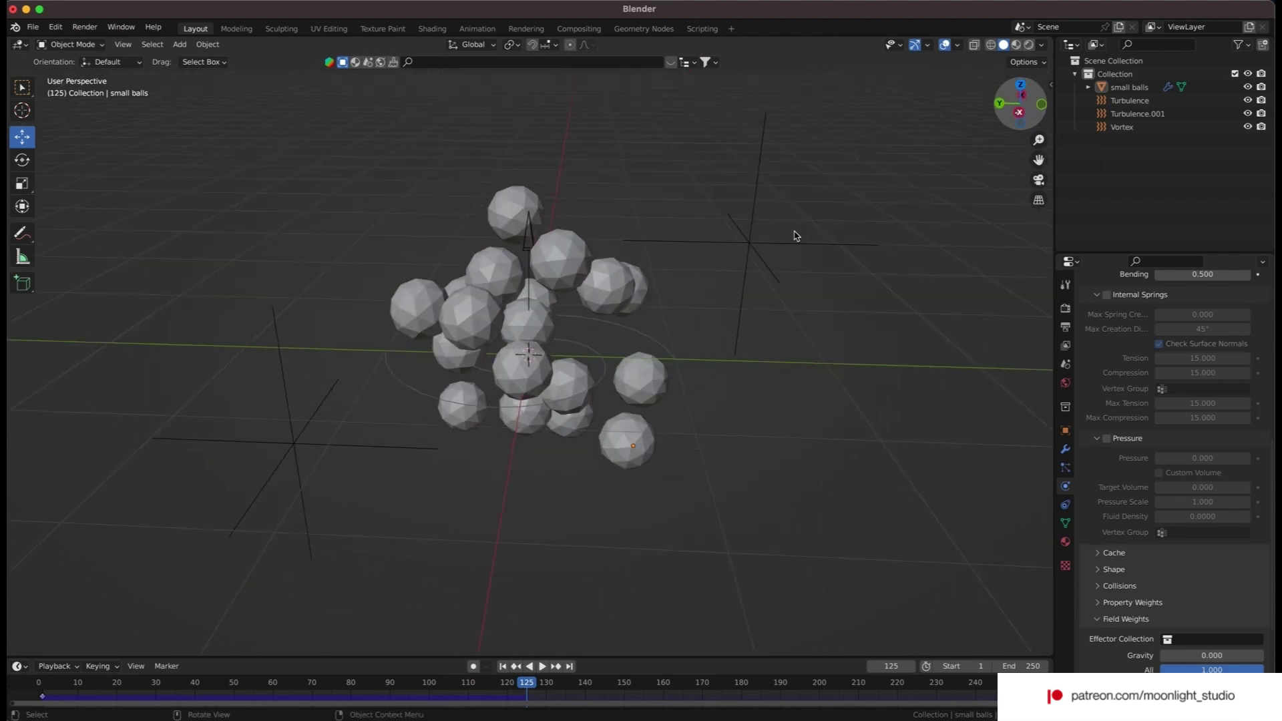
click(1020, 103)
key(a)
- Add a Harmonic force field at the 3D cursor in the centre of the balls
key(shift+a)
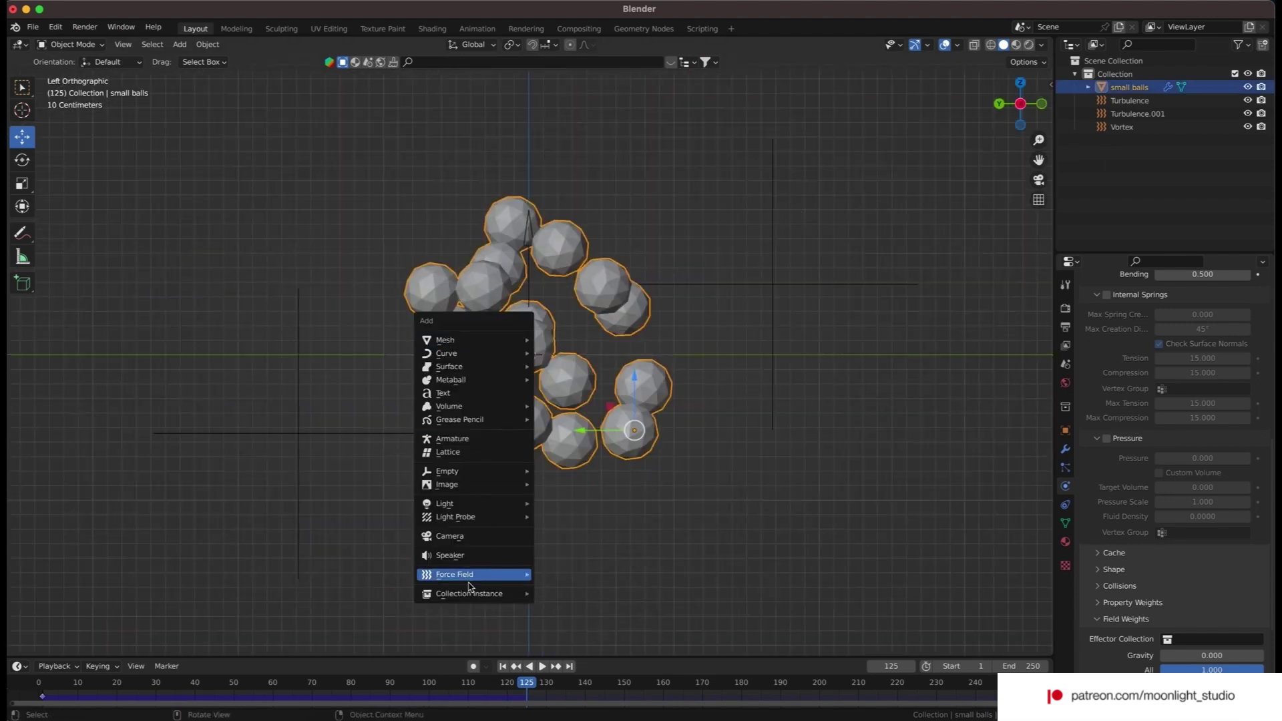
mouse_move(474, 574)
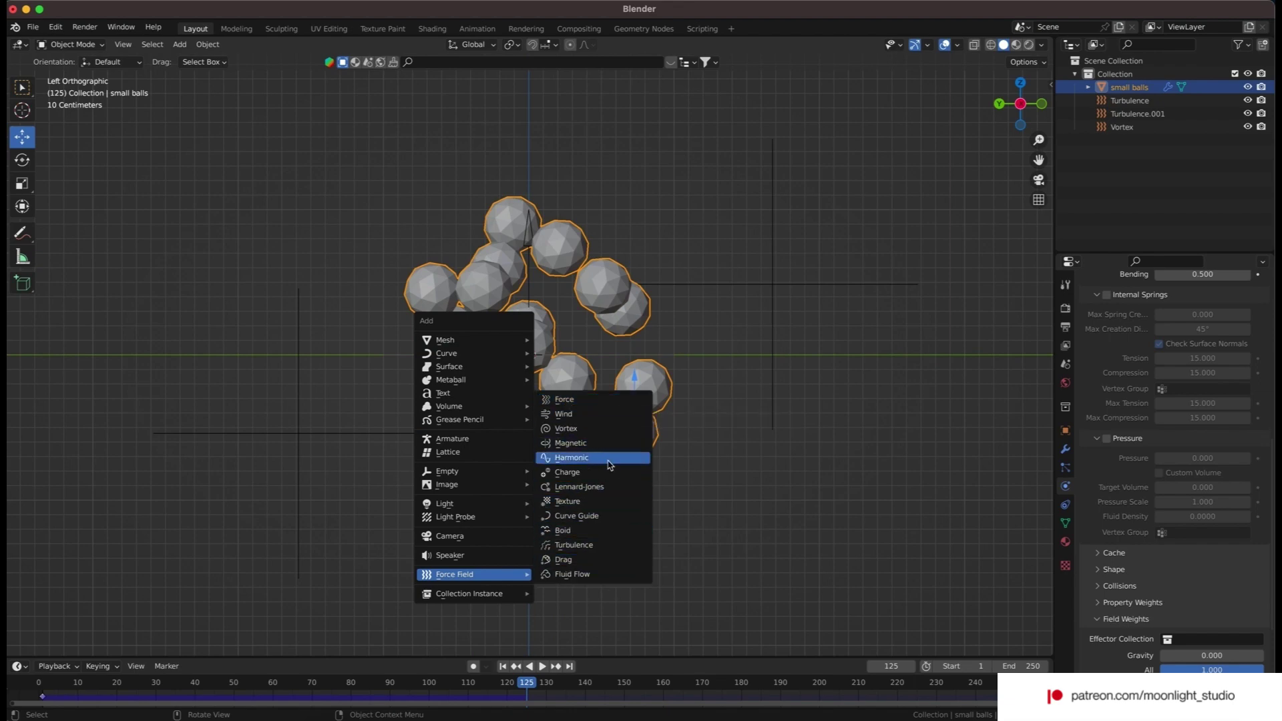
key(Escape)
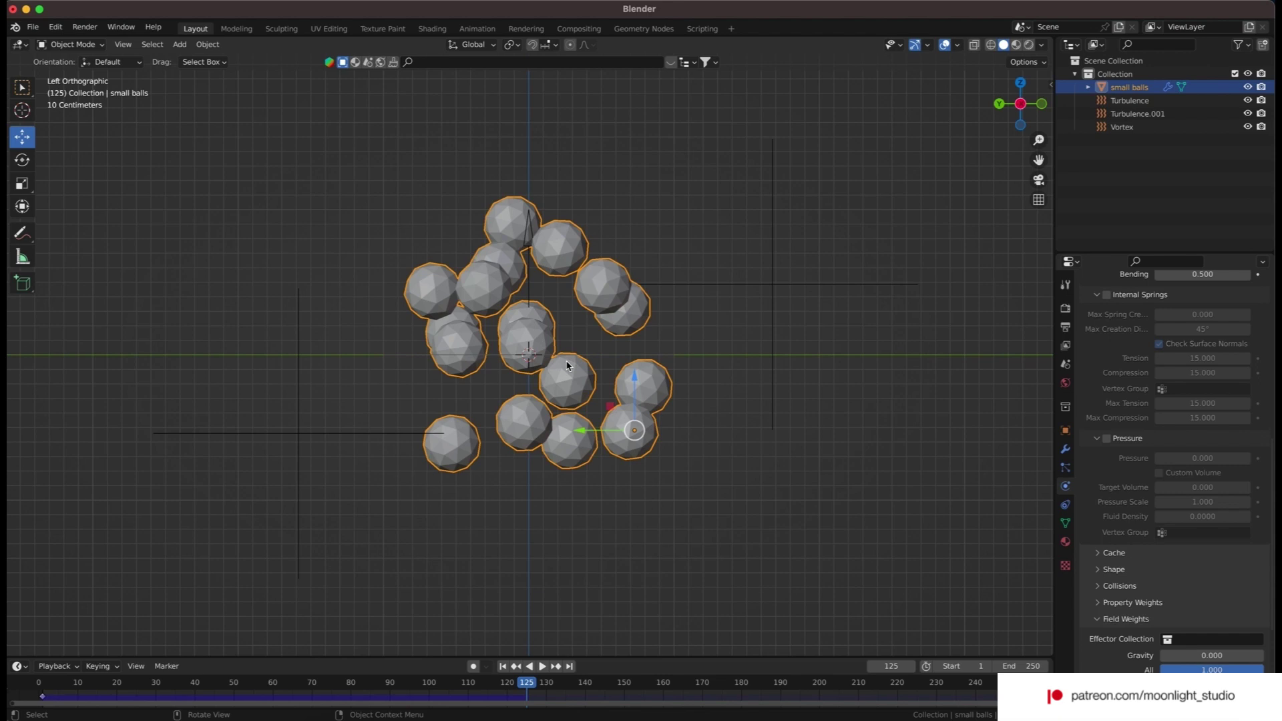
key(shift+a)
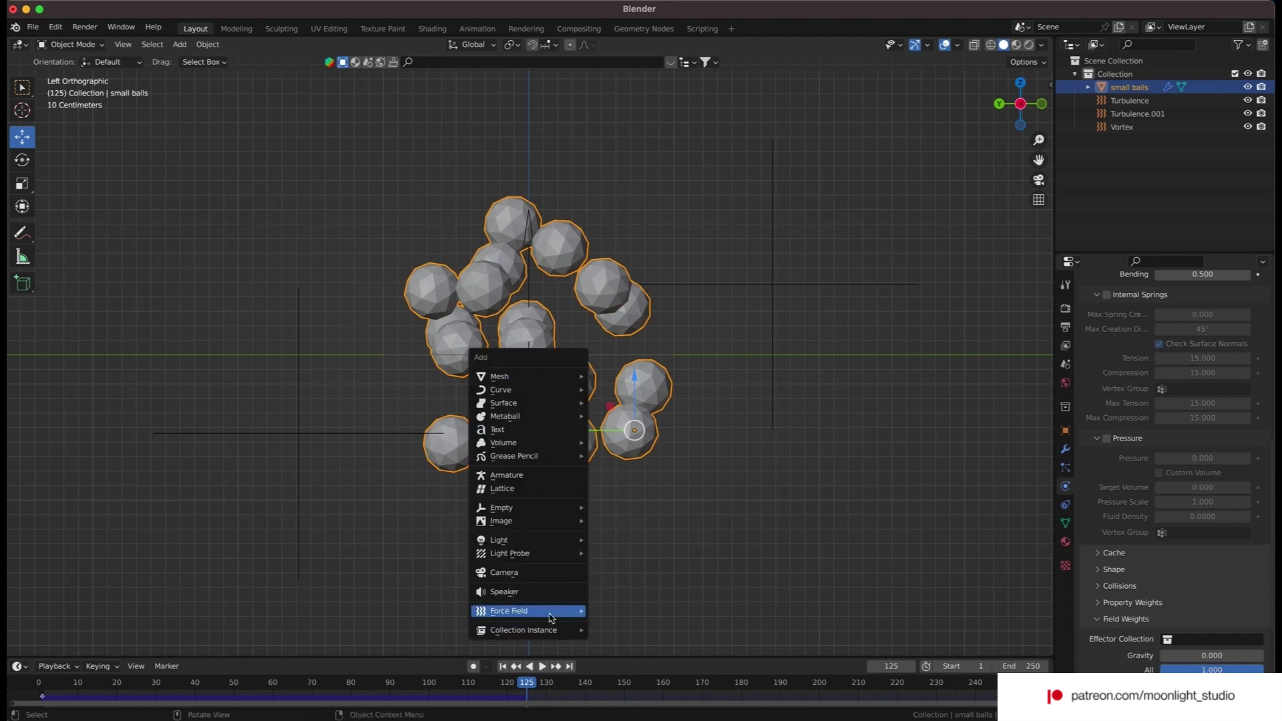
mouse_move(544, 610)
click(640, 495)
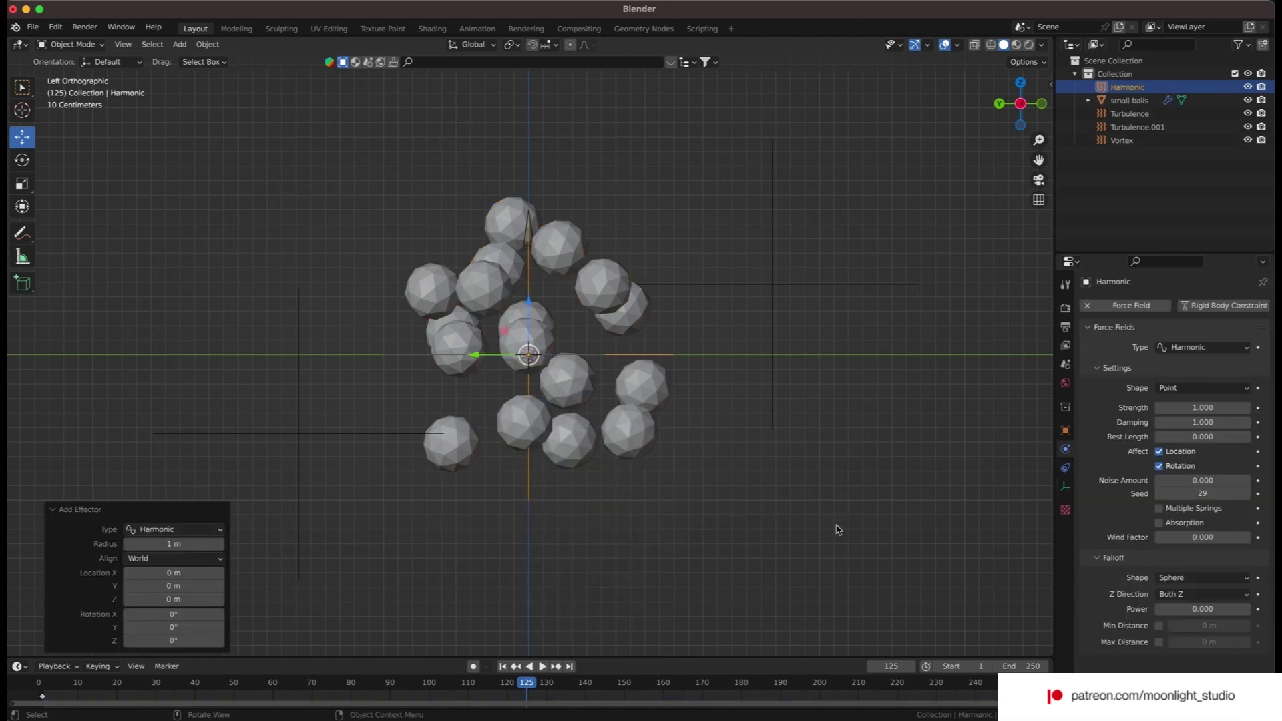
- Set Turbulence.001 to strength 200 and noise 2
click(822, 289)
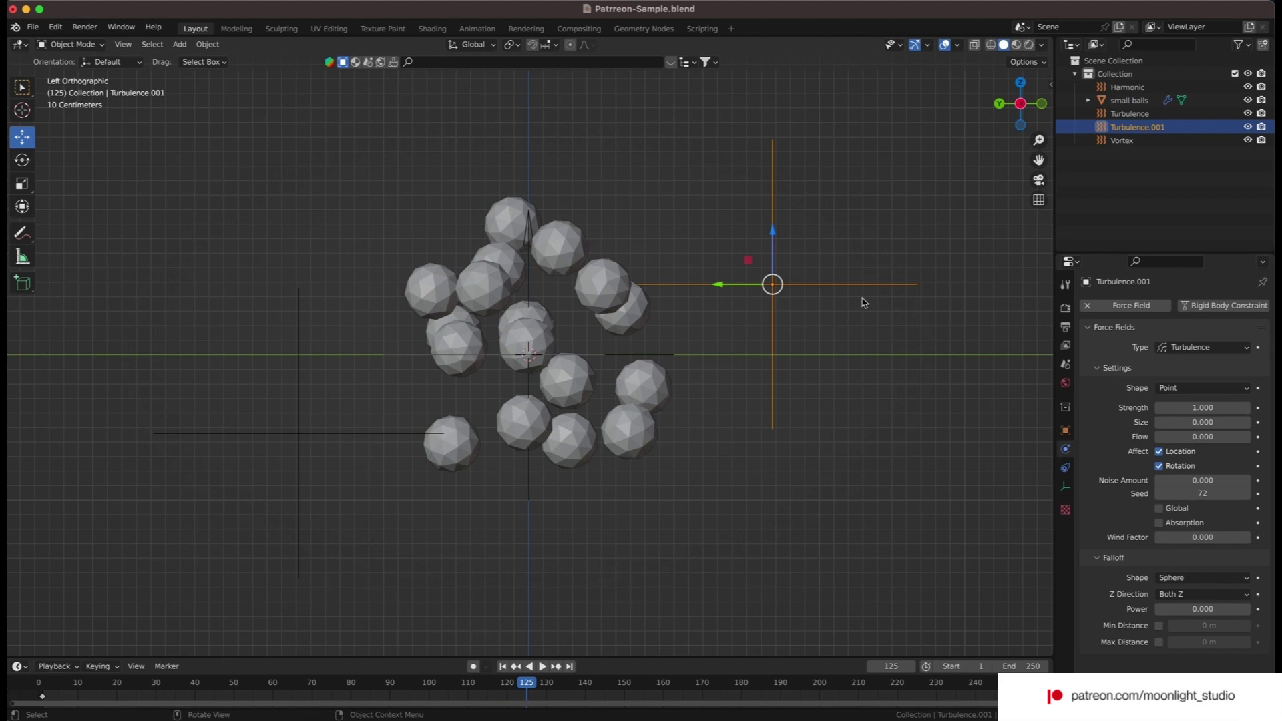
click(1161, 407)
text(200)
key(Return)
click(1214, 478)
text(2)
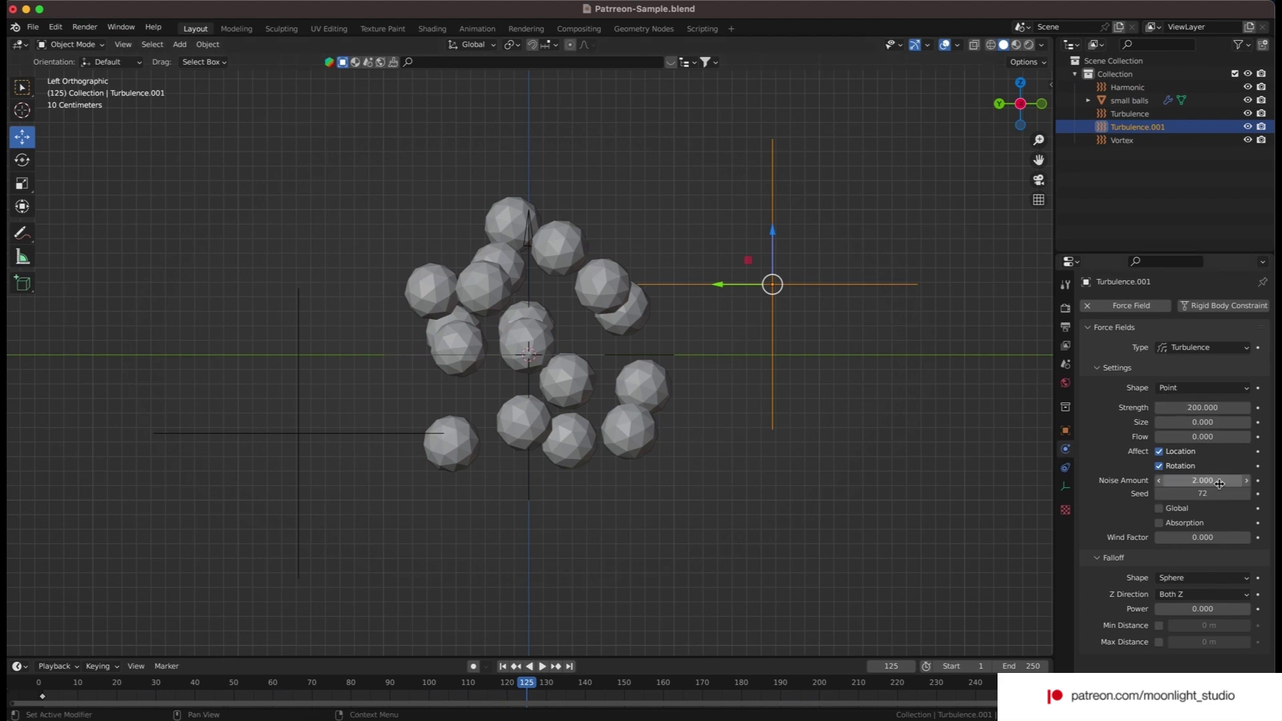
- Set the Turbulence field to strength 200 and seed 80
click(393, 445)
click(390, 435)
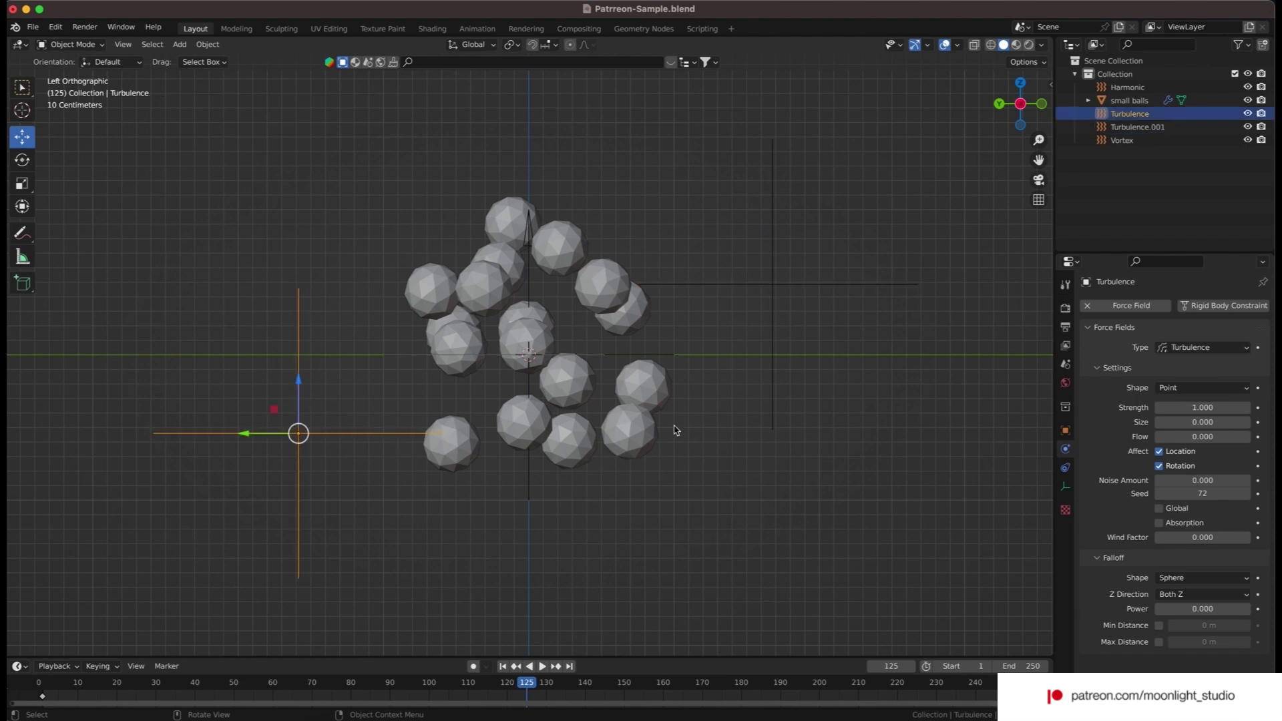
click(1220, 410)
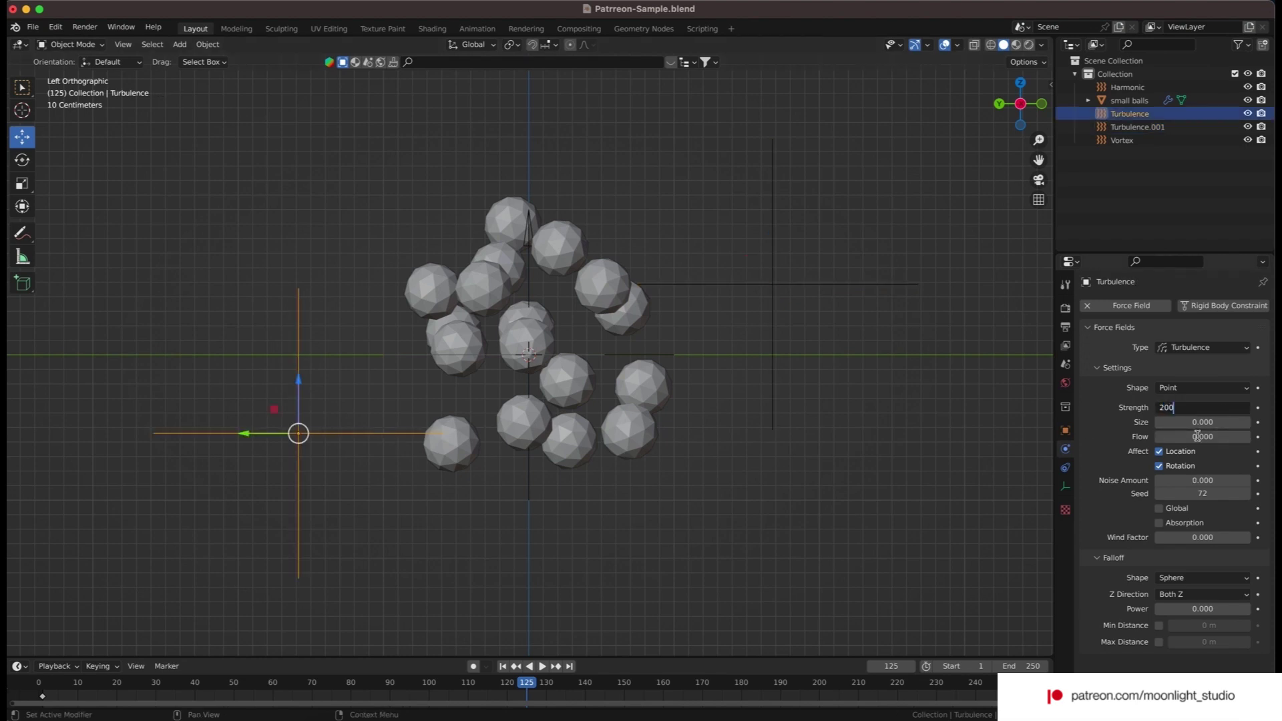
key(Return)
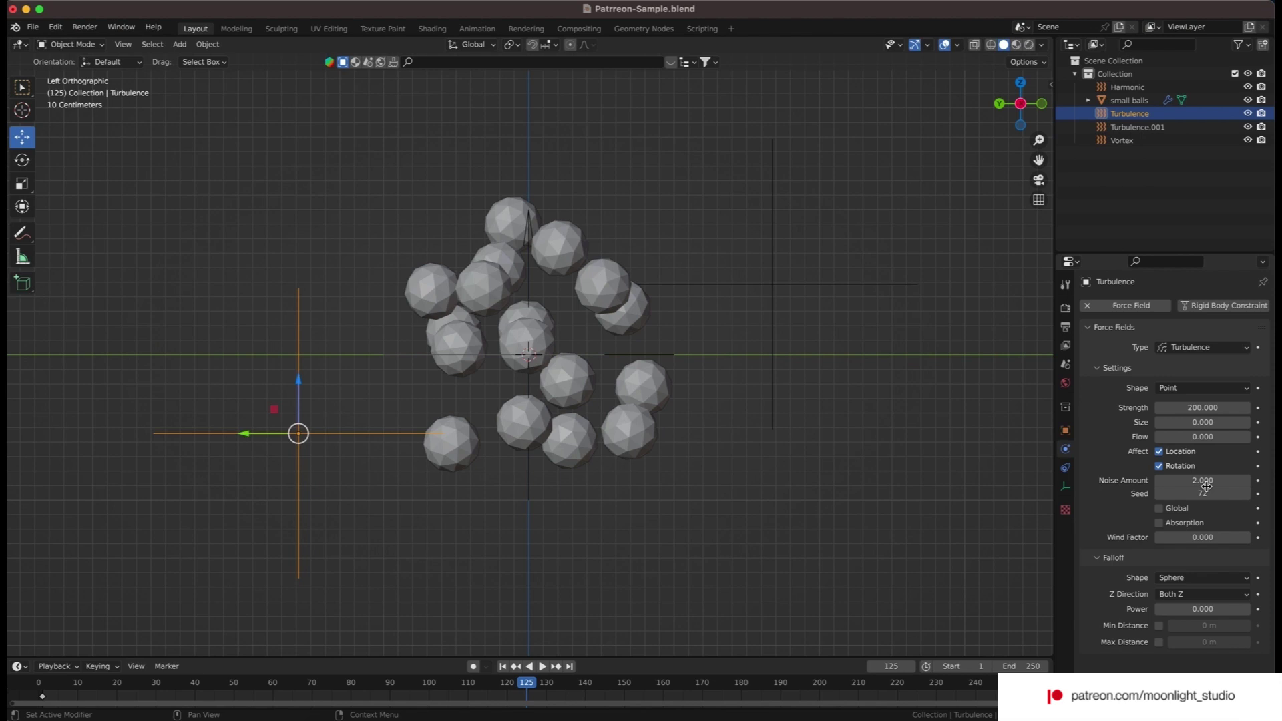
click(1214, 493)
text(8)
key(Return)
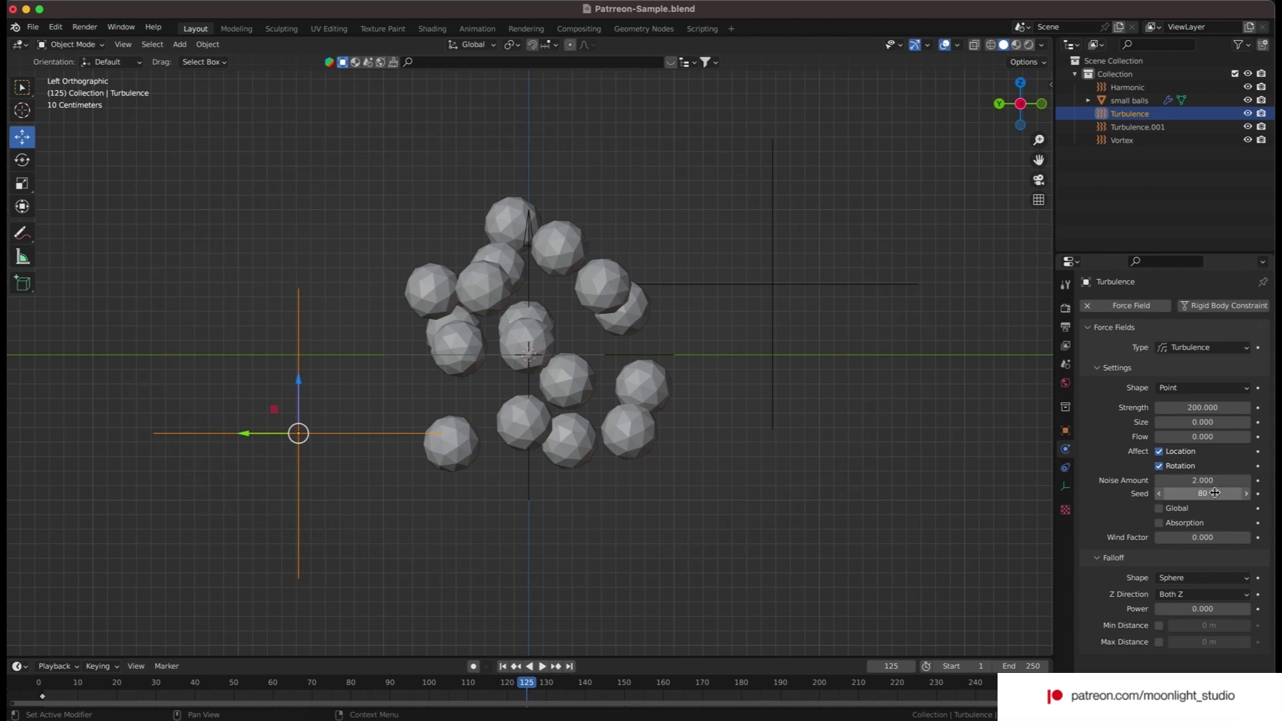
- Give the Vortex field strength 10, Point shape and noise 1
click(539, 356)
click(595, 347)
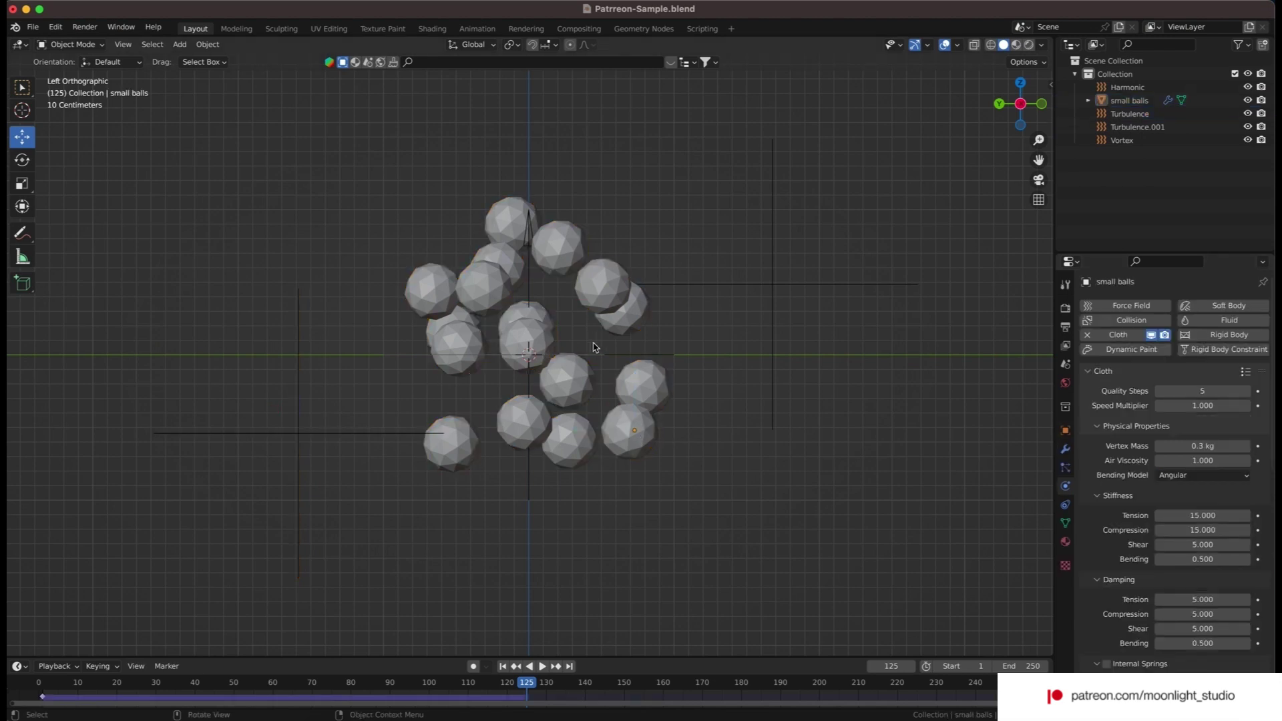
click(1081, 140)
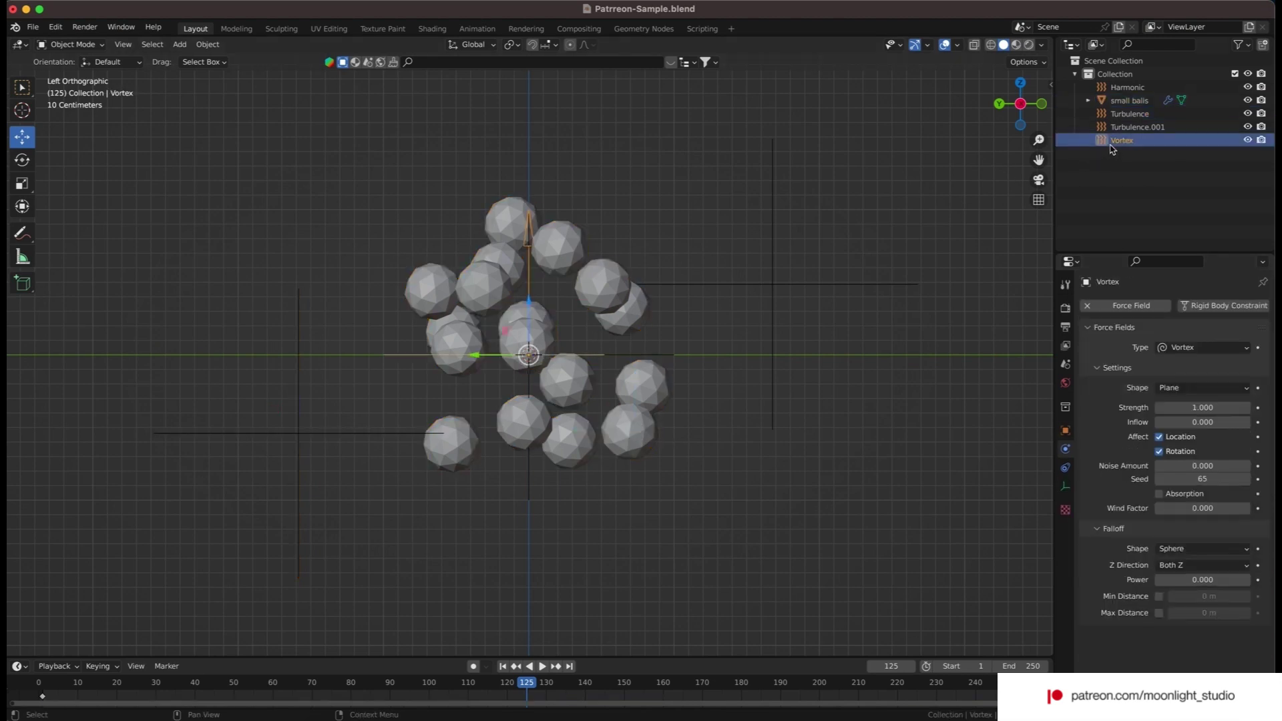
click(1217, 411)
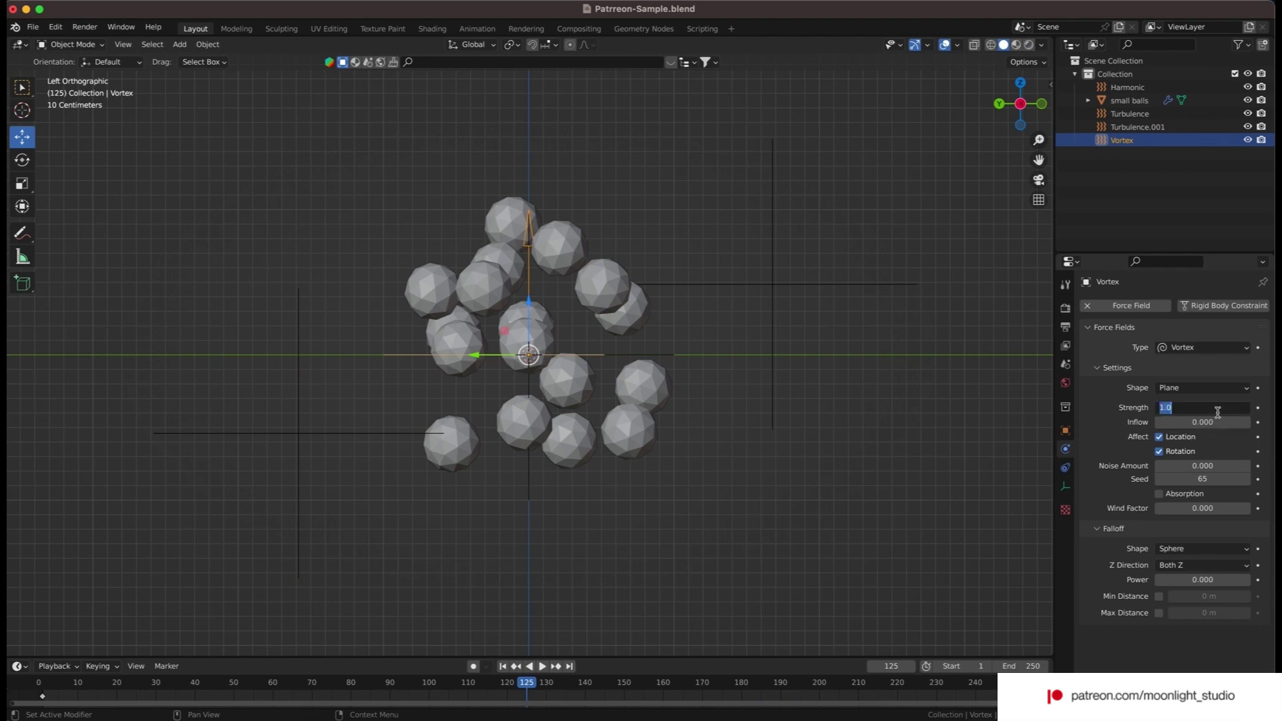
text(10)
key(Return)
click(1201, 387)
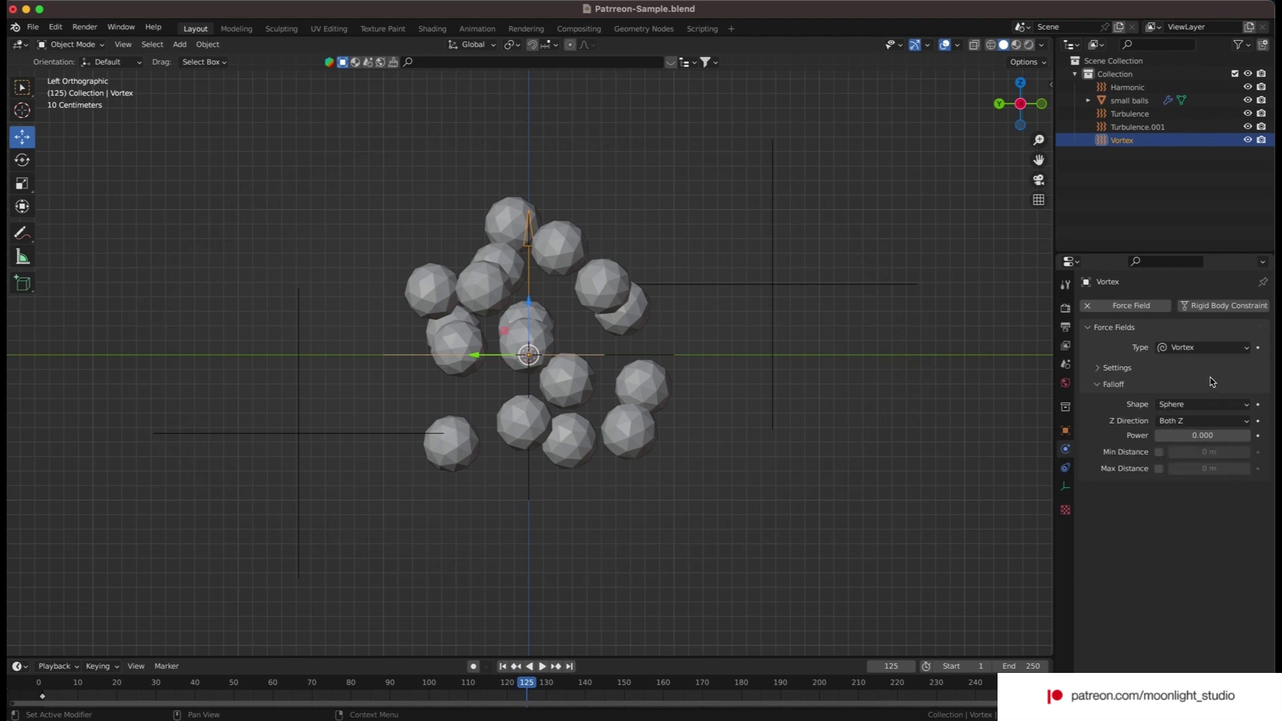
click(1201, 388)
click(1202, 387)
click(1188, 402)
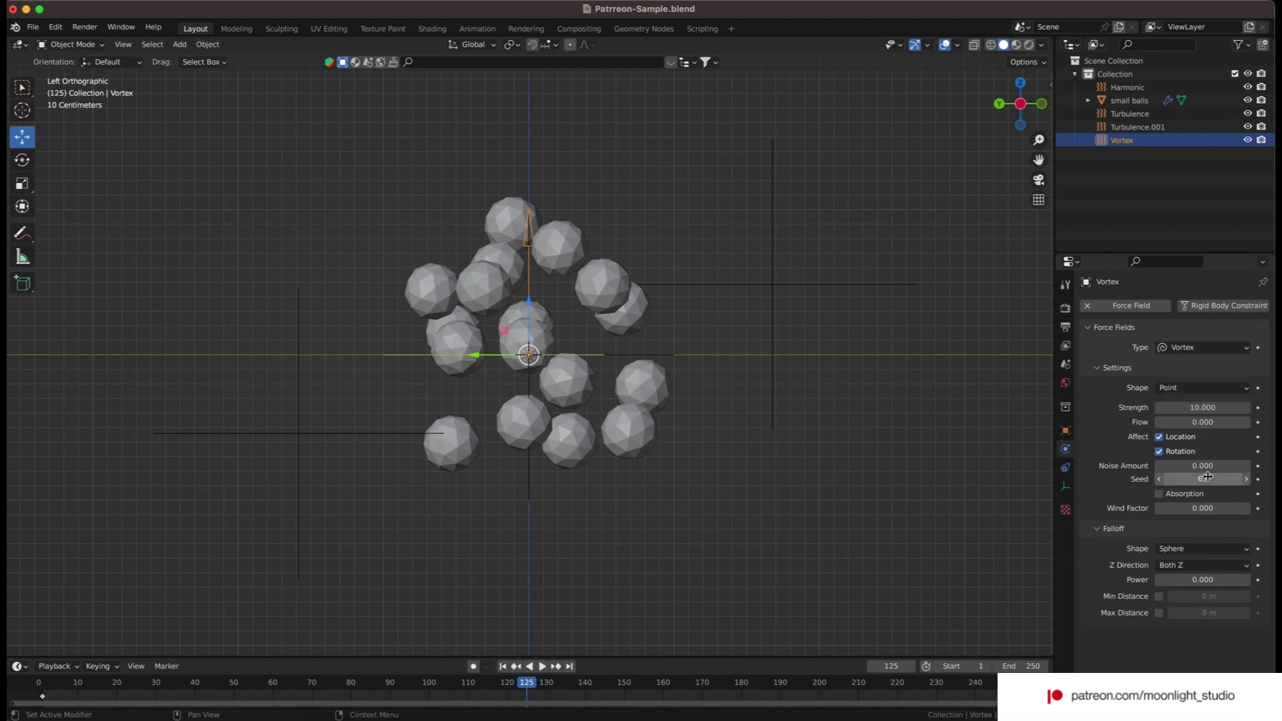
click(1202, 467)
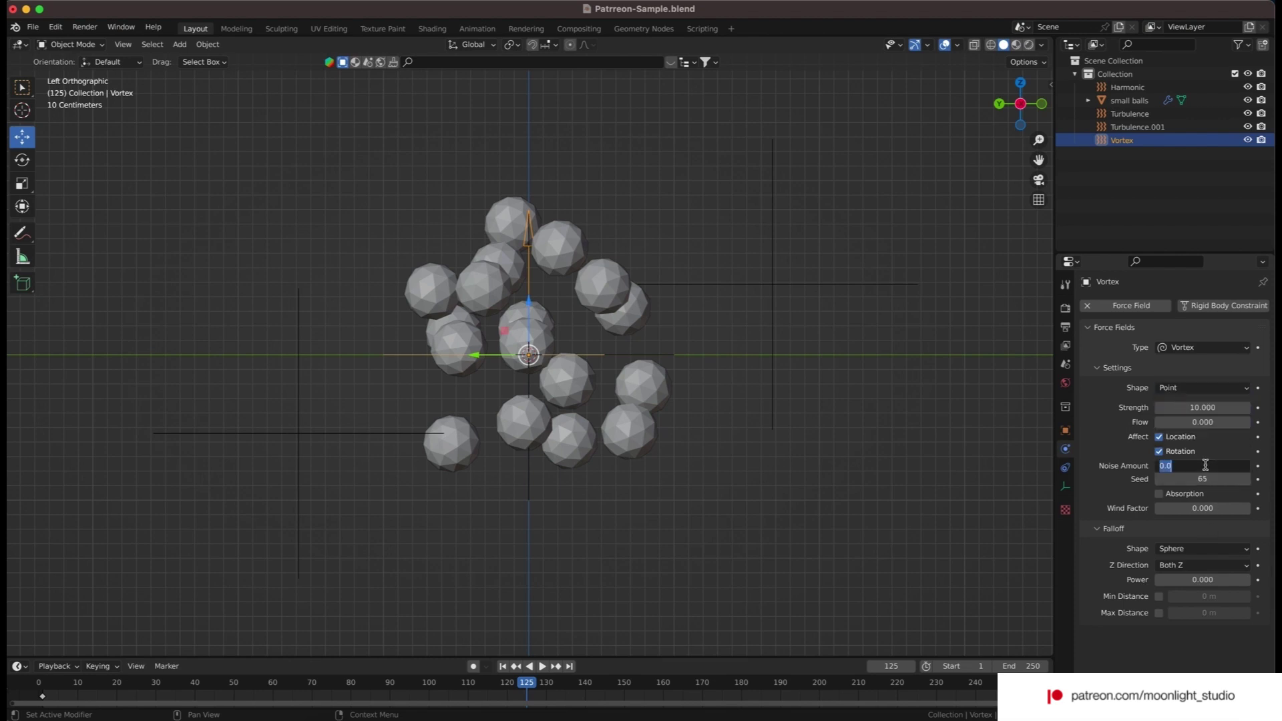
click(1129, 113)
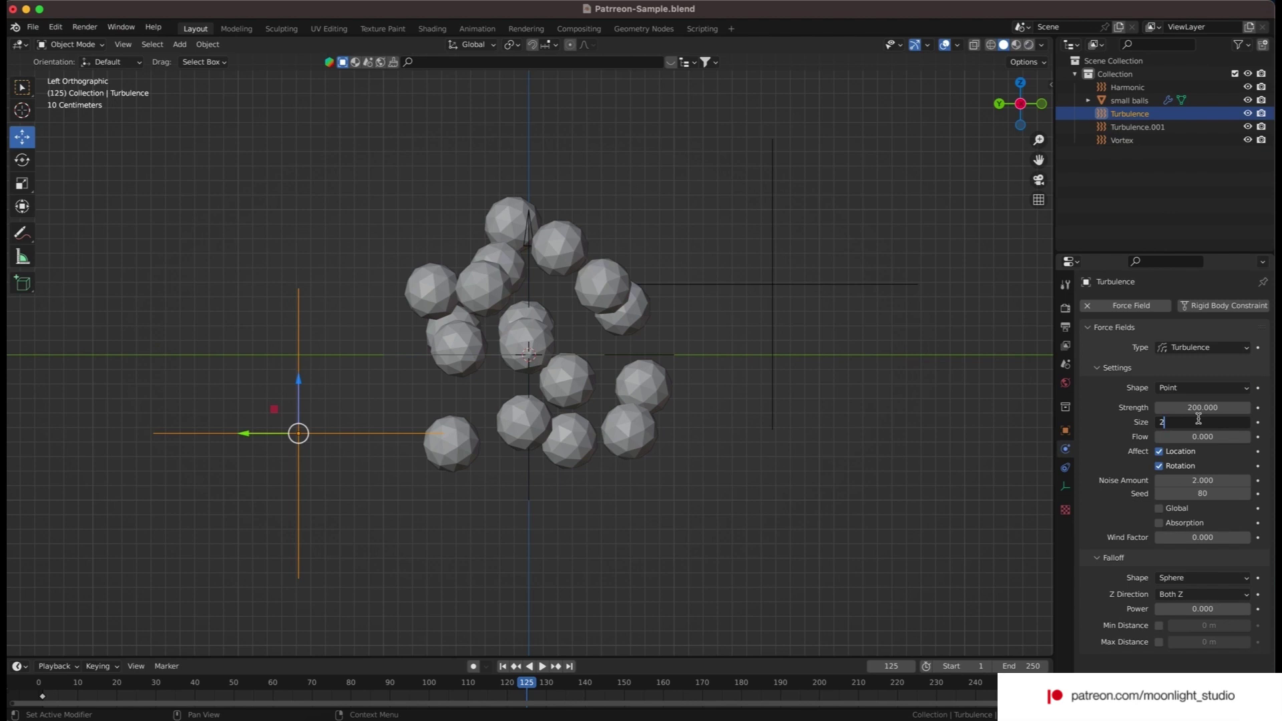
click(1136, 127)
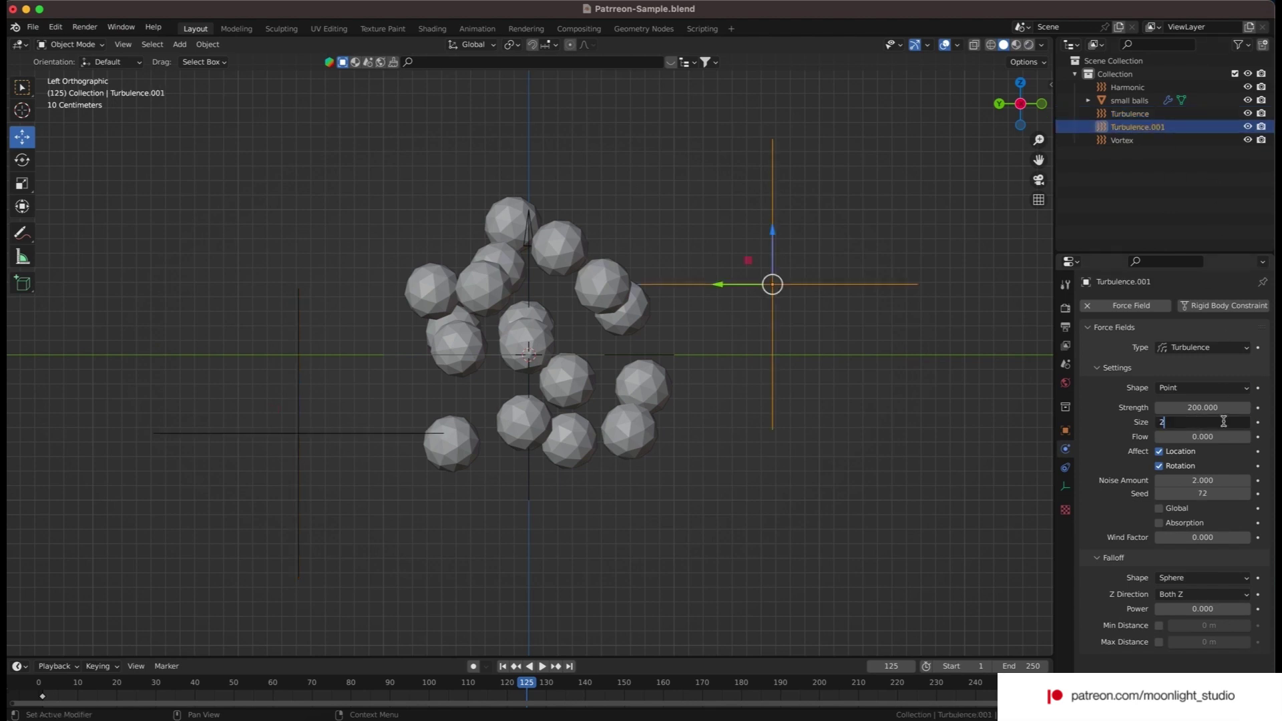
- Set the Harmonic field's strength to 20 and rest length to 1
click(1129, 100)
click(1127, 87)
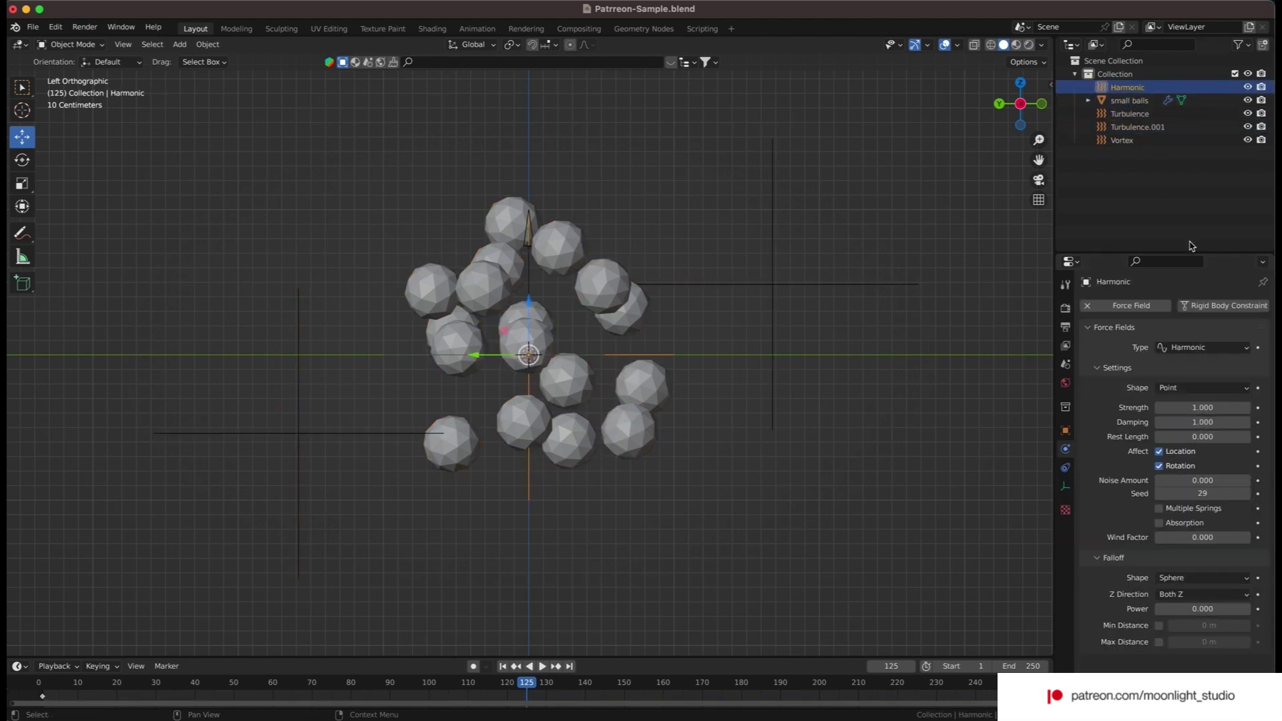
click(1219, 406)
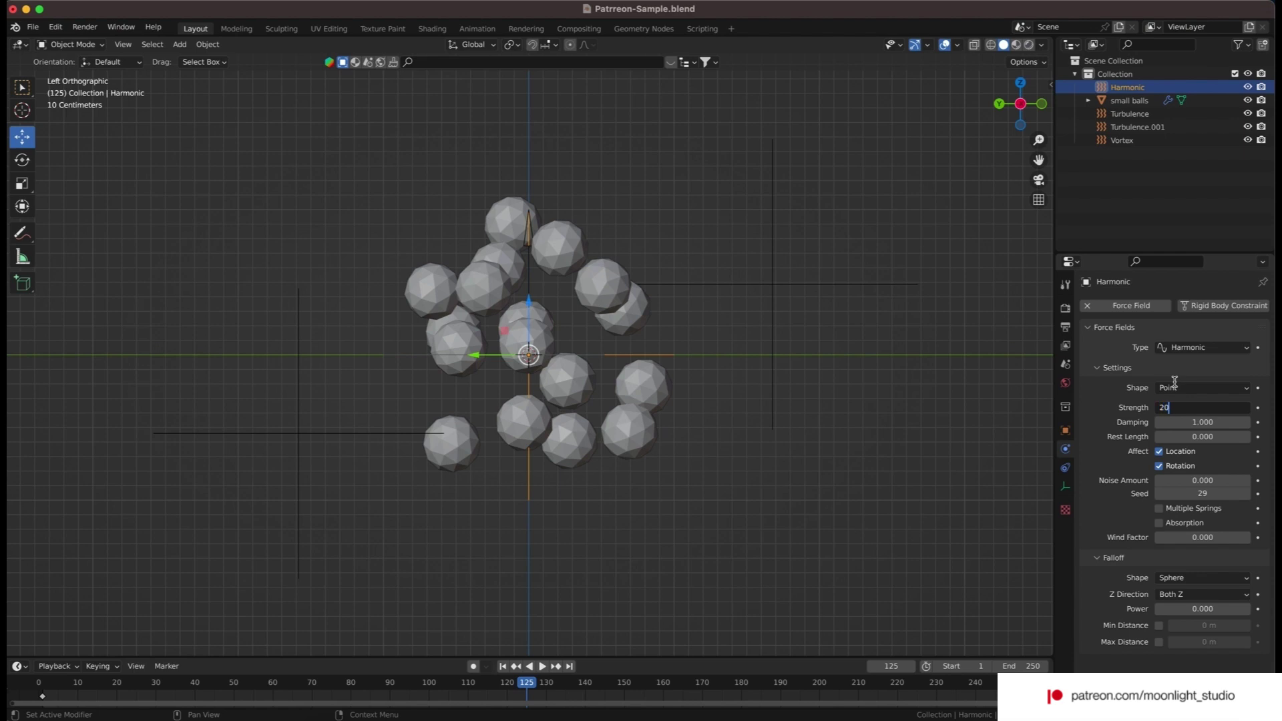
key(Return)
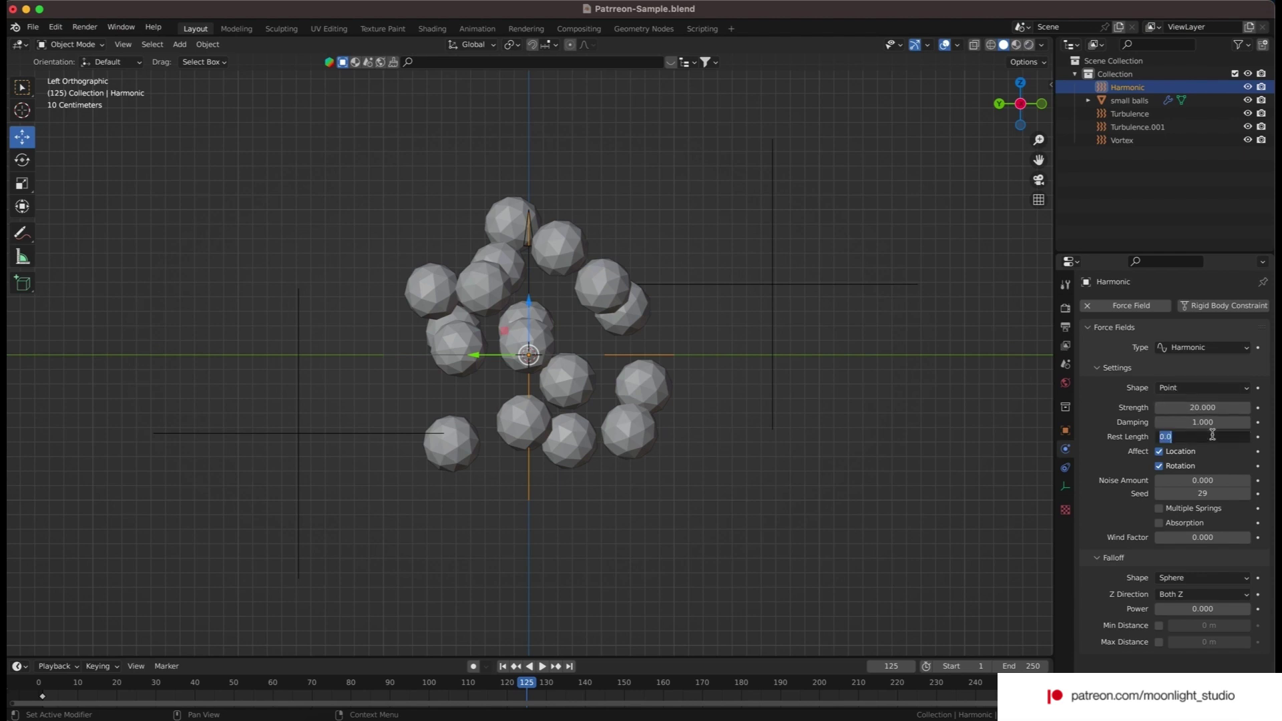
click(1212, 436)
text(1)
key(Return)
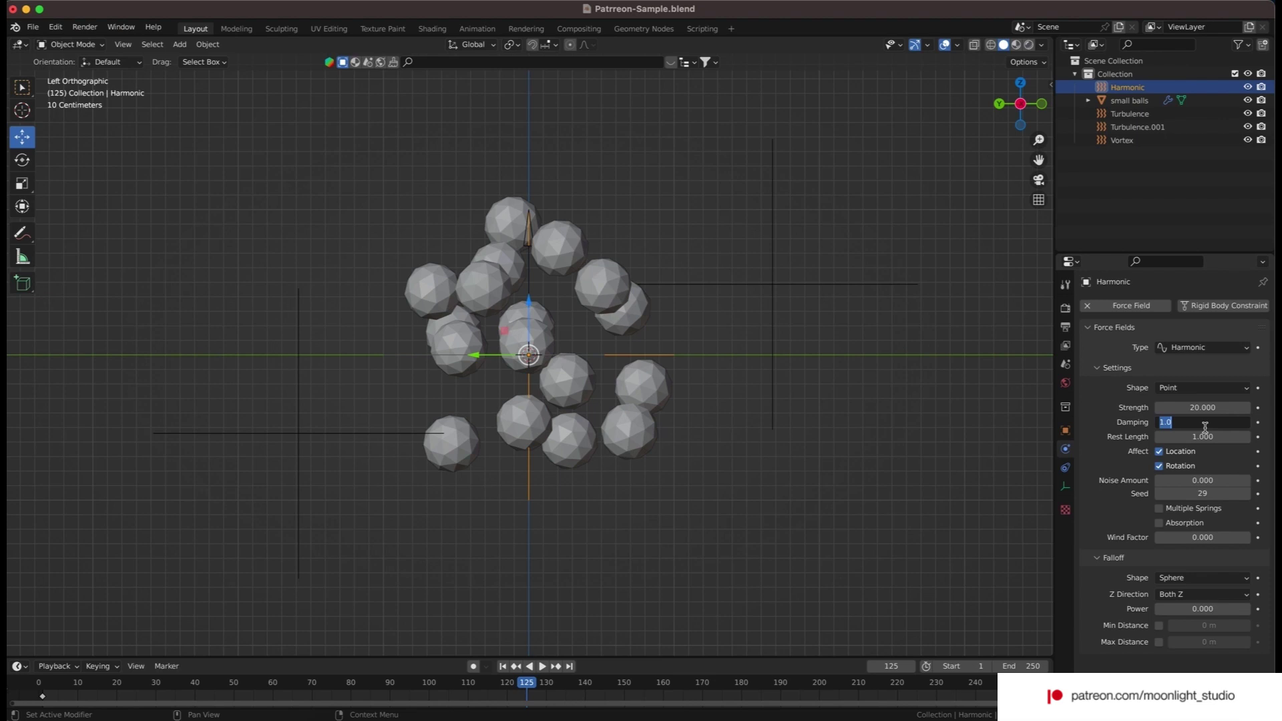
- Play the simulation from frame 1 to watch the balls, then rewind
click(944, 535)
click(503, 666)
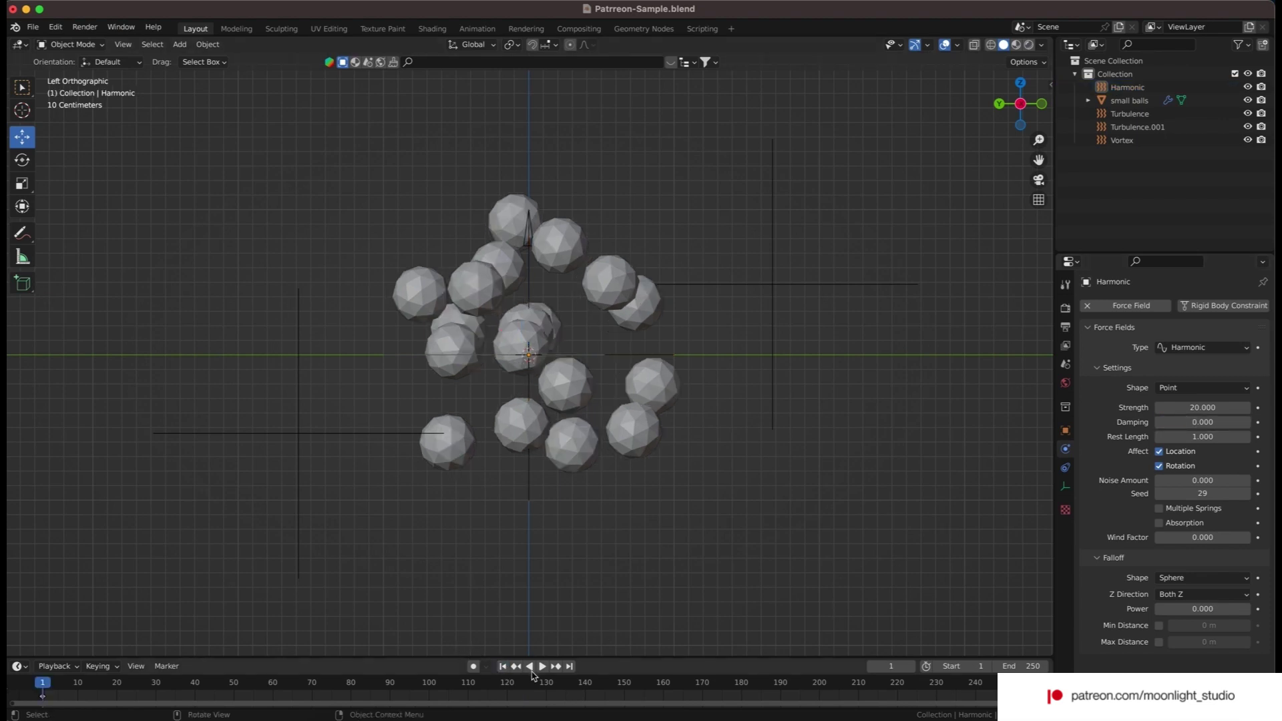
click(541, 666)
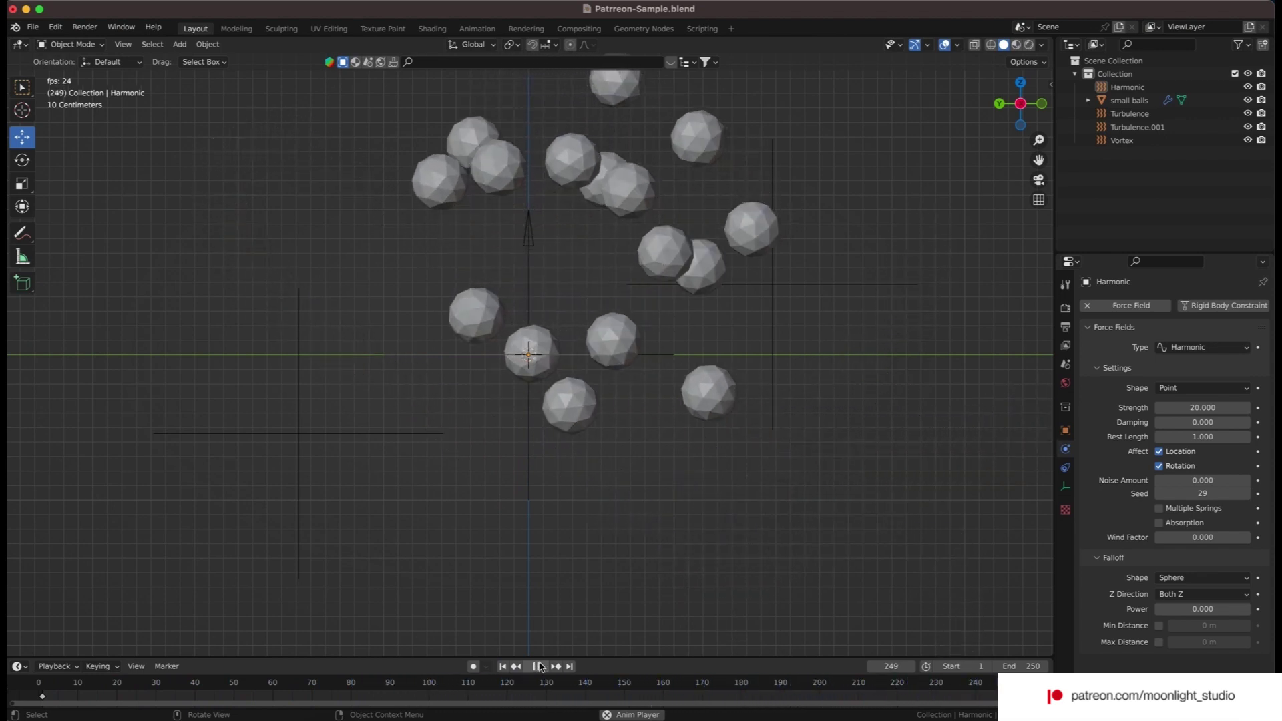
click(538, 666)
click(503, 666)
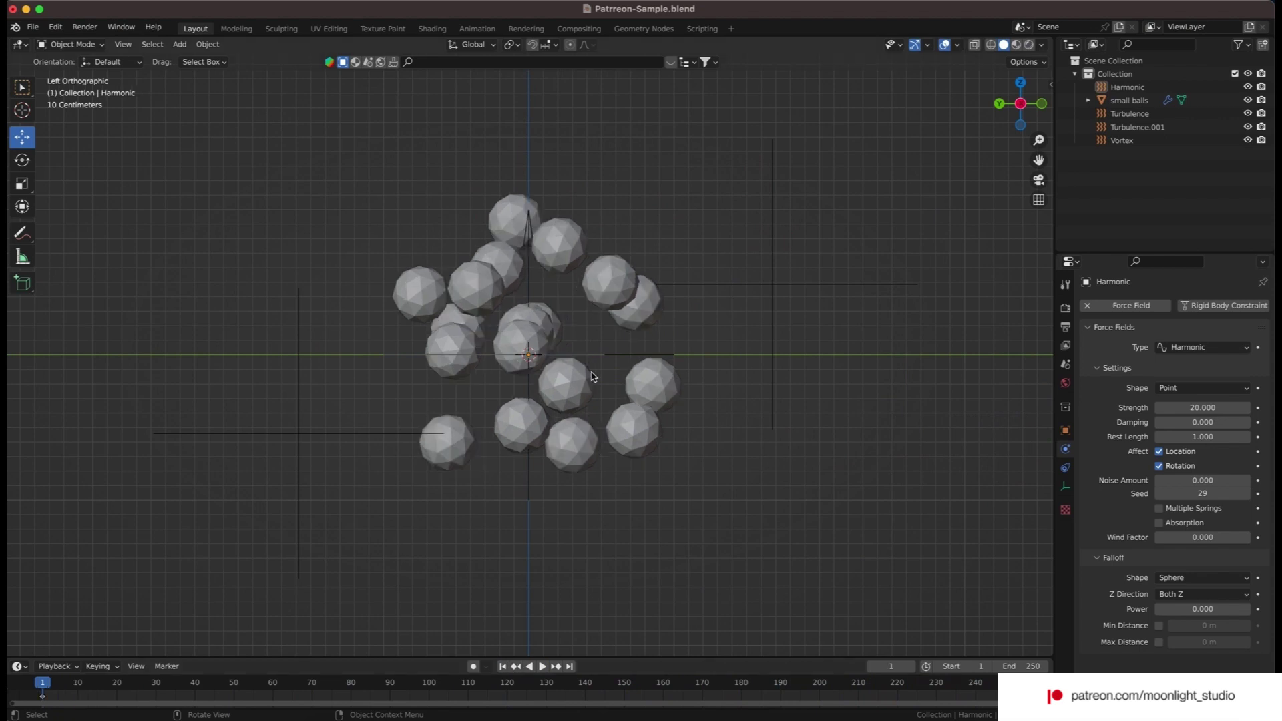
- Select both Turbulence fields, replay and rewind the simulation, then bring up the Harmonic field's settings
click(740, 288)
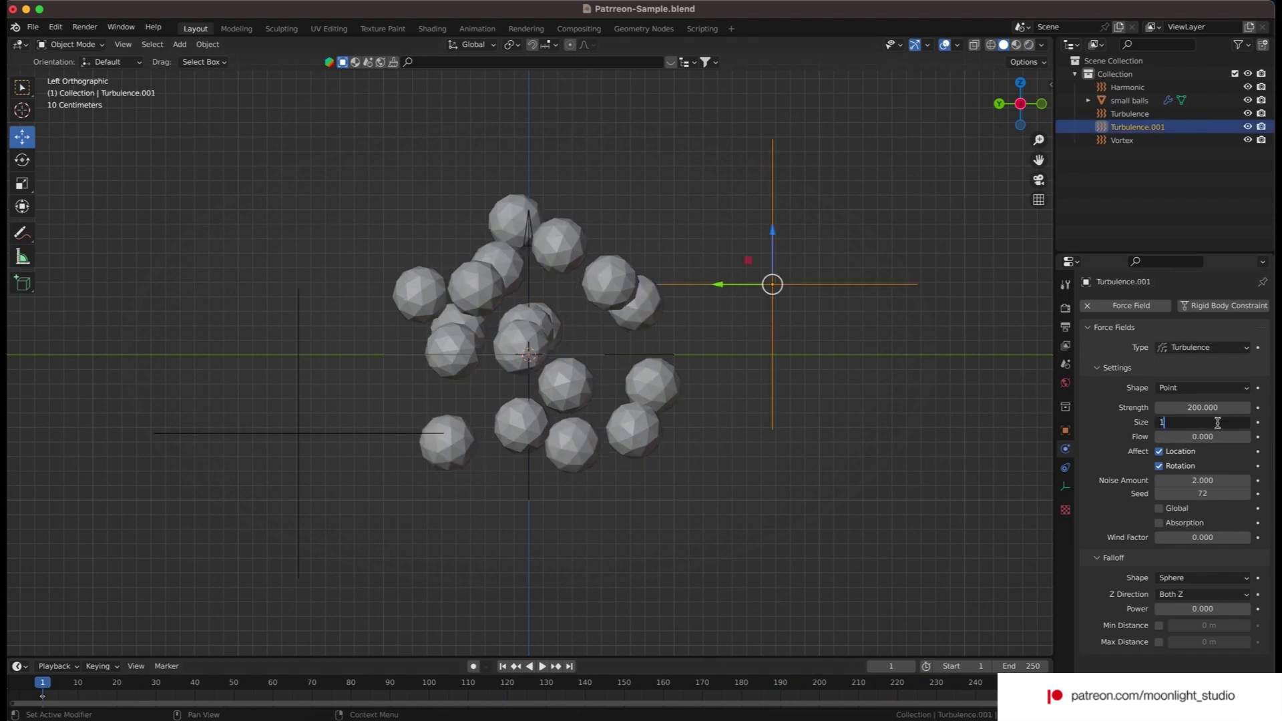
click(300, 437)
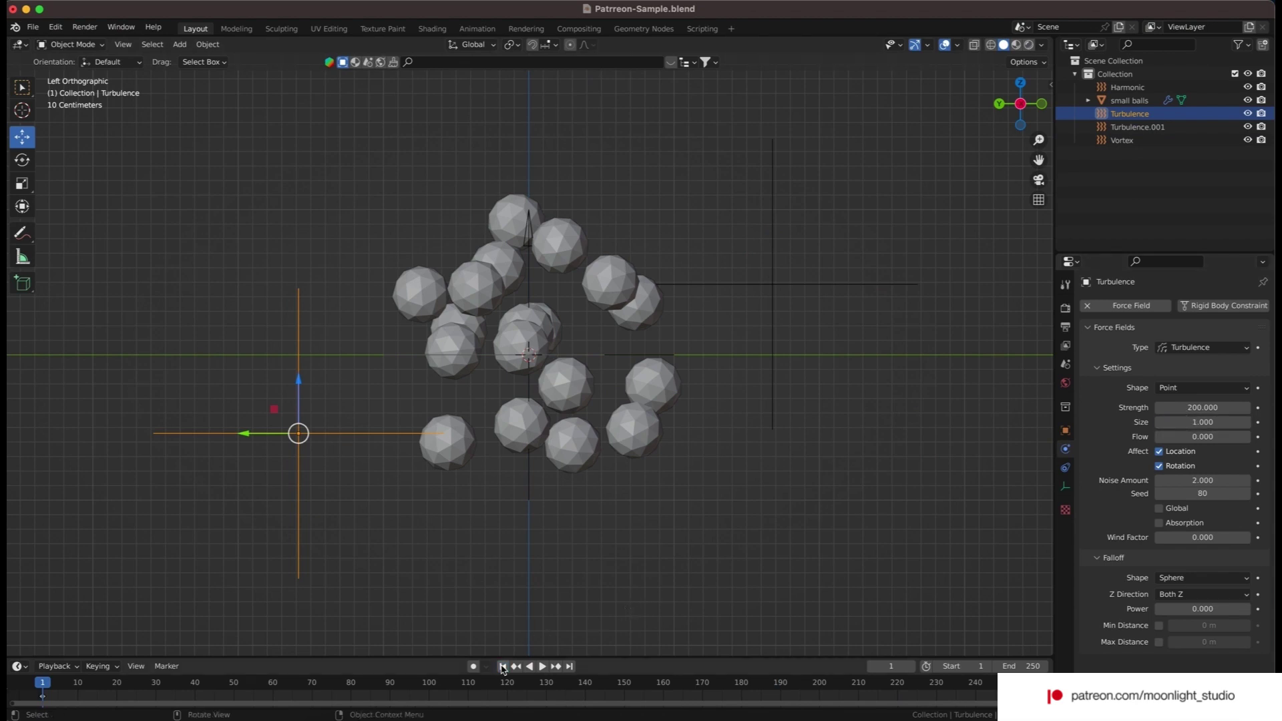
click(541, 666)
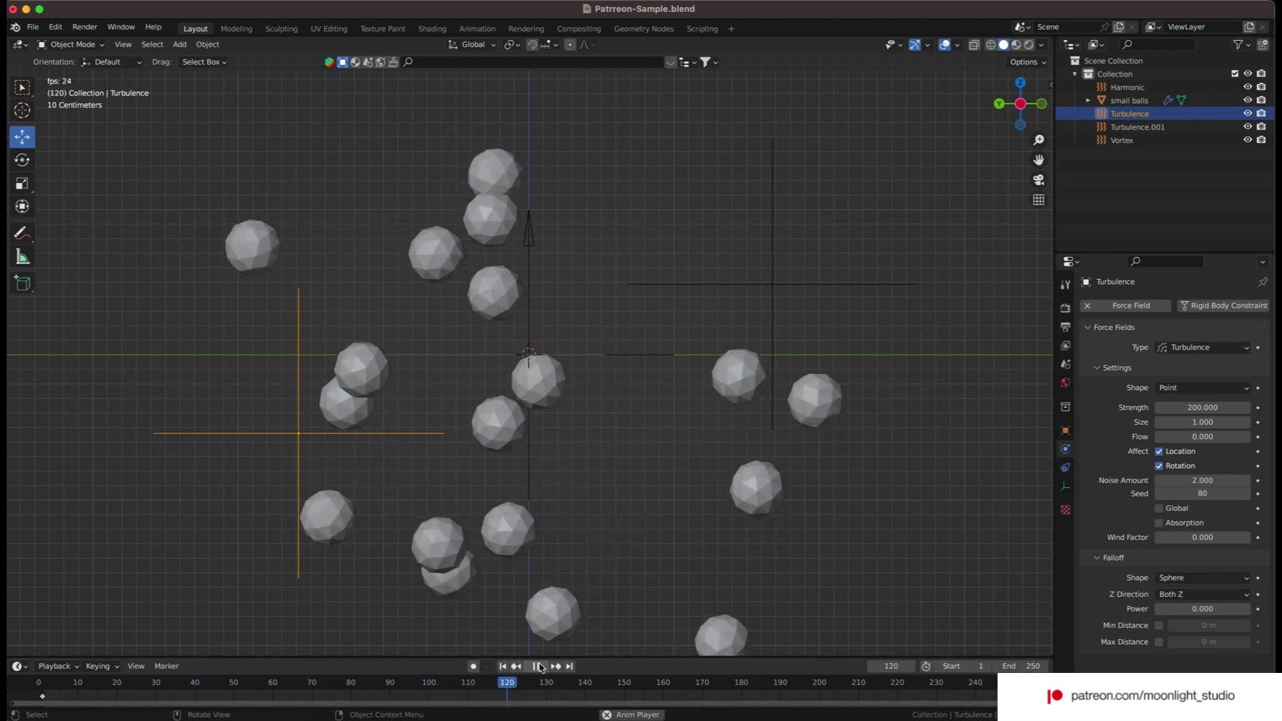
click(540, 666)
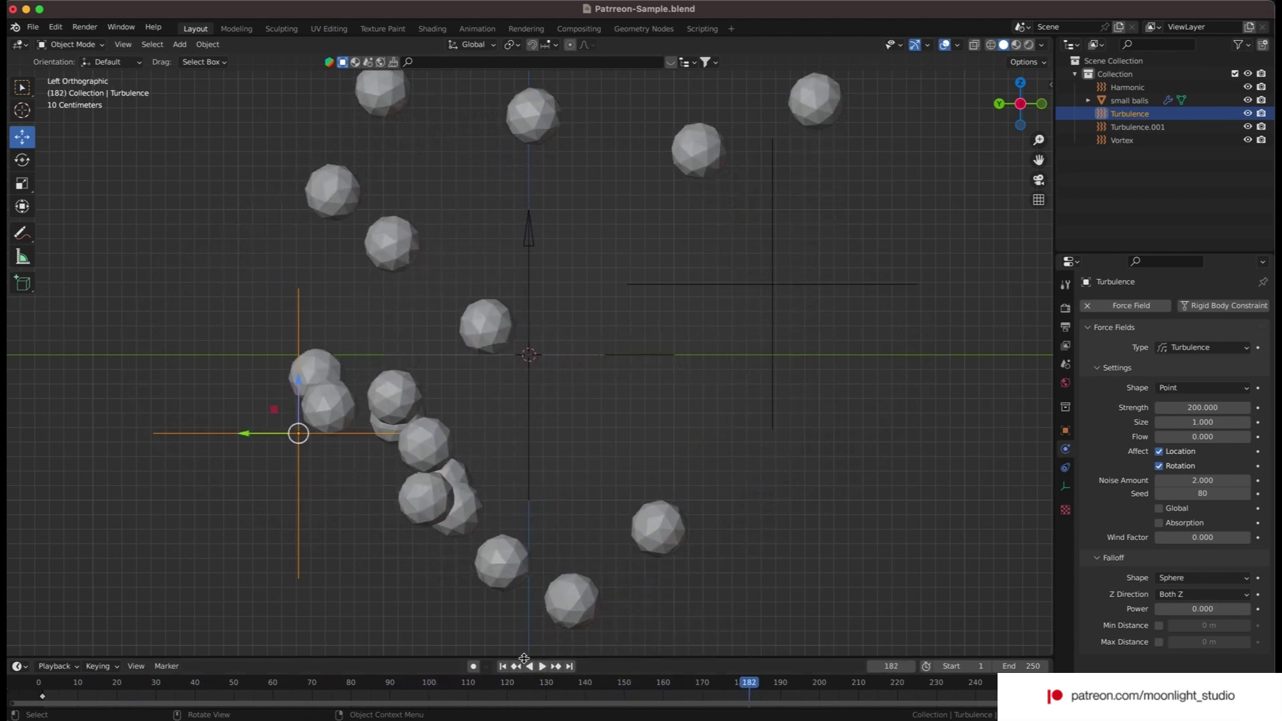
click(512, 666)
click(504, 666)
click(1137, 127)
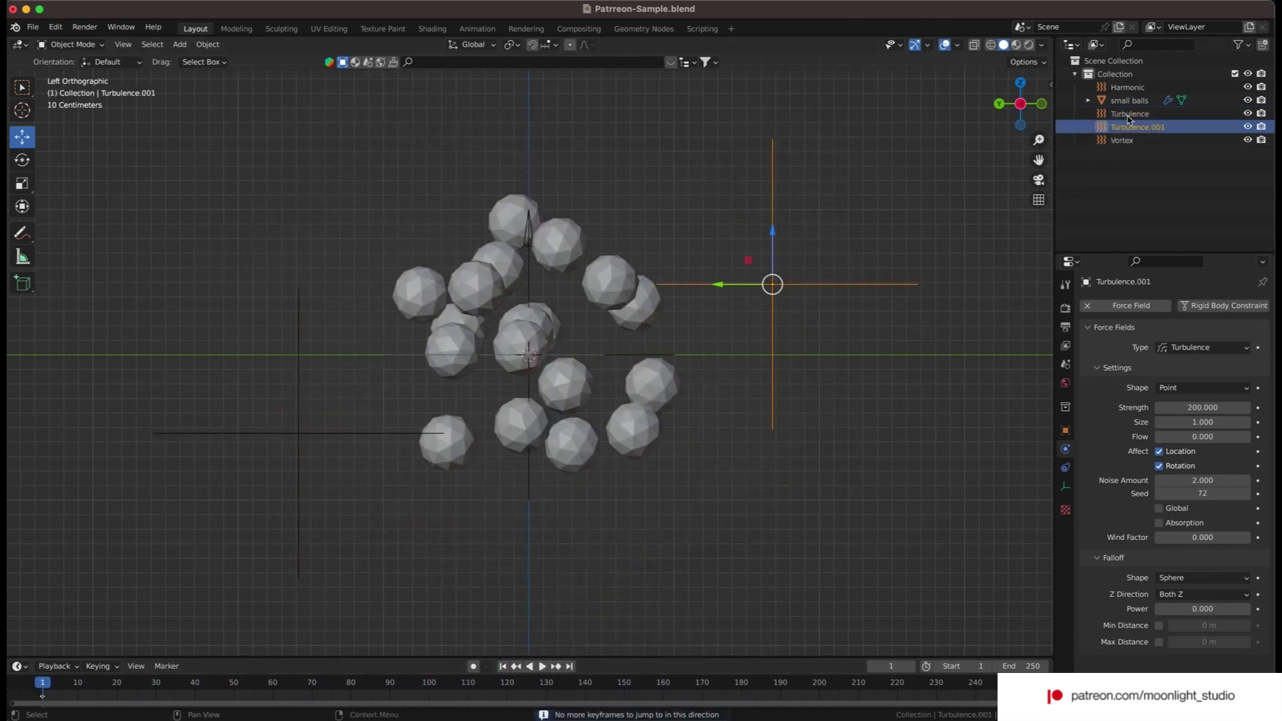
click(1127, 87)
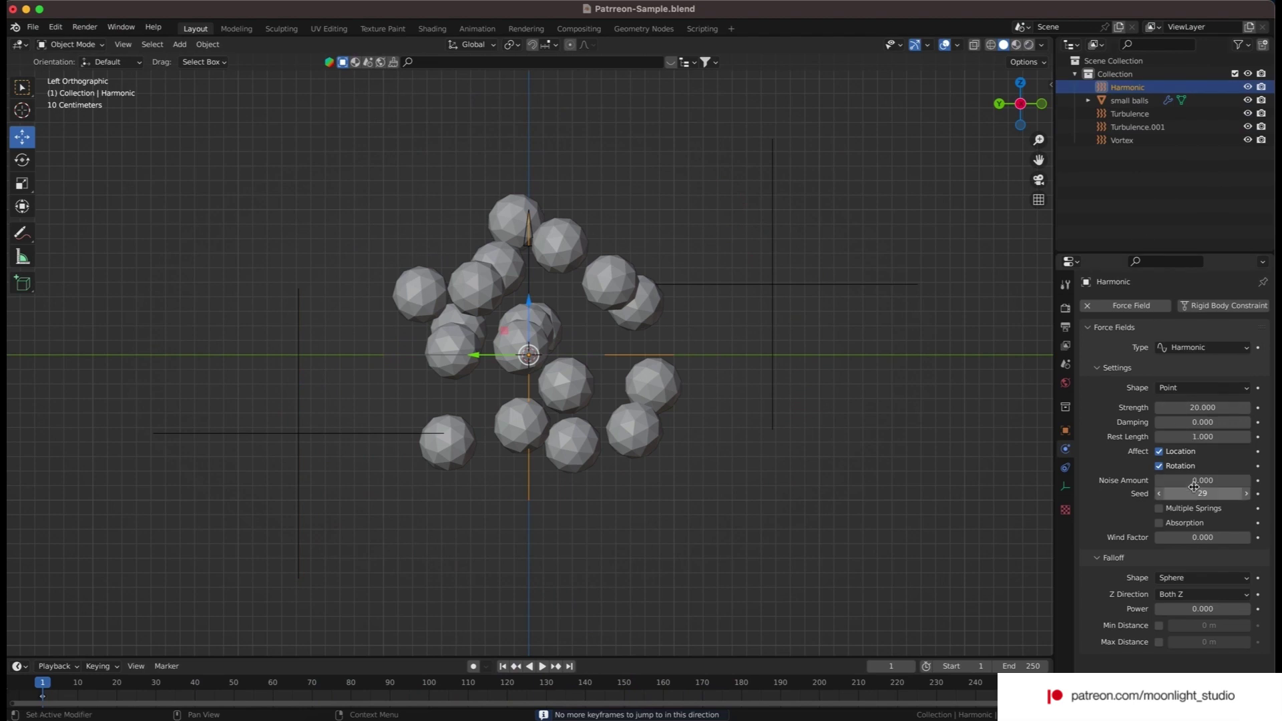
- Set the Harmonic field's Rest Length to 0.5
double_click(1203, 433)
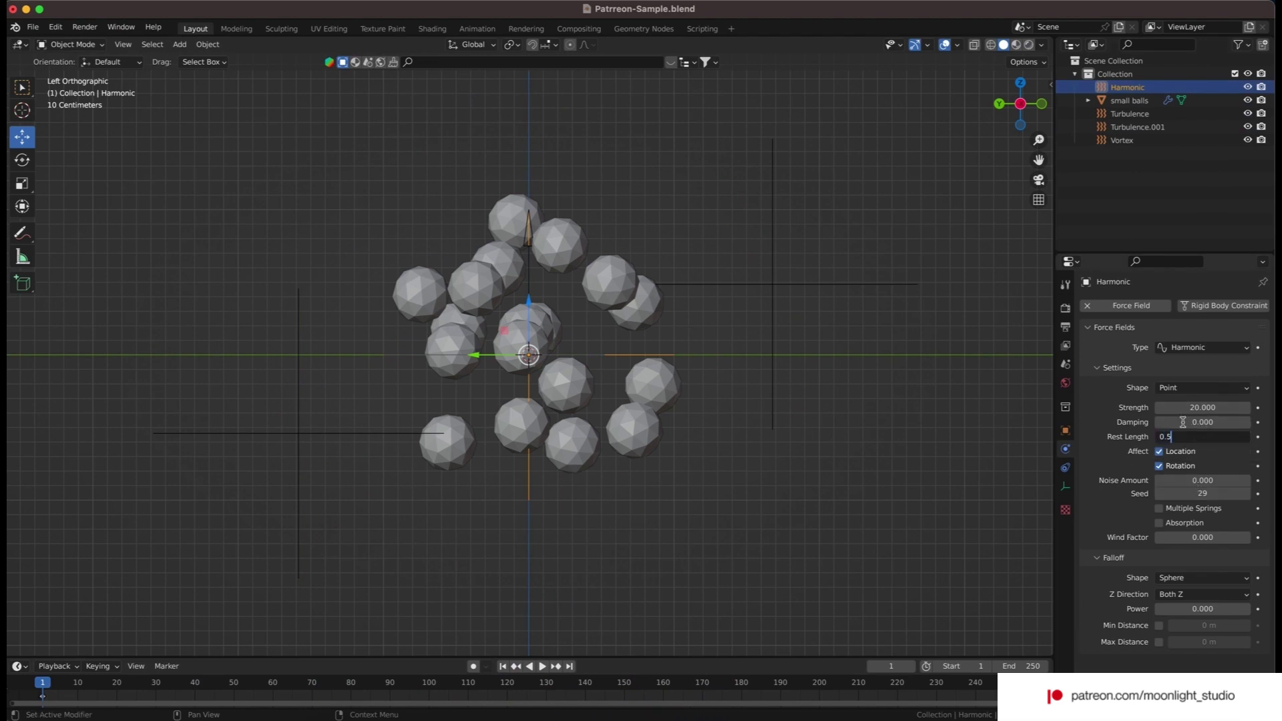
text(0.5)
key(Return)
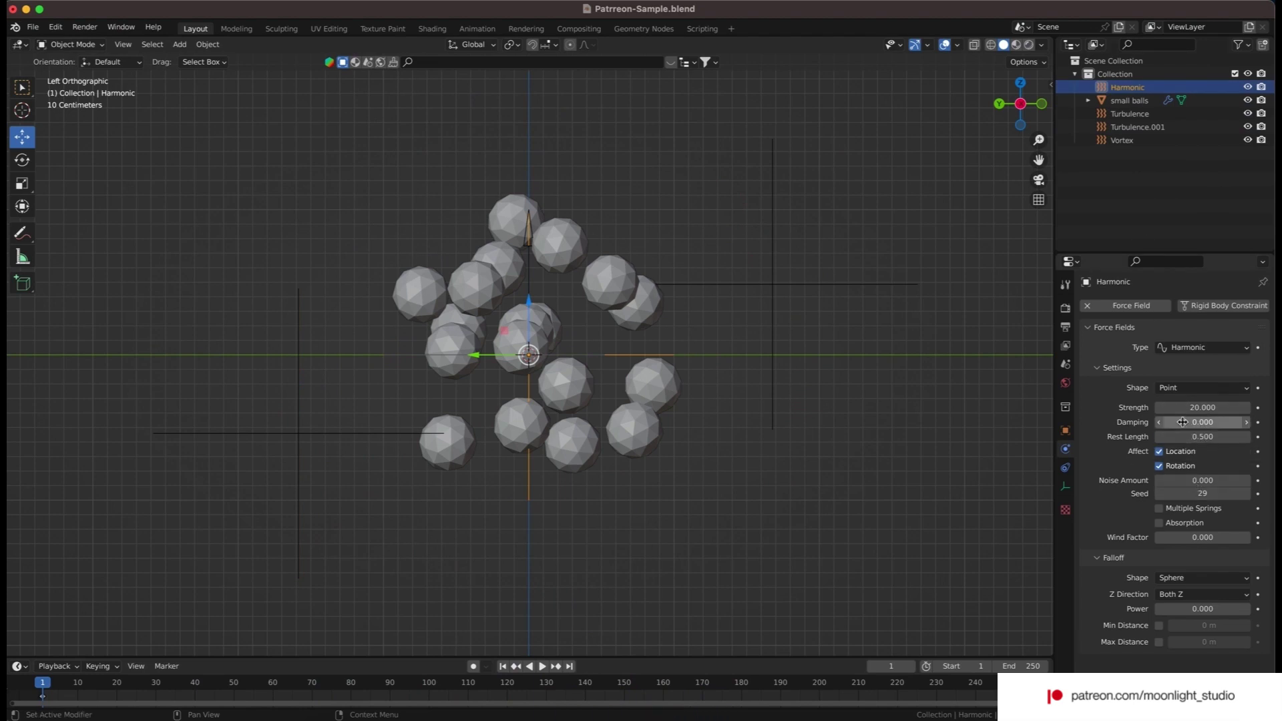
- Play the simulation, stop, rewind to frame 1 and select Turbulence
click(542, 666)
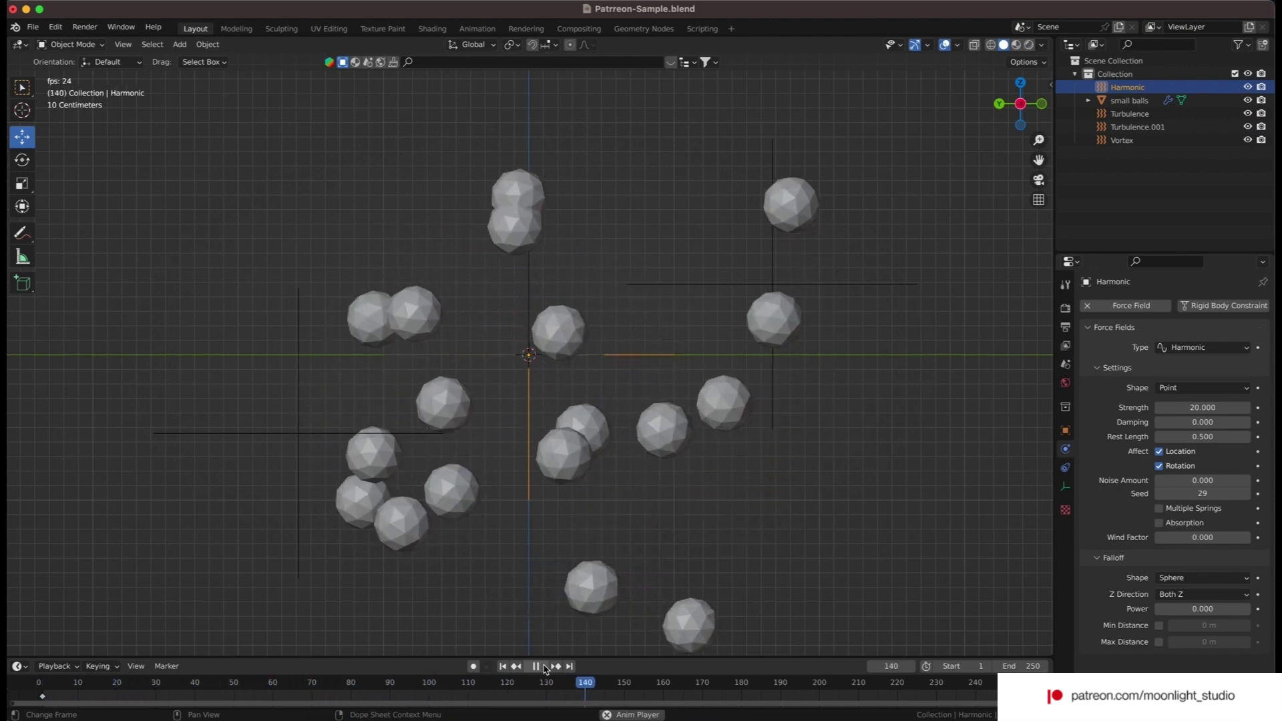
click(542, 666)
click(503, 666)
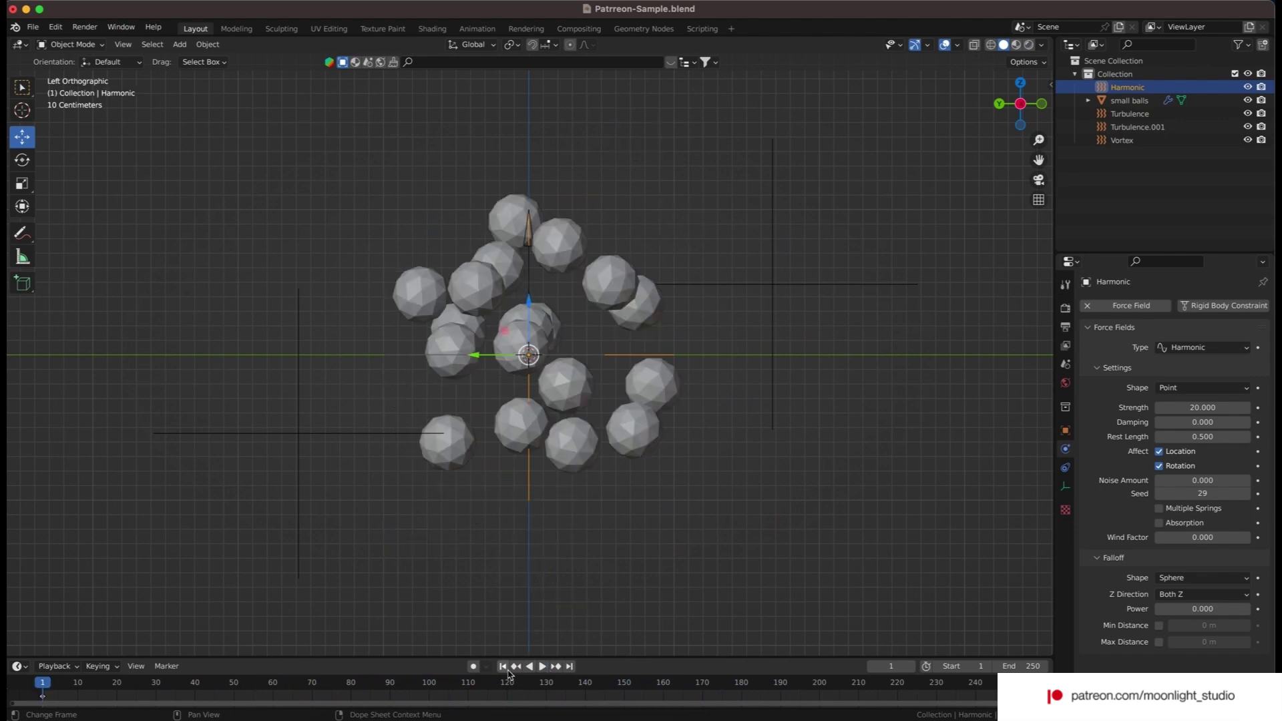
click(1175, 113)
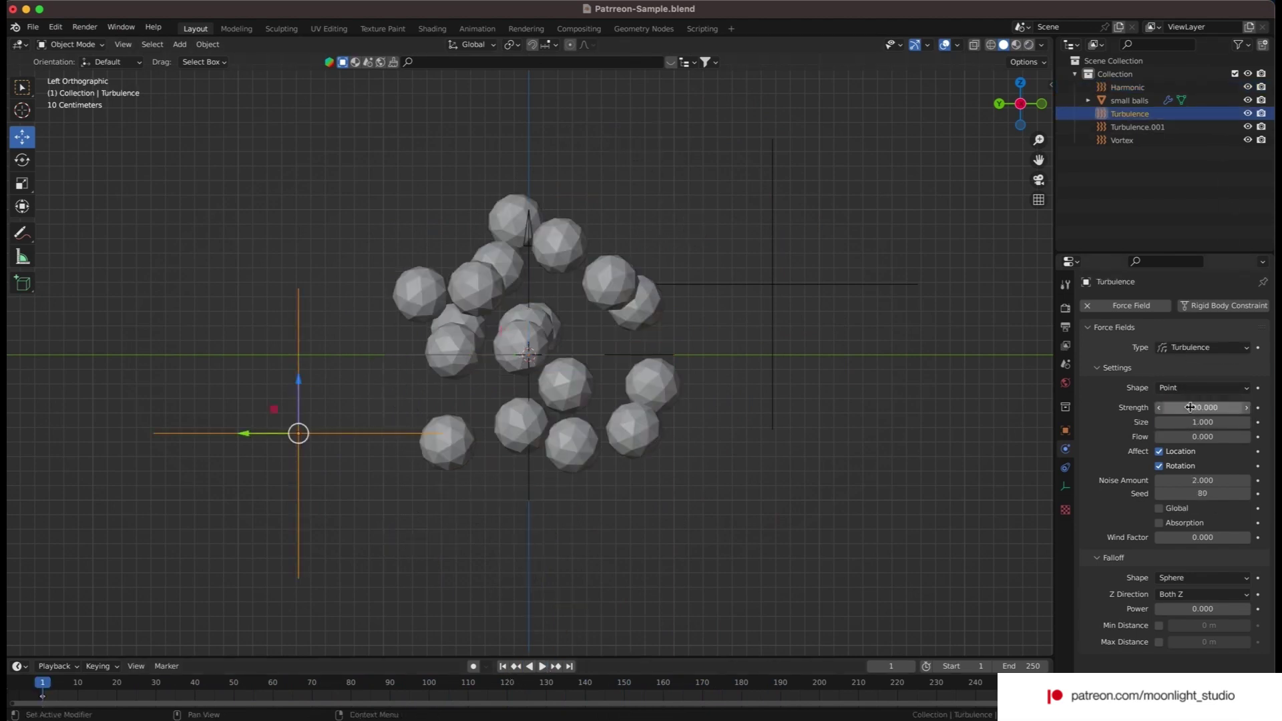
- Select Turbulence.001 and preview the simulation from an angled view, then rewind to frame 1
click(1185, 126)
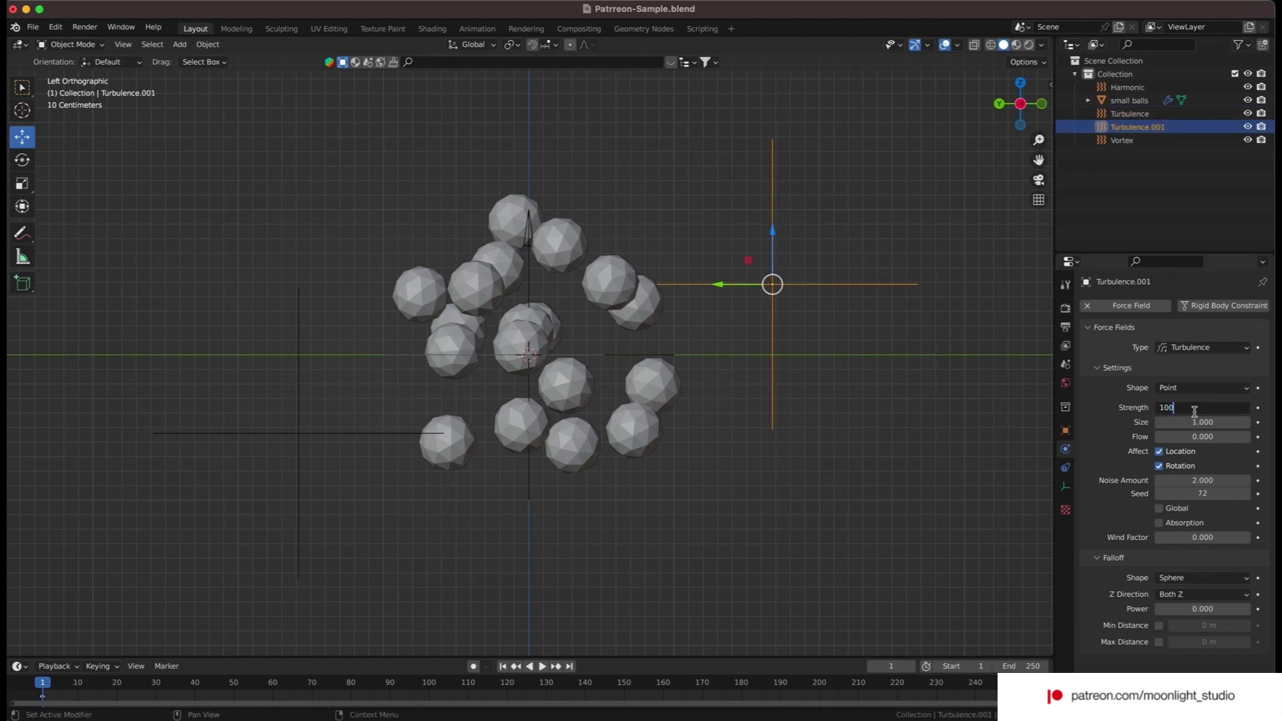
click(542, 666)
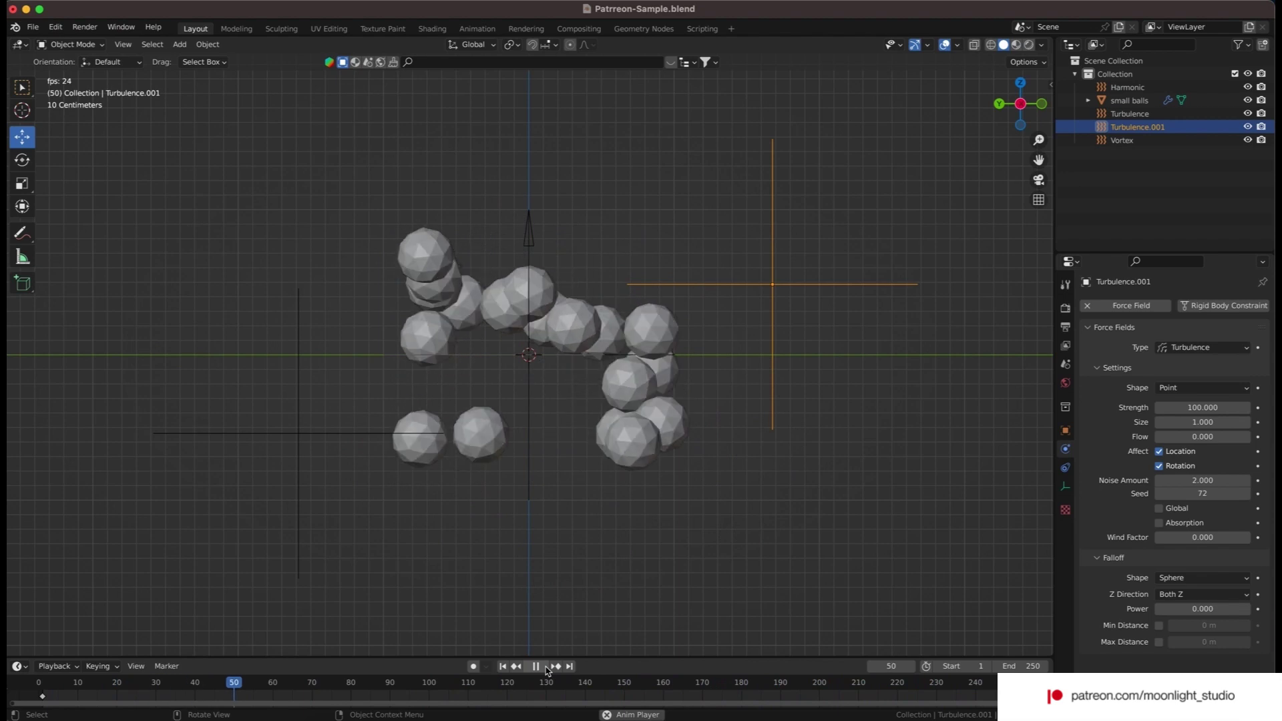
click(536, 667)
middle_drag(994, 126, 583, 571)
click(545, 667)
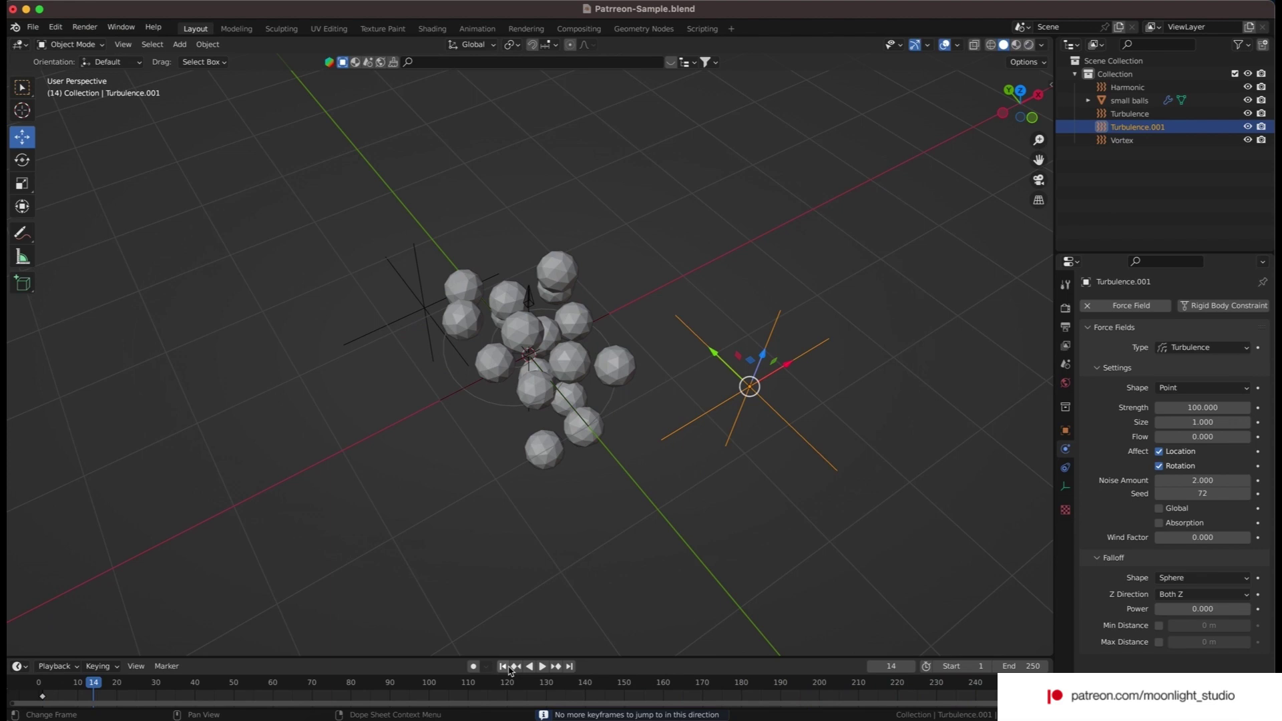
key(shift+Left)
click(667, 324)
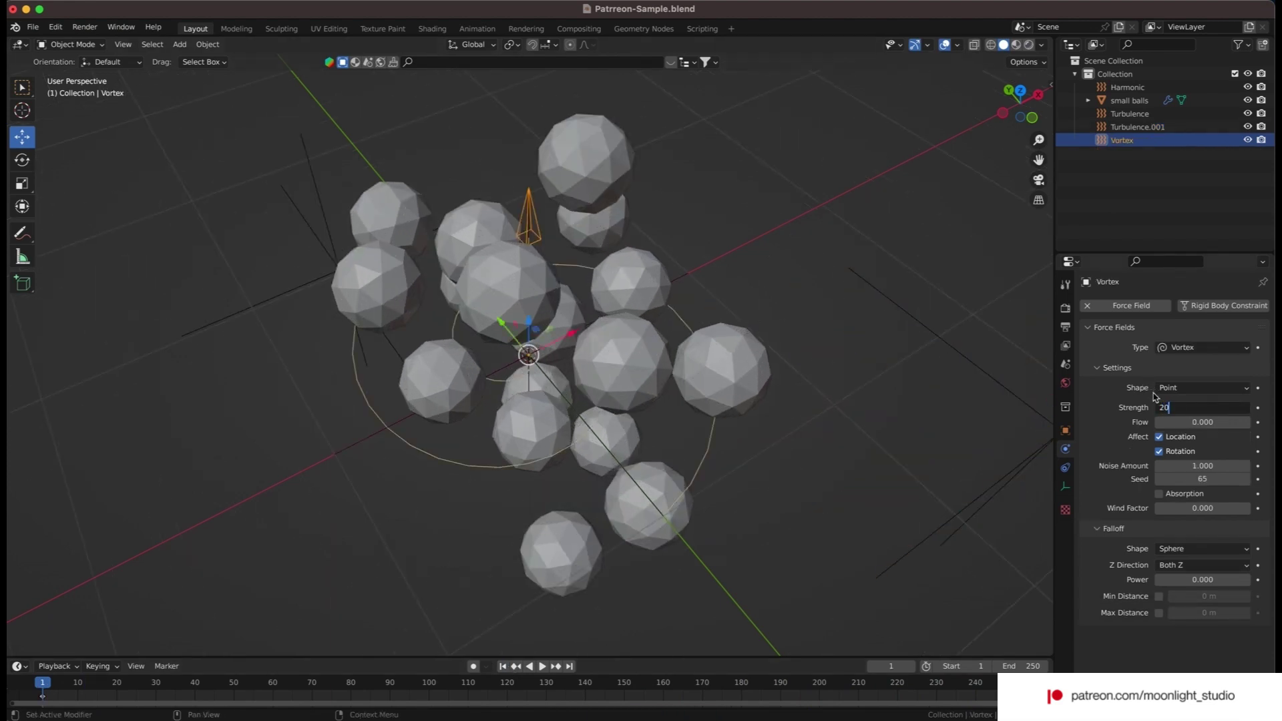
click(544, 666)
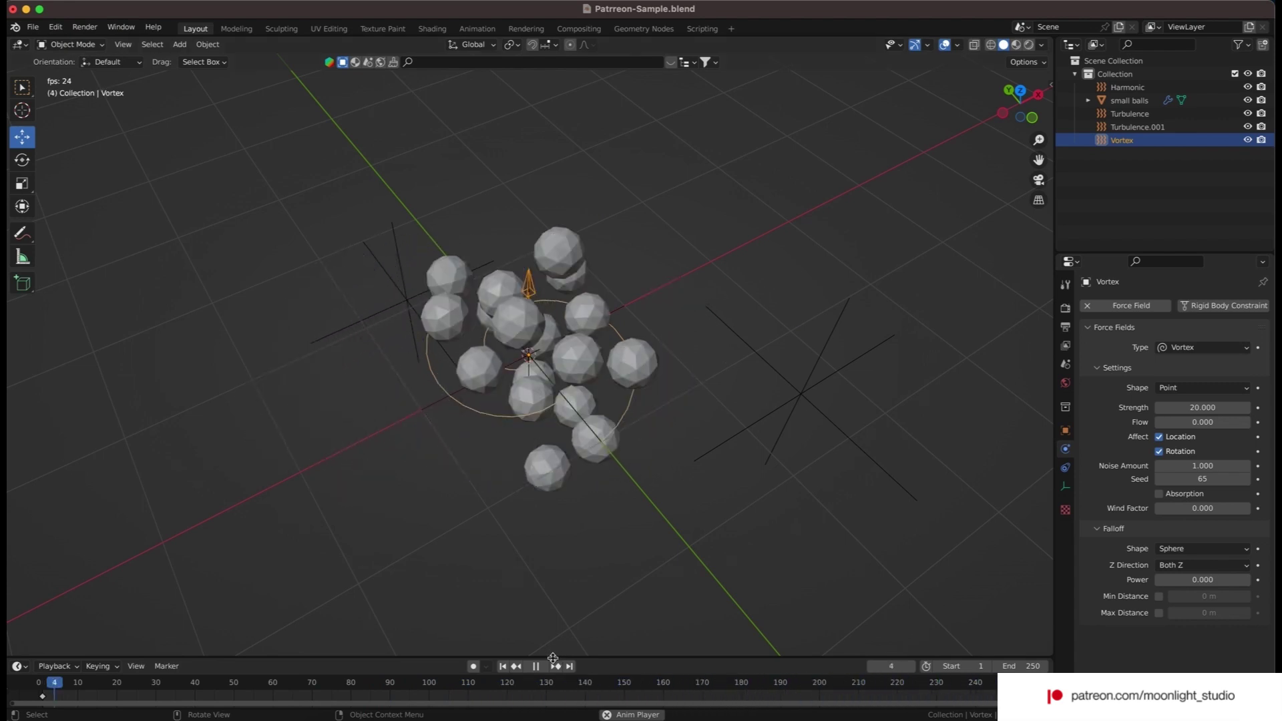
click(535, 666)
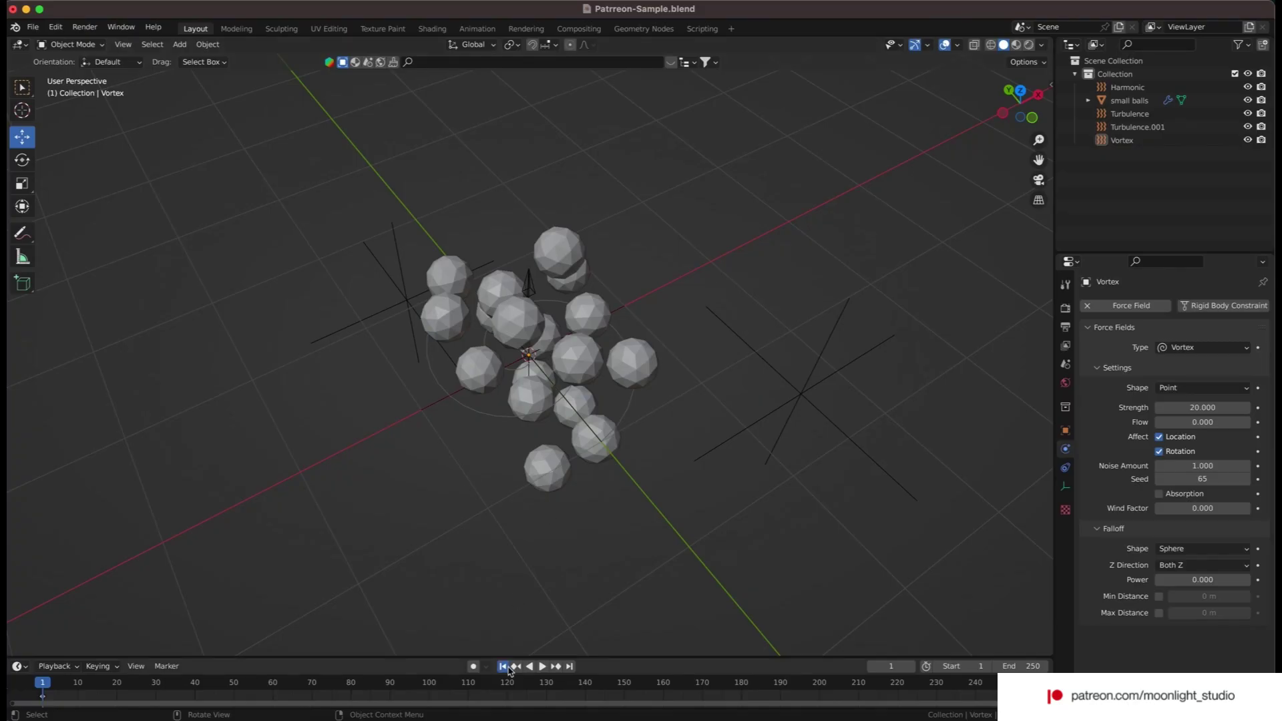
click(542, 666)
scroll(979, 338, up, 8)
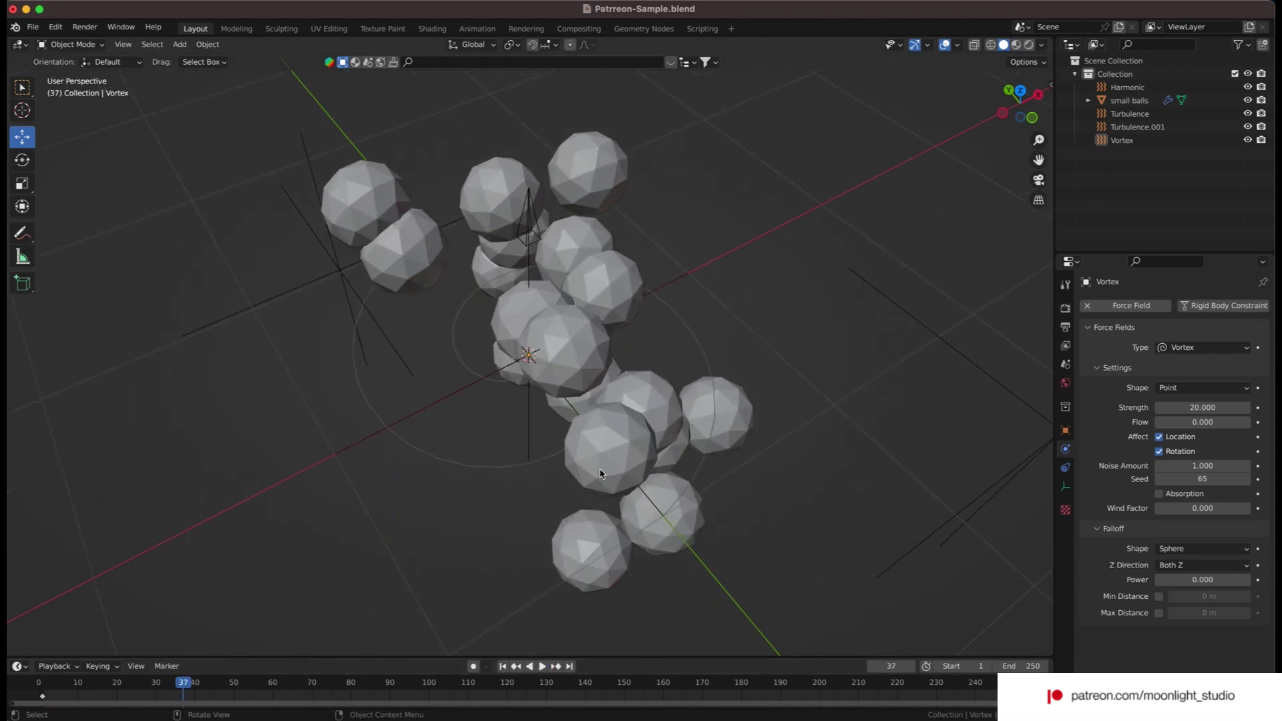
scroll(980, 338, down, 5)
mouse_move(1020, 105)
mouse_down()
mouse_move(989, 118)
mouse_move(1001, 113)
mouse_up()
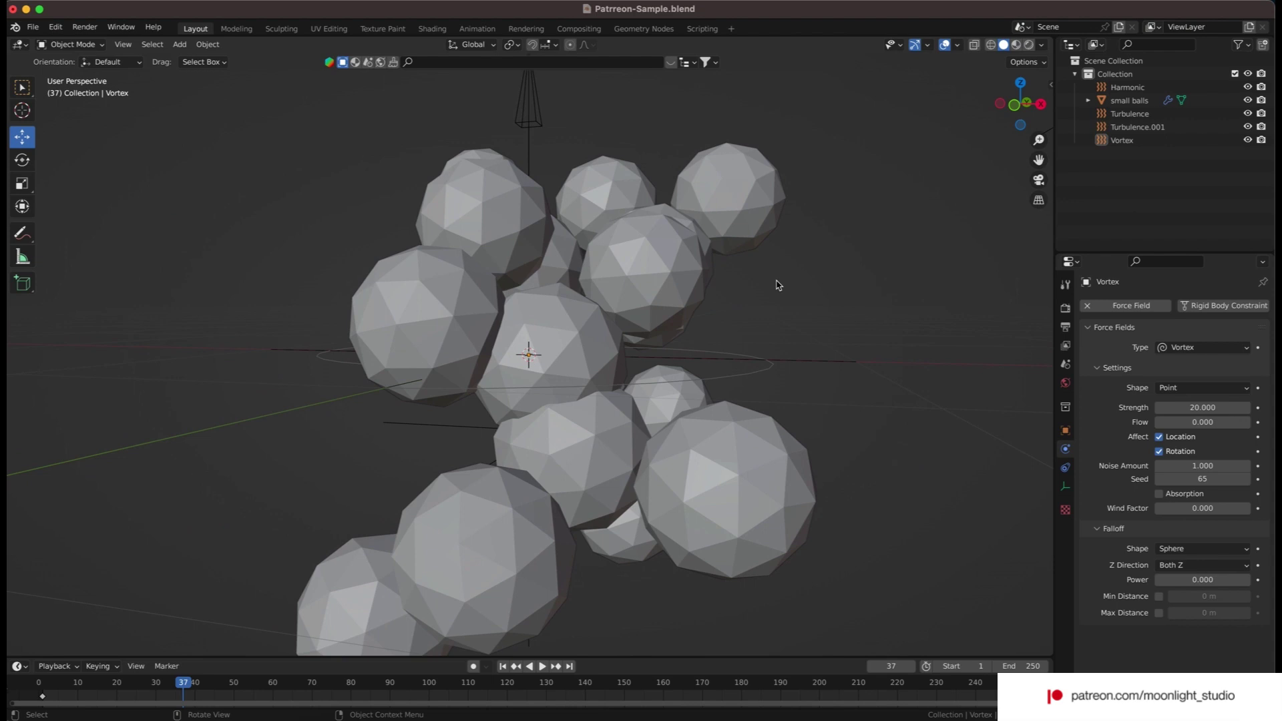
scroll(776, 285, down, 3)
drag(22, 233, 63, 237)
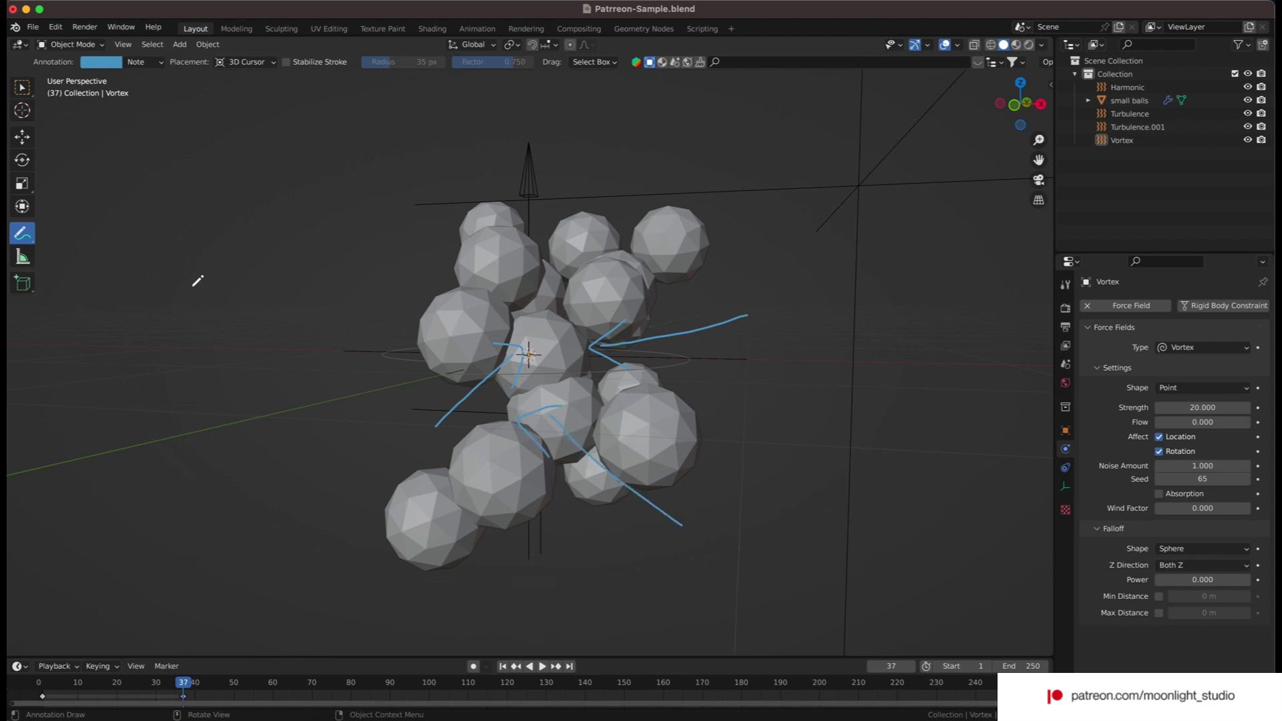
key(shift+Left)
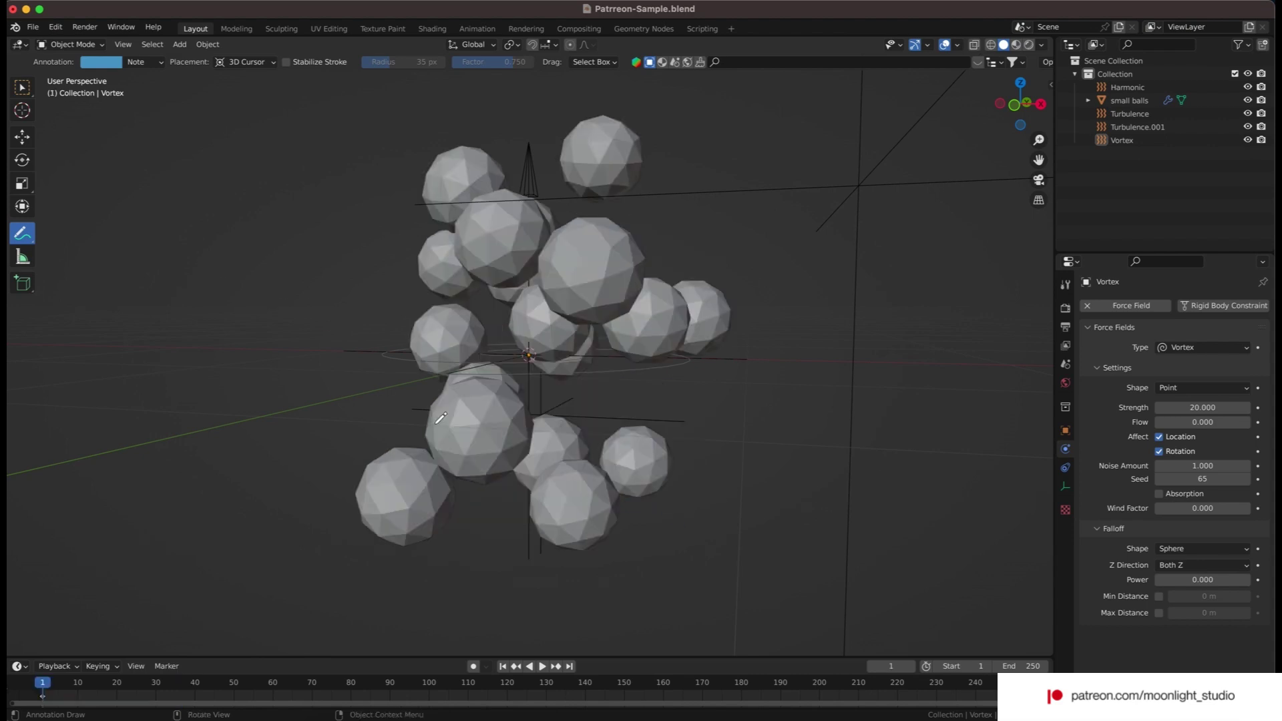
click(547, 664)
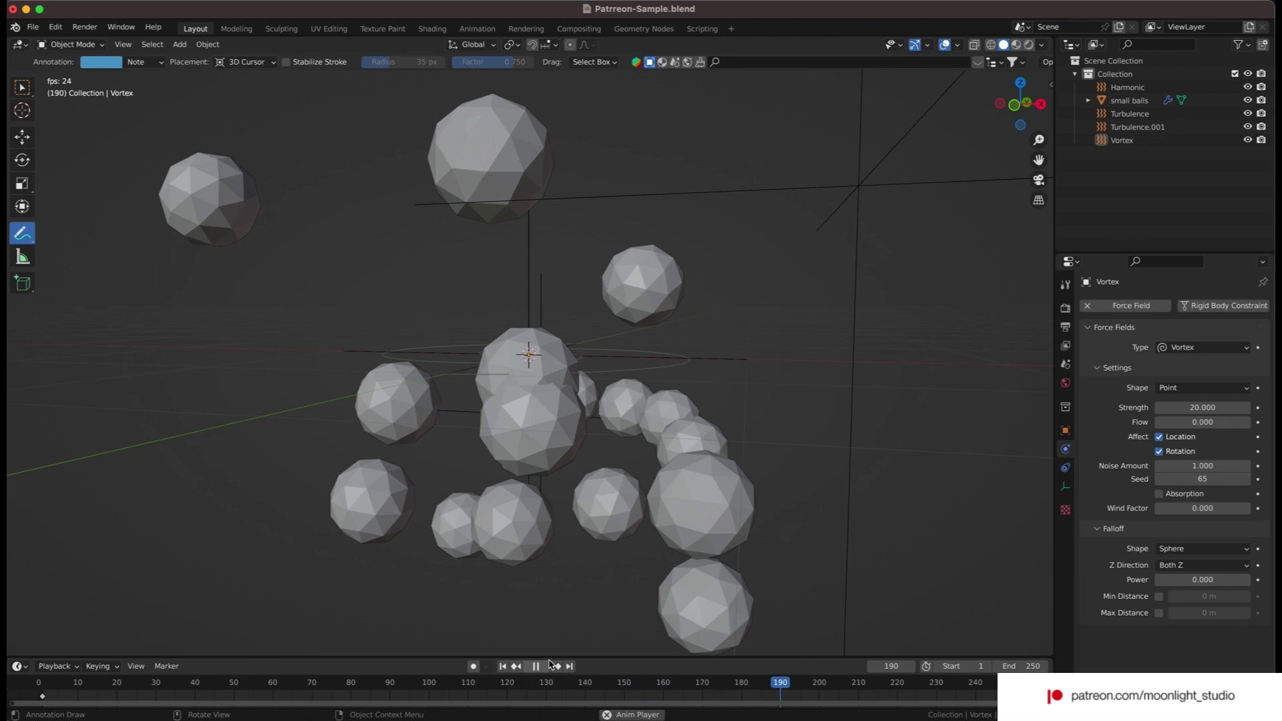
key(space)
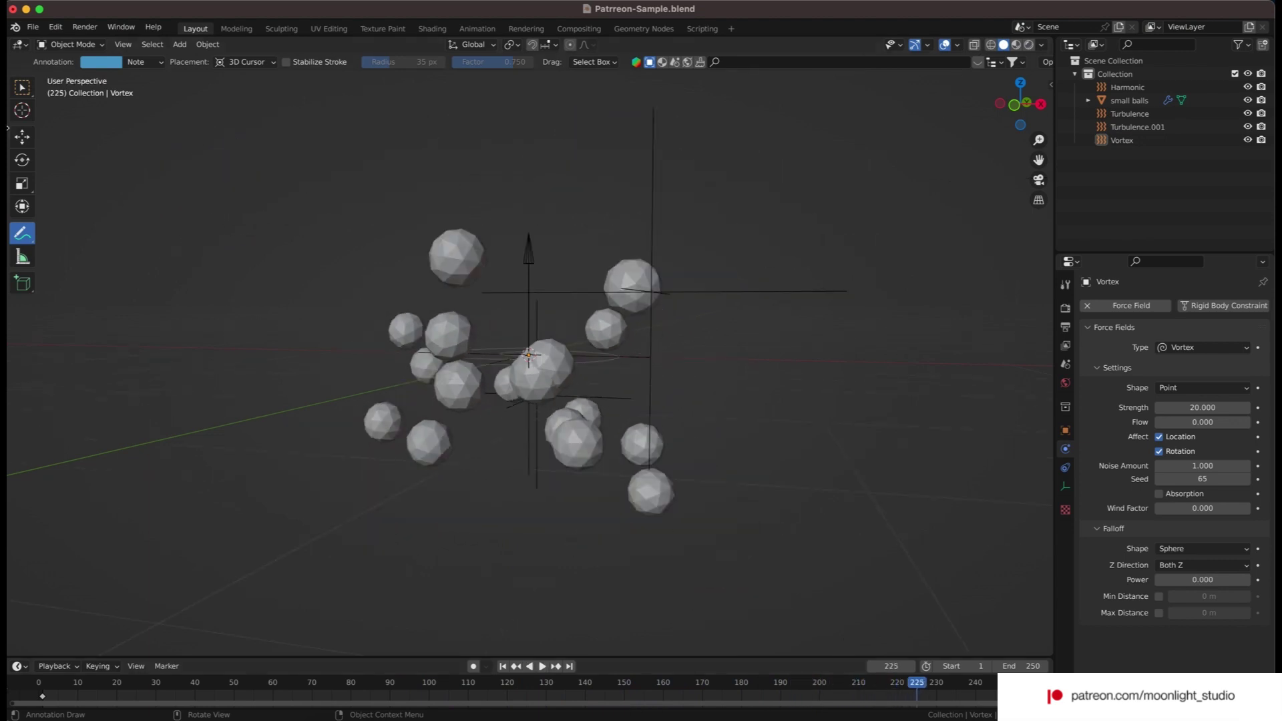
key(shift+space)
key(g)
drag(995, 107, 954, 124)
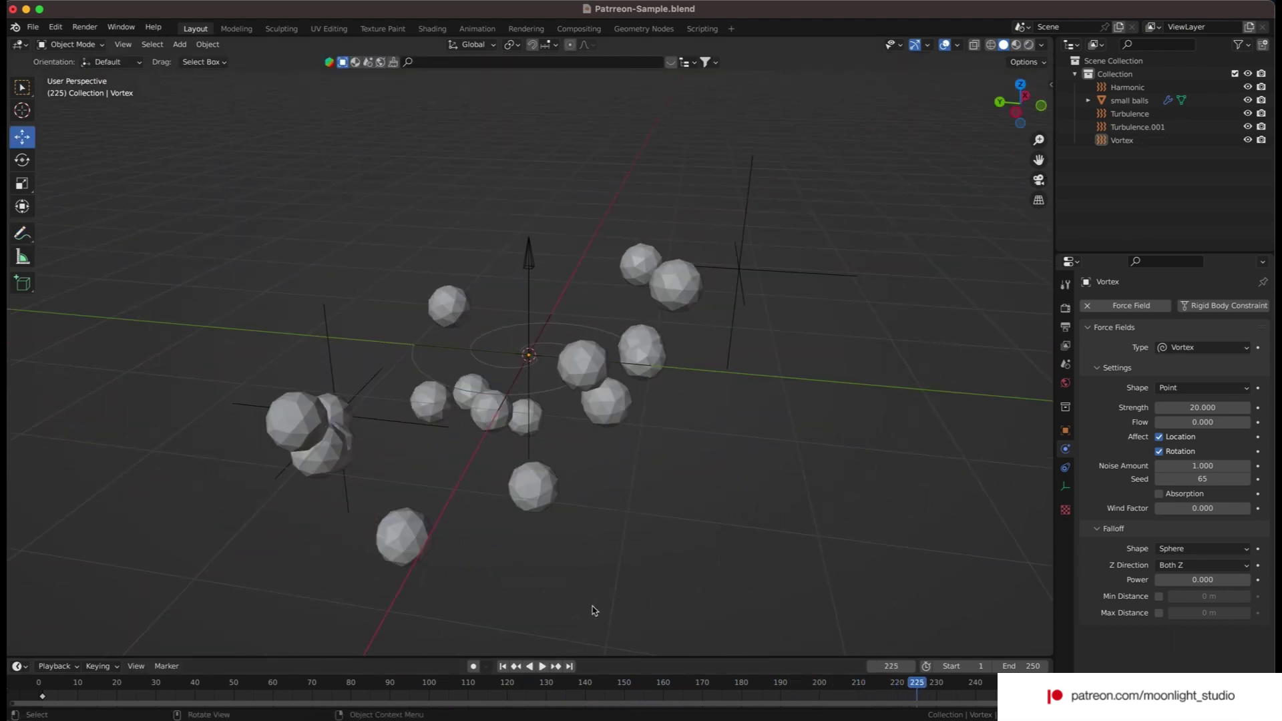
click(541, 666)
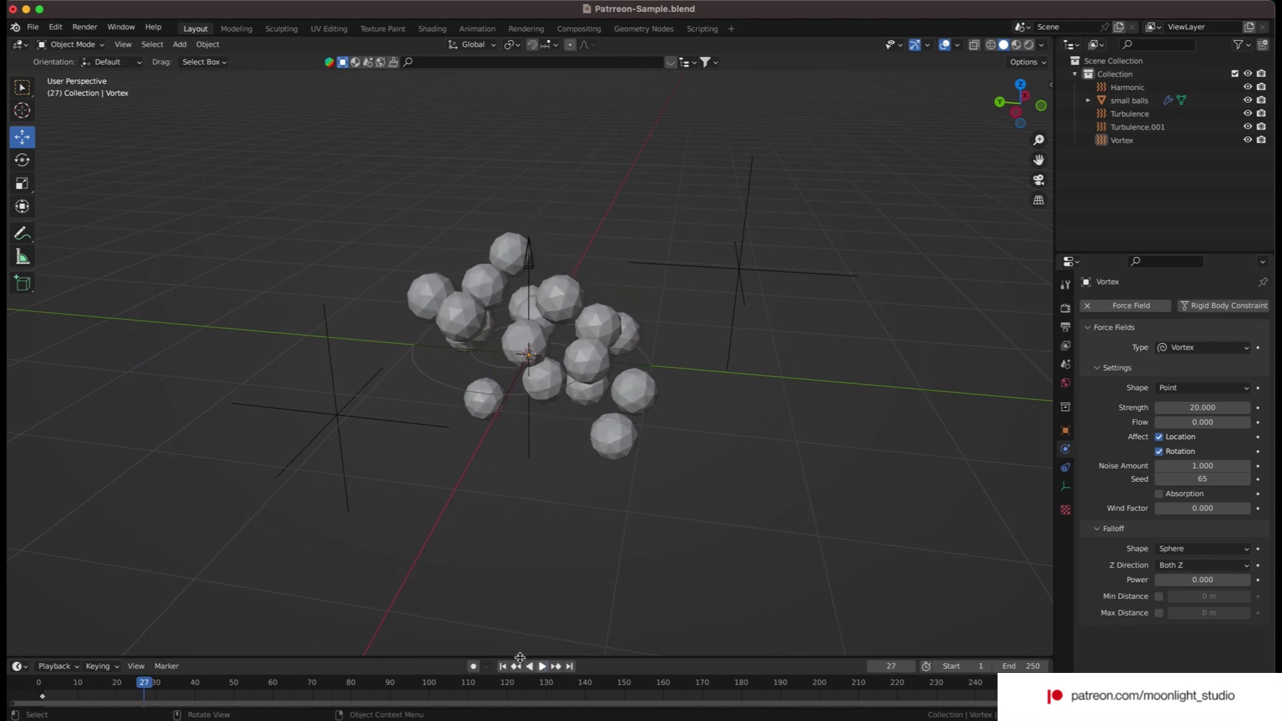
click(539, 666)
click(503, 666)
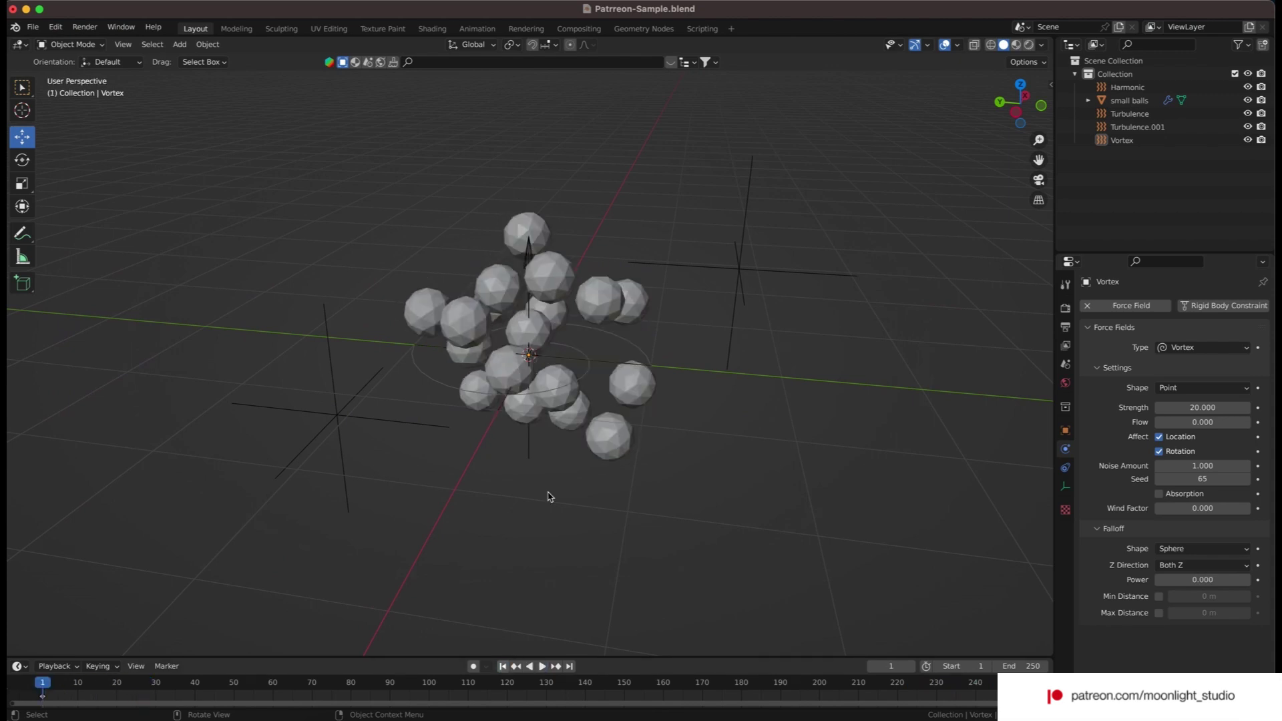
click(647, 392)
scroll(1128, 468, down, 10)
- Enable Self Collisions in the small balls' cloth Collisions settings
scroll(1120, 564, down, 6)
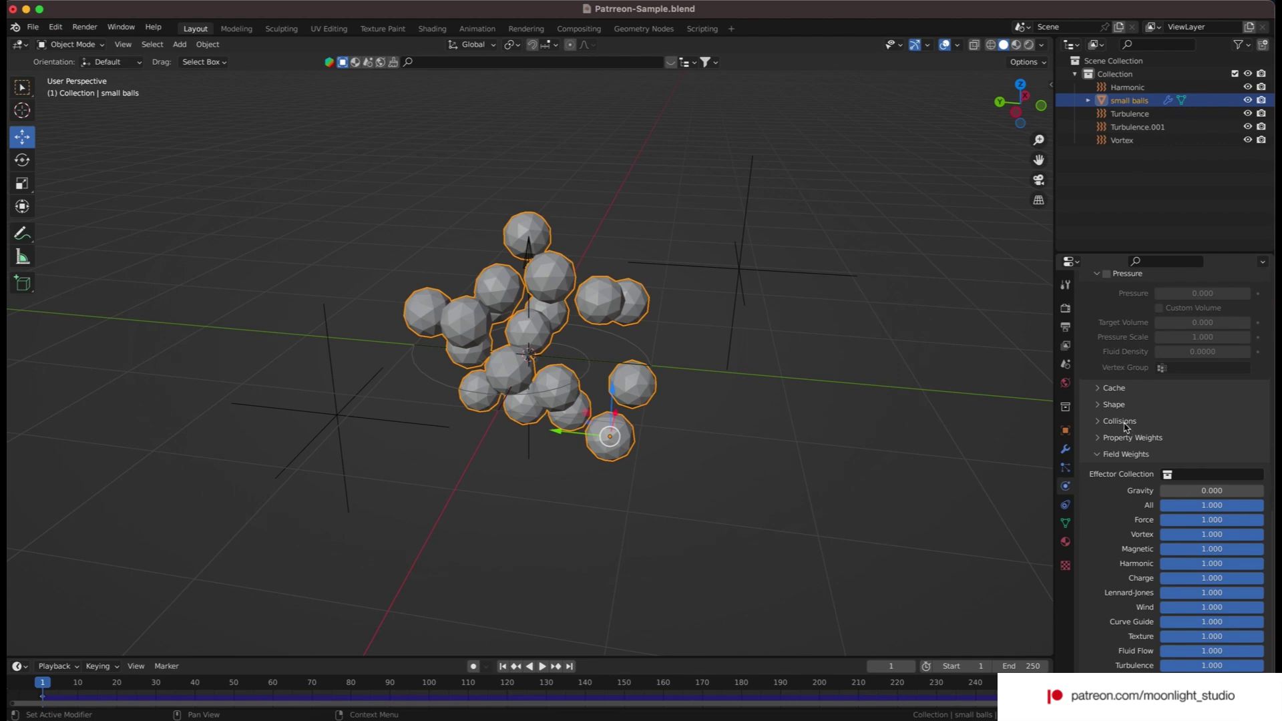
click(1119, 421)
click(1113, 548)
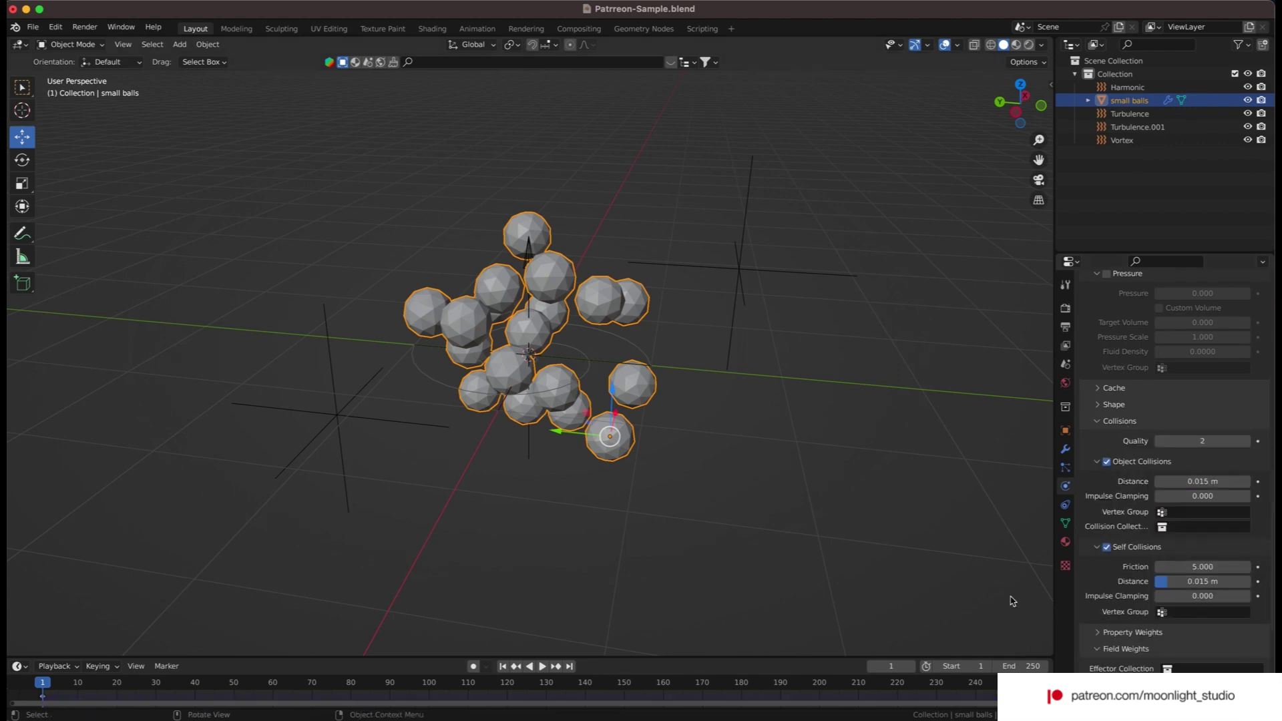
- Preview the self-colliding balls past frame 85 from a side view, then rewind to frame 1
click(747, 458)
middle_drag(746, 458, 717, 514)
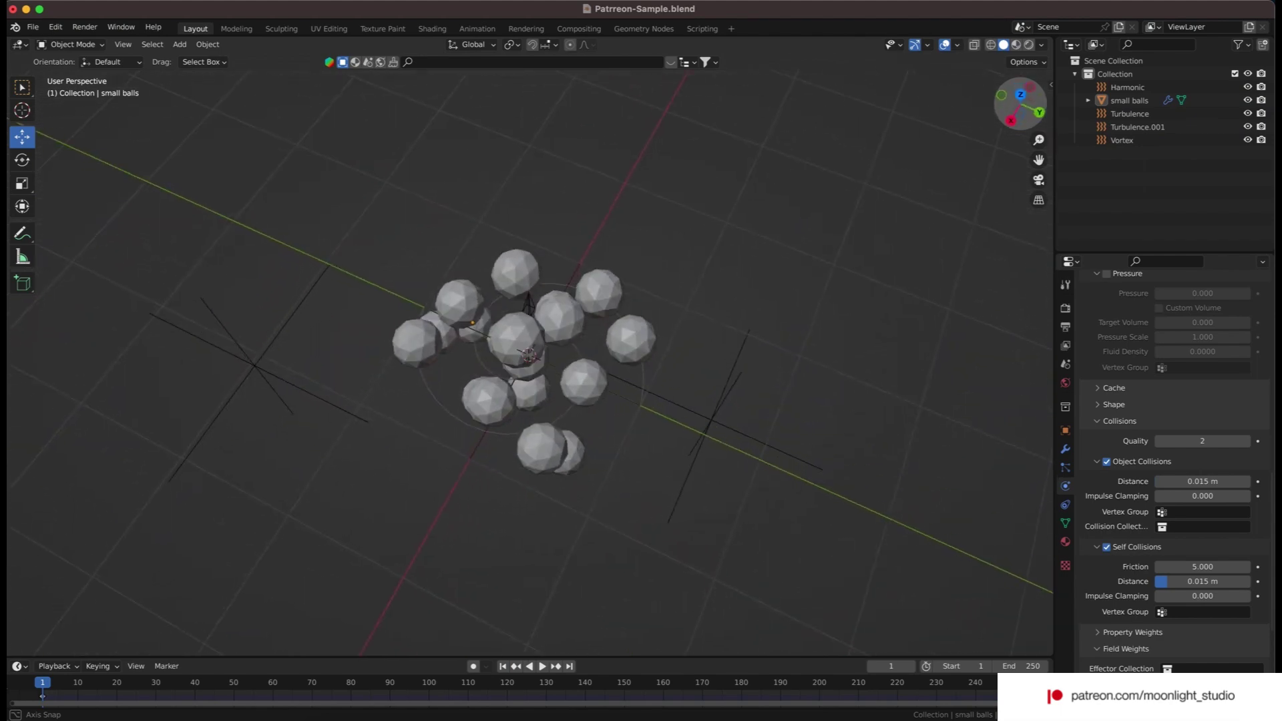
drag(1020, 100, 1001, 117)
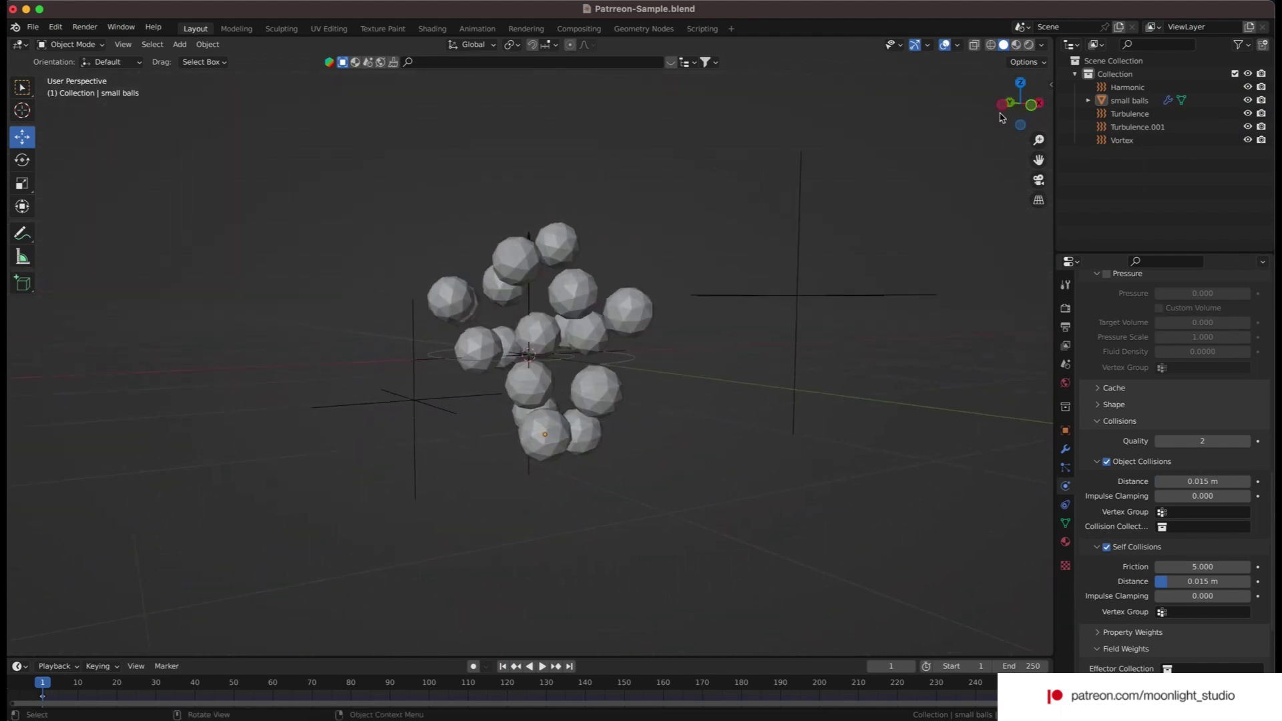
click(542, 666)
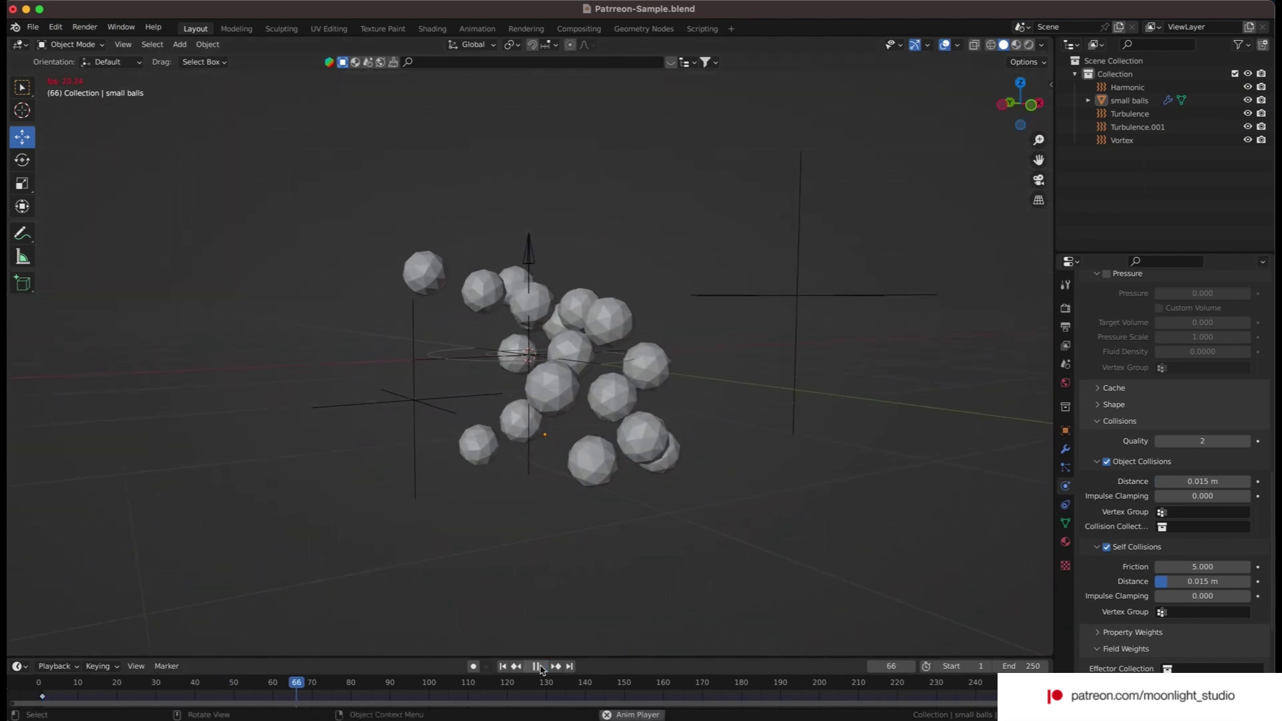
click(540, 666)
drag(1020, 104, 1028, 108)
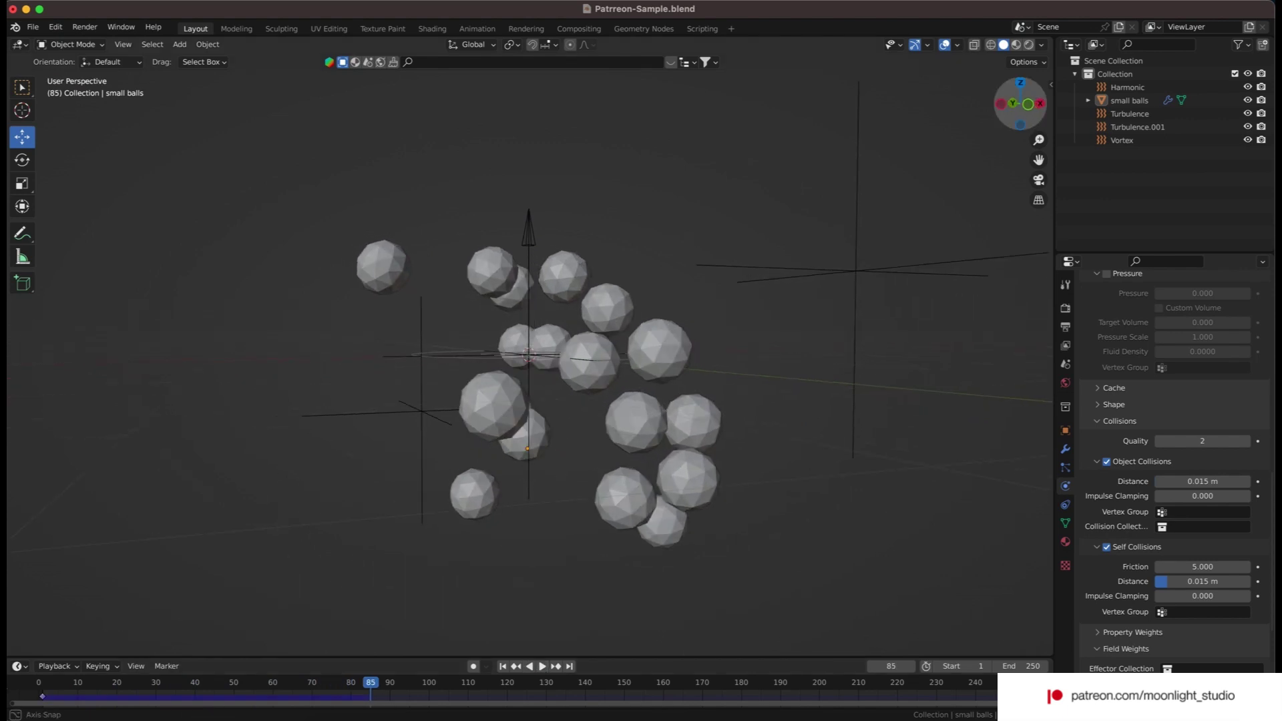
key(shift+Left)
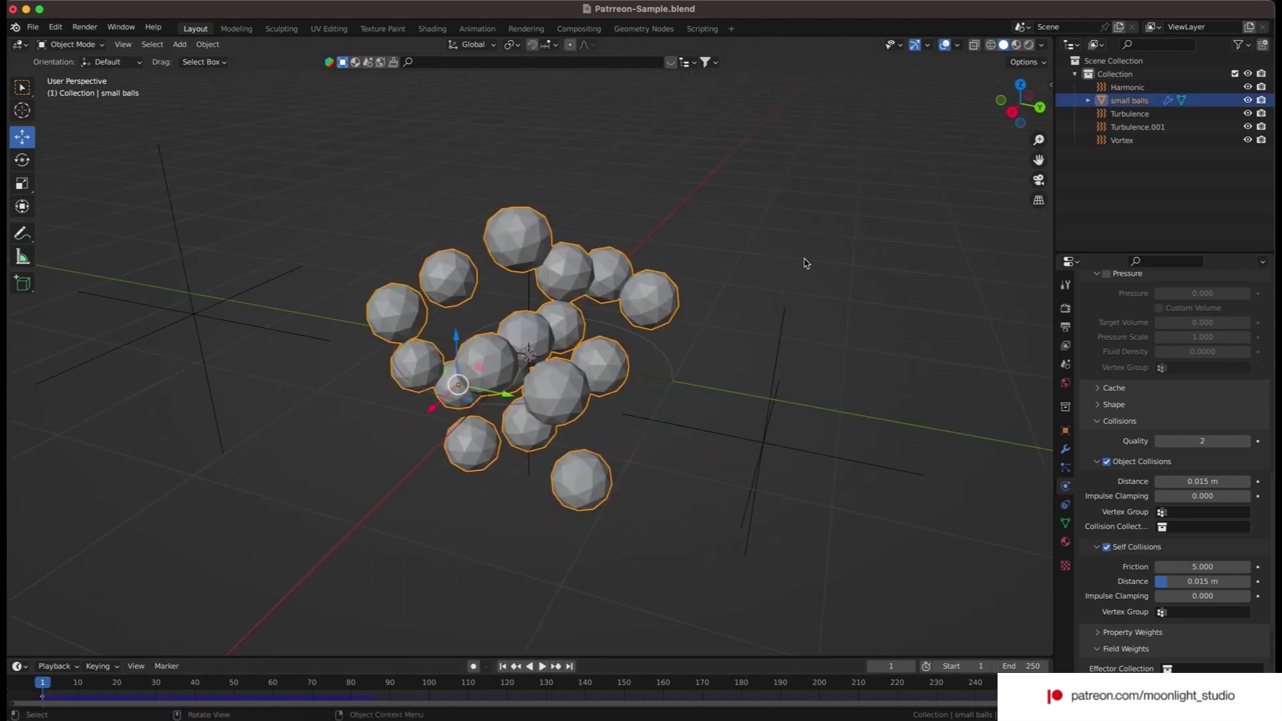
- Apply the Rubber cloth preset to the small balls and enable Pressure
scroll(1246, 377, up, 15)
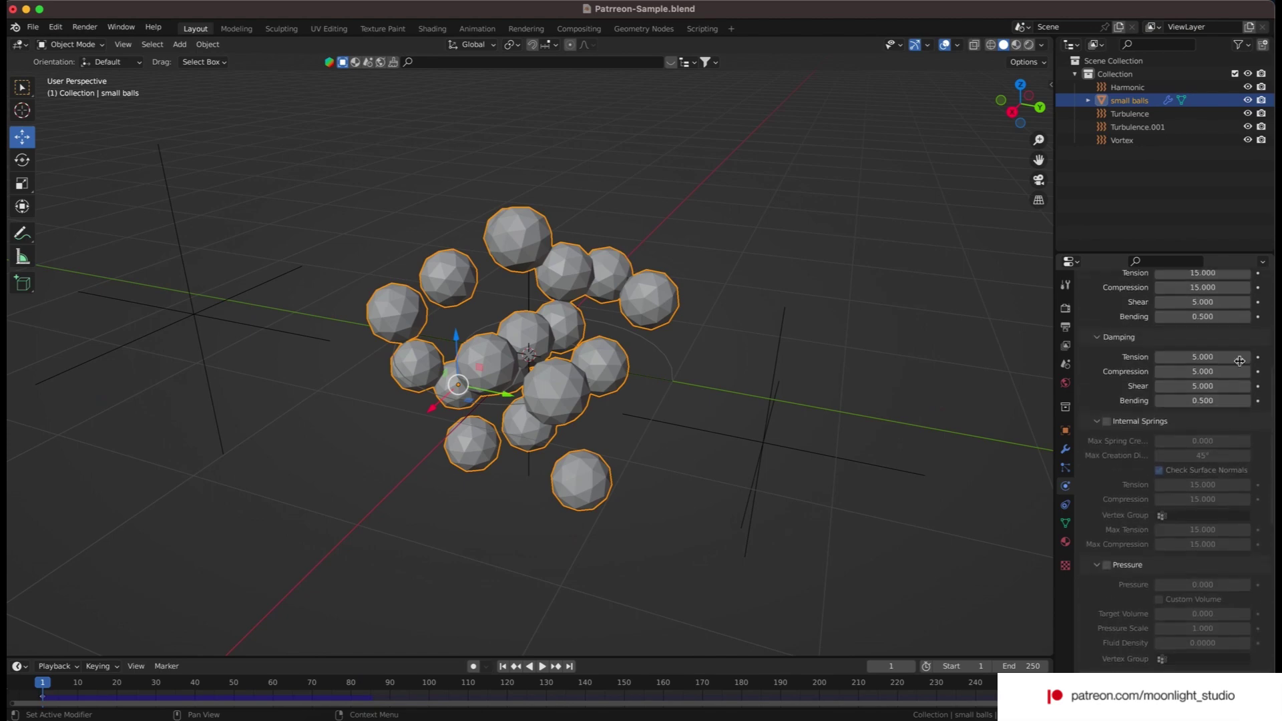
click(1245, 372)
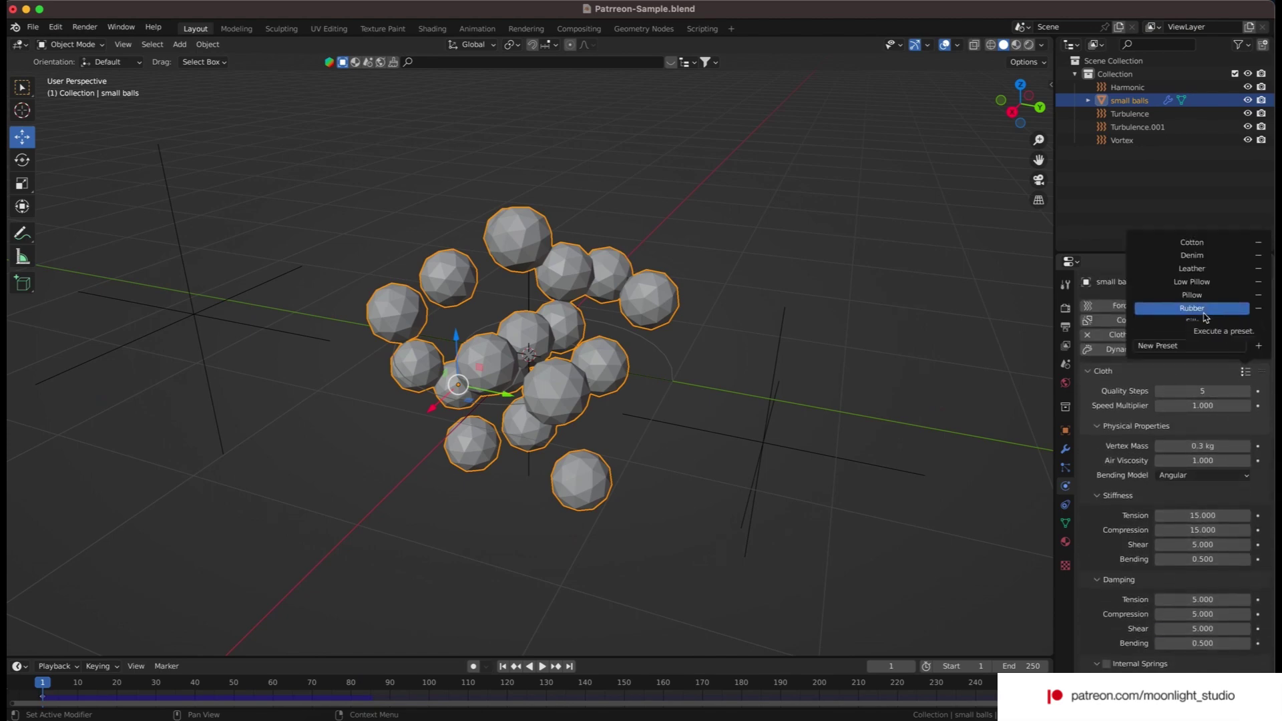
click(1192, 308)
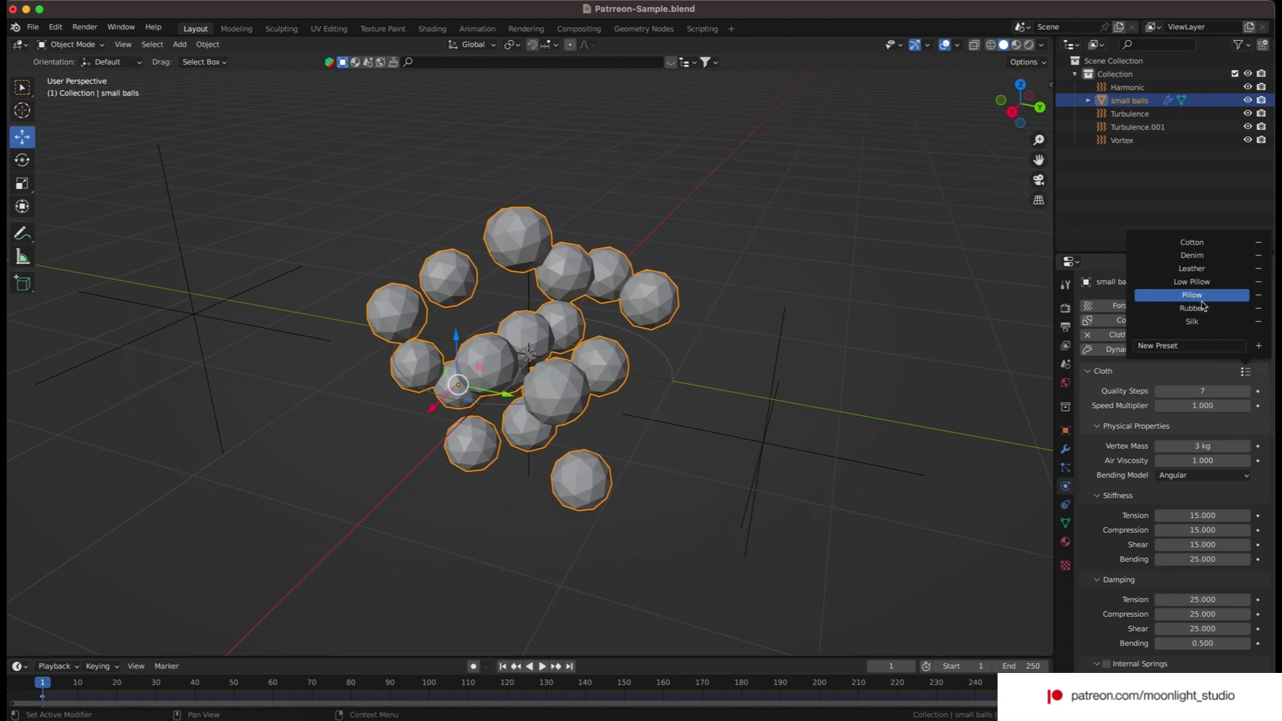
scroll(1117, 492, down, 5)
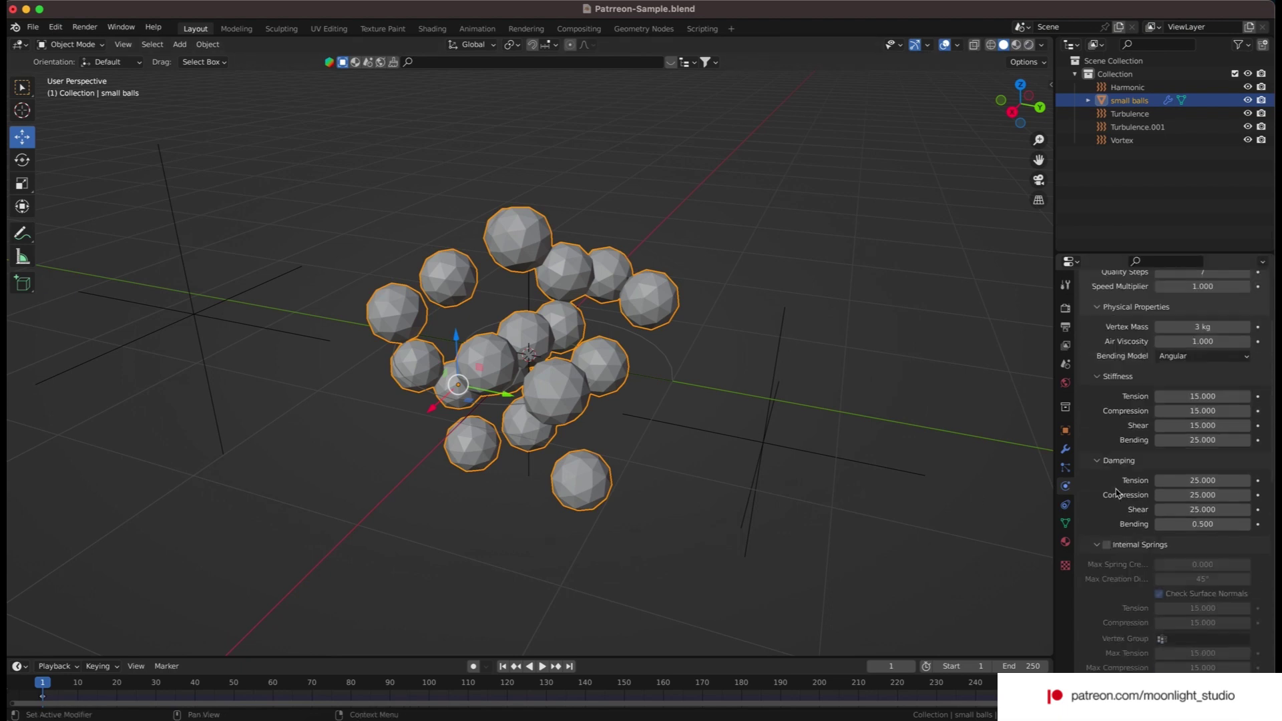
scroll(1116, 492, down, 8)
click(1106, 463)
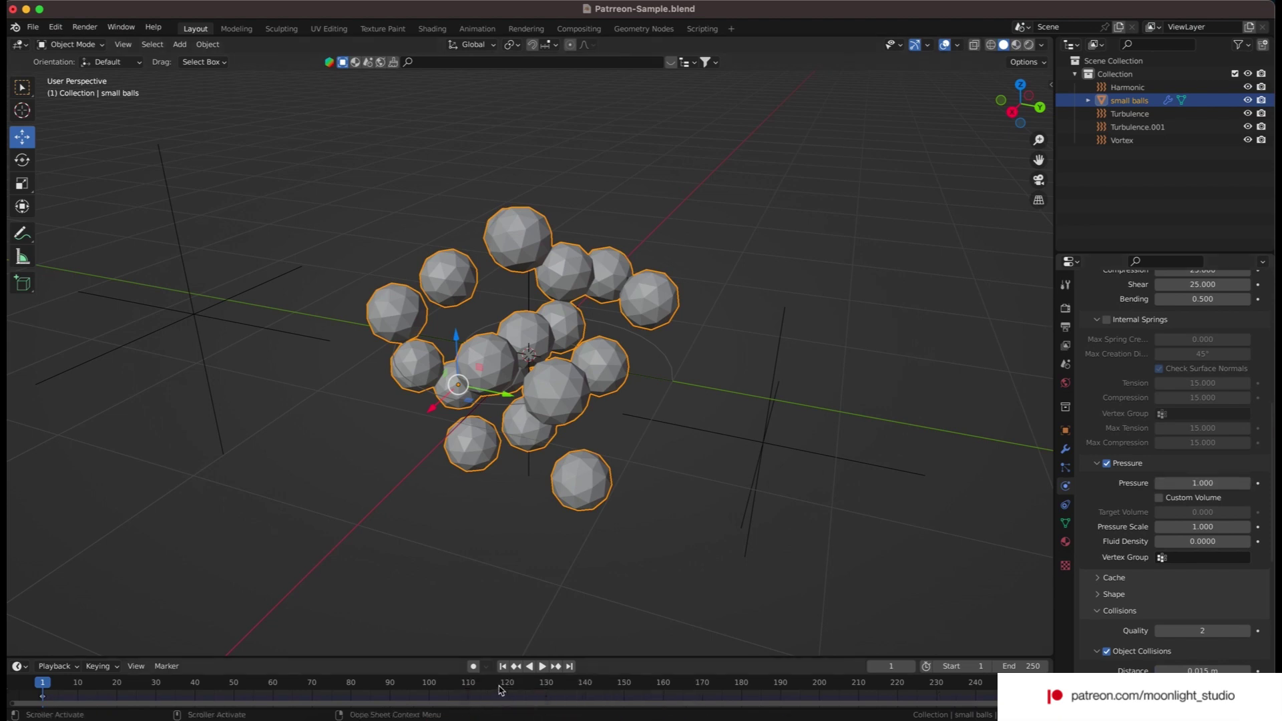
- Play the simulation, pause at frame 131, then step forward to frame 147
click(542, 666)
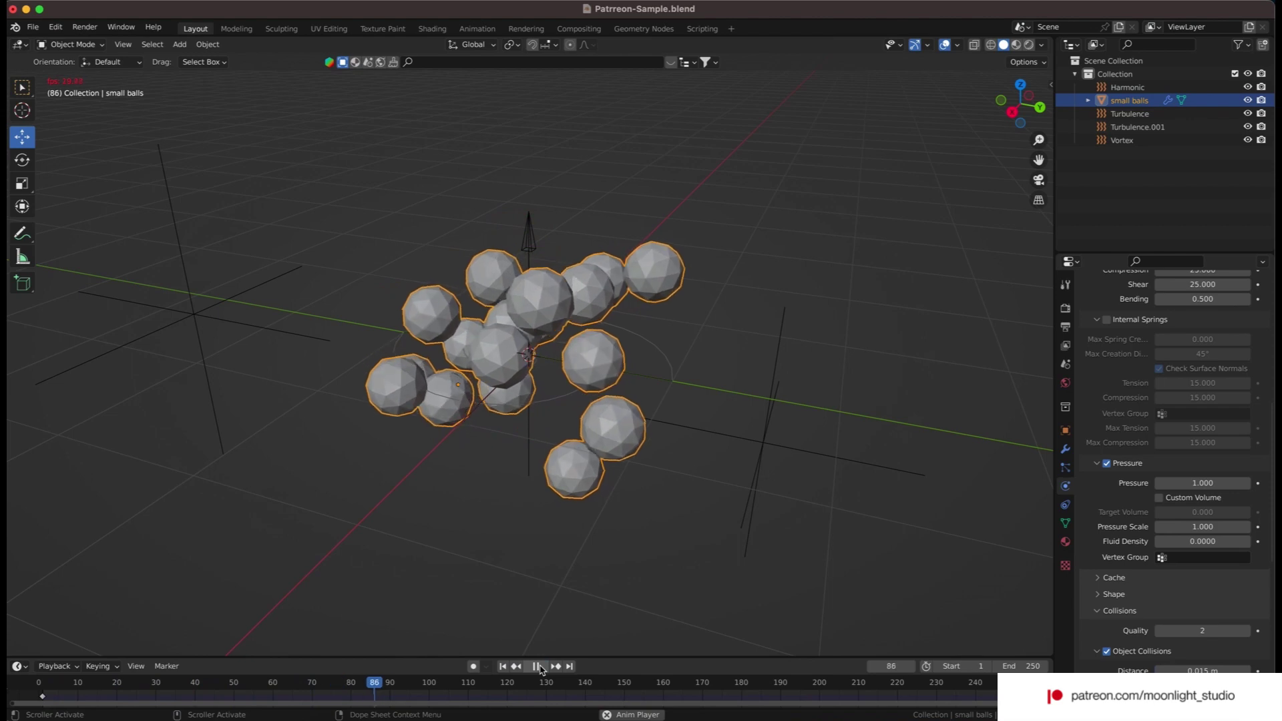
click(539, 666)
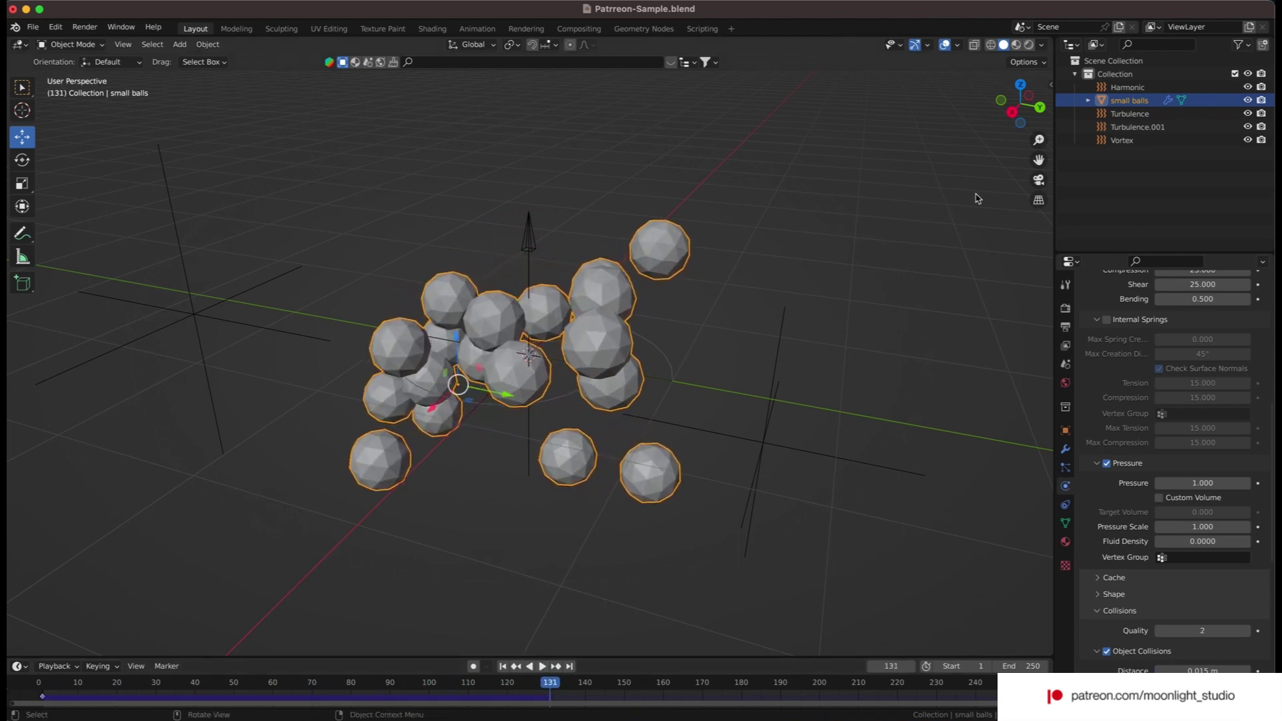
drag(1020, 102, 1001, 106)
scroll(691, 318, up, 2)
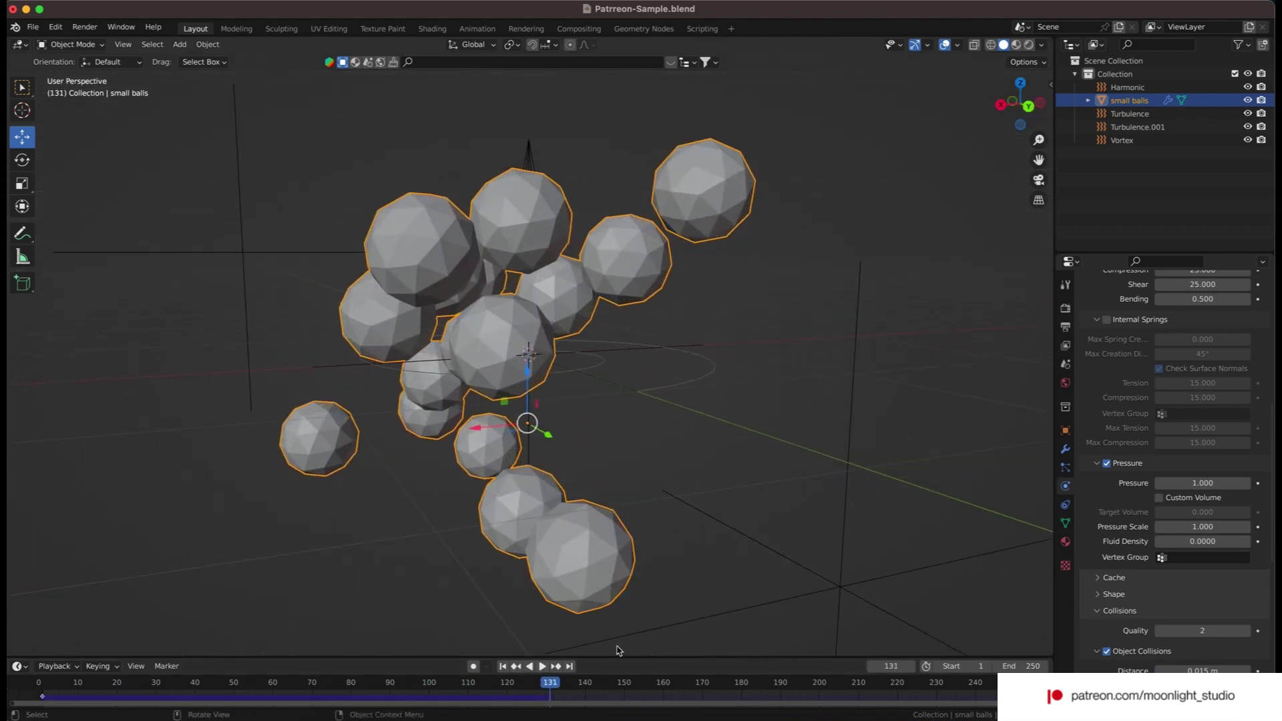
key(Right)
key(Right)
key(Right)
key(Right)
key(Right)
key(Right)
key(Right)
key(Right)
key(Right)
key(Right)
key(Right)
key(Right)
key(Right)
key(Right)
key(Right)
key(Right)
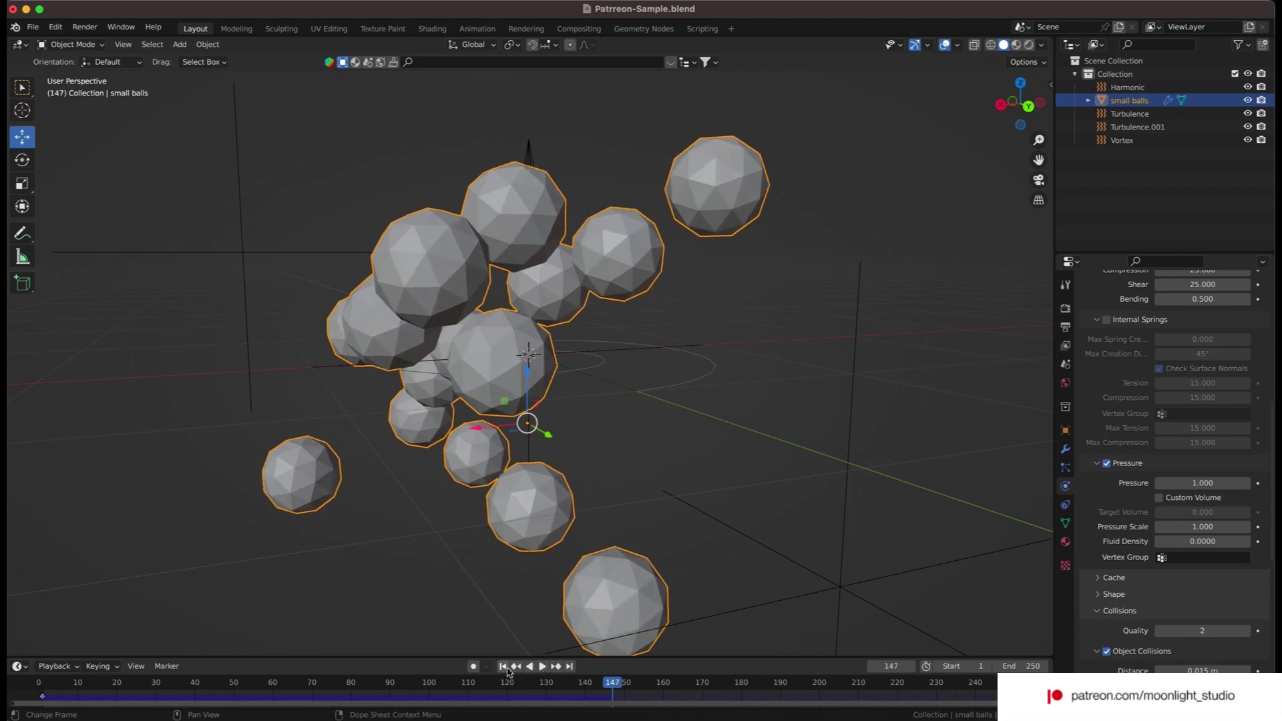
- Return to frame 1 and add a Subdivision Surface modifier with viewport level 2 to the small balls
click(504, 667)
click(1065, 449)
click(1173, 305)
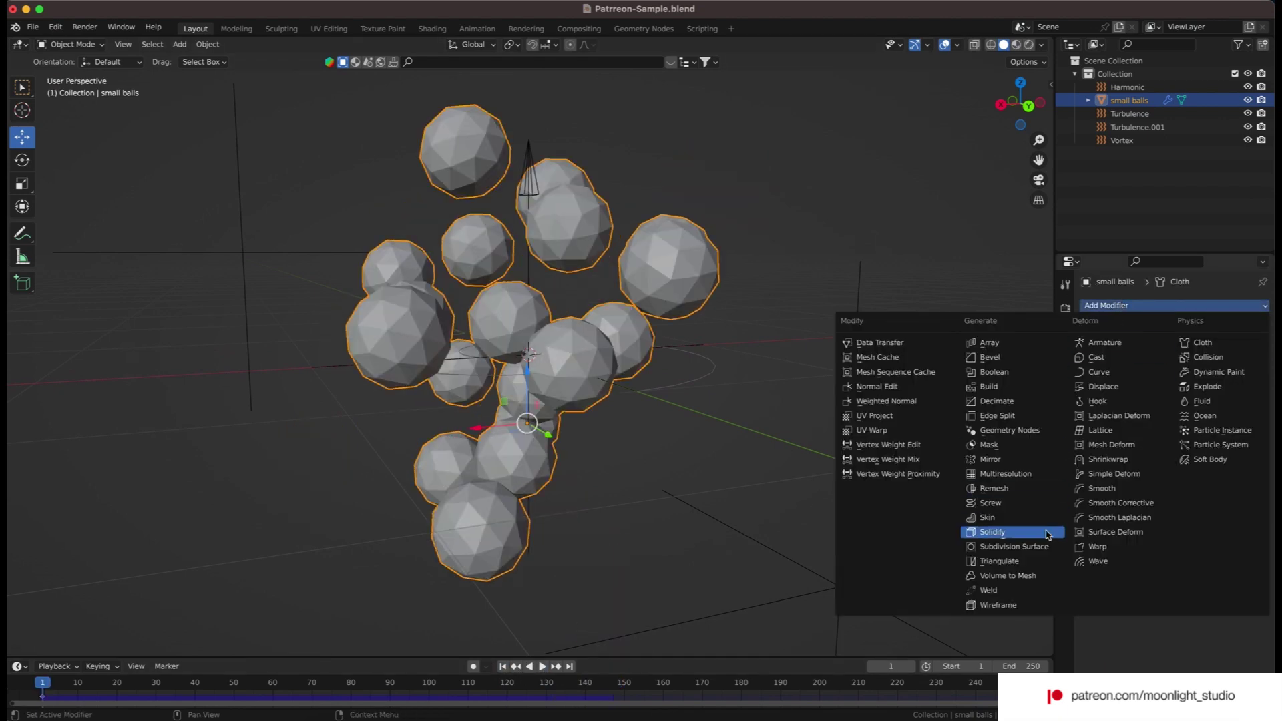
click(1014, 549)
click(1240, 407)
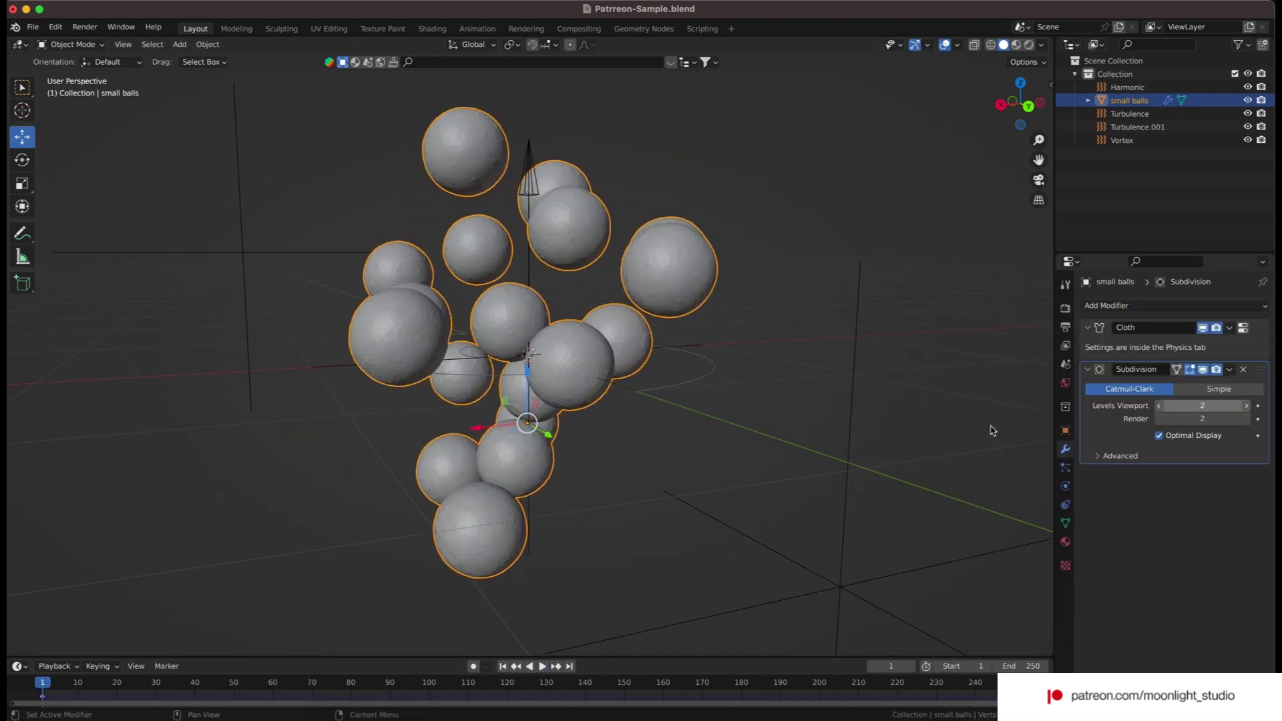
- Shade the small balls smooth, deselect them and return to the cloth physics settings
right_click(596, 393)
click(598, 397)
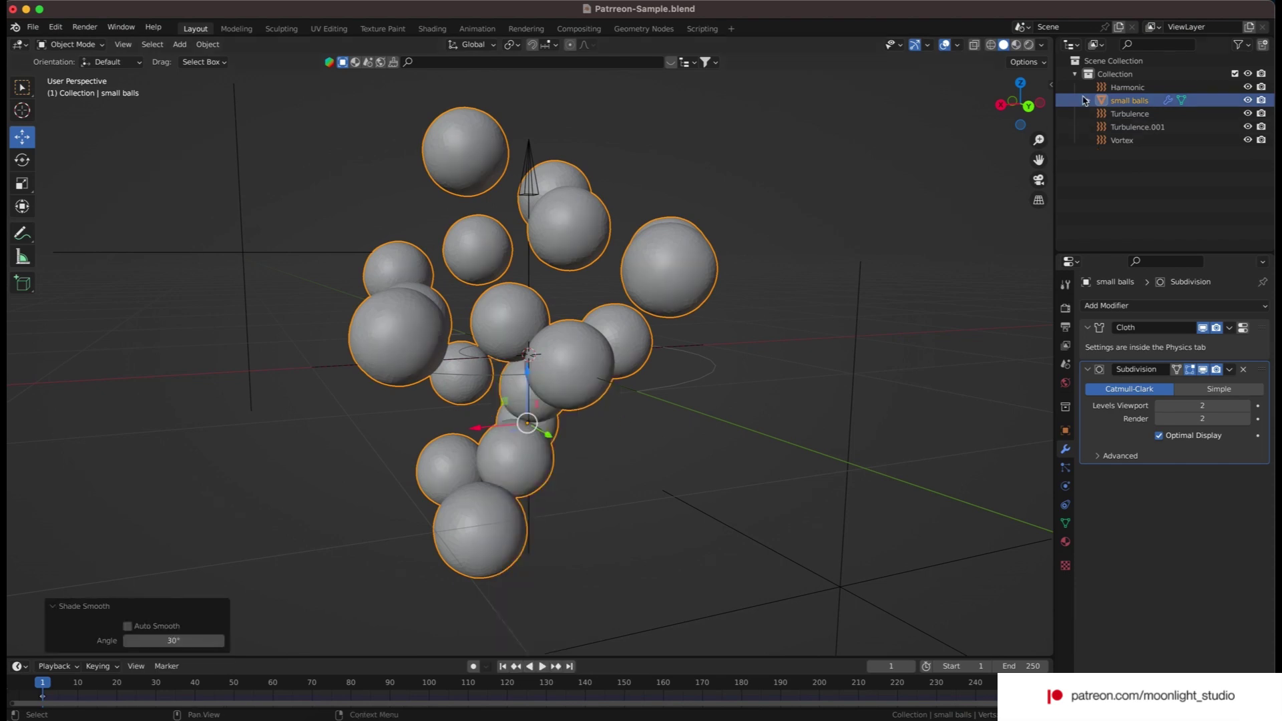
key(alt+a)
middle_drag(547, 544, 619, 548)
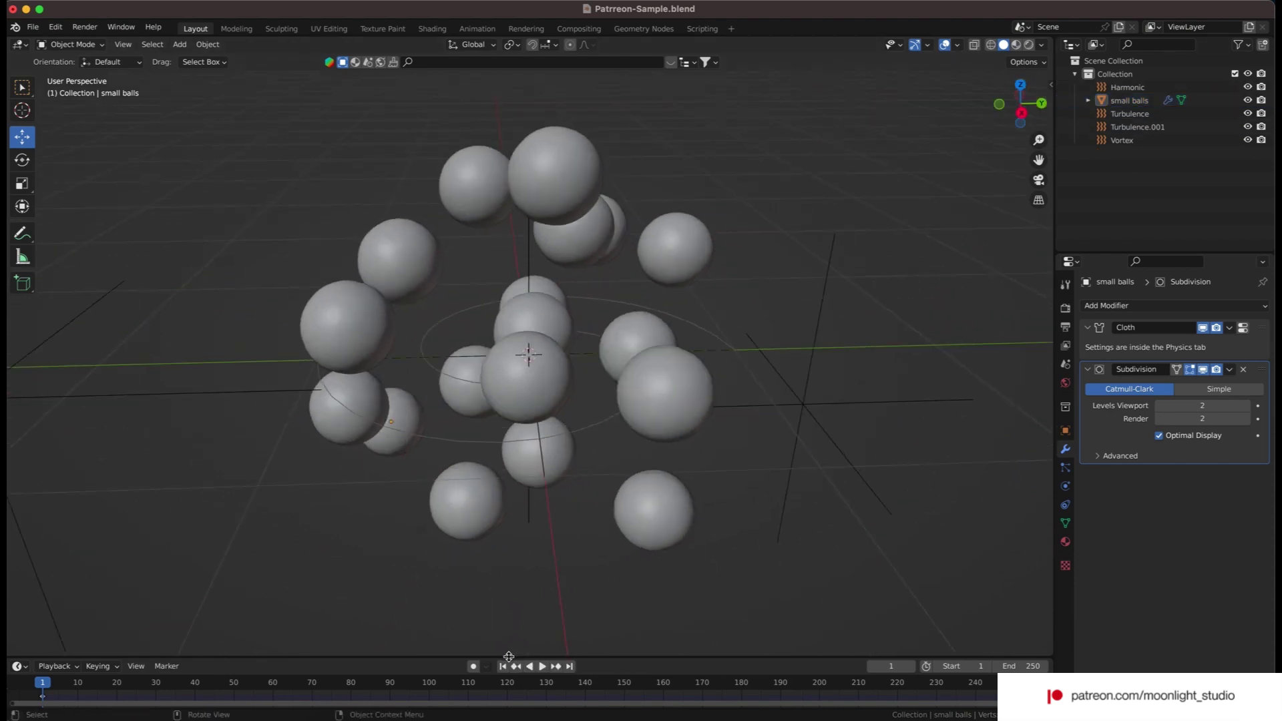
middle_drag(542, 666, 604, 658)
click(1066, 485)
- Lower the small balls' cloth stiffness values, set all damping to 20 and pressure to 0.2
scroll(1183, 591, up, 5)
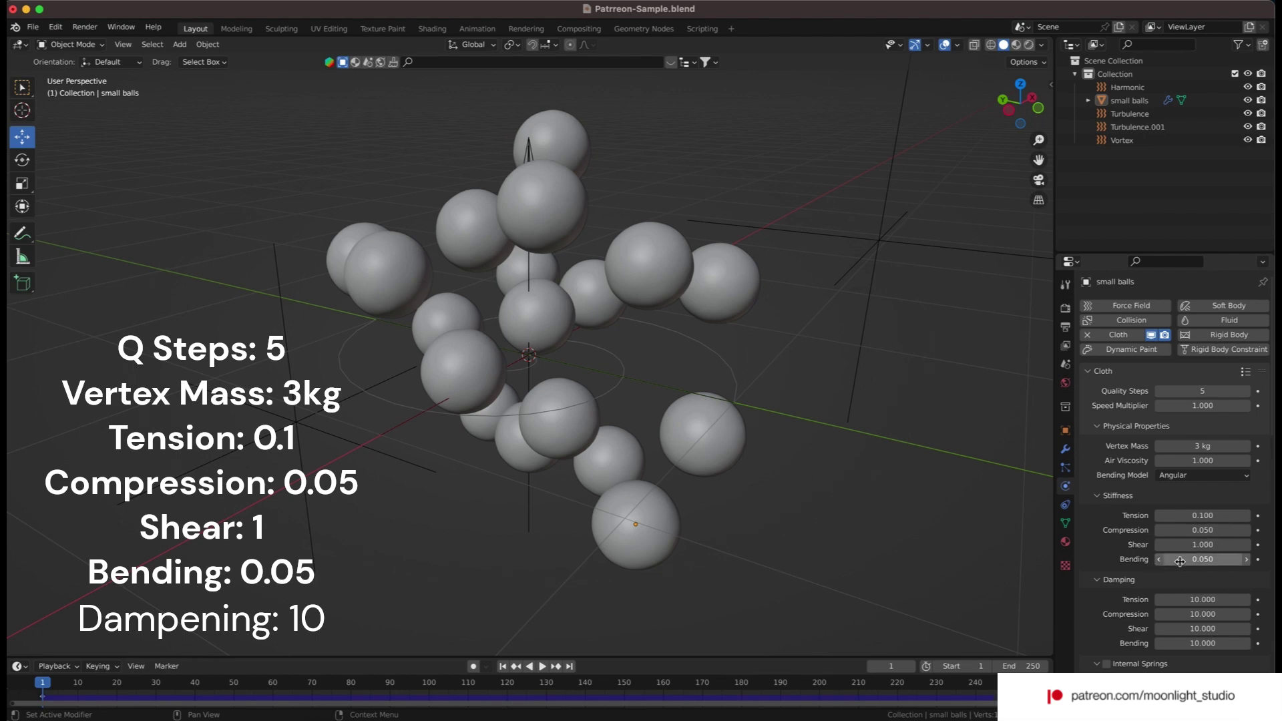
scroll(1181, 599, down, 3)
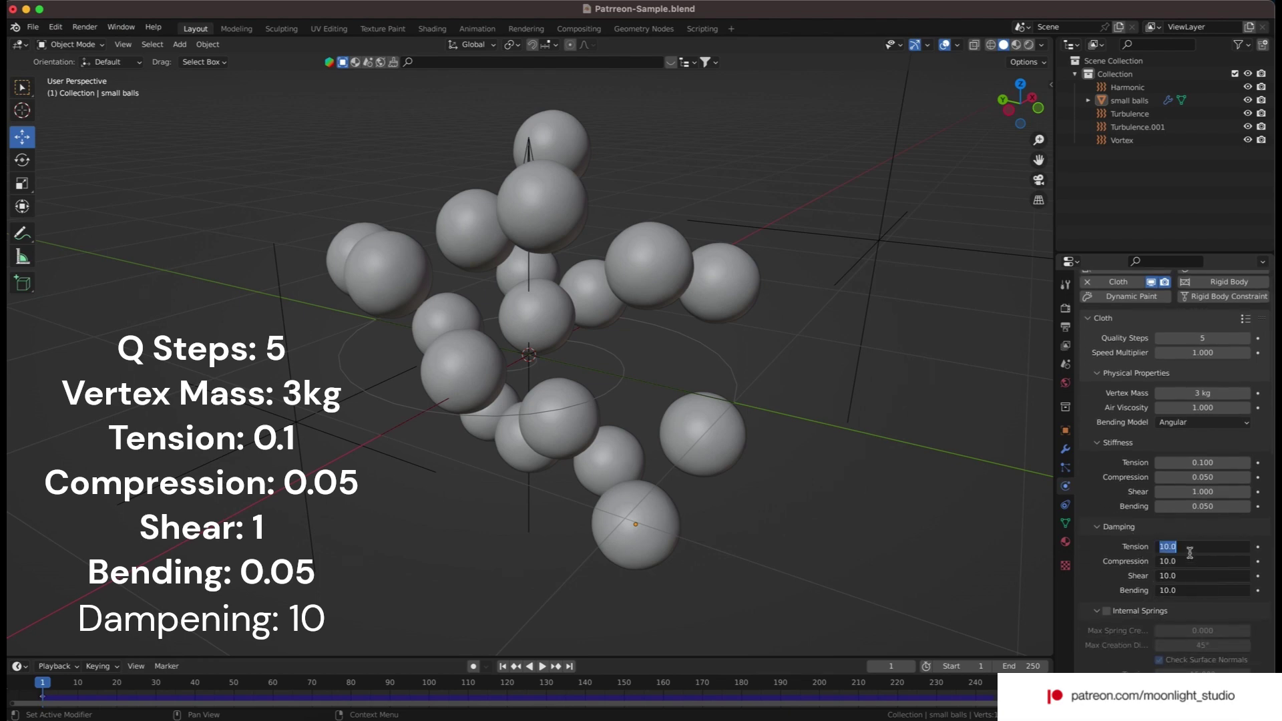
key(Return)
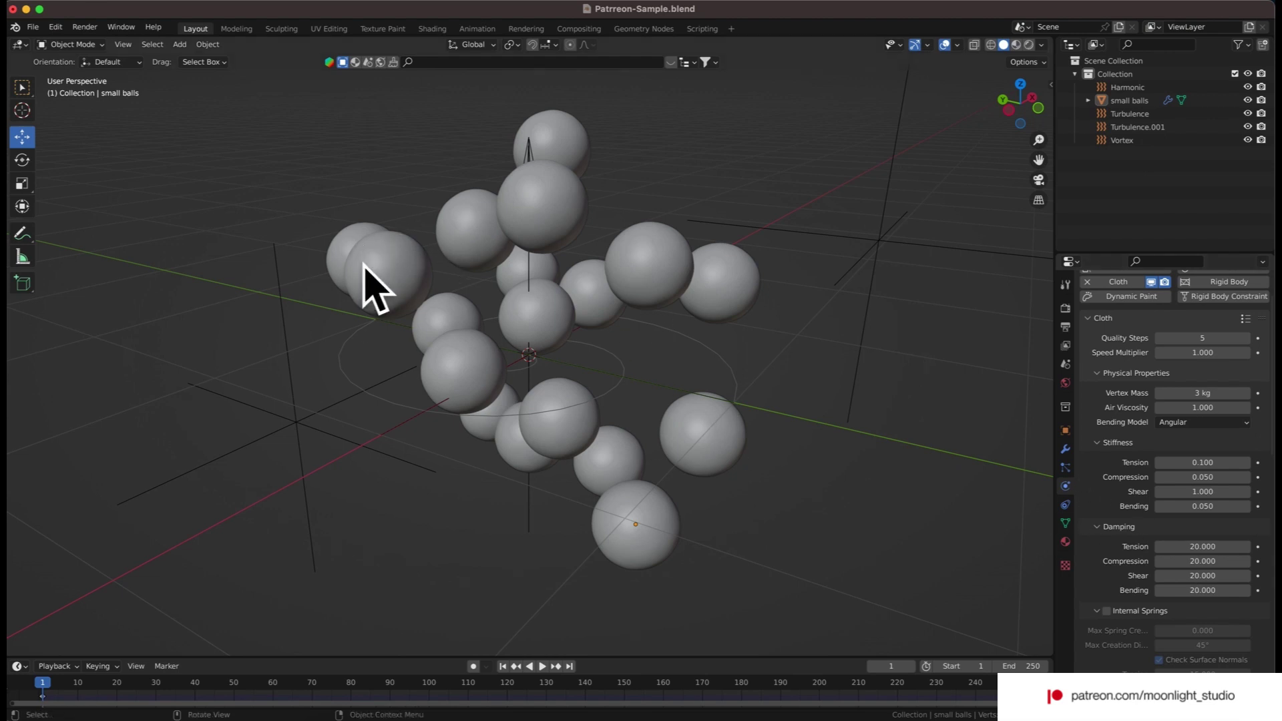
scroll(1128, 468, down, 8)
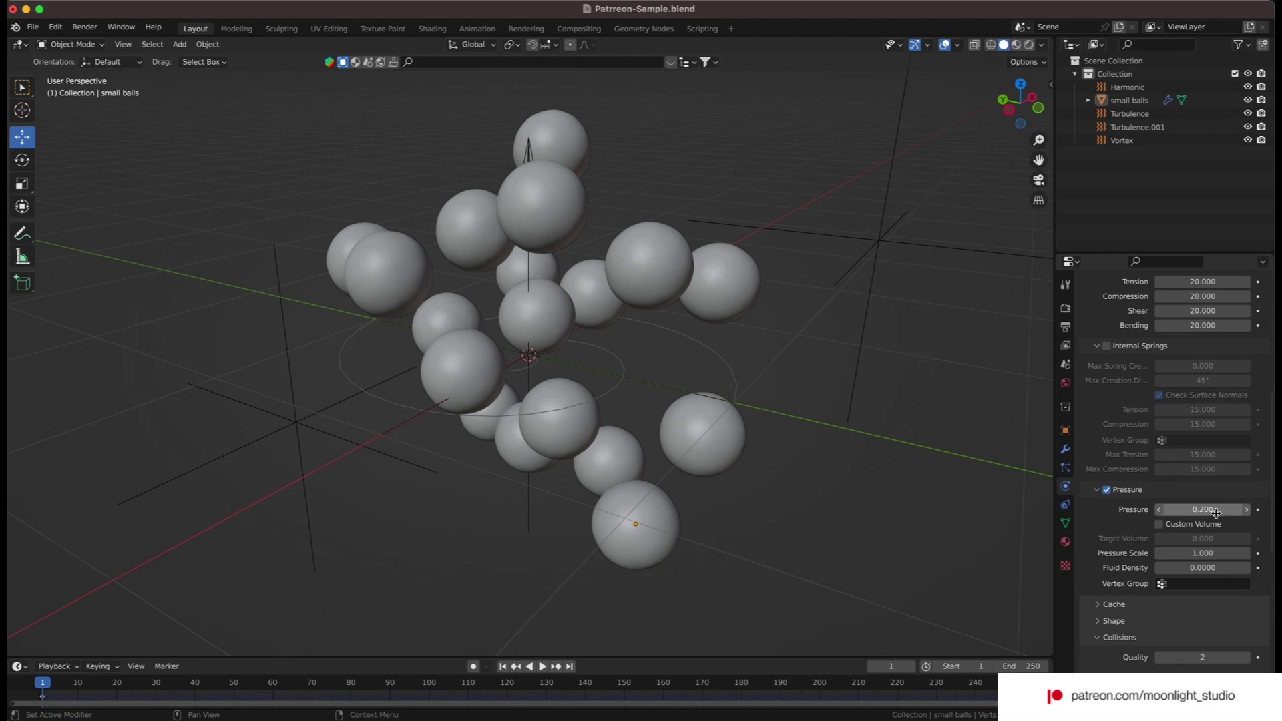
scroll(1175, 593, down, 8)
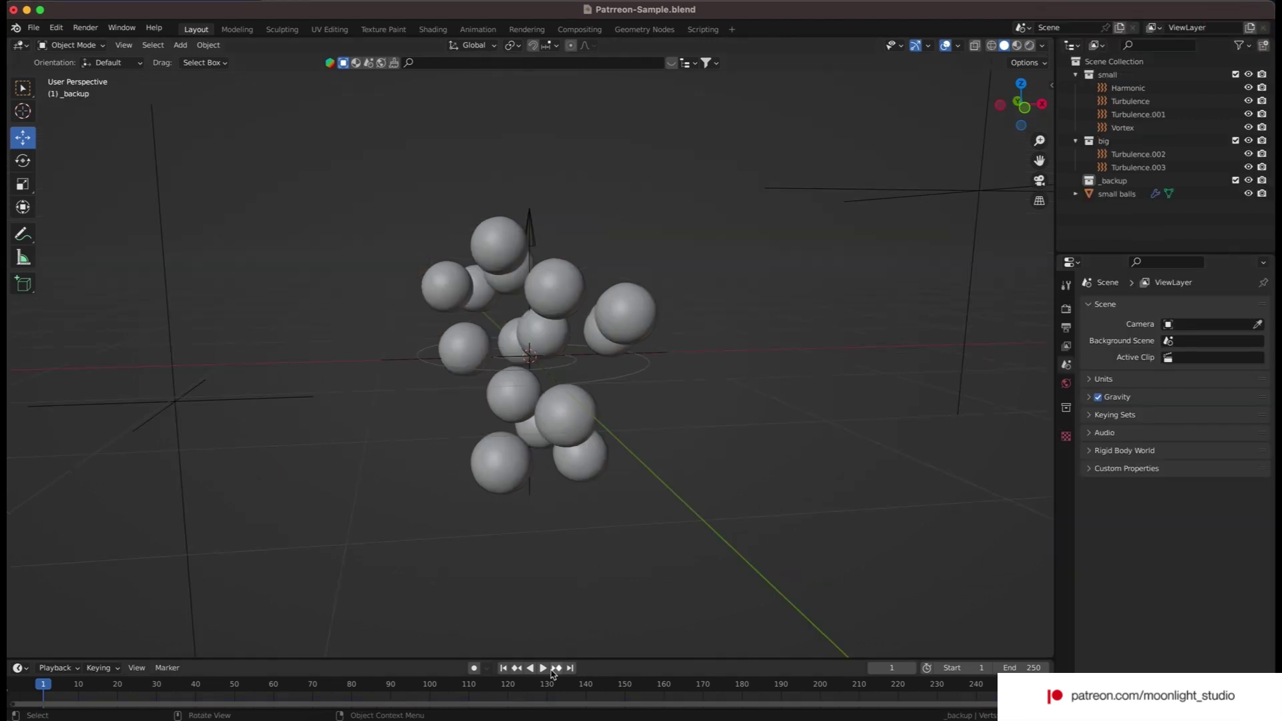
- Replay the simulation to frame 153, rewind to frame 1 and clear the selection
click(542, 667)
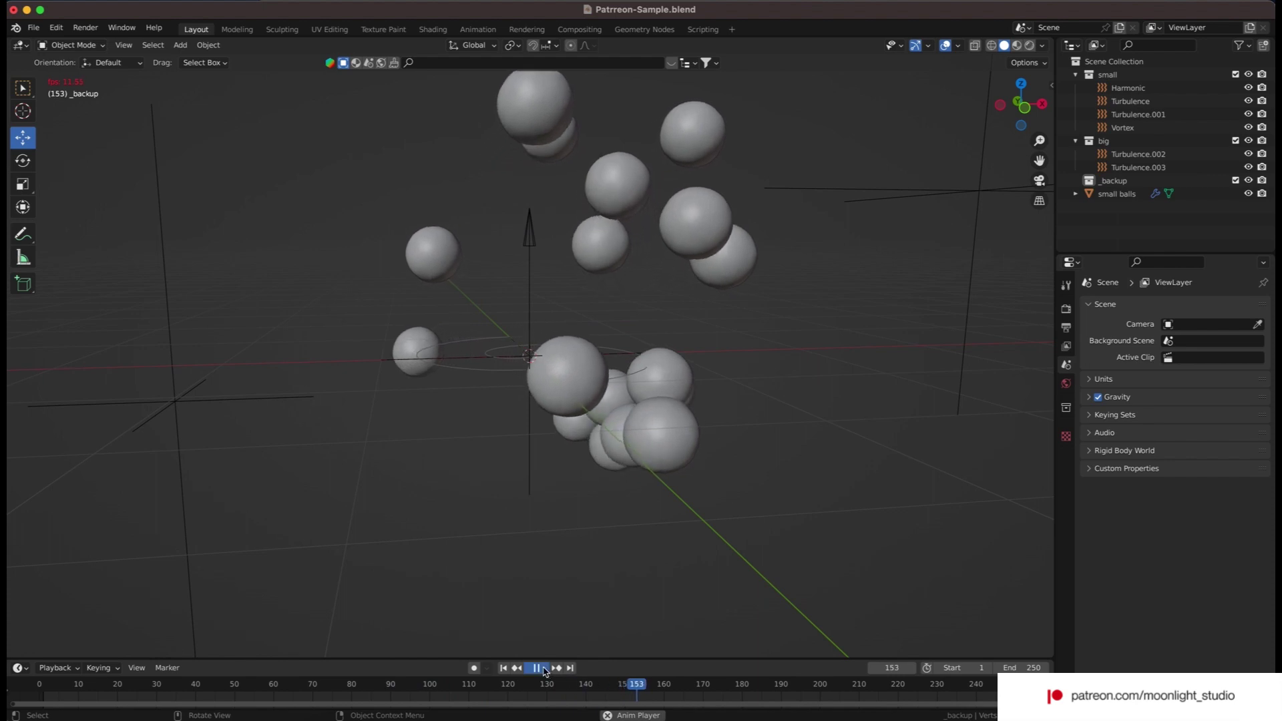
click(536, 667)
click(504, 667)
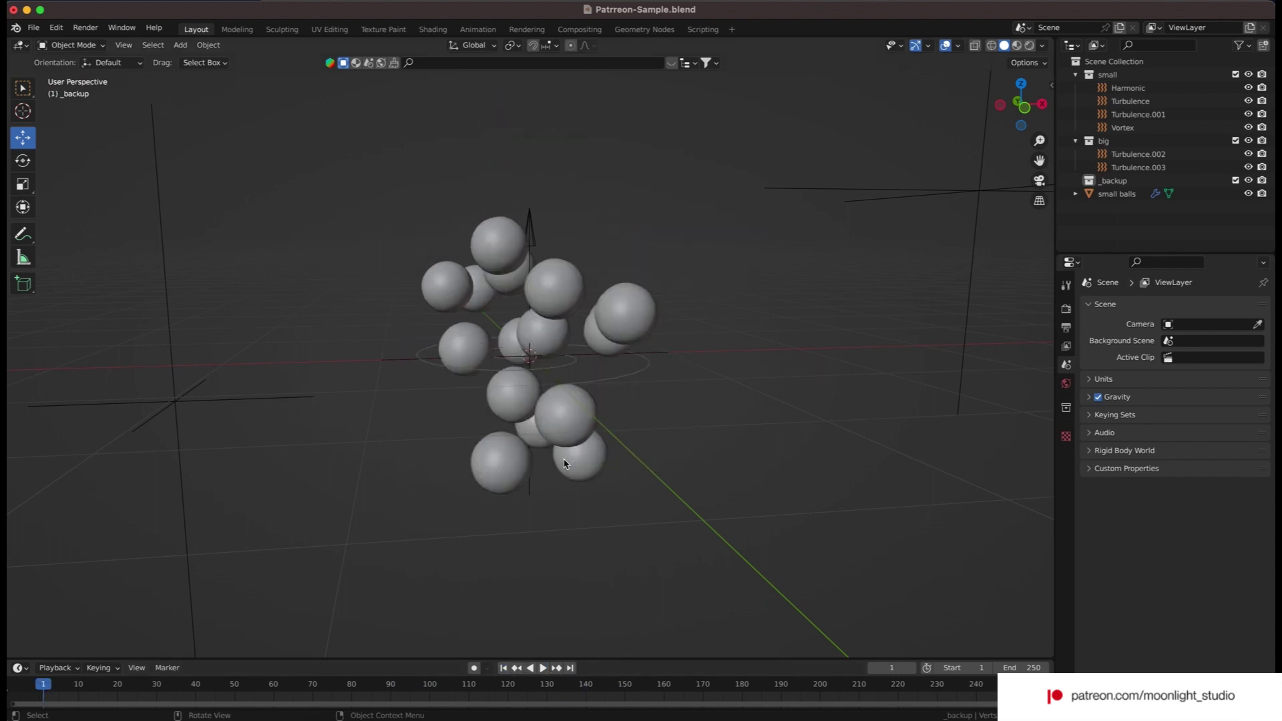
click(564, 463)
click(314, 185)
- Add a Round Cube, set it to the Quadsphere preset with 32 arc divisions
click(180, 45)
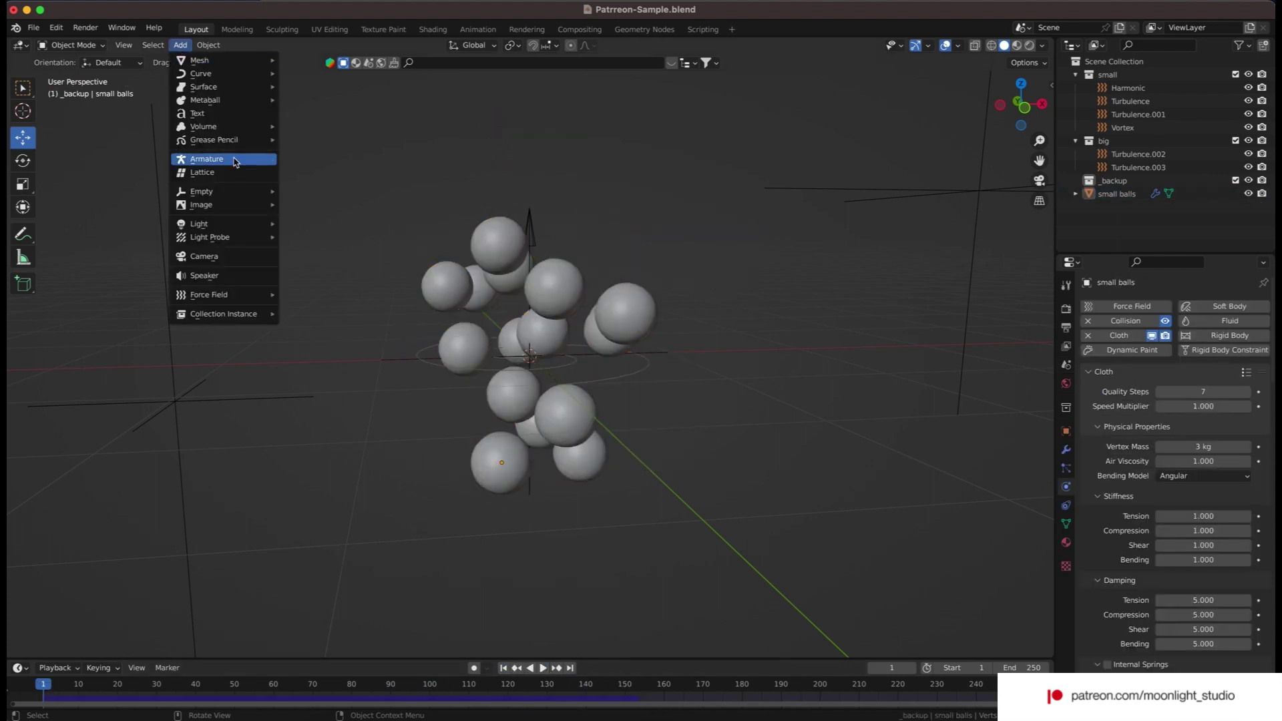
mouse_move(416, 717)
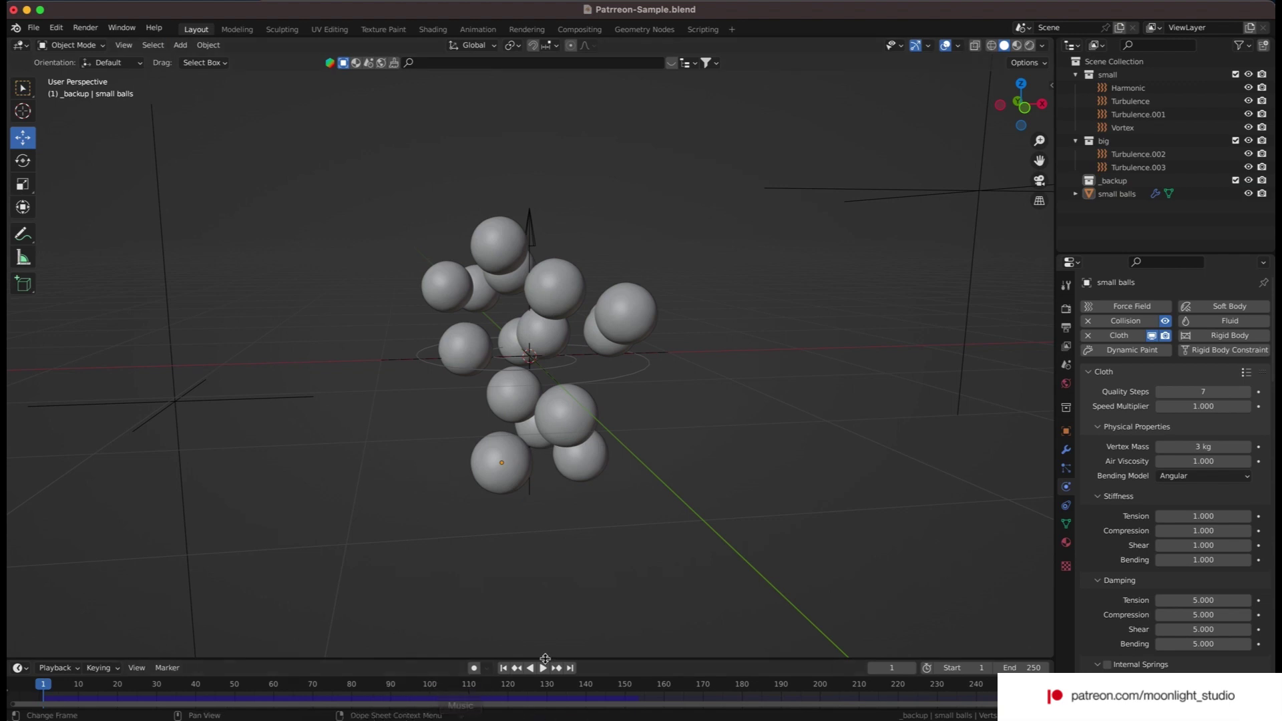
key(shift+a)
mouse_move(765, 457)
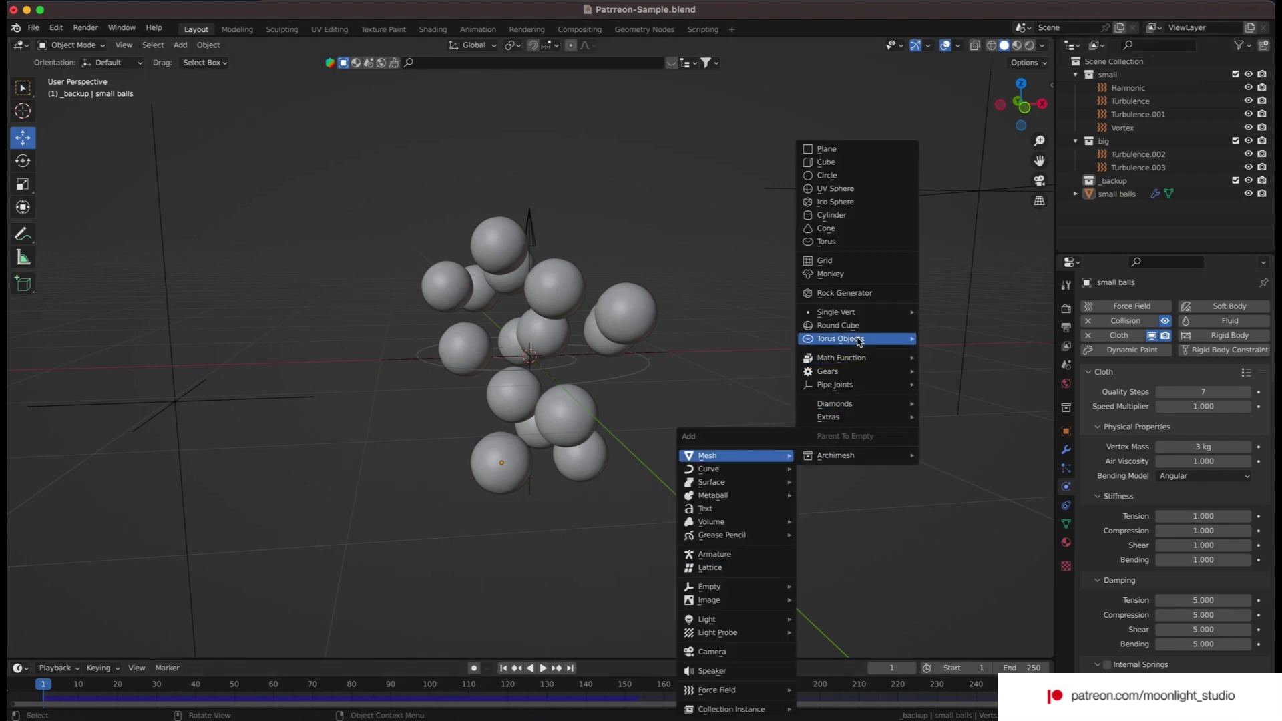
click(844, 327)
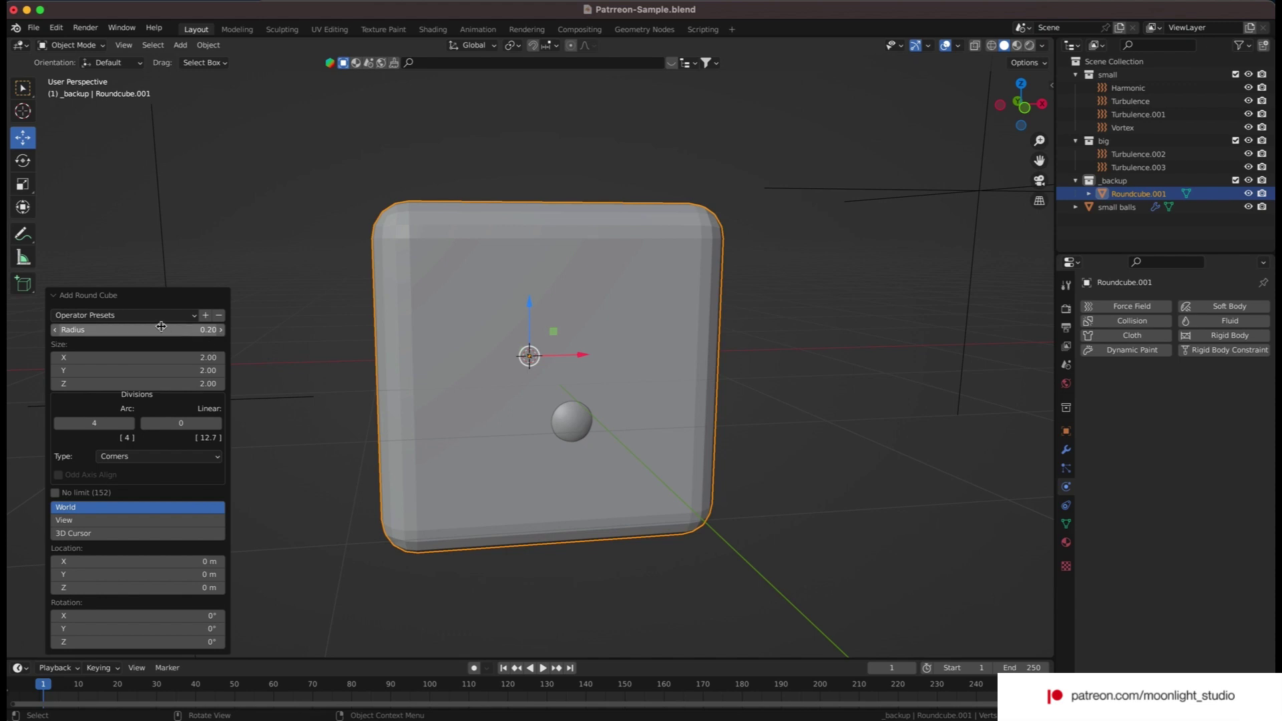
click(120, 315)
click(139, 415)
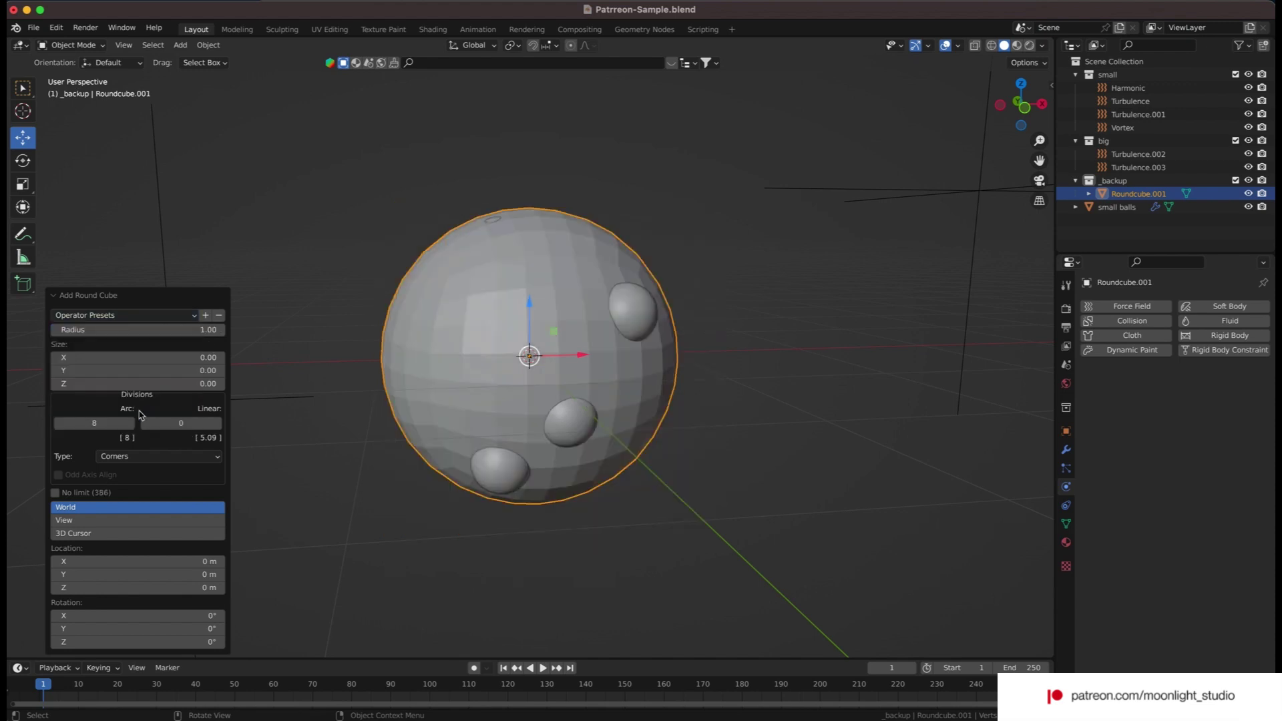
click(112, 426)
key(Return)
click(112, 427)
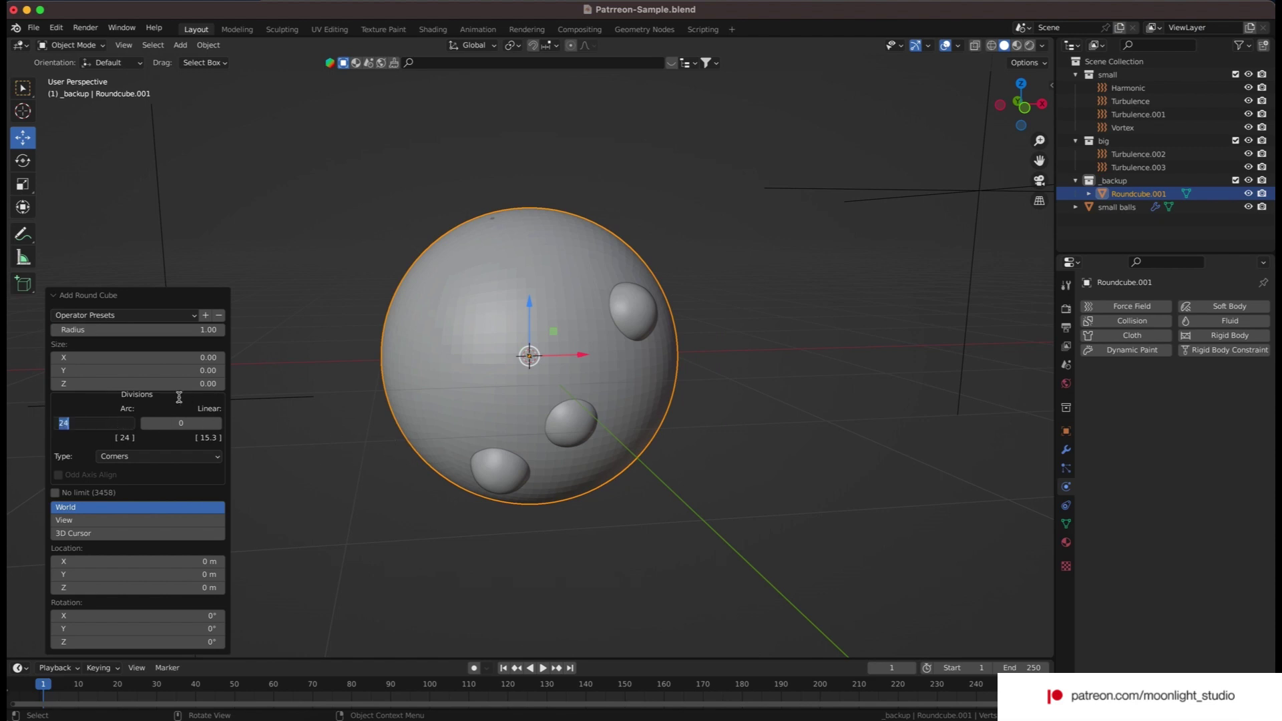
text(32)
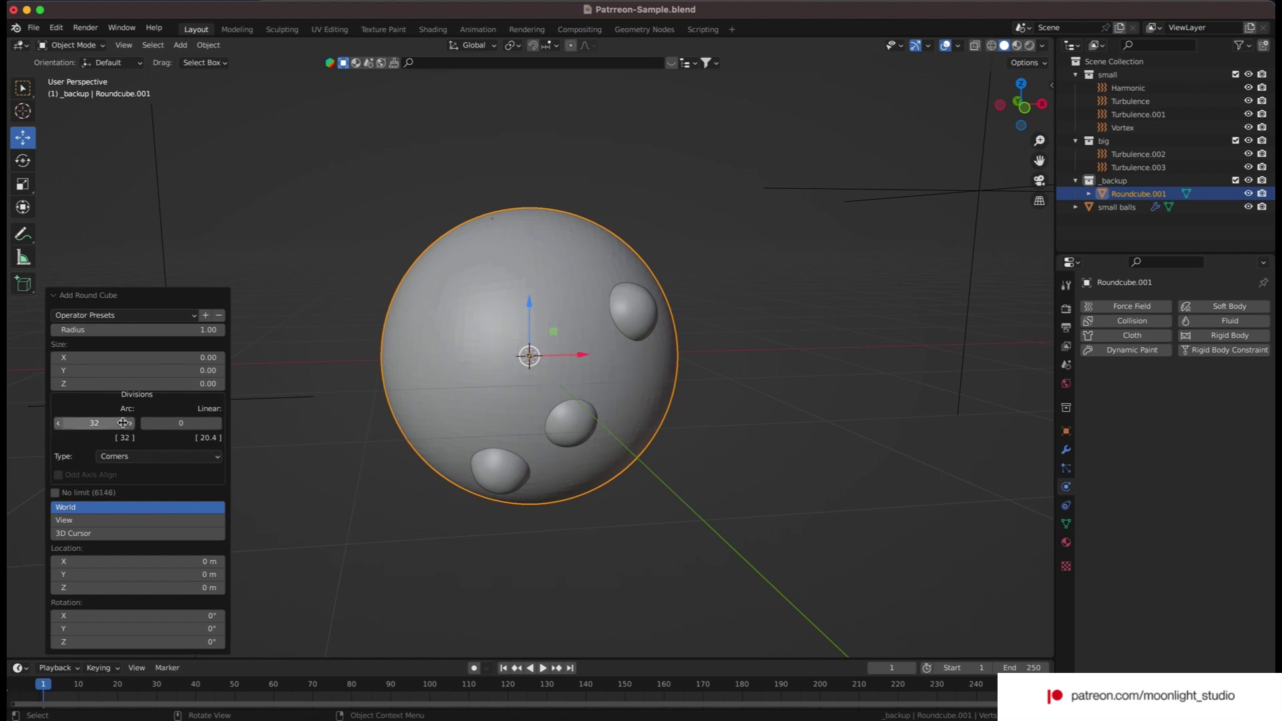
key(Return)
- Scale the sphere to 1.165, shade it auto smooth, and move it out of _backup
key(s)
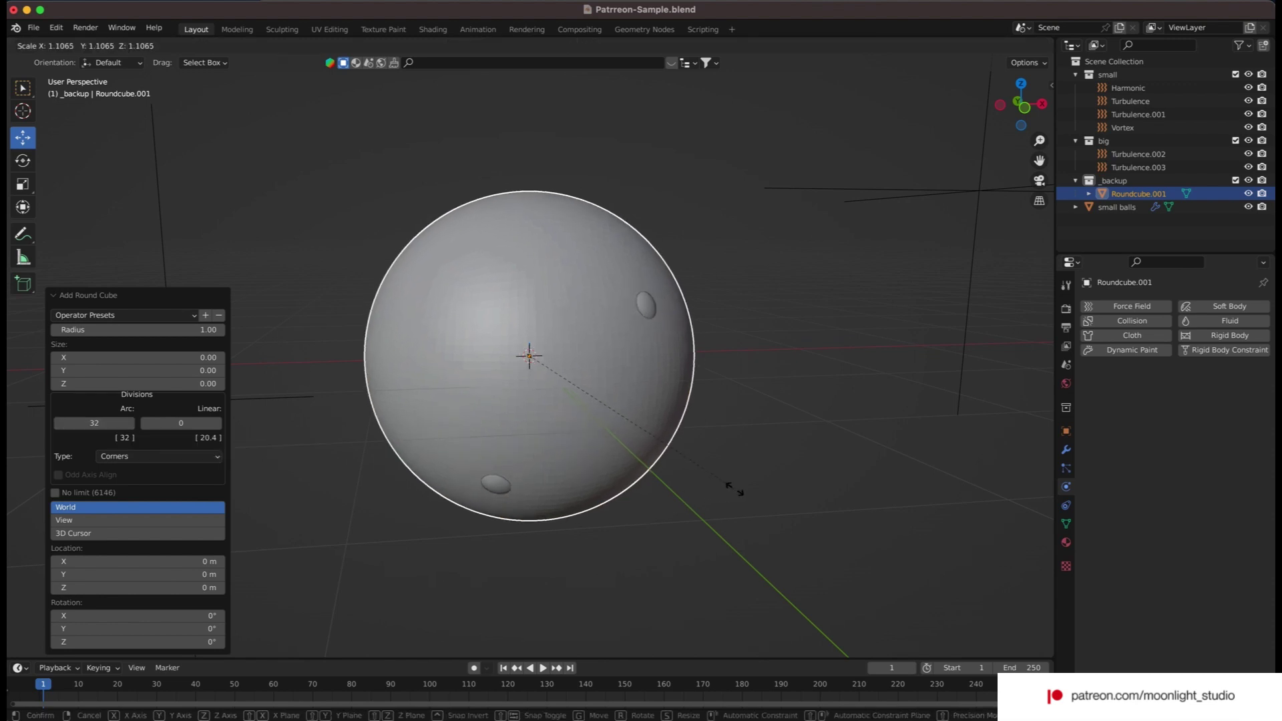
click(751, 495)
right_click(701, 338)
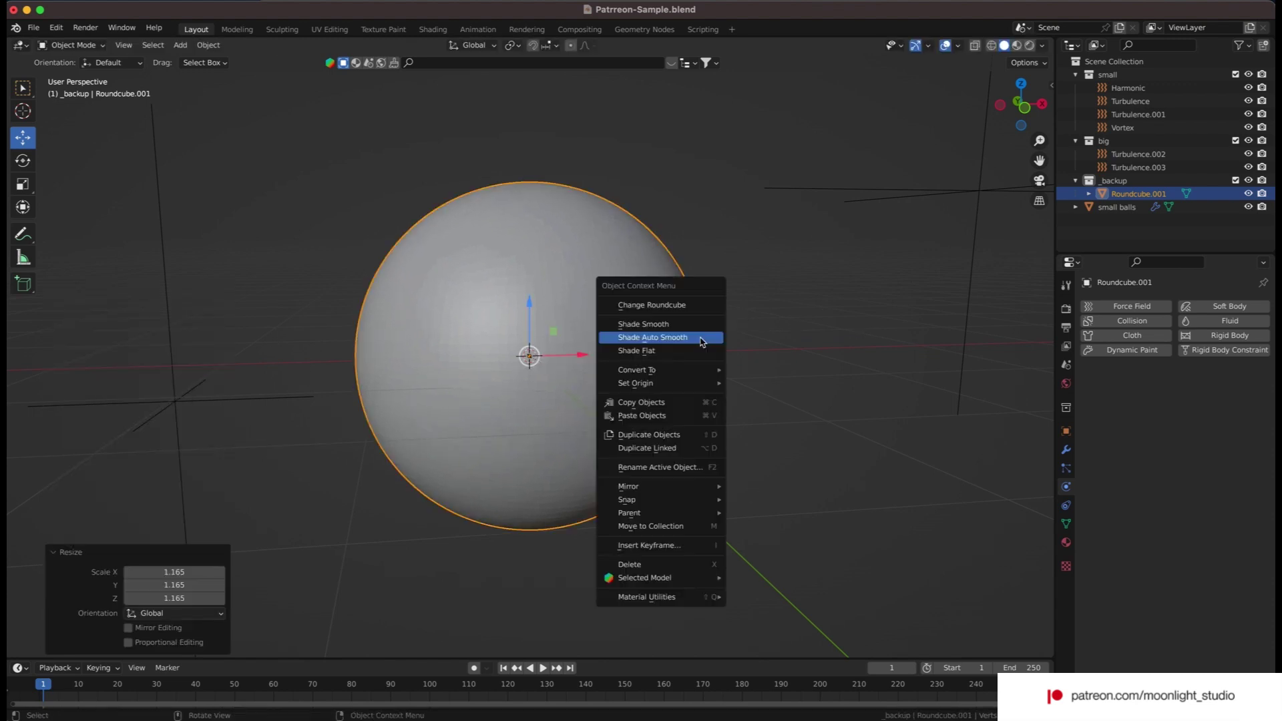
click(701, 338)
mouse_move(1022, 105)
mouse_down()
mouse_move(1002, 110)
mouse_move(1016, 108)
mouse_up()
drag(1135, 194, 1119, 225)
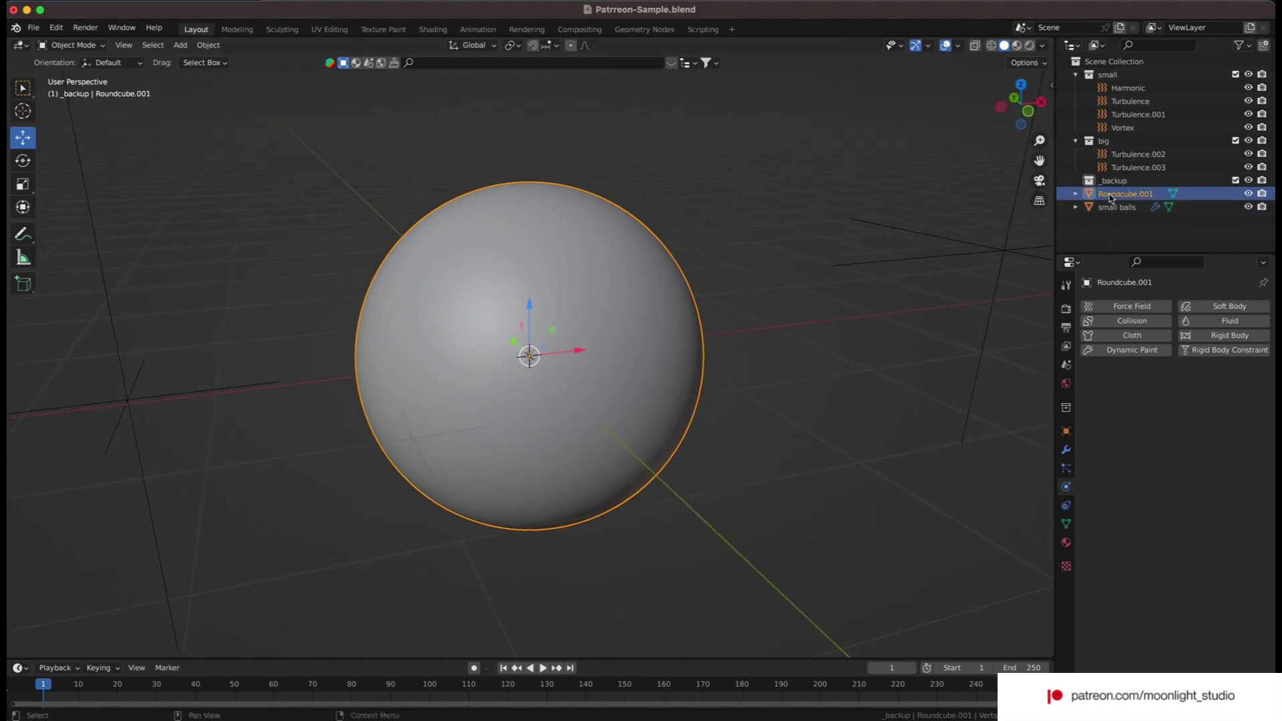
double_click(1109, 194)
- Name the sphere 'big cloth' and give it cloth physics
text(big cloth)
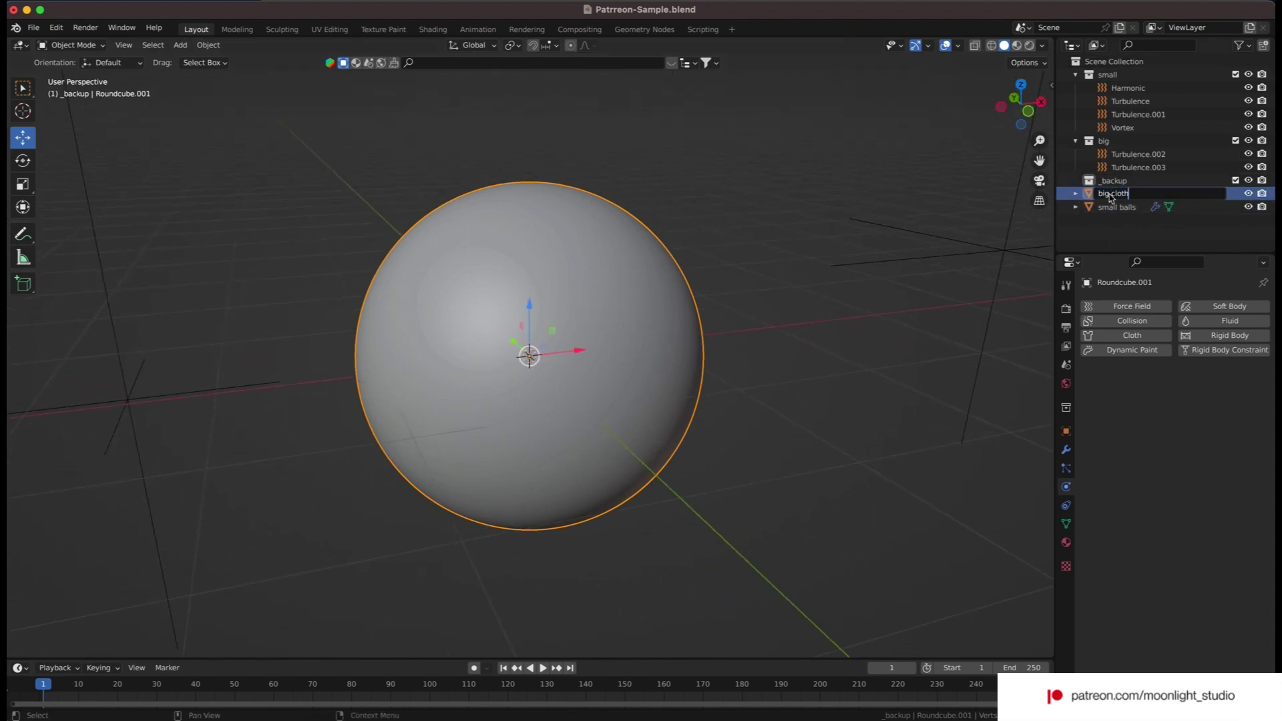
key(Return)
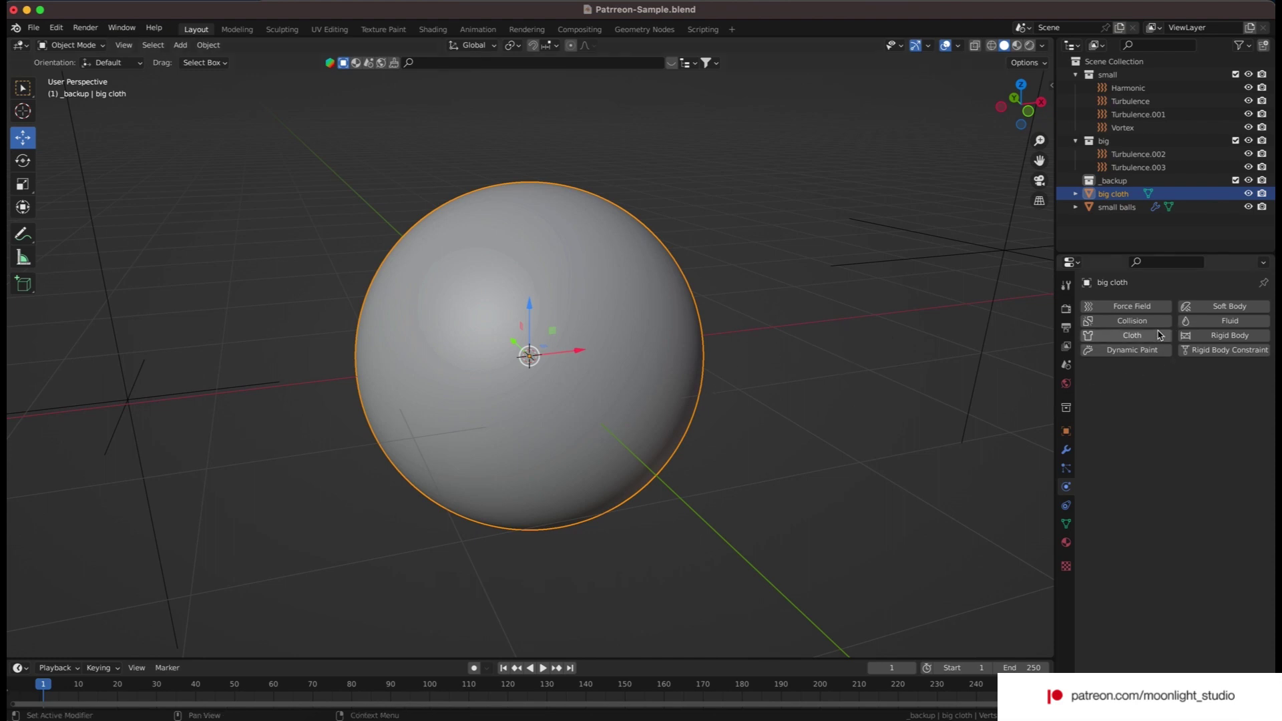
click(1130, 335)
- Enable self collisions and lower the cloth's gravity field weight to 0.073
scroll(1230, 390, down, 15)
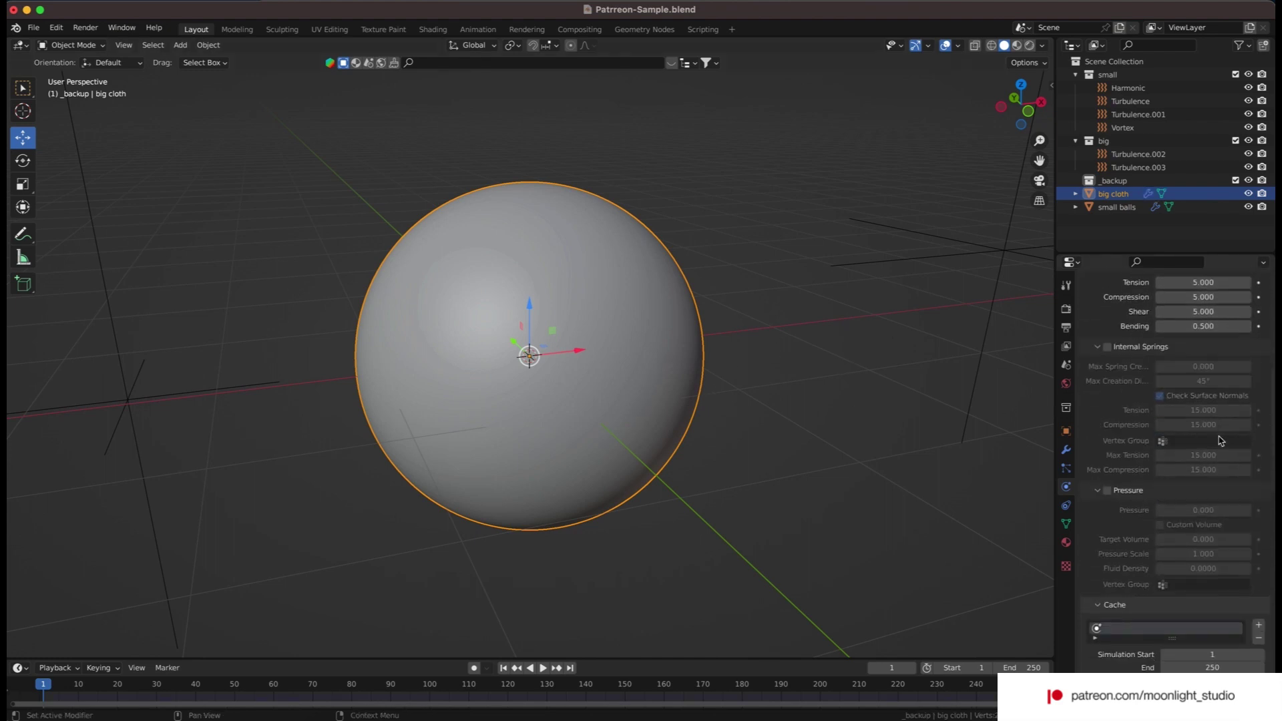
scroll(1218, 441, down, 12)
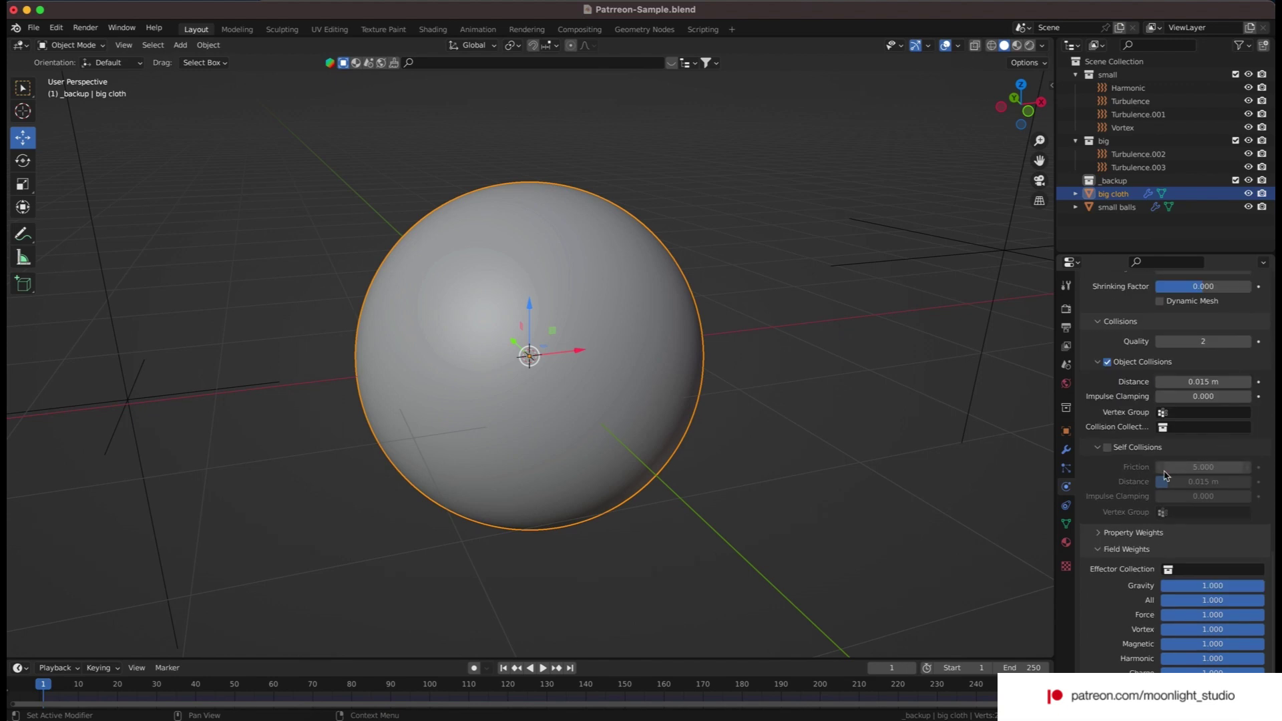
click(1108, 449)
scroll(1201, 569, down, 1)
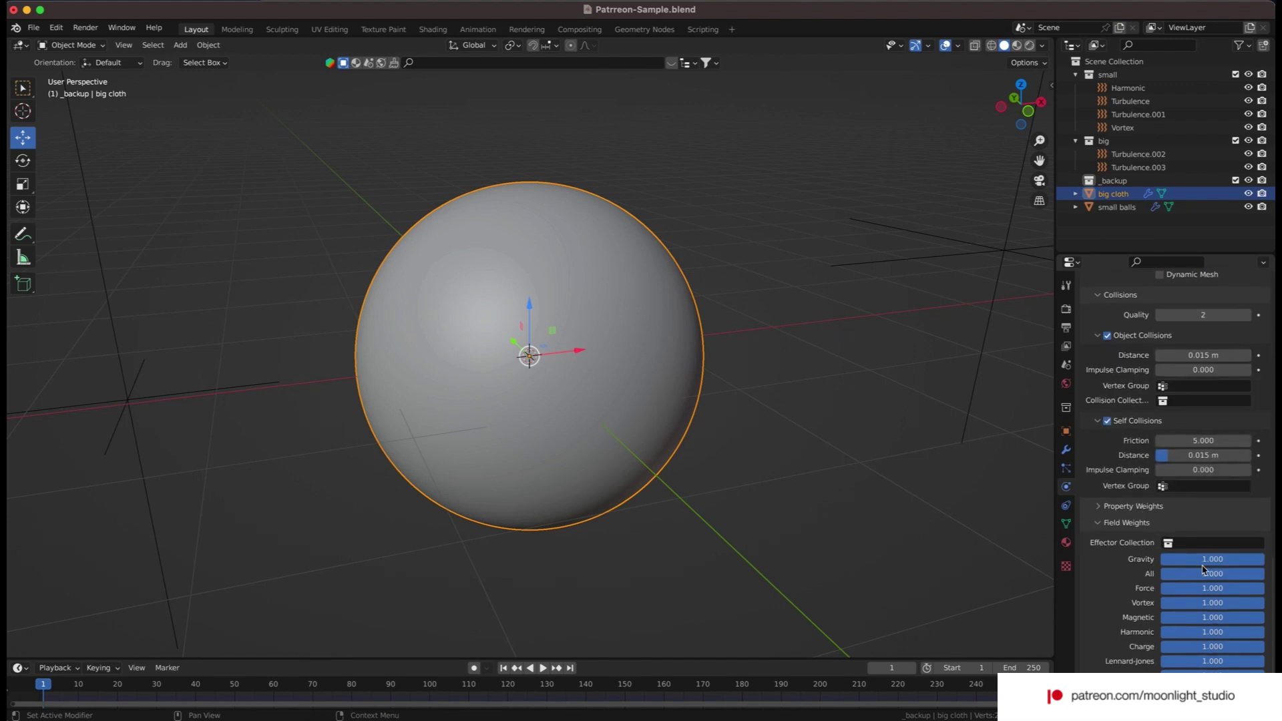
drag(1245, 564, 1146, 564)
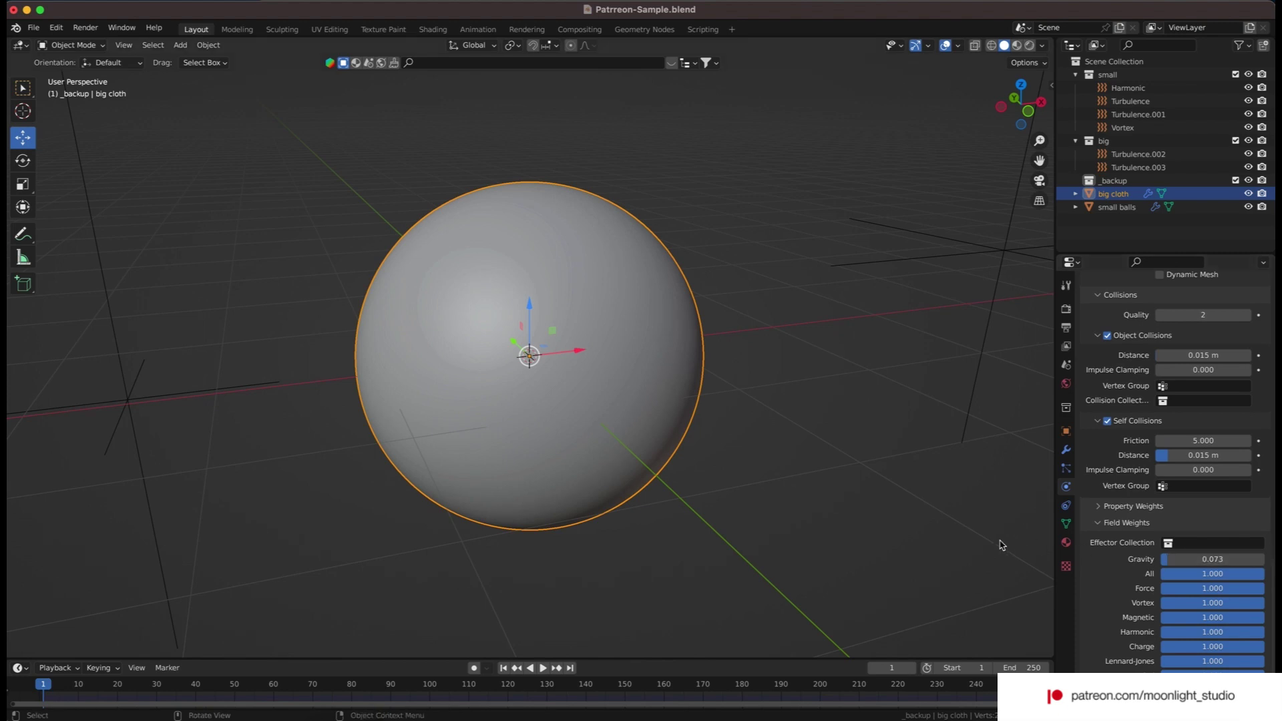
scroll(1175, 467, up, 15)
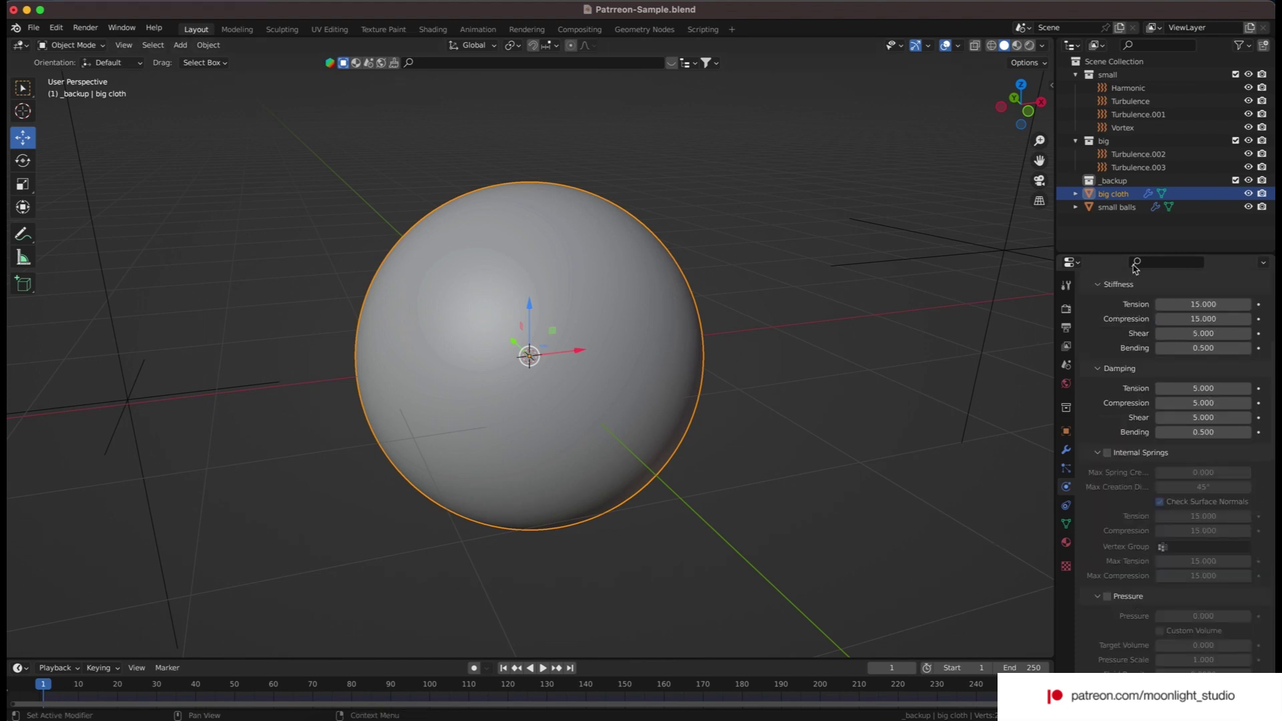
- Select the small balls and turn on X-ray to see them inside the sphere
click(1116, 207)
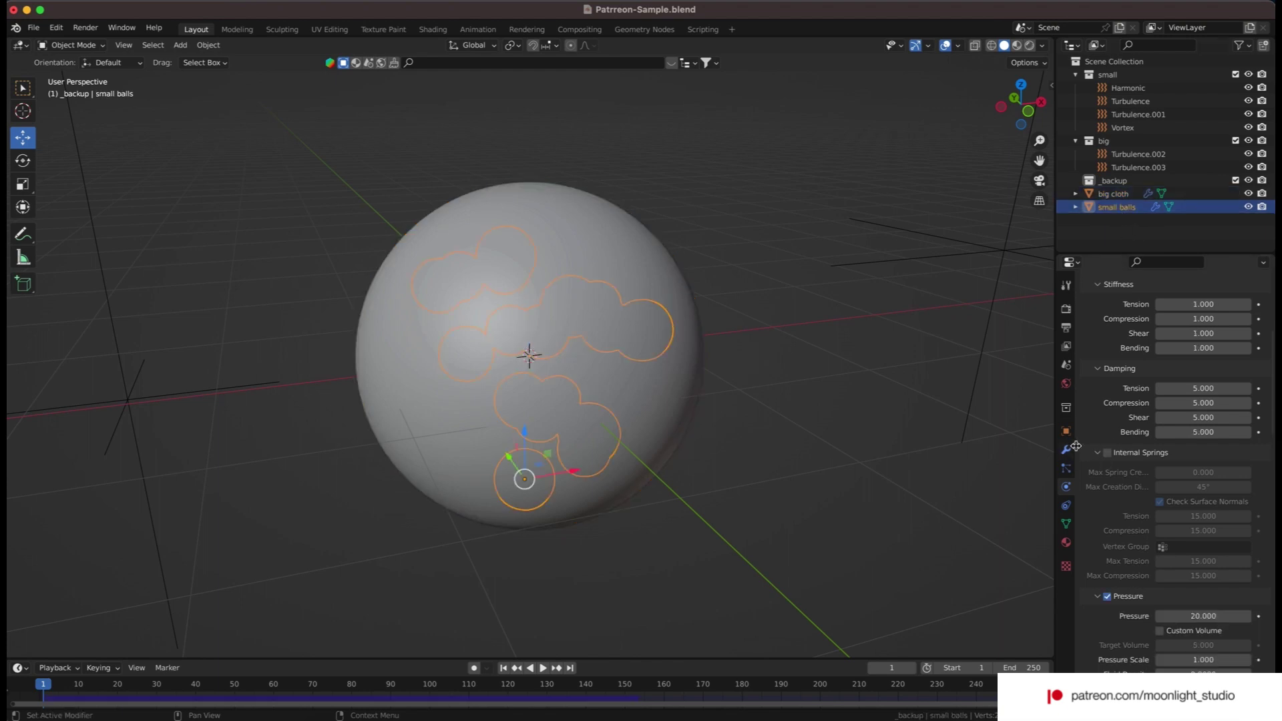
click(974, 45)
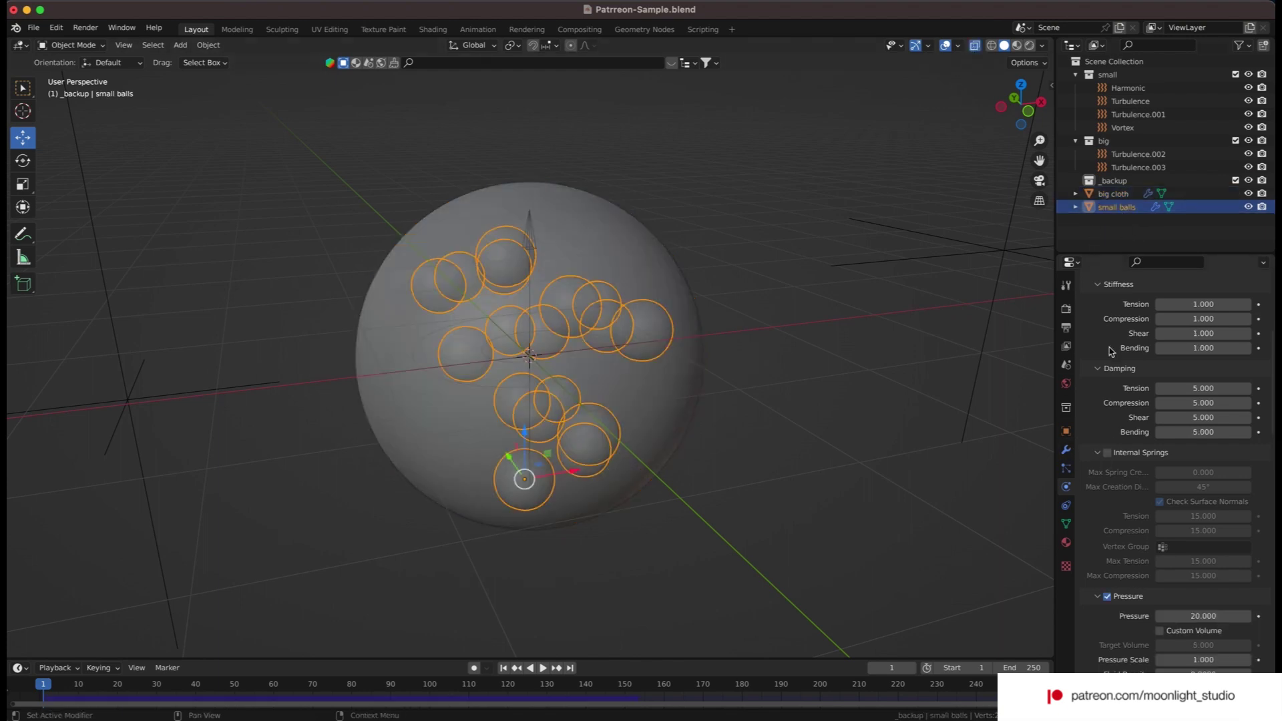
scroll(1135, 408, up, 5)
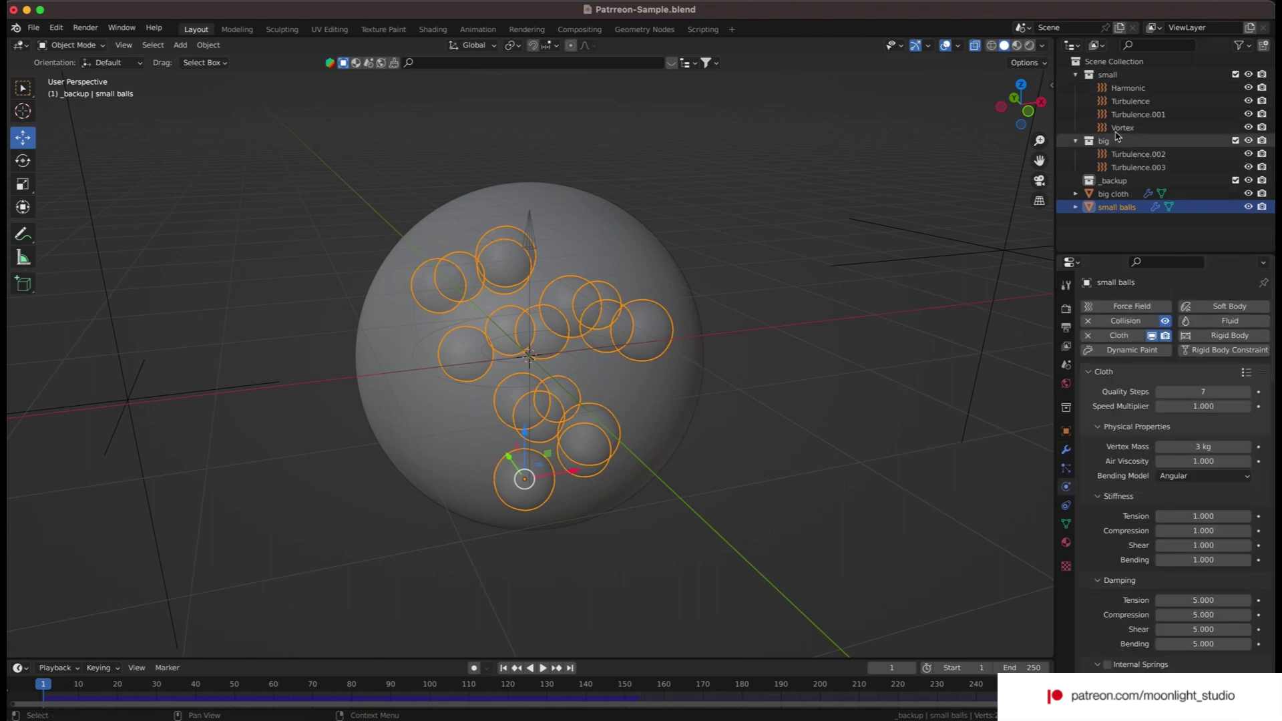
- Keep the small balls' effector collection as 'small', then select big cloth
scroll(1154, 465, down, 3)
scroll(1154, 465, down, 20)
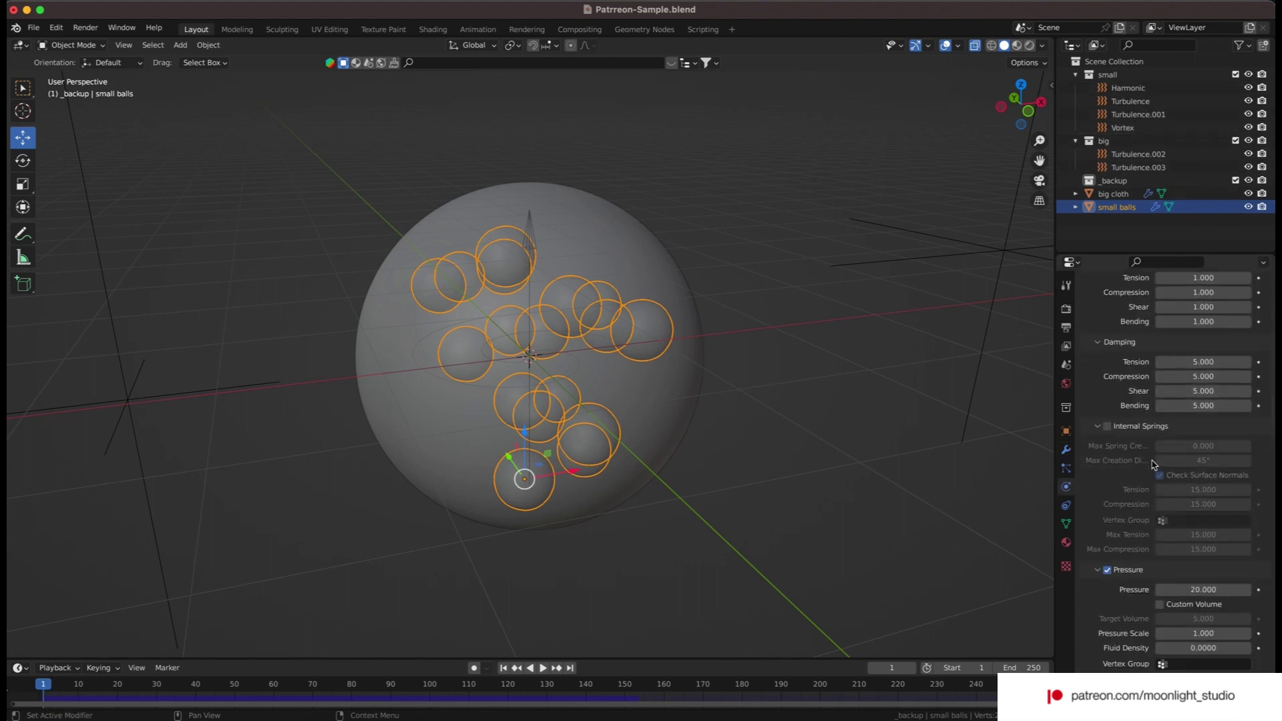
scroll(1155, 465, down, 8)
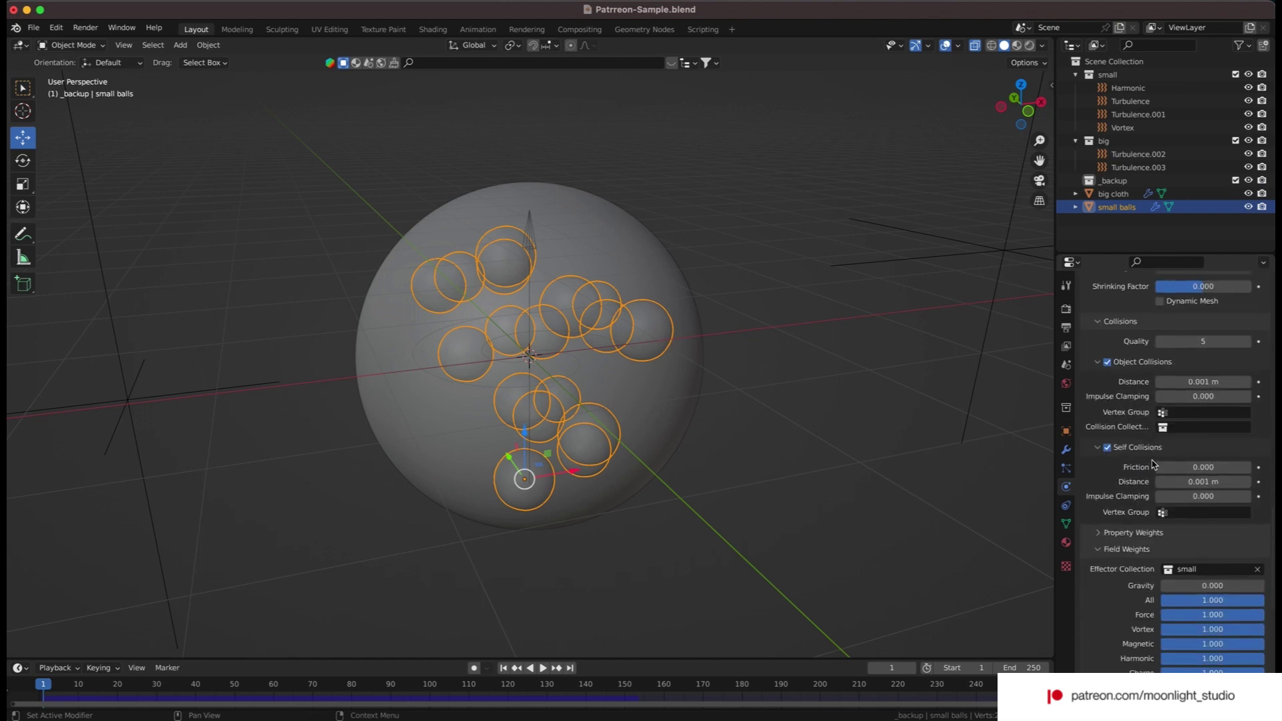
click(1164, 475)
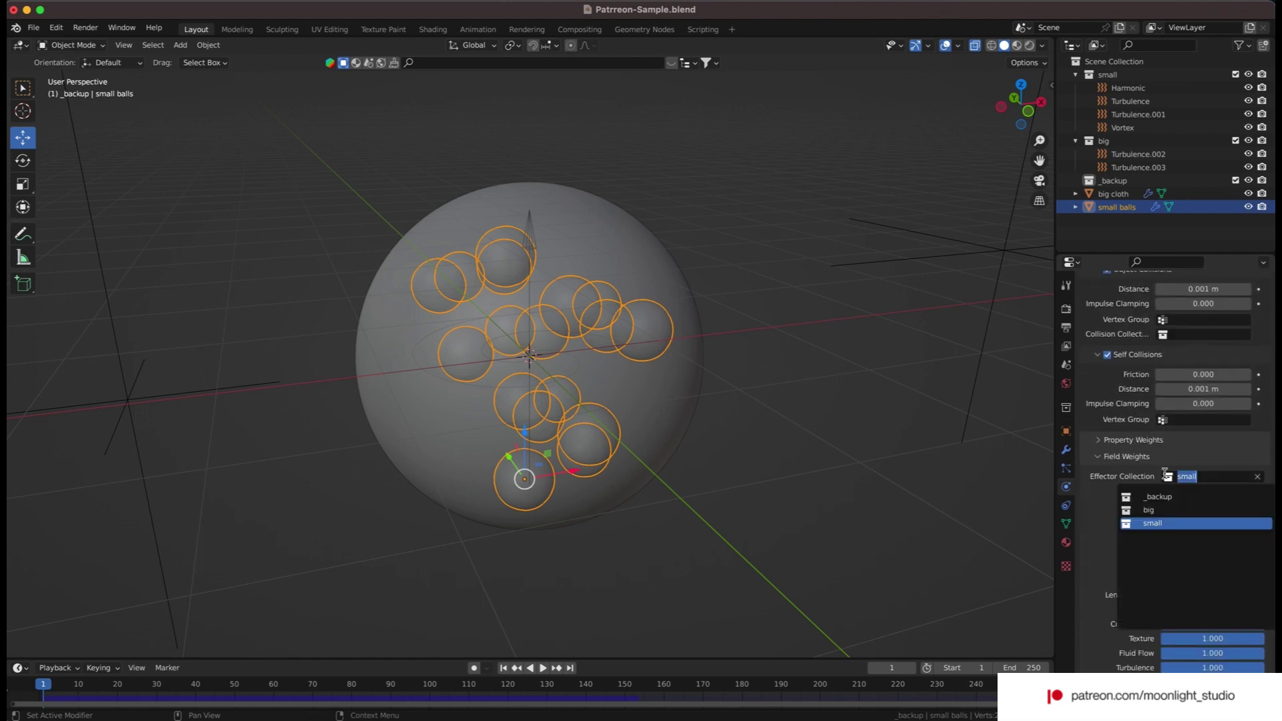
click(1163, 523)
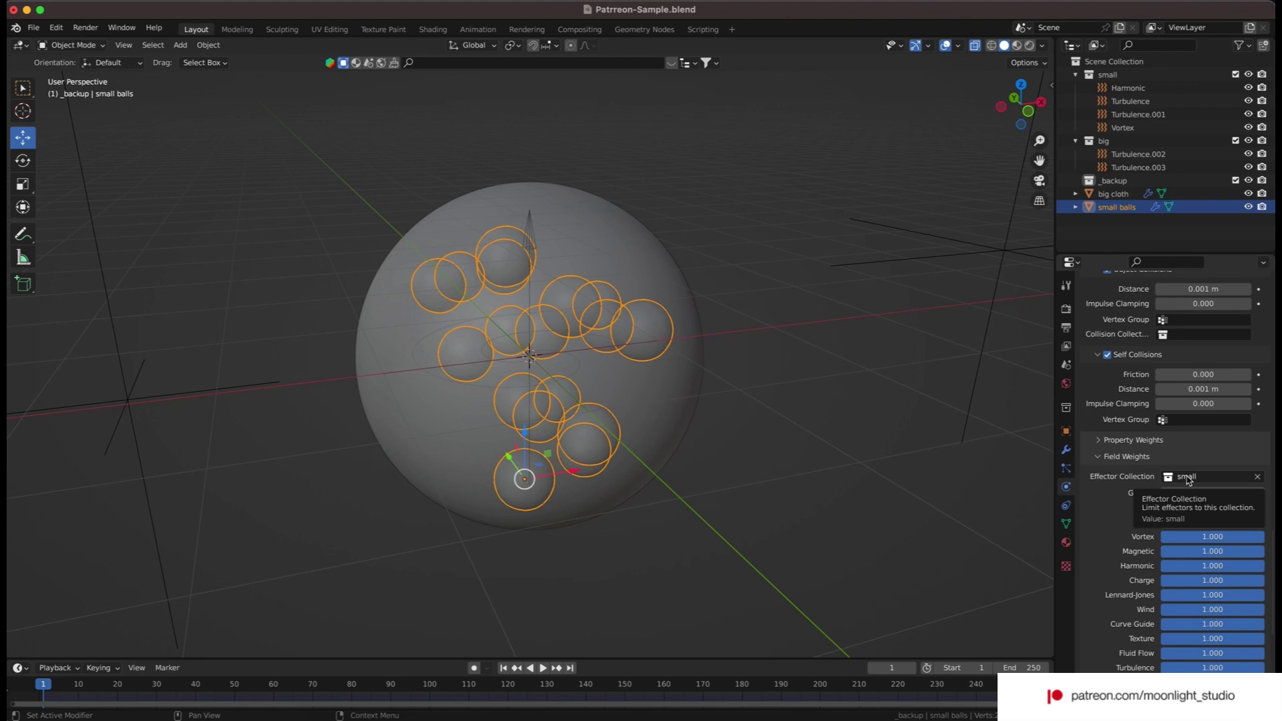
click(725, 376)
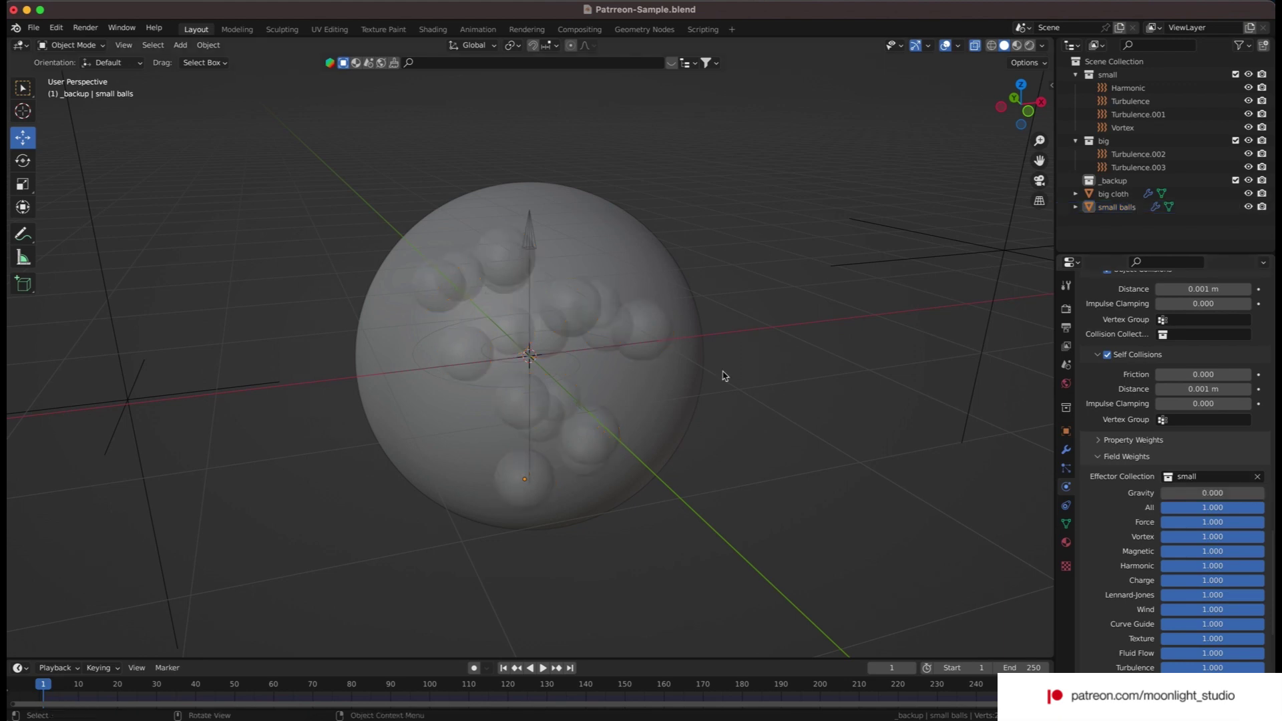
click(1124, 193)
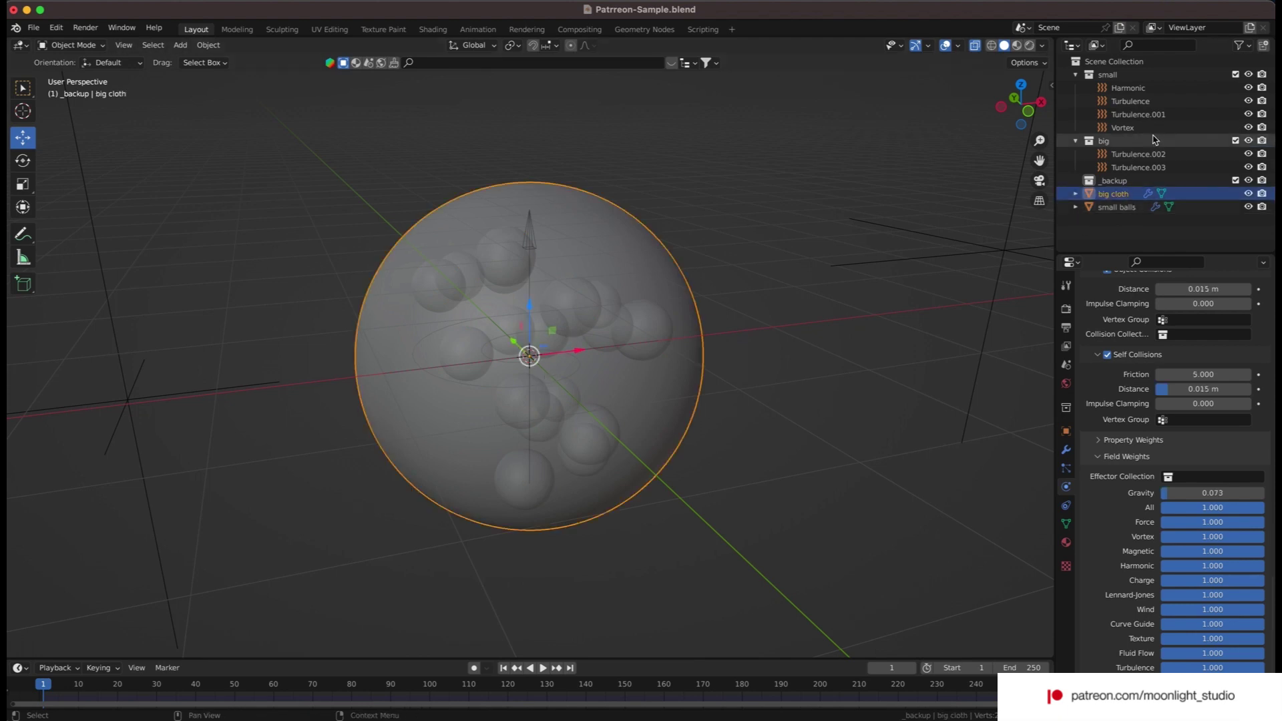
- Rename Turbulence.002 to Vortex, leave Turbulence.003 unchanged, then select big cloth
click(1152, 169)
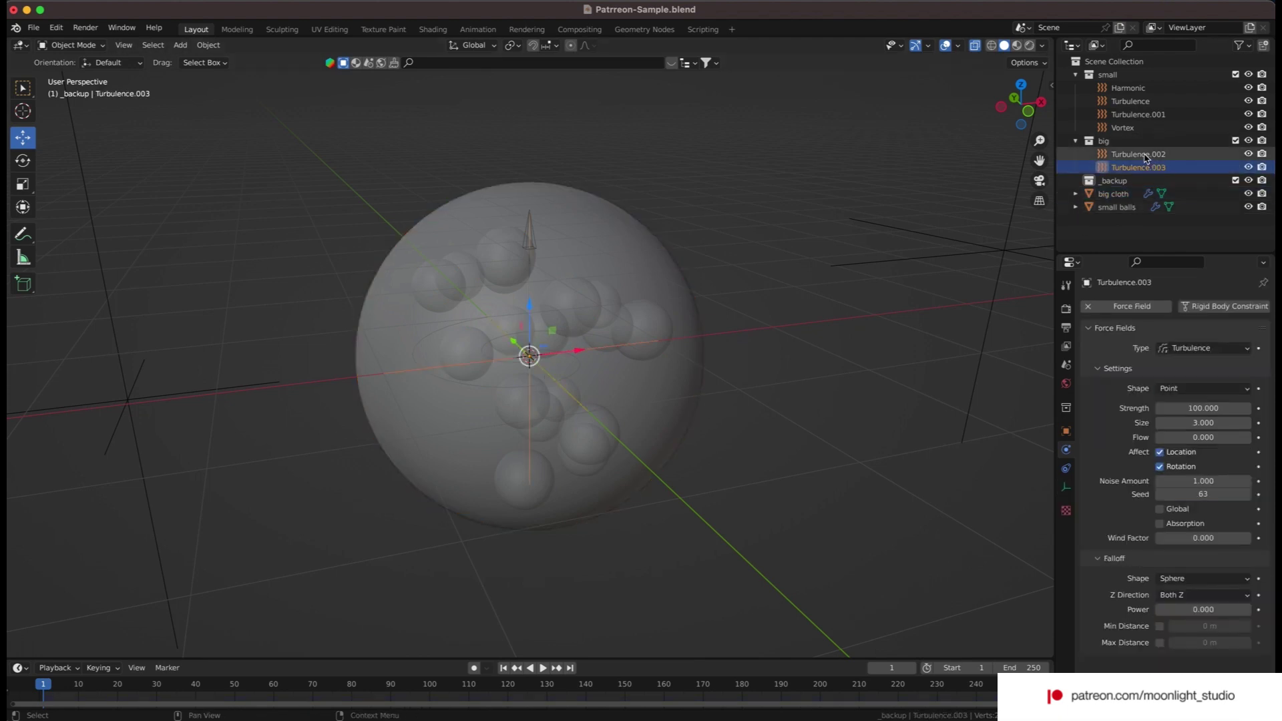
click(1143, 155)
double_click(1143, 154)
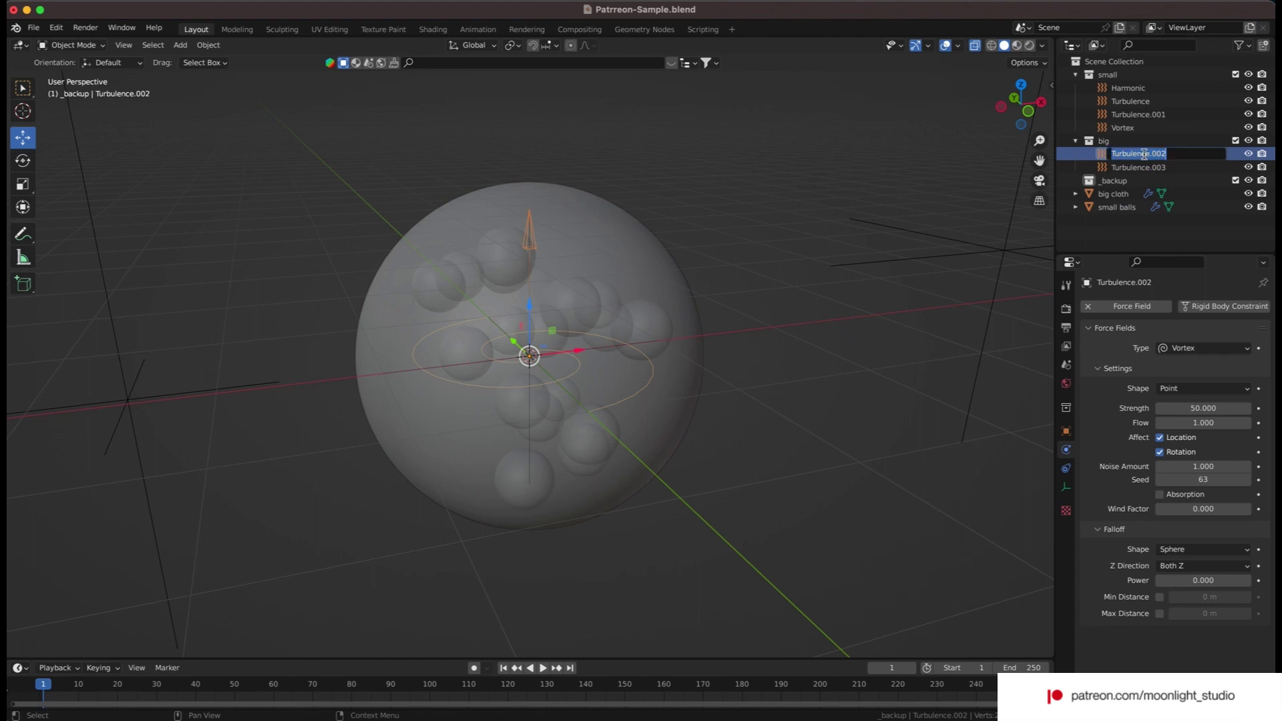
text(Vortex)
key(Return)
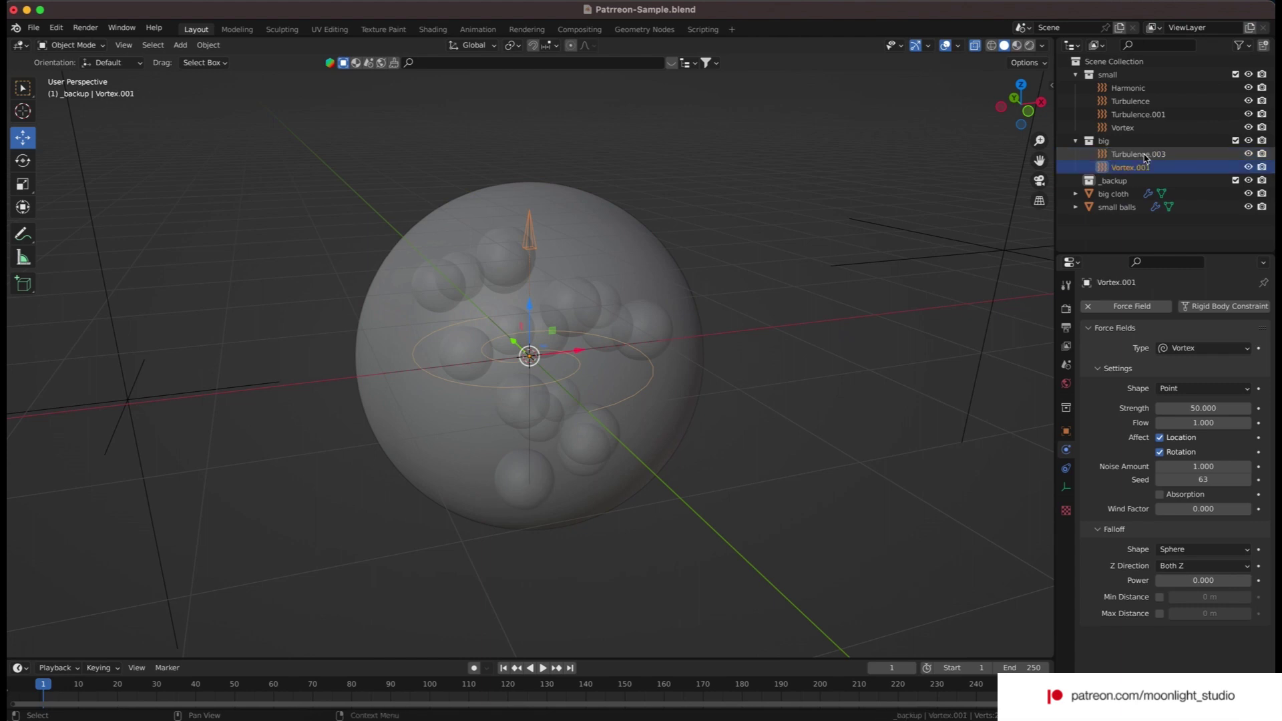
double_click(1144, 155)
key(Escape)
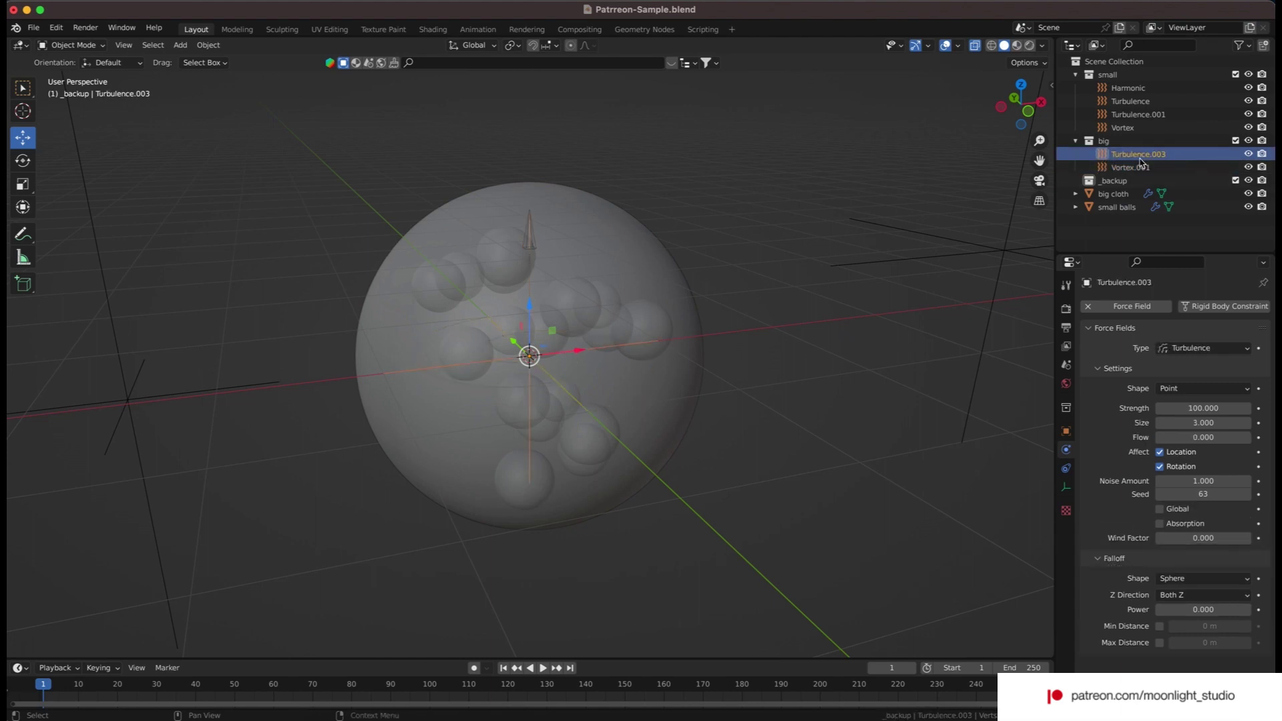
click(1146, 171)
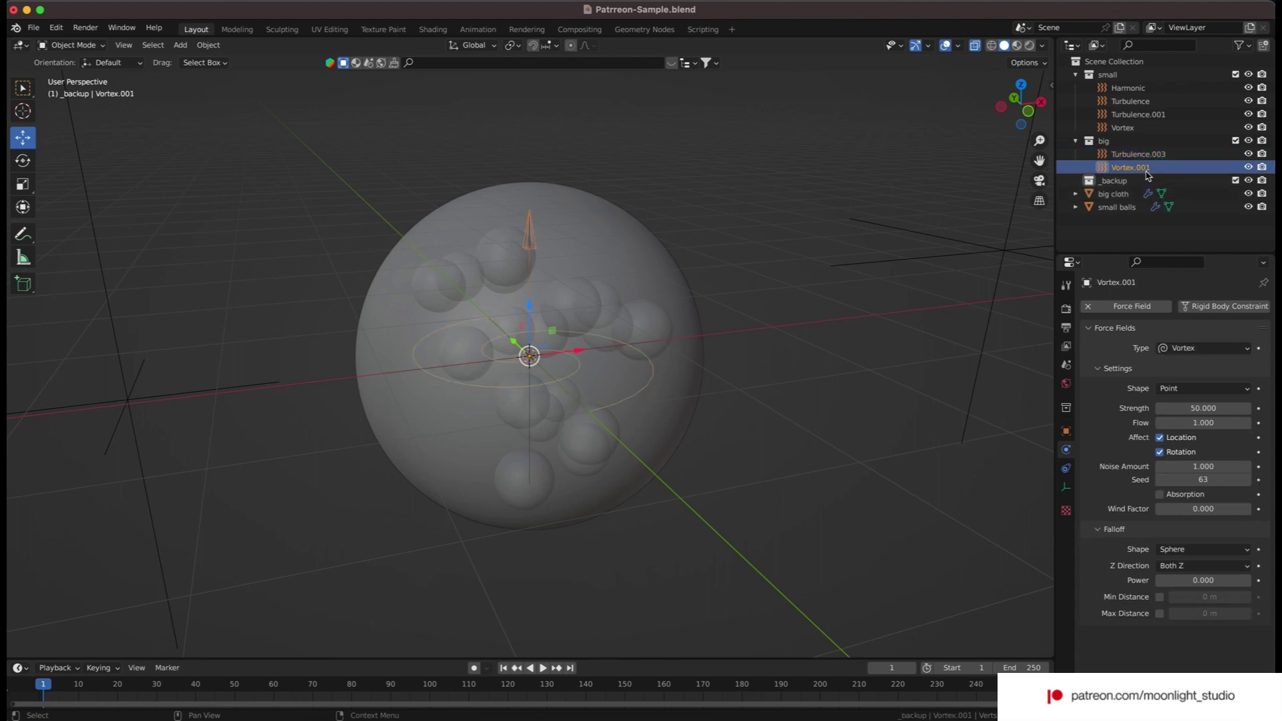
click(1113, 194)
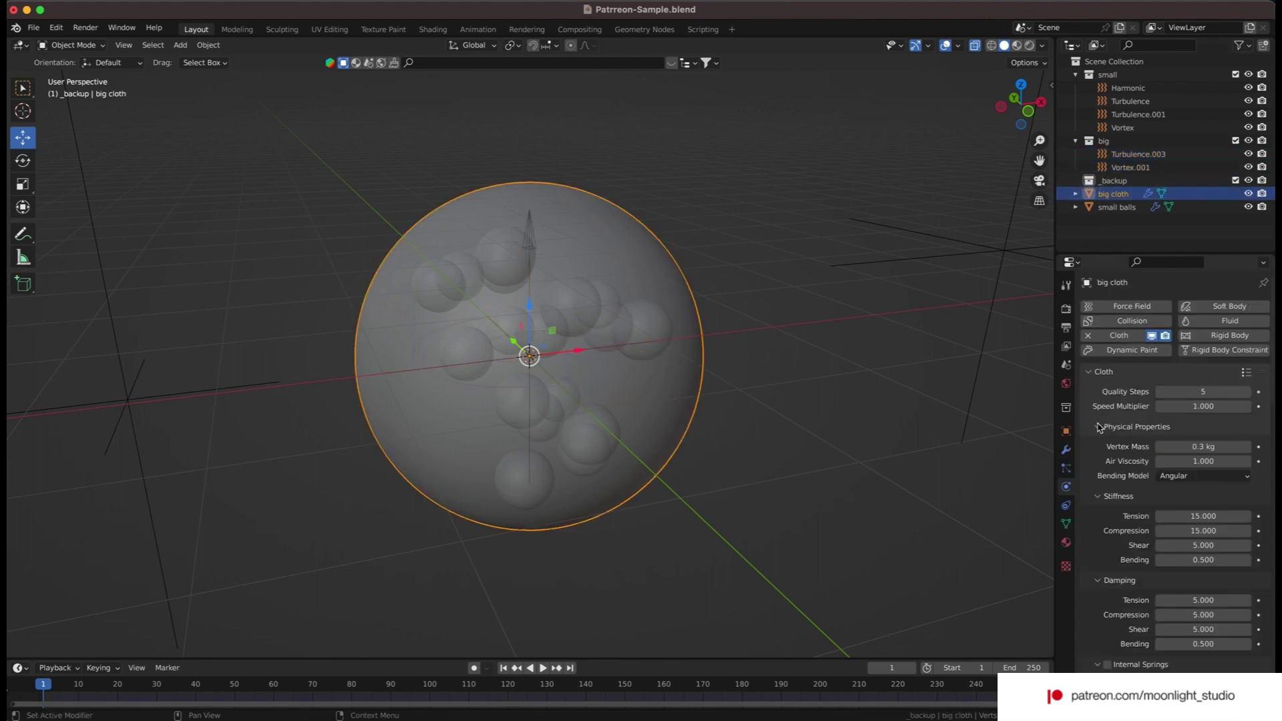
- Set the big cloth's Field Weights effector collection to 'big'
click(1066, 433)
click(1066, 449)
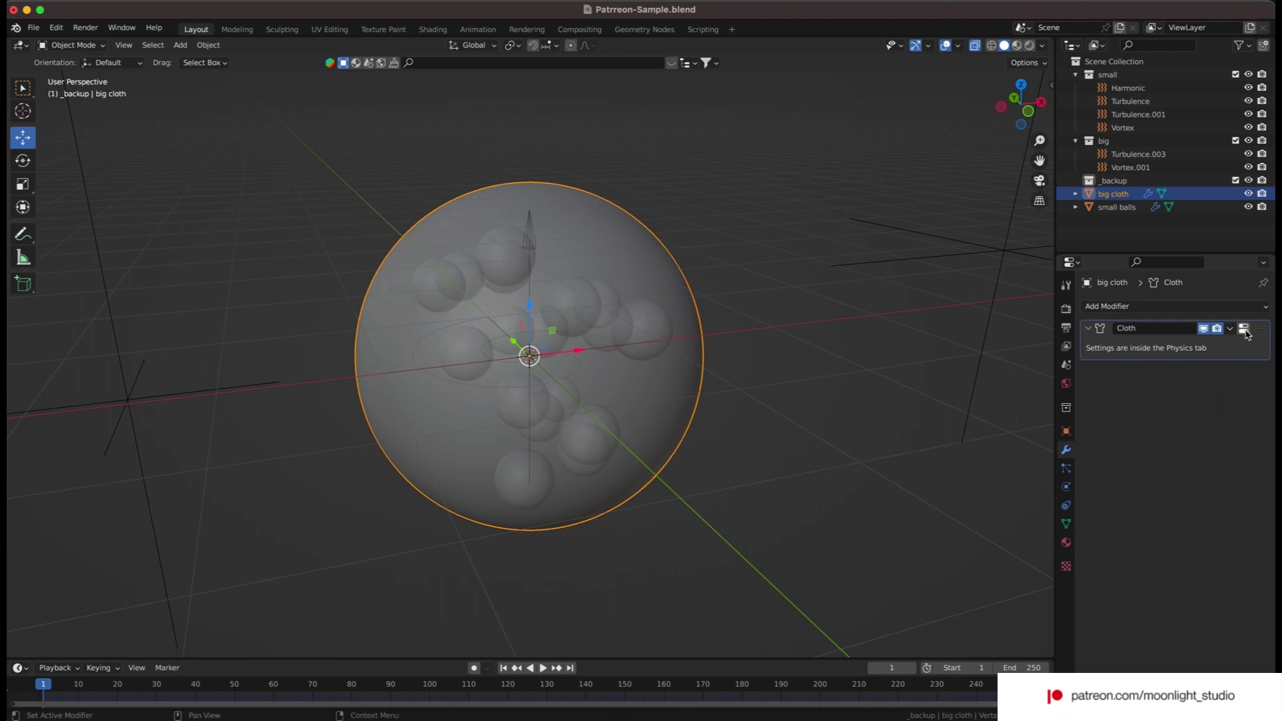
click(1066, 486)
scroll(1177, 430, down, 5)
scroll(1177, 430, down, 15)
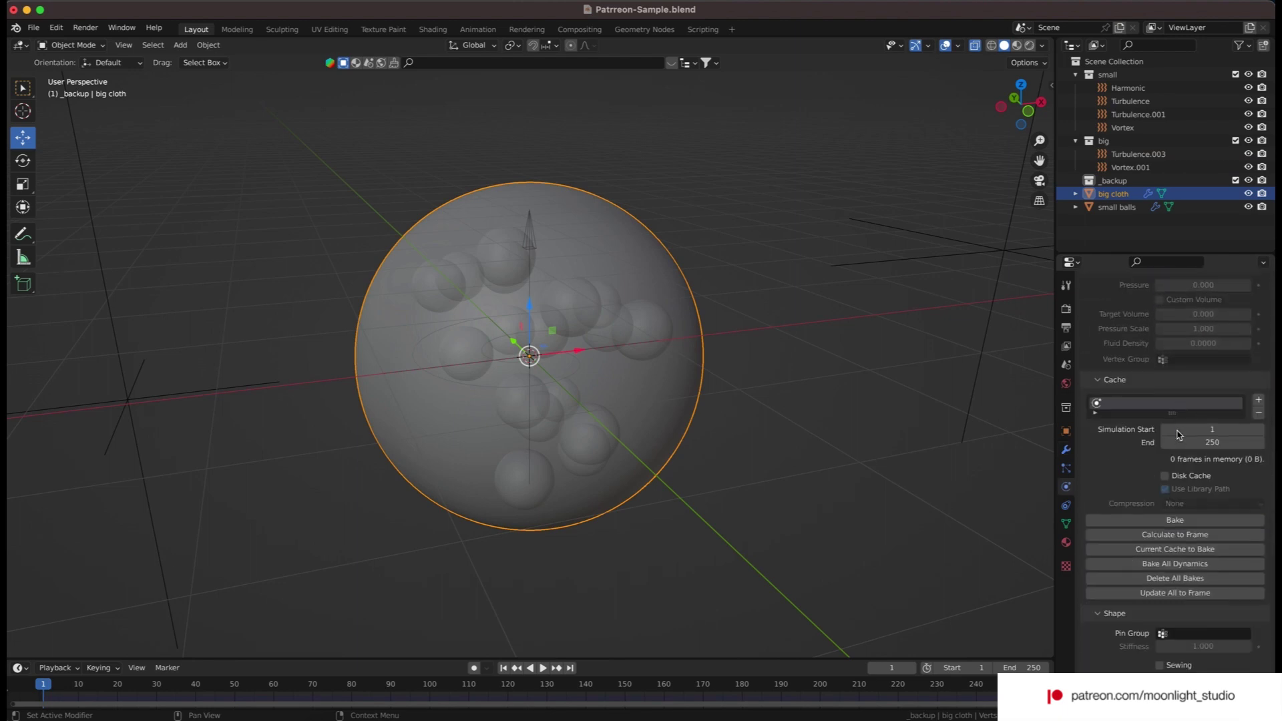
scroll(1177, 434, down, 5)
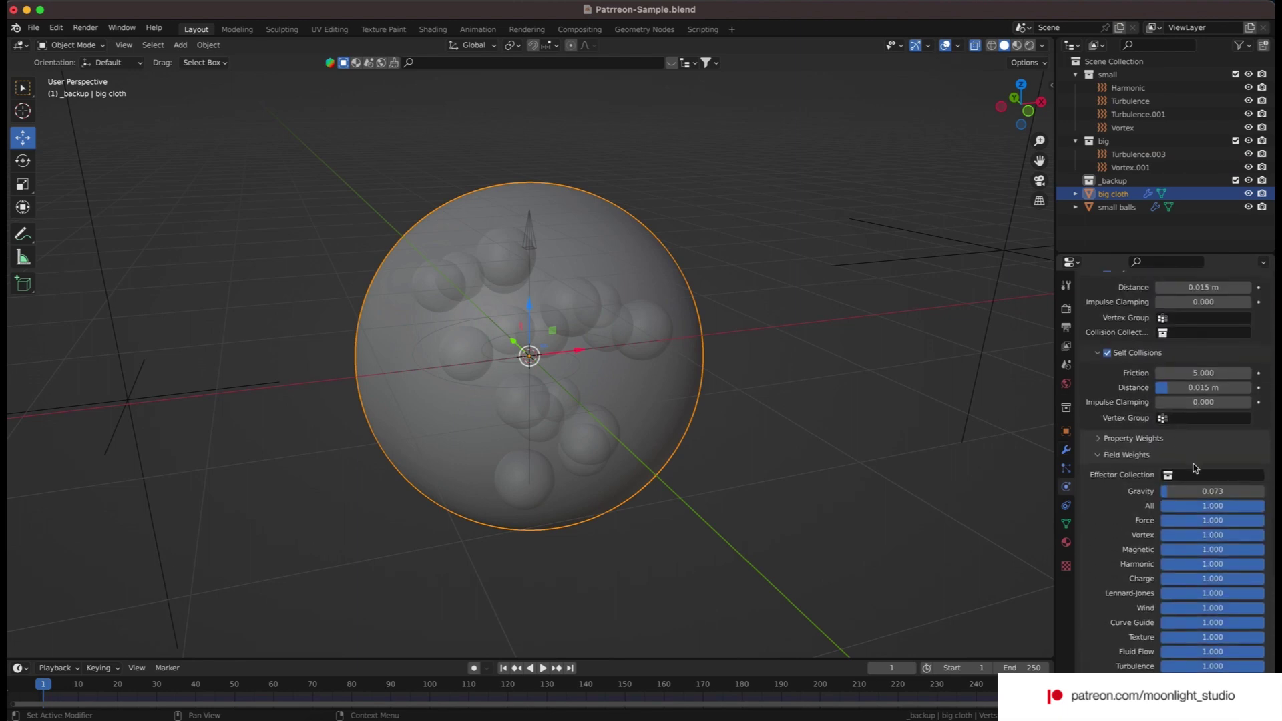
click(1174, 476)
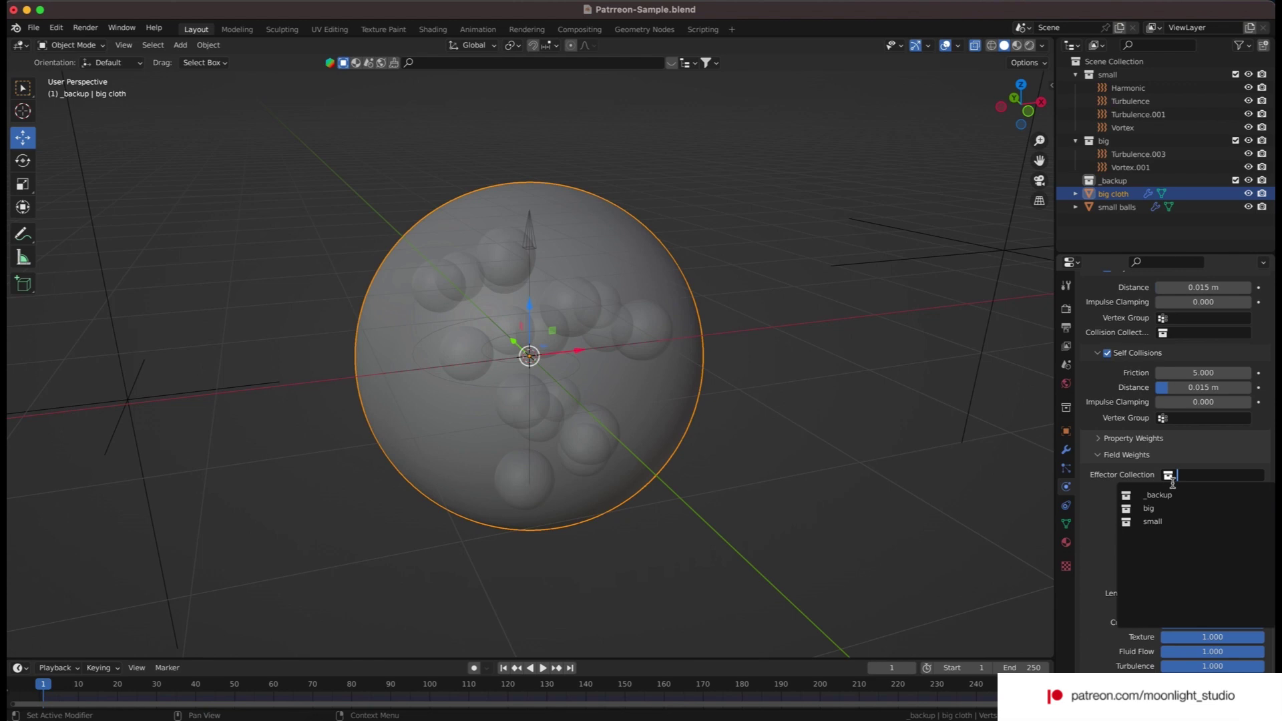
click(1163, 517)
click(1178, 475)
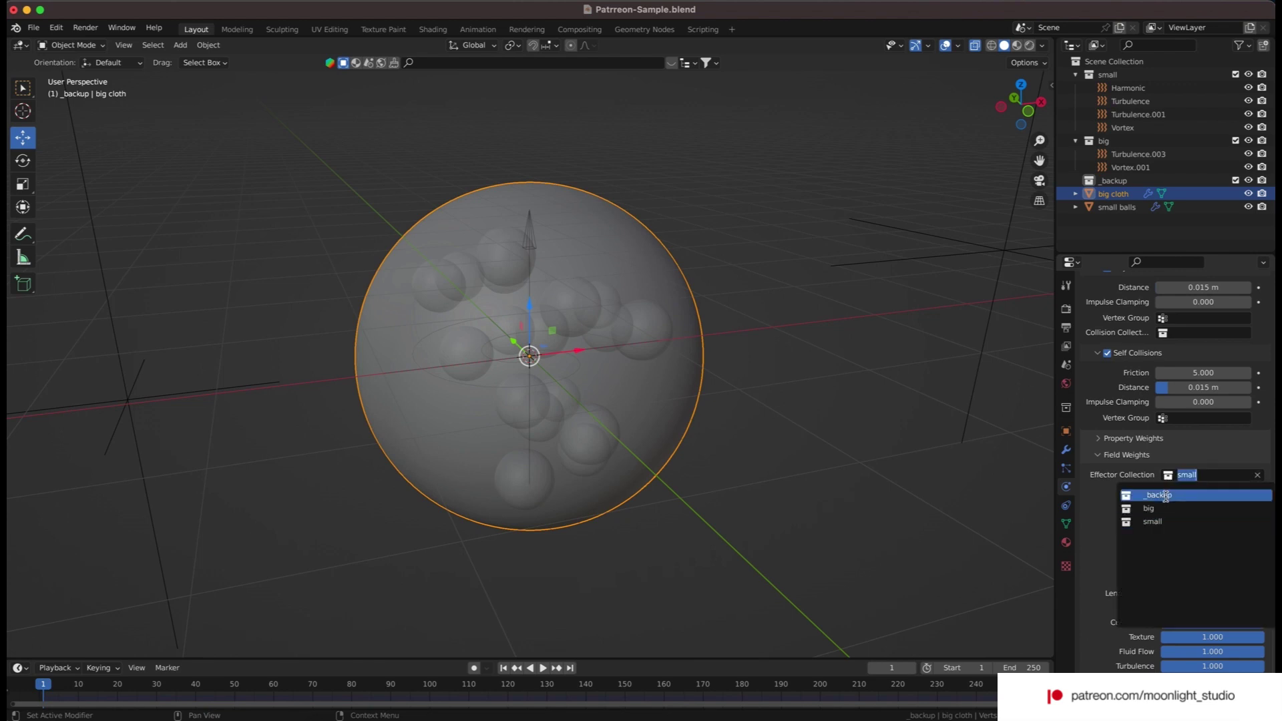
- Inspect the Vortex.001 and Turbulence.003 force fields (Strength 100, Size 3)
scroll(1156, 429, up, 9)
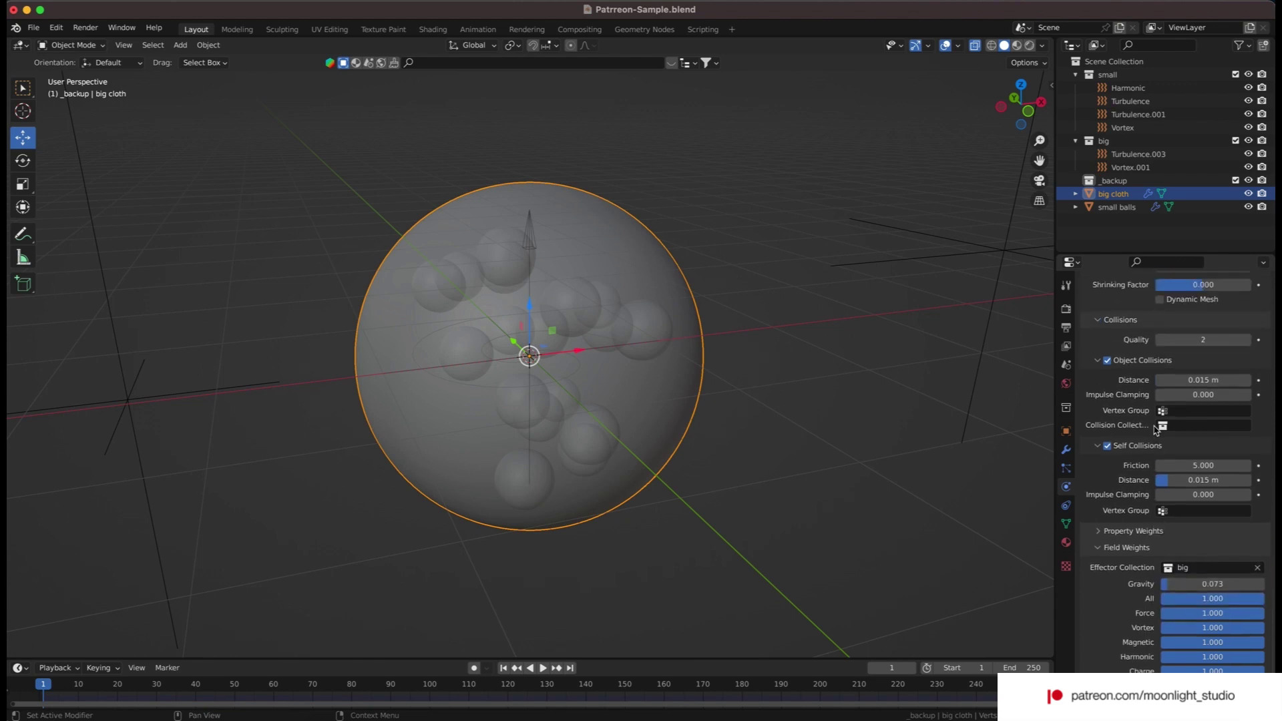
scroll(1156, 429, up, 14)
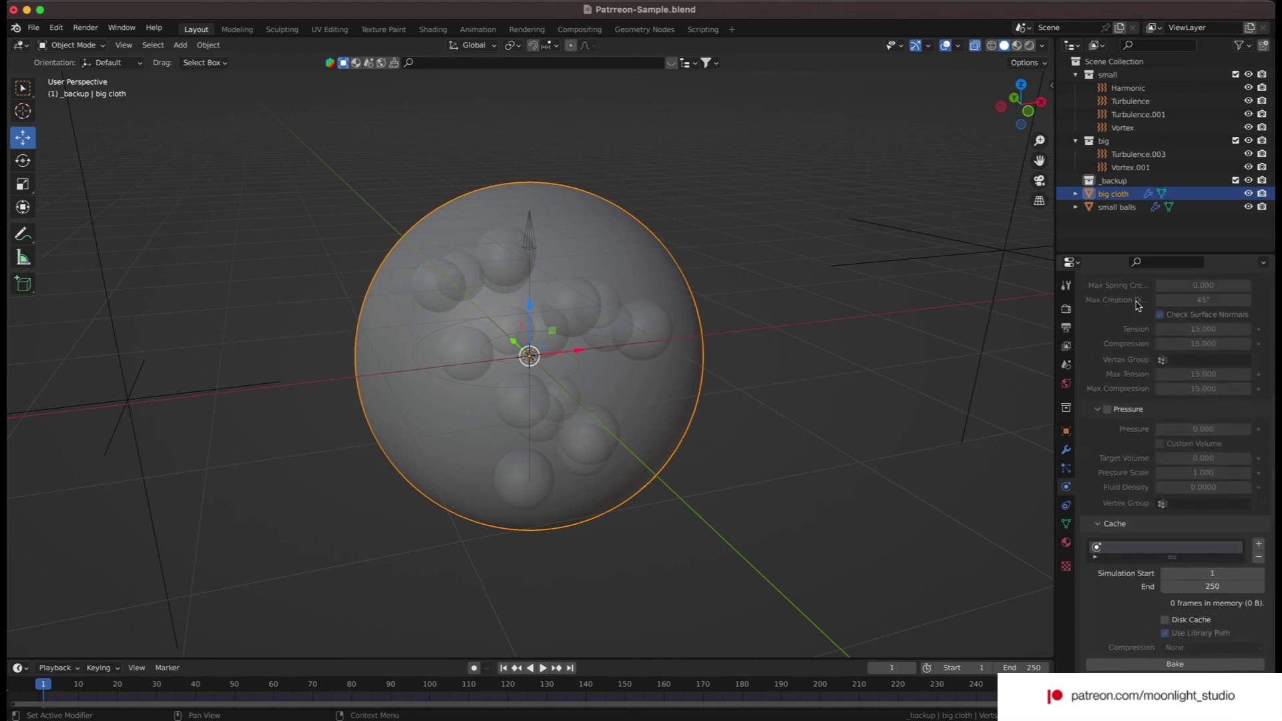
click(1130, 167)
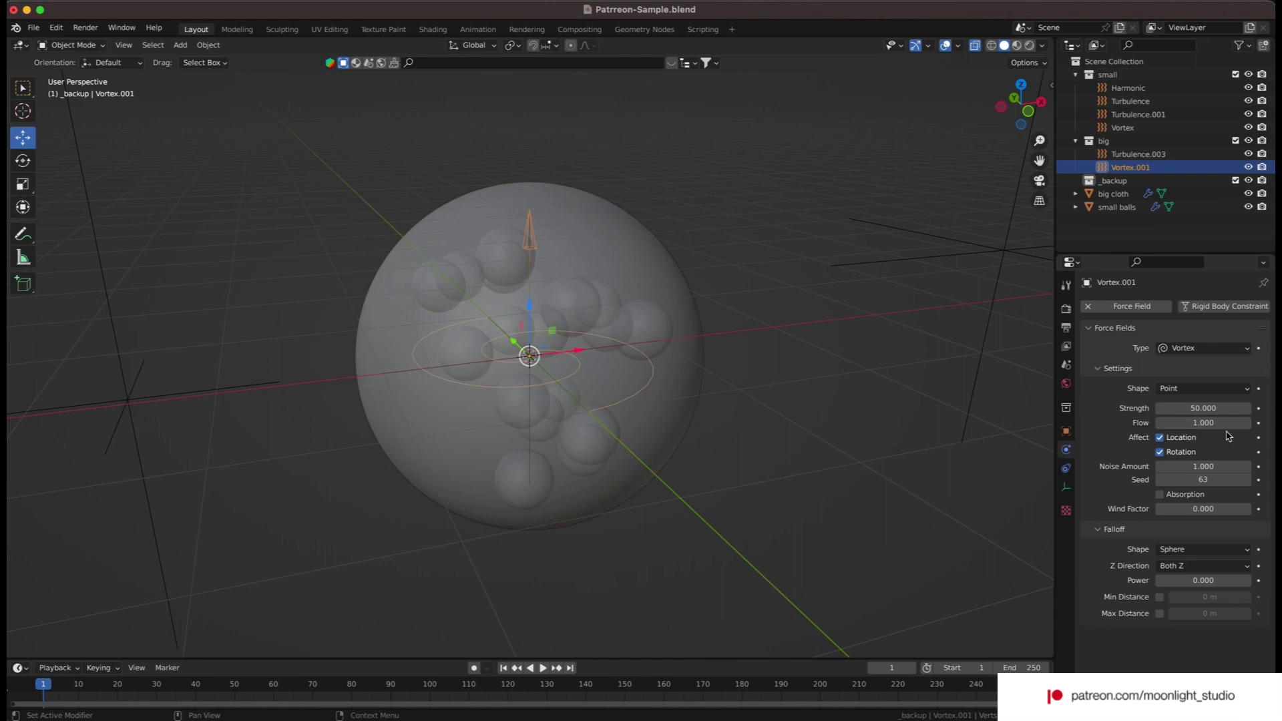
click(1152, 154)
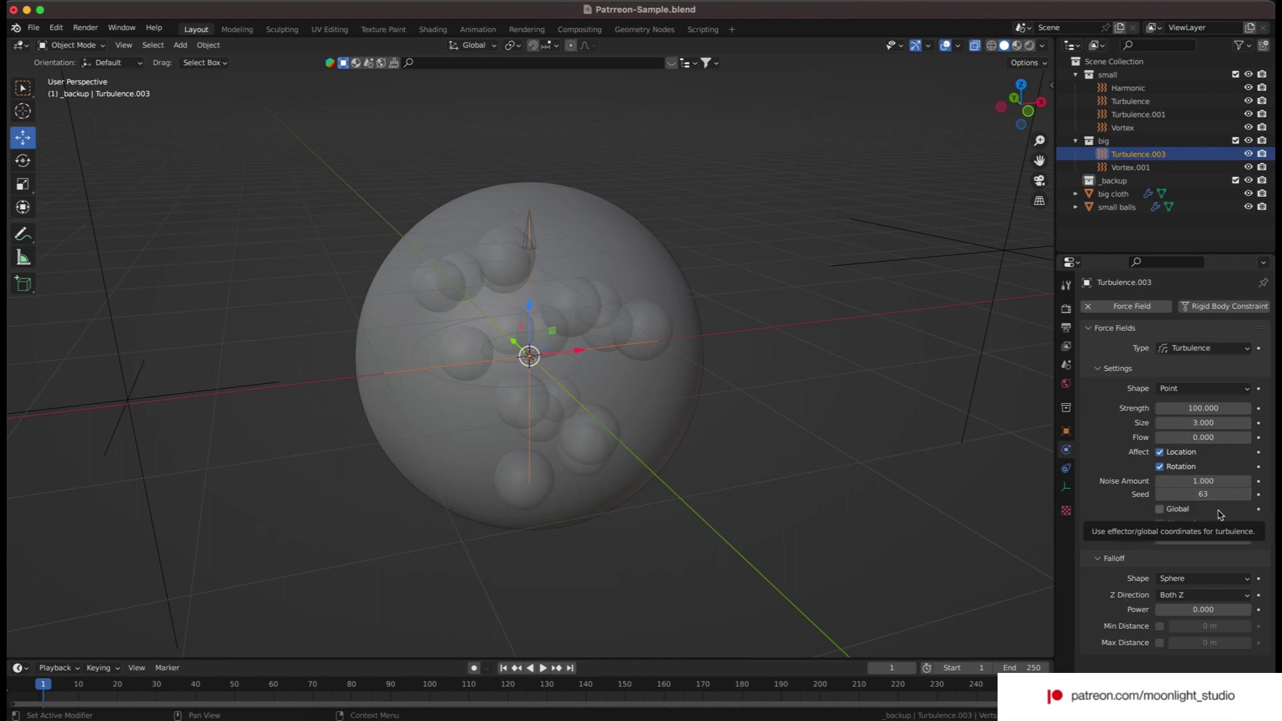
- Add a Collision modifier to the big cloth and move it above Cloth
click(684, 411)
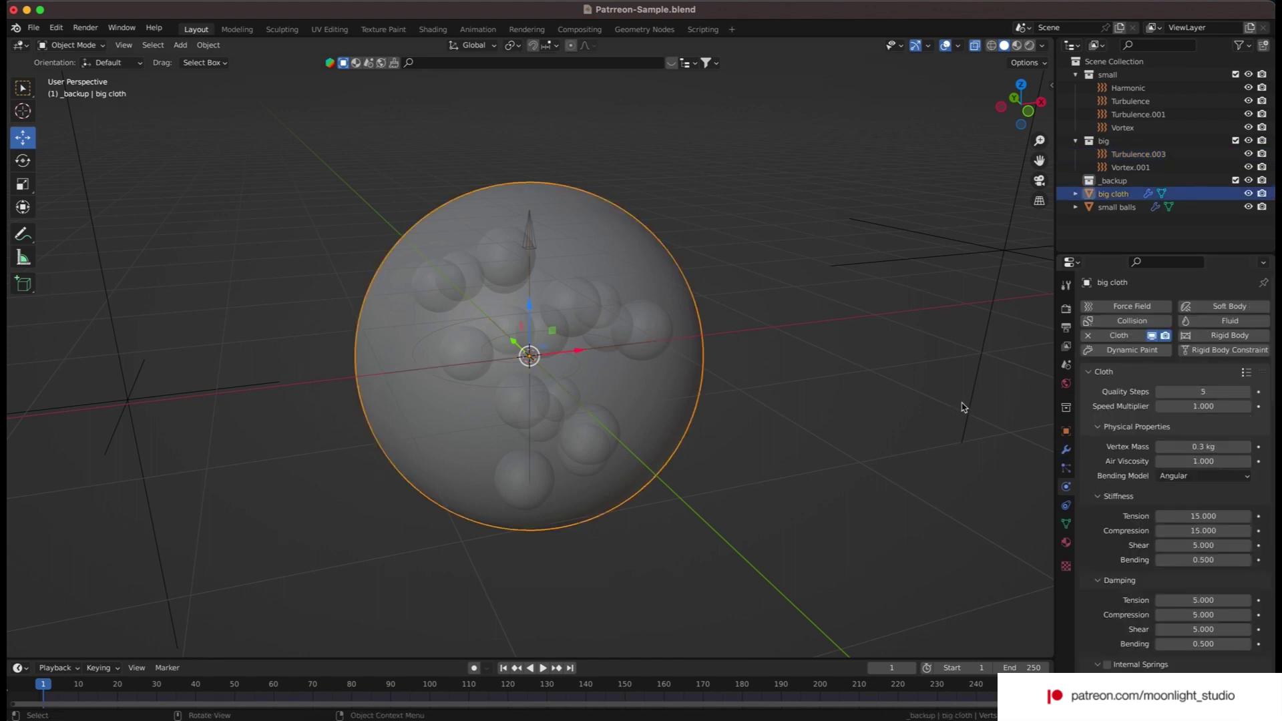
click(1066, 449)
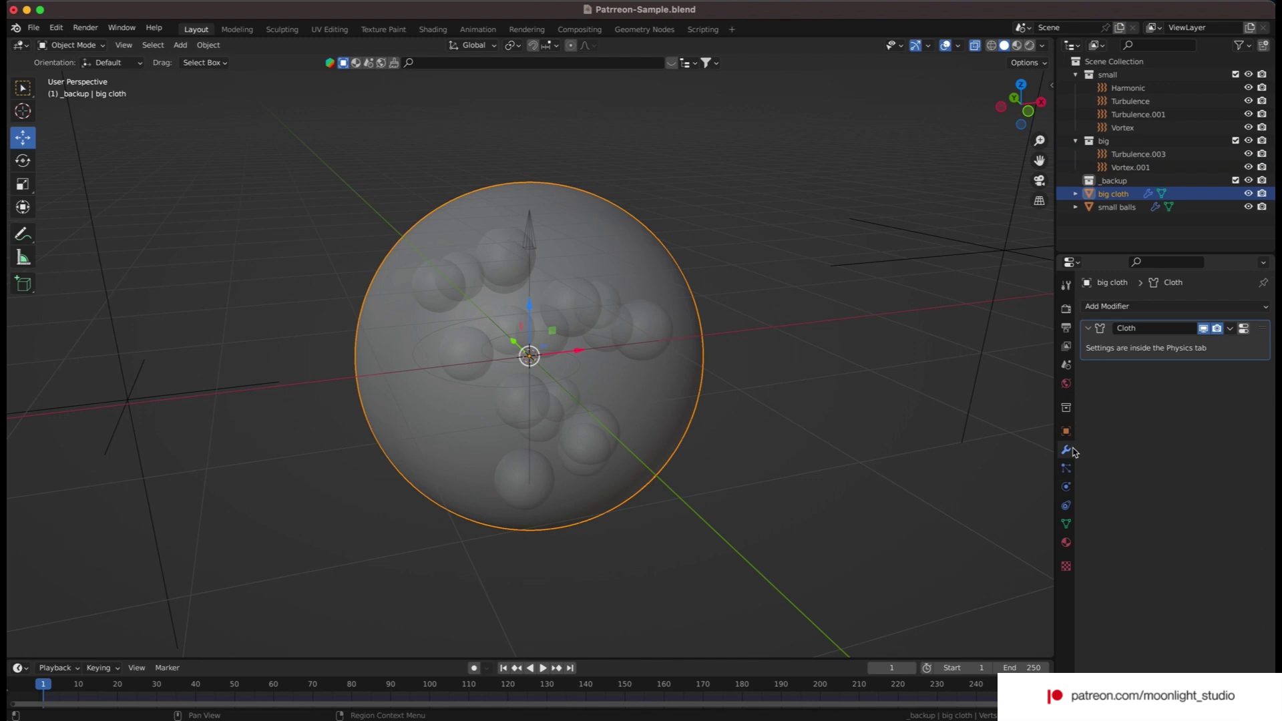
click(1114, 306)
click(1217, 358)
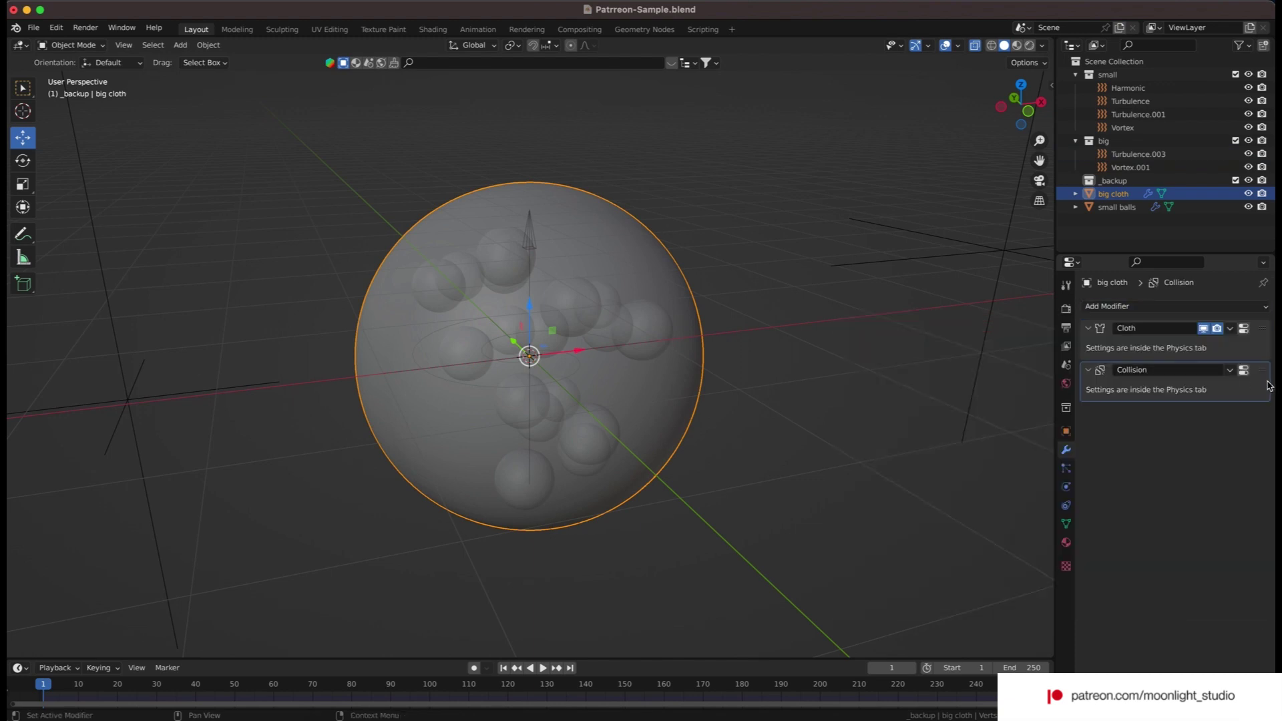
drag(1261, 376, 1253, 327)
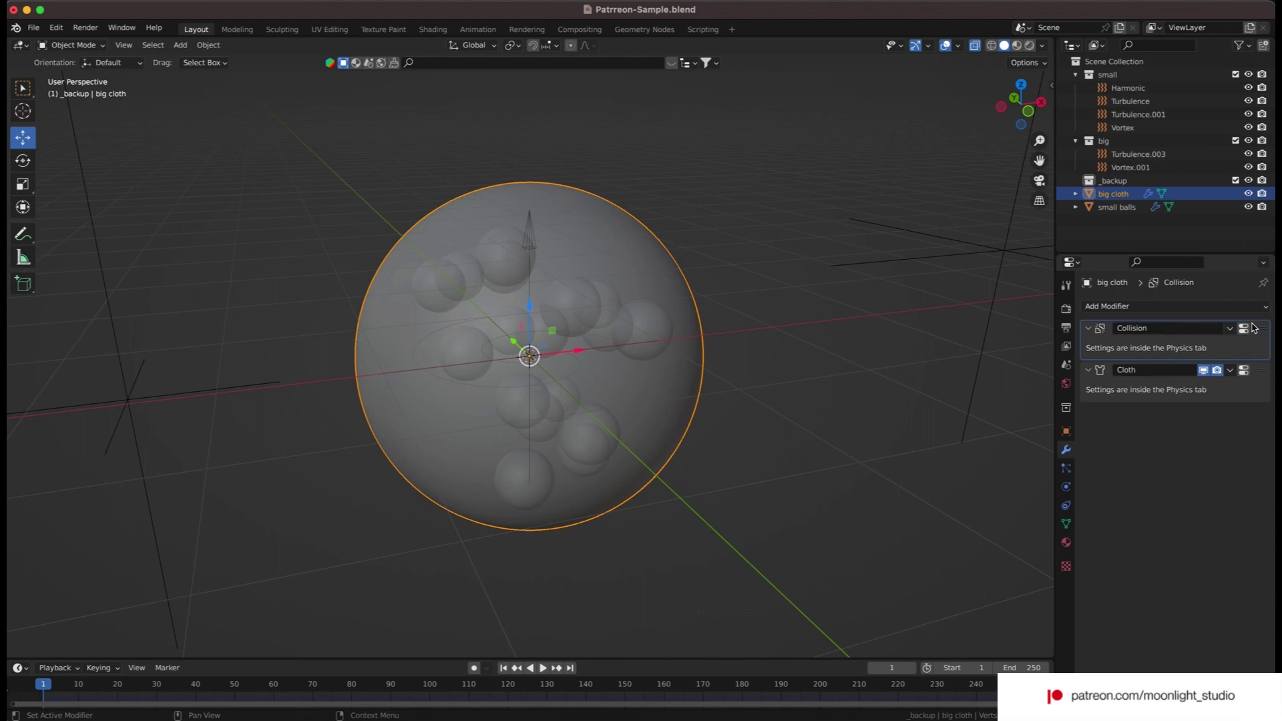
- Set collision thickness outer and inner to 0.01 and friction to 1, then select the small balls
click(1065, 487)
scroll(1133, 444, down, 5)
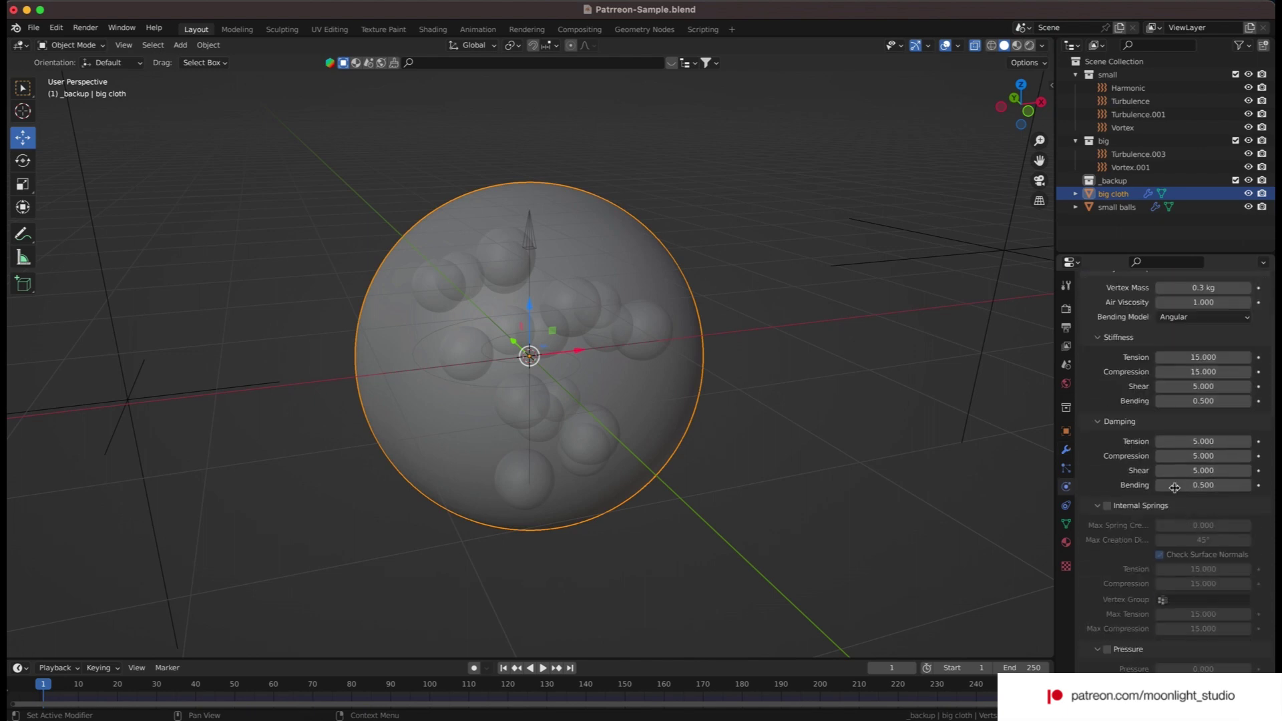
scroll(1133, 444, up, 5)
click(1100, 351)
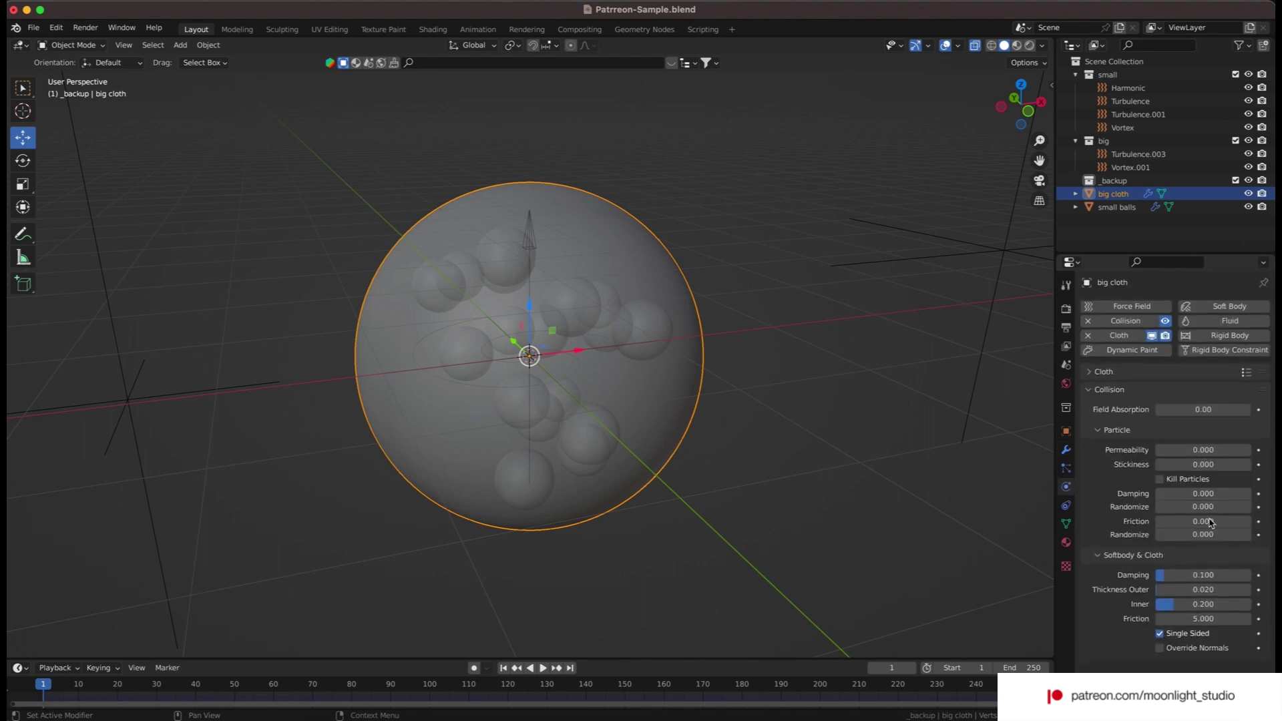
mouse_move(1216, 588)
mouse_down()
mouse_move(1216, 604)
mouse_move(1216, 585)
mouse_up()
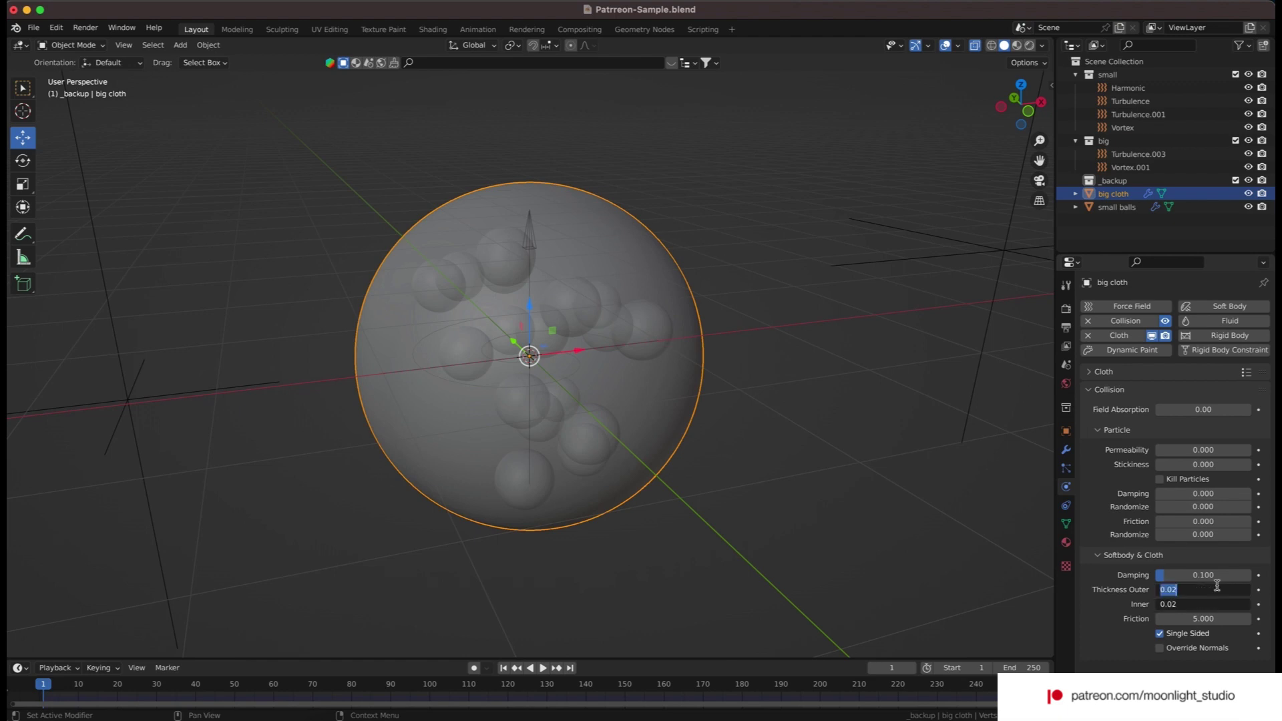
text(0.01)
key(Return)
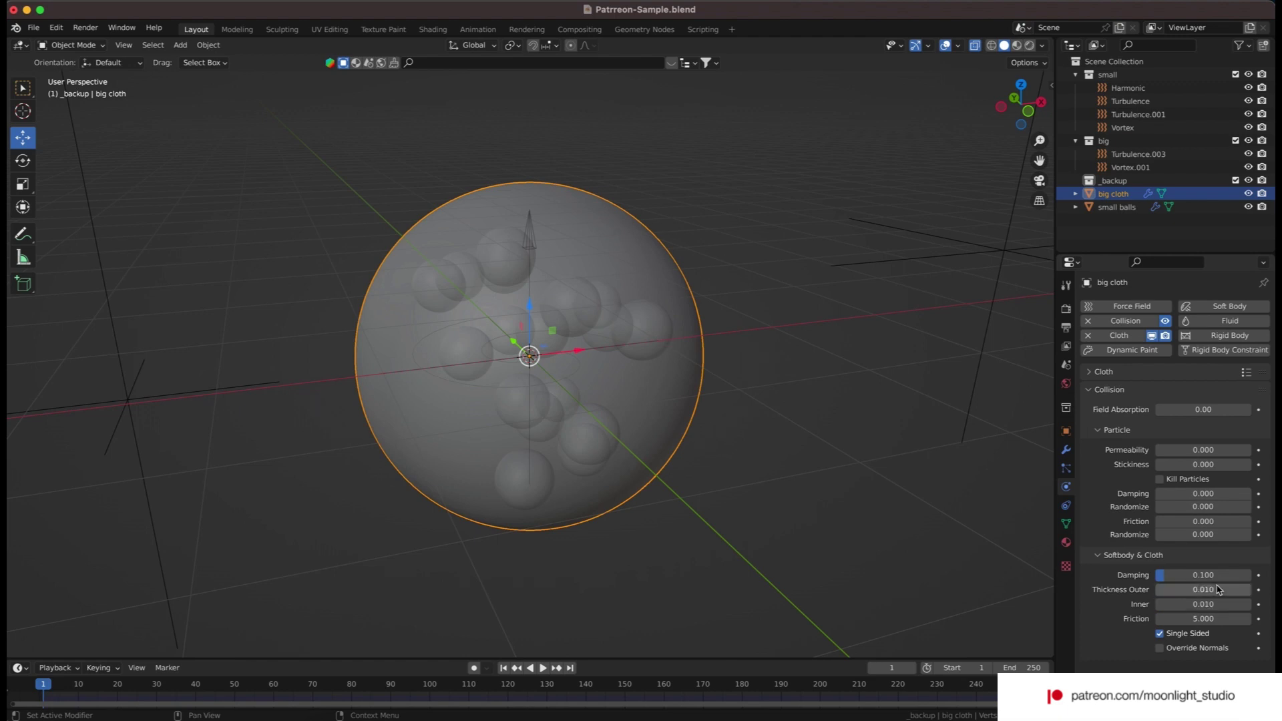
click(1189, 618)
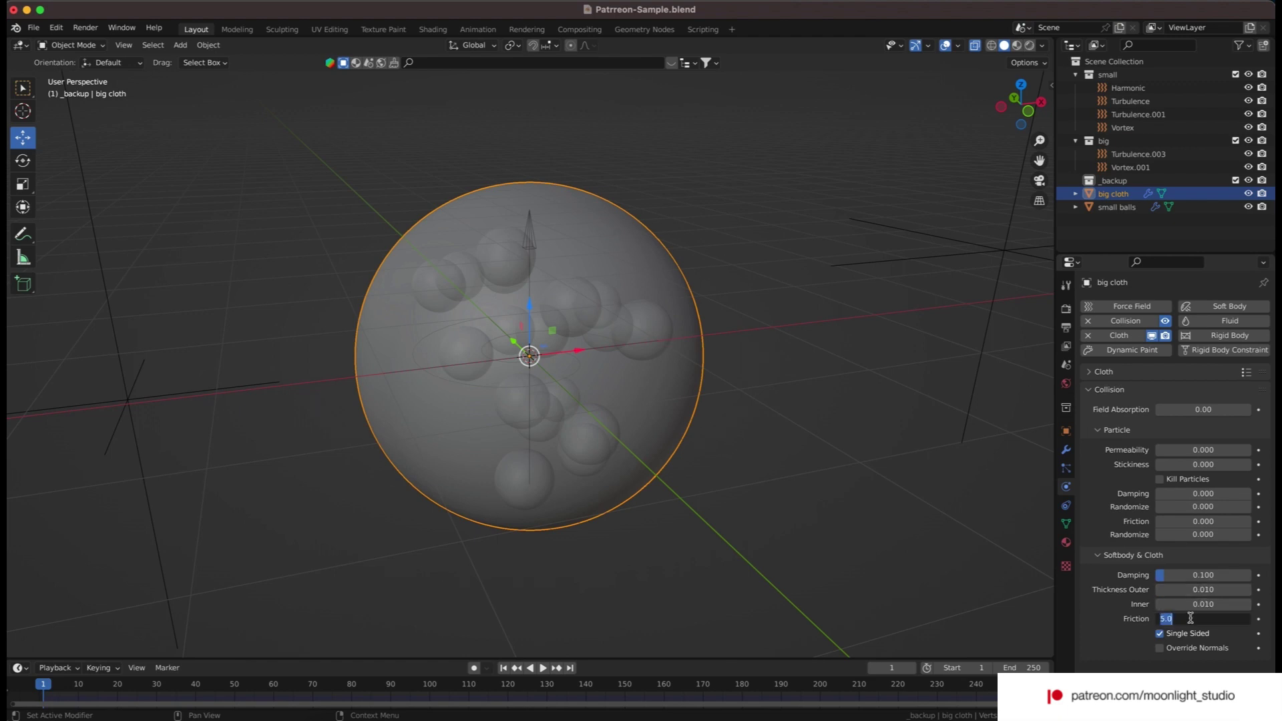
text(0)
key(Return)
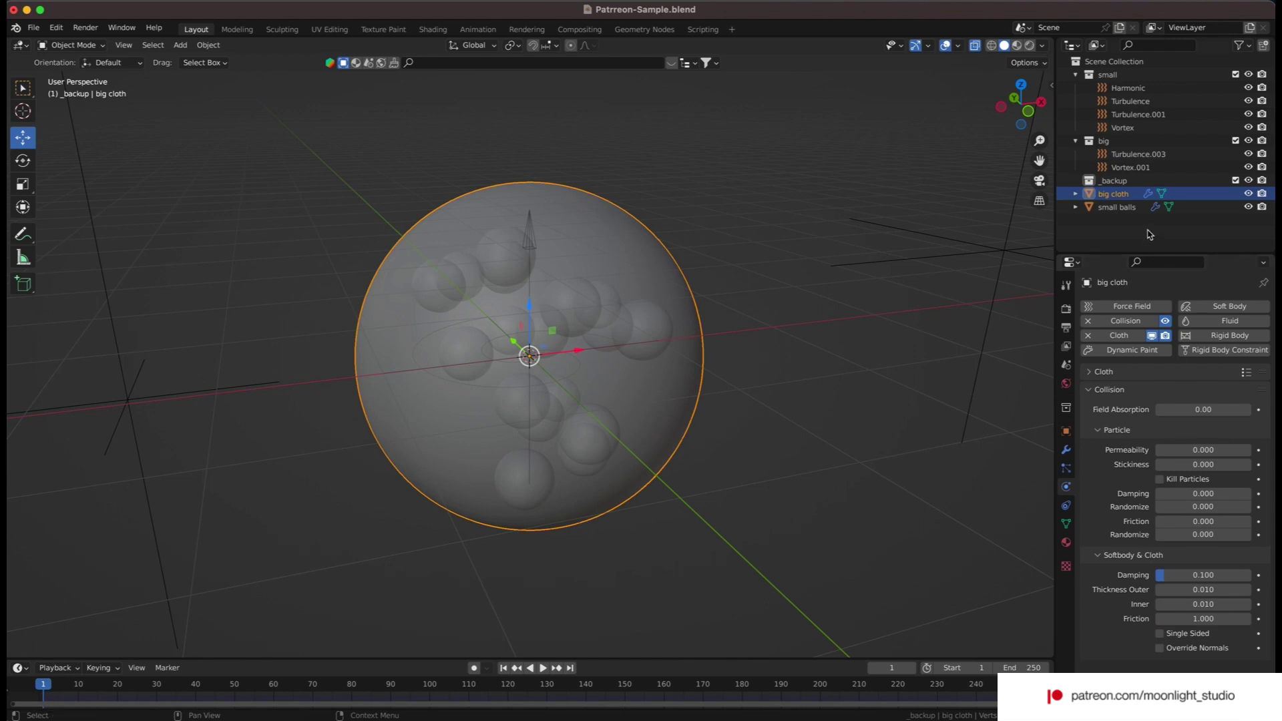
click(1127, 217)
click(1116, 207)
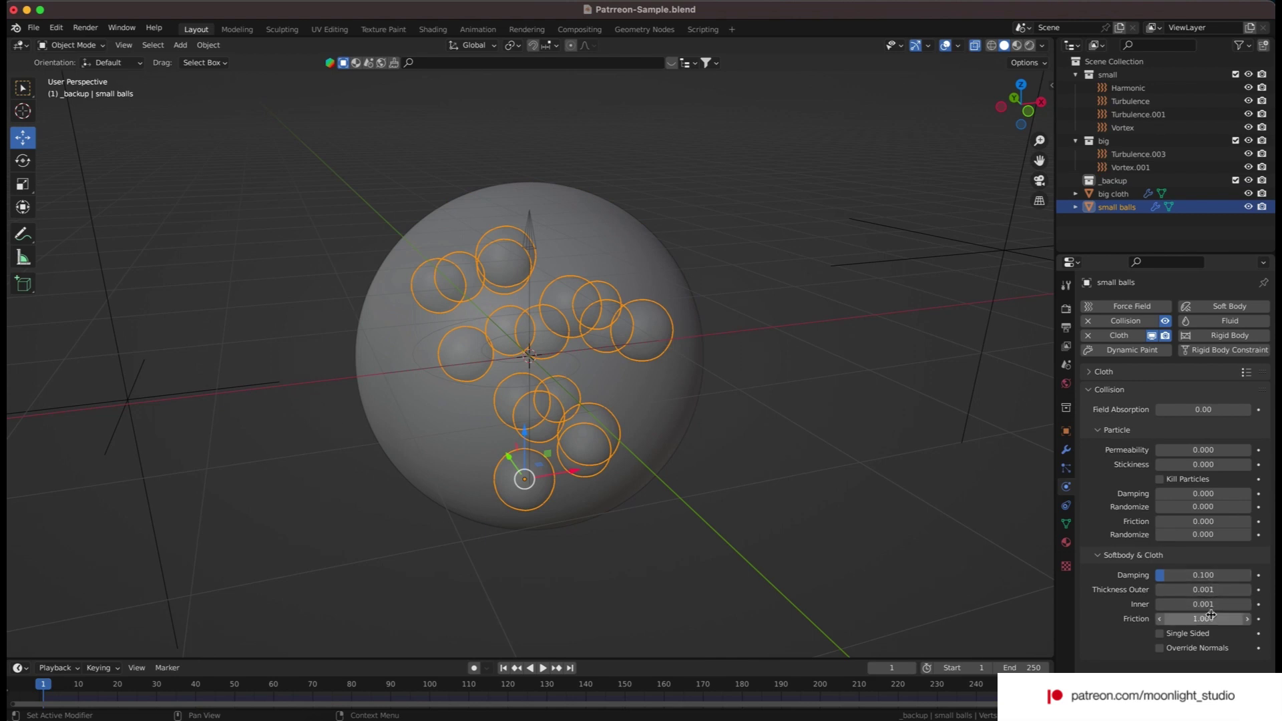
- Deselect the small balls and play the simulation to about frame 135 to watch the wrinkling
click(1116, 389)
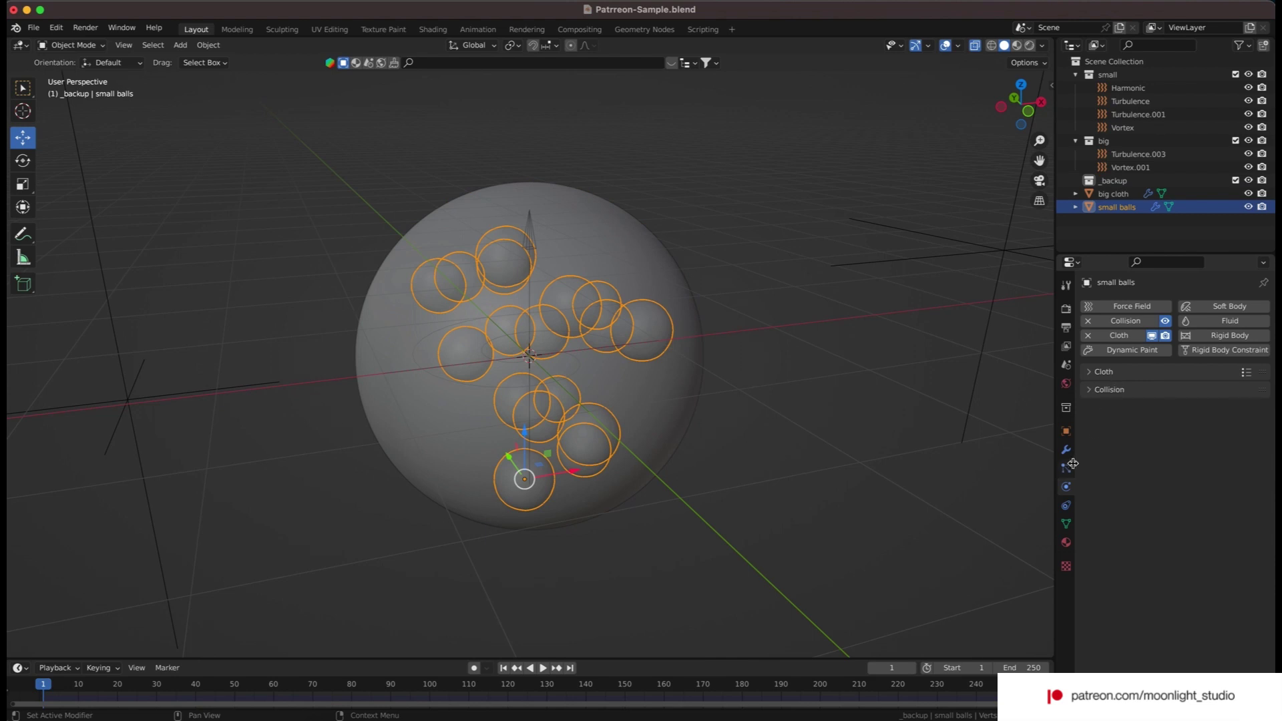
click(1065, 449)
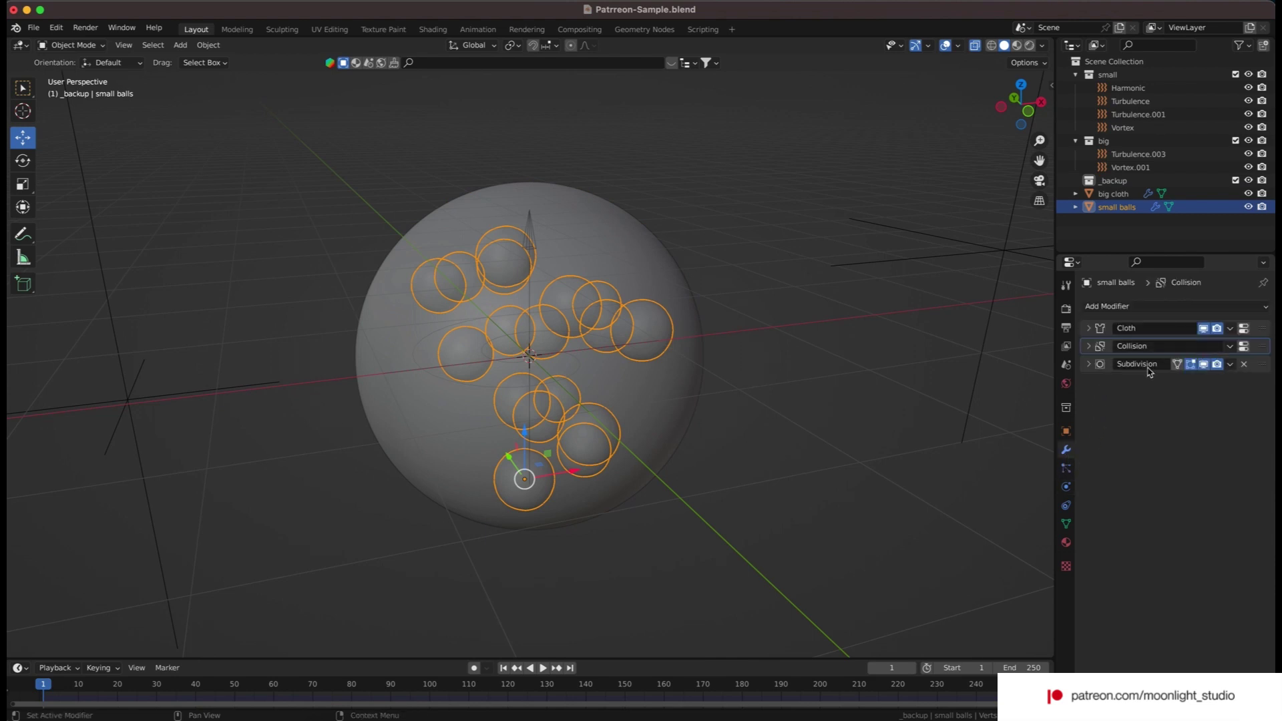
click(878, 465)
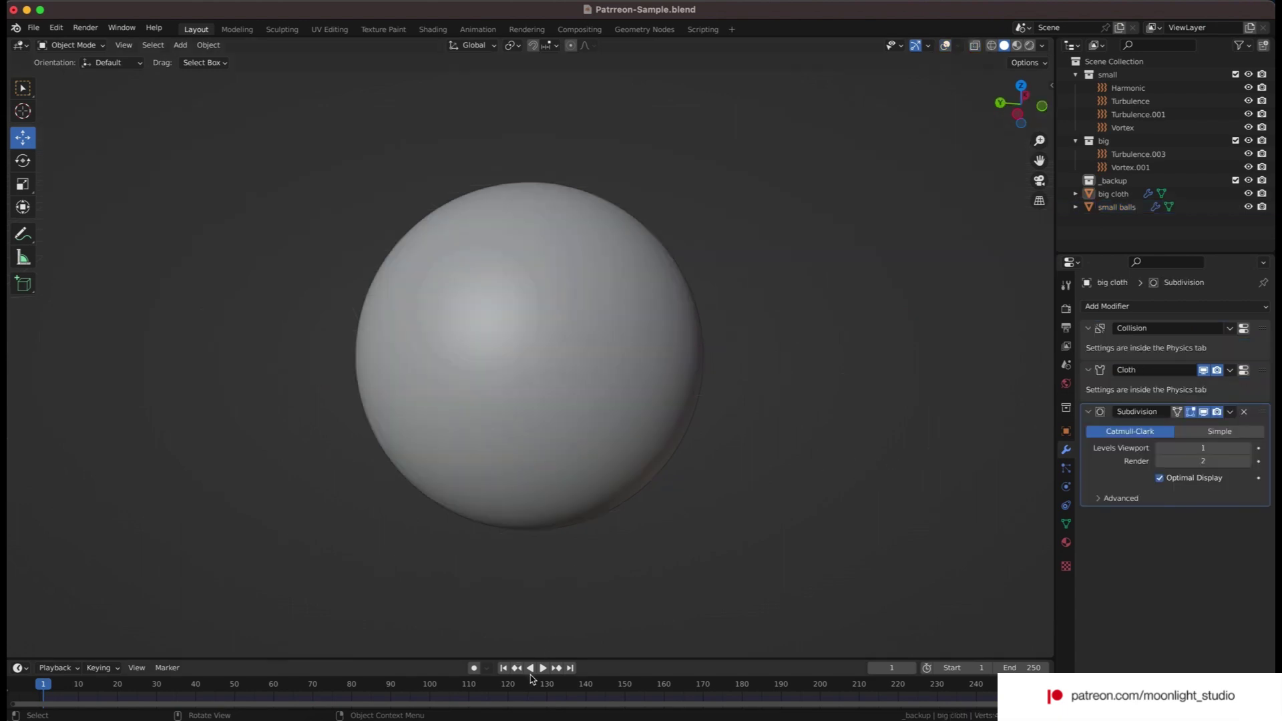
click(543, 668)
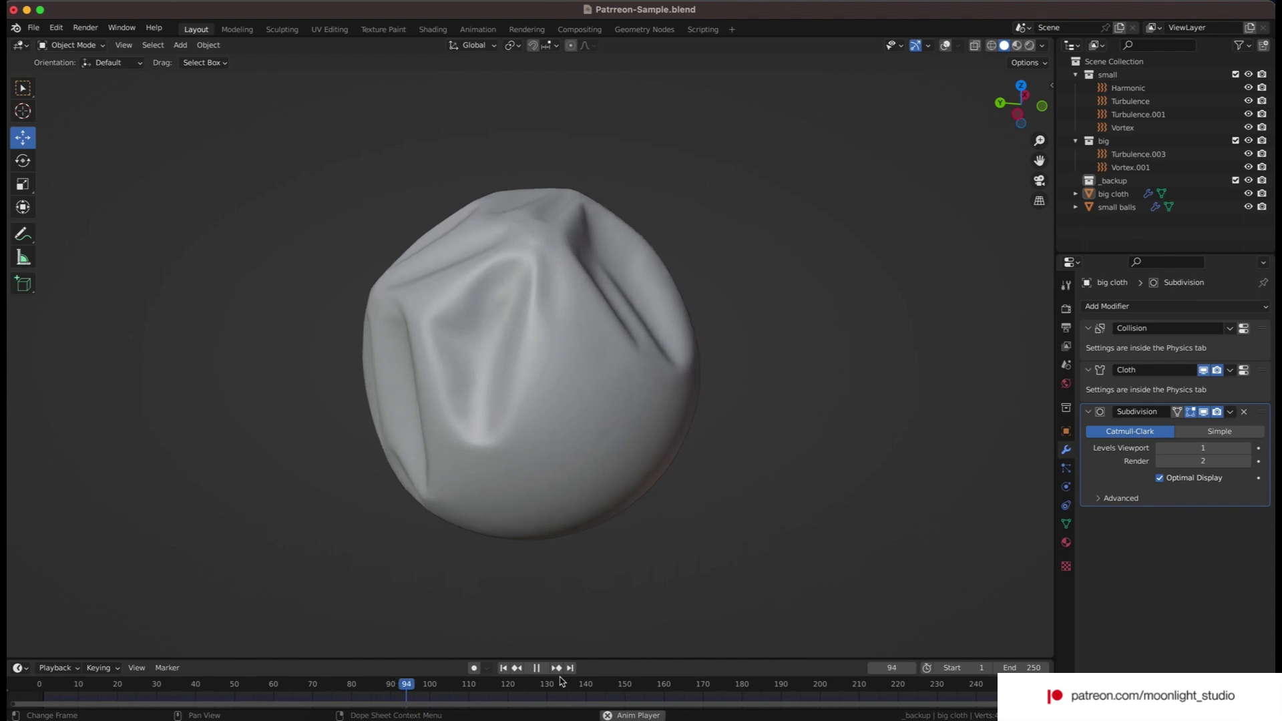
click(564, 682)
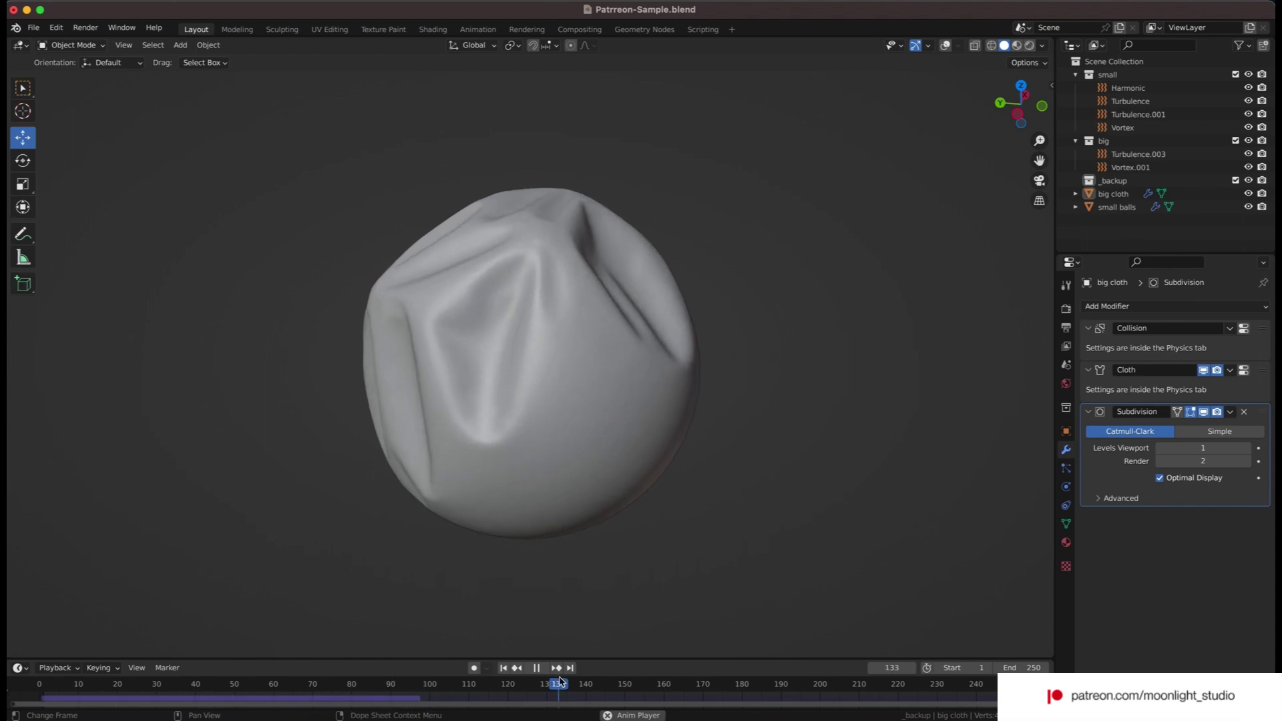
- Stop playback, select the big cloth sphere, and turn on Overlays and X-ray to reveal the inner balls
click(539, 667)
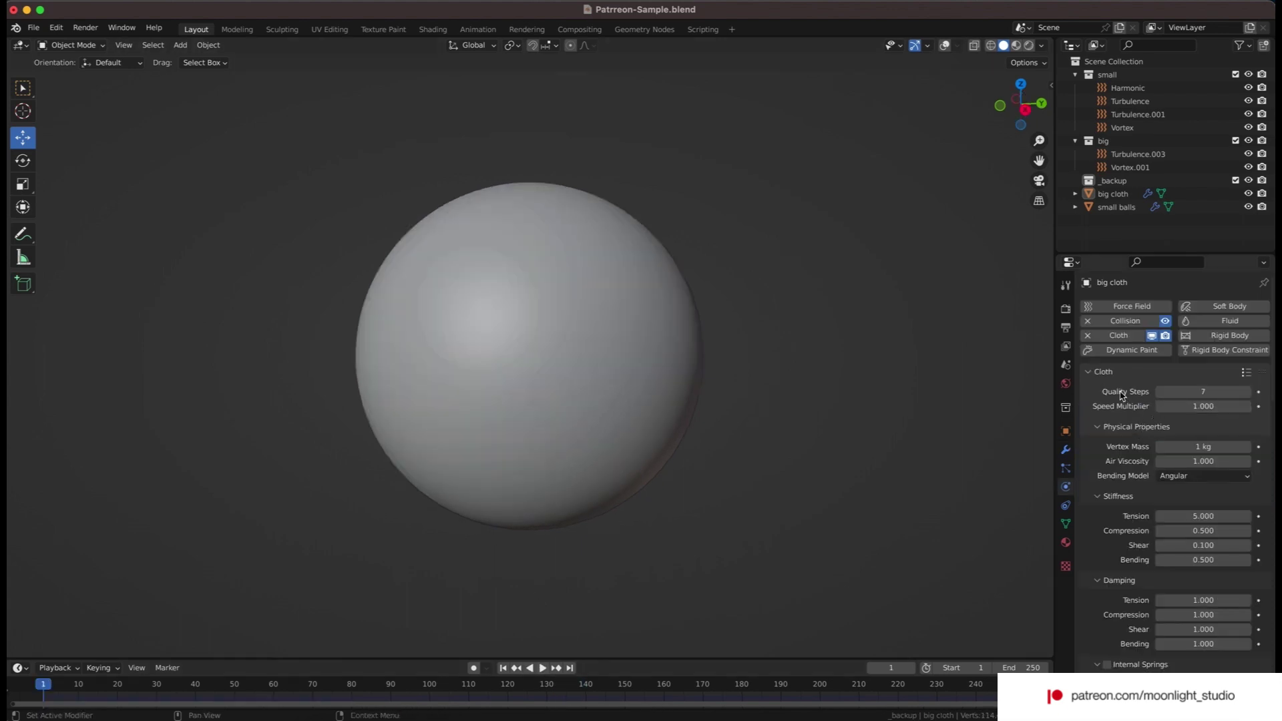
click(637, 420)
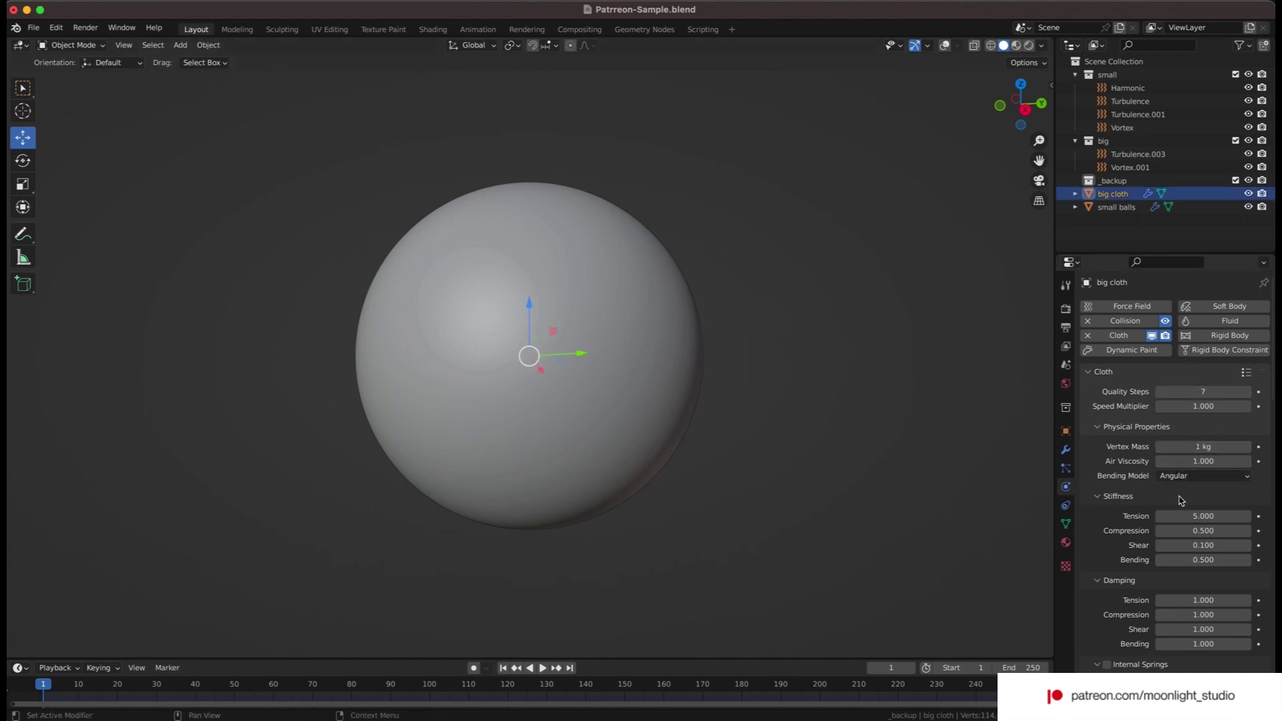
scroll(1180, 500, down, 3)
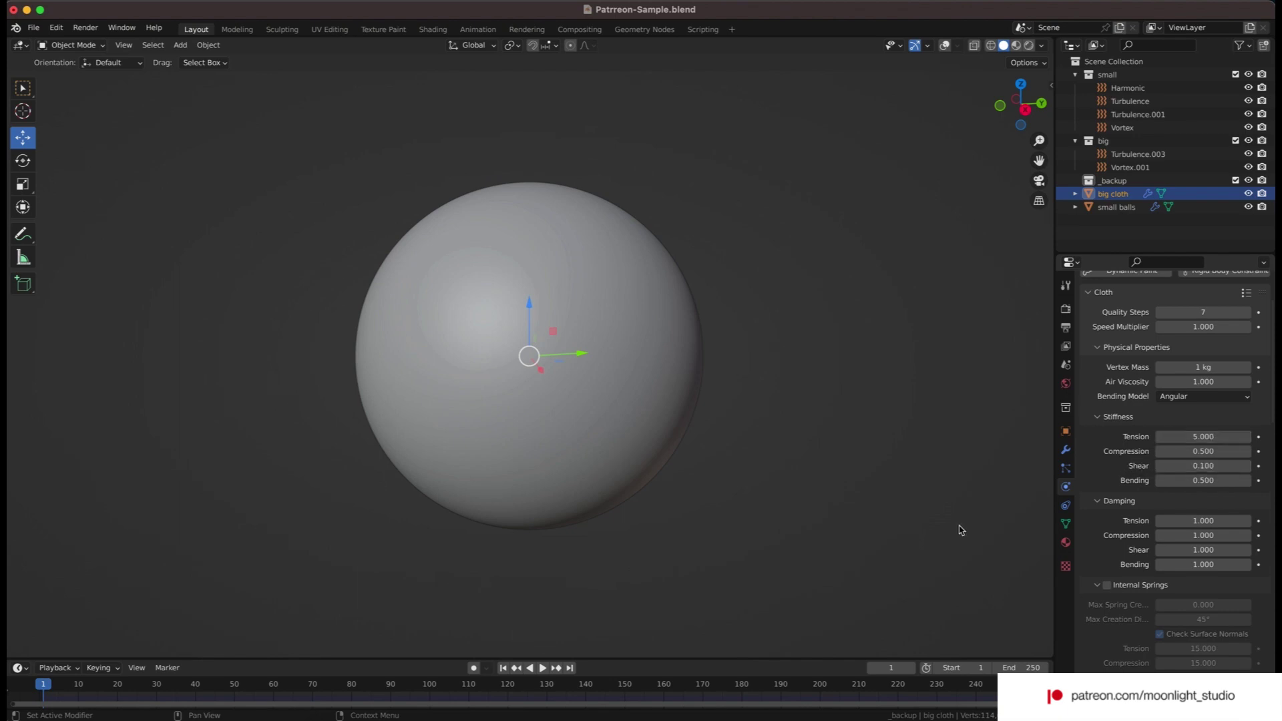
click(944, 45)
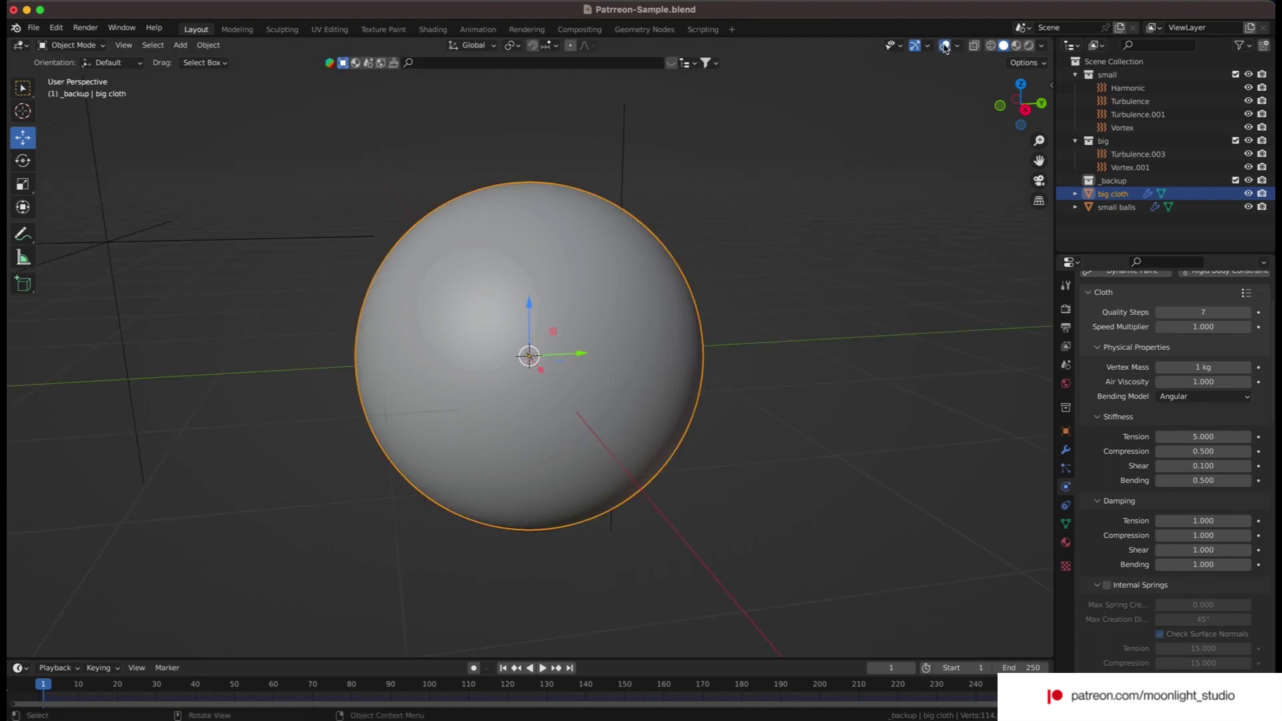
click(976, 45)
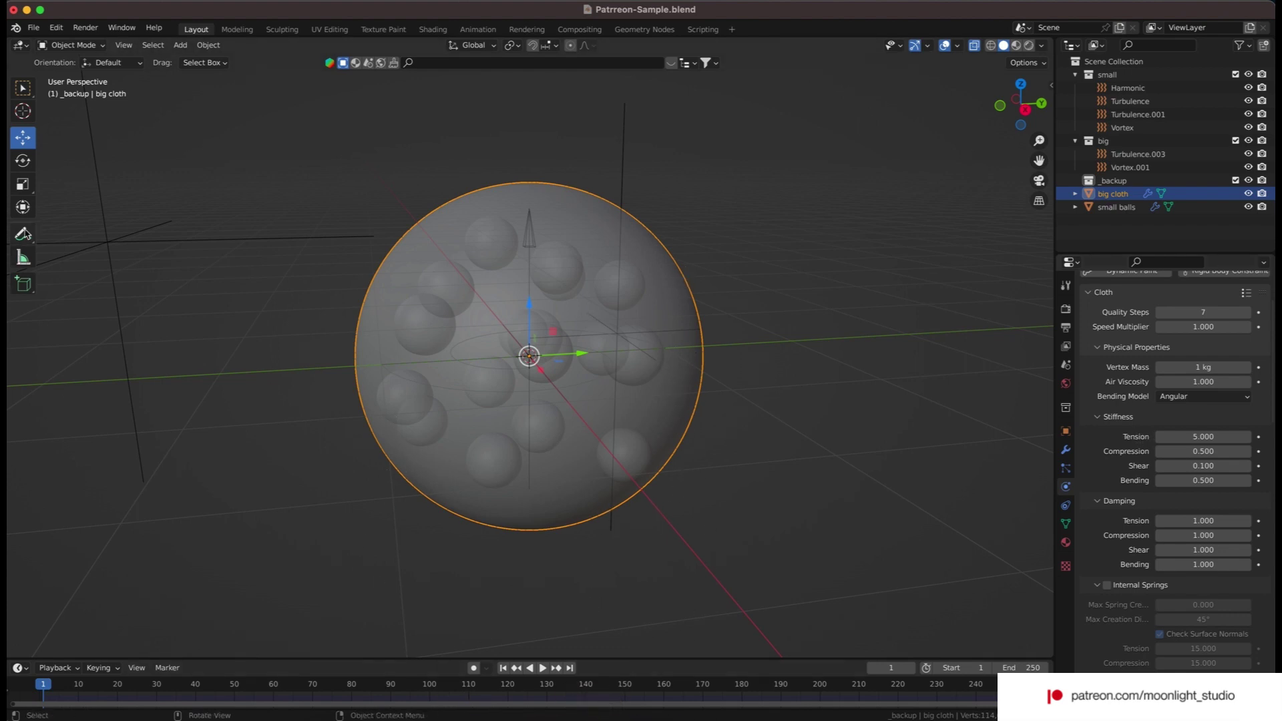
- Sketch an annotation line around the sphere's lower half, then undo it
click(24, 234)
mouse_move(461, 650)
mouse_down()
mouse_move(611, 622)
mouse_move(664, 517)
mouse_up()
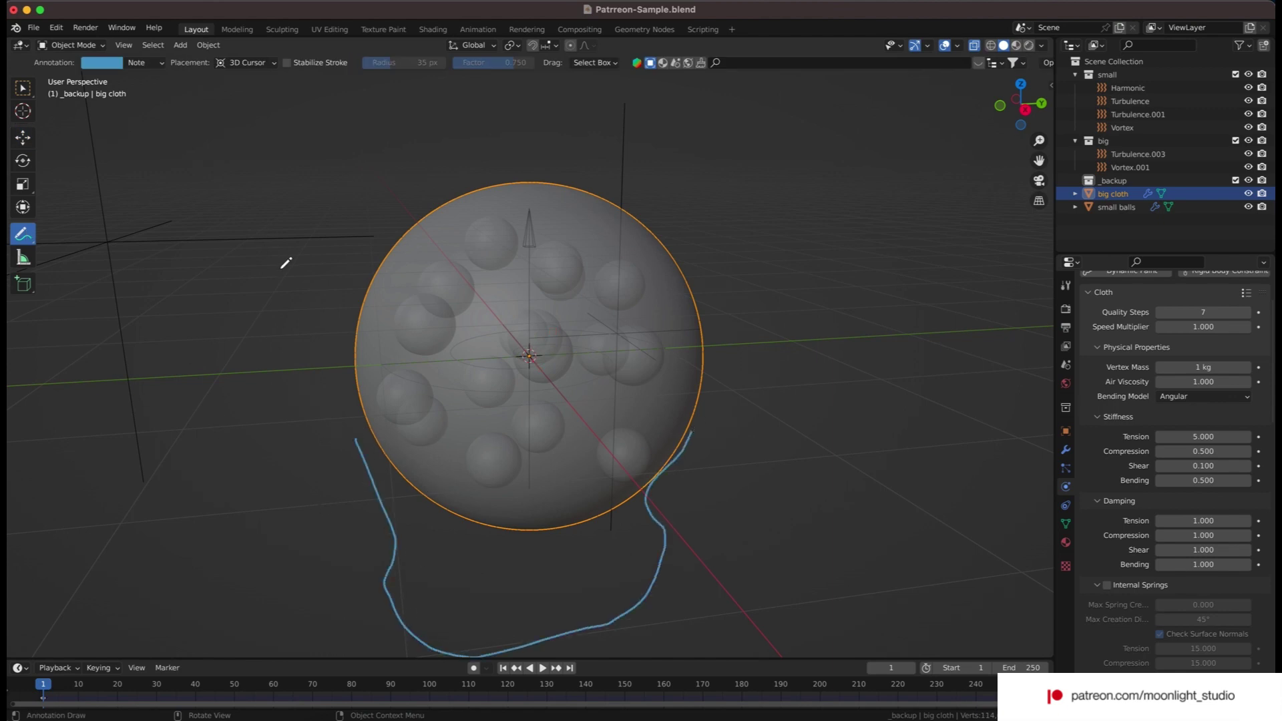
key(ctrl+z)
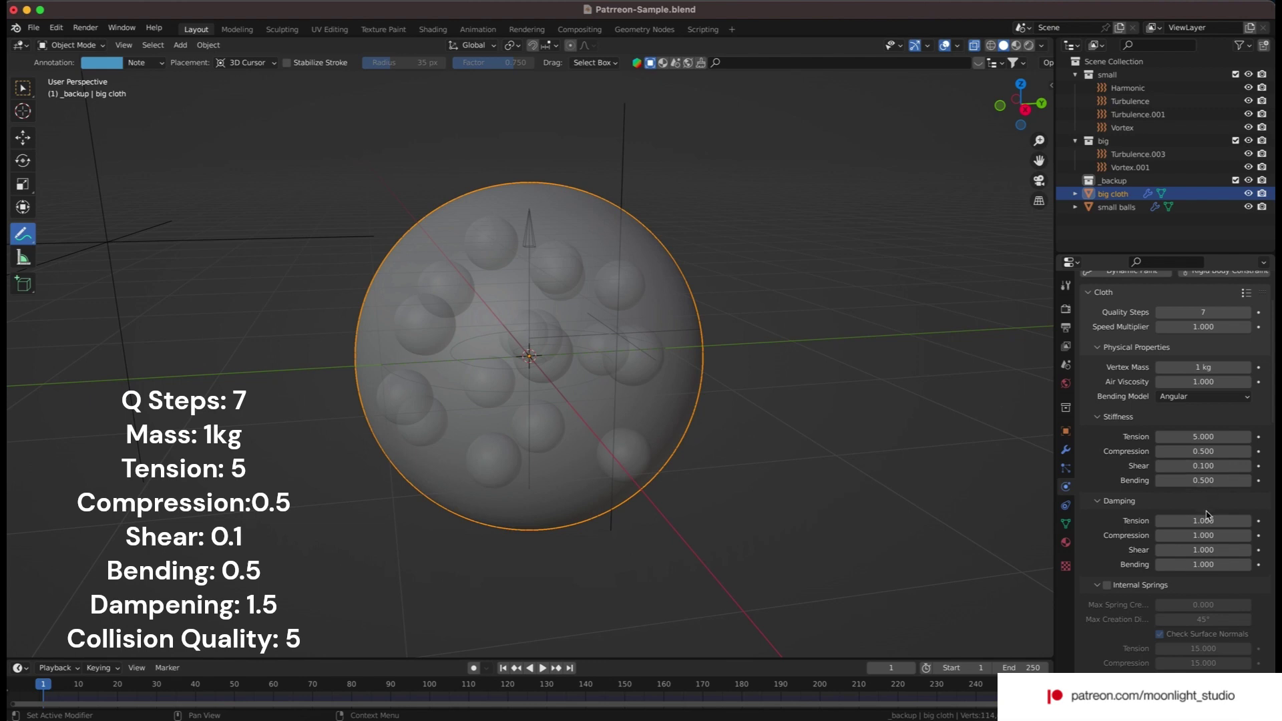
- Set the Tension, Compression, Shear and Bending damping to 1.5, and check Collision Quality is 5
mouse_move(1203, 520)
mouse_down()
mouse_move(1203, 564)
mouse_move(1202, 521)
mouse_up()
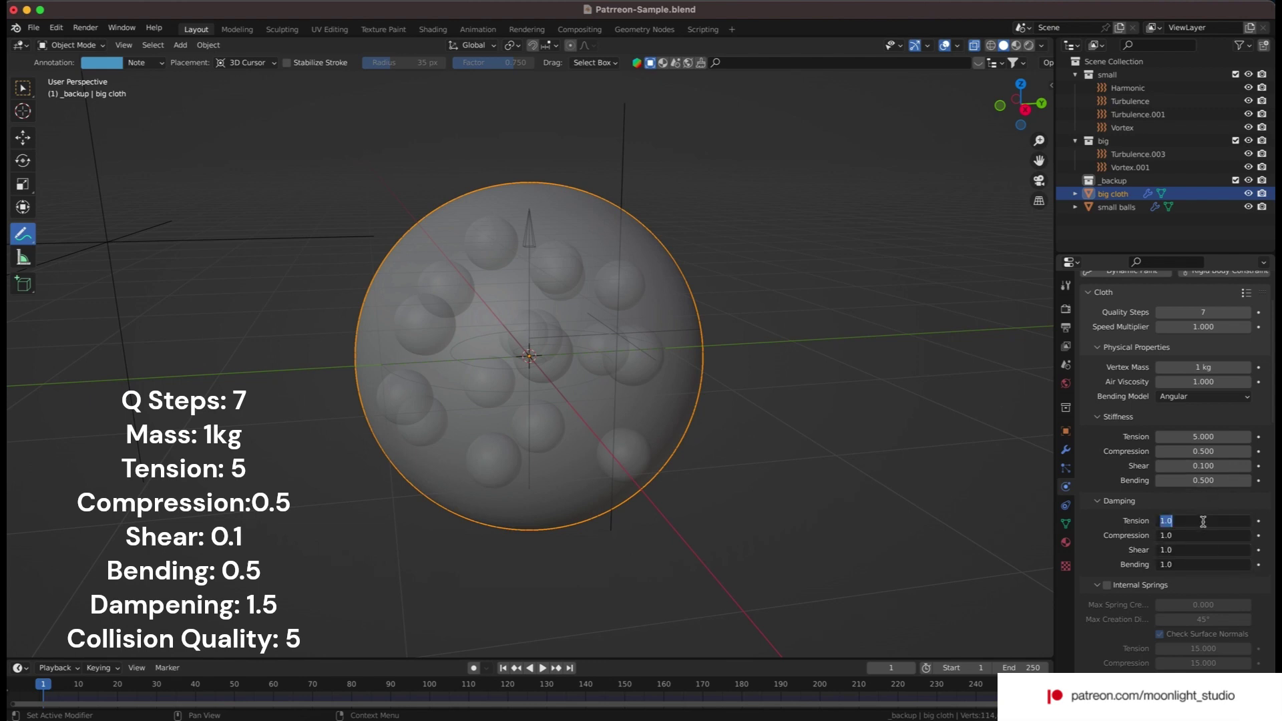
text(1.5)
key(Return)
scroll(1203, 524, down, 8)
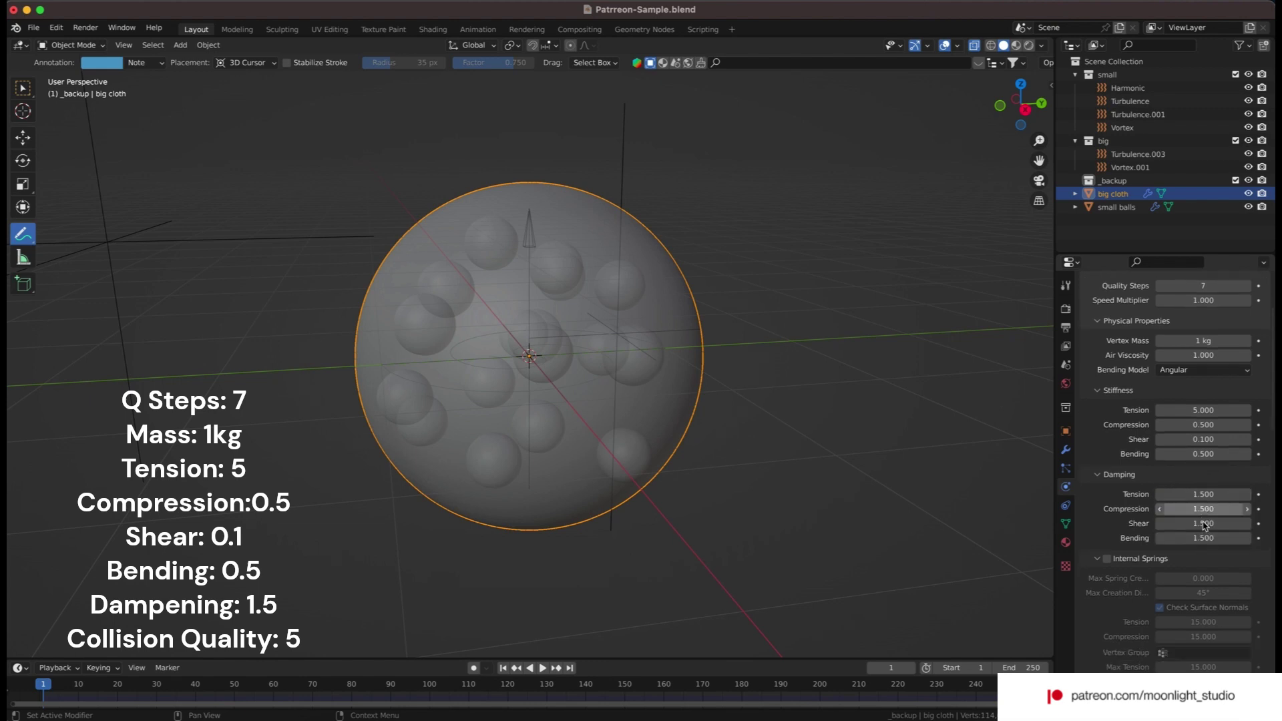
scroll(1203, 525, down, 15)
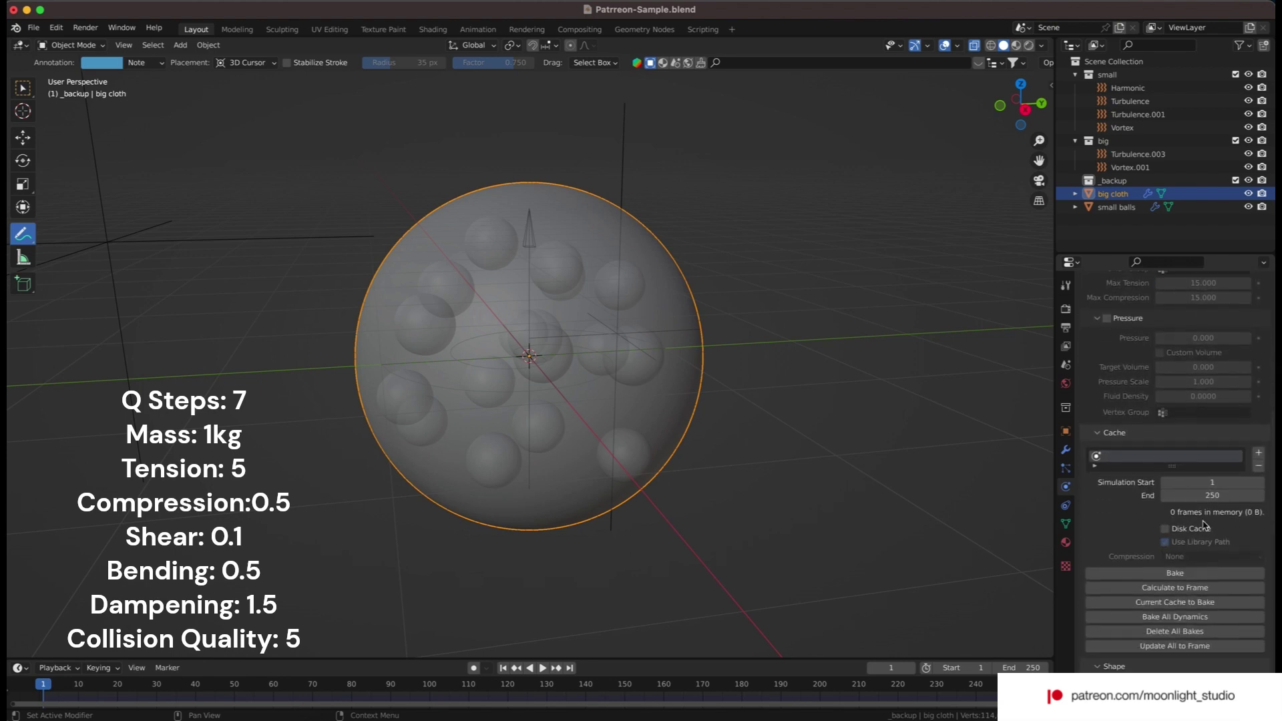
scroll(1203, 521, down, 3)
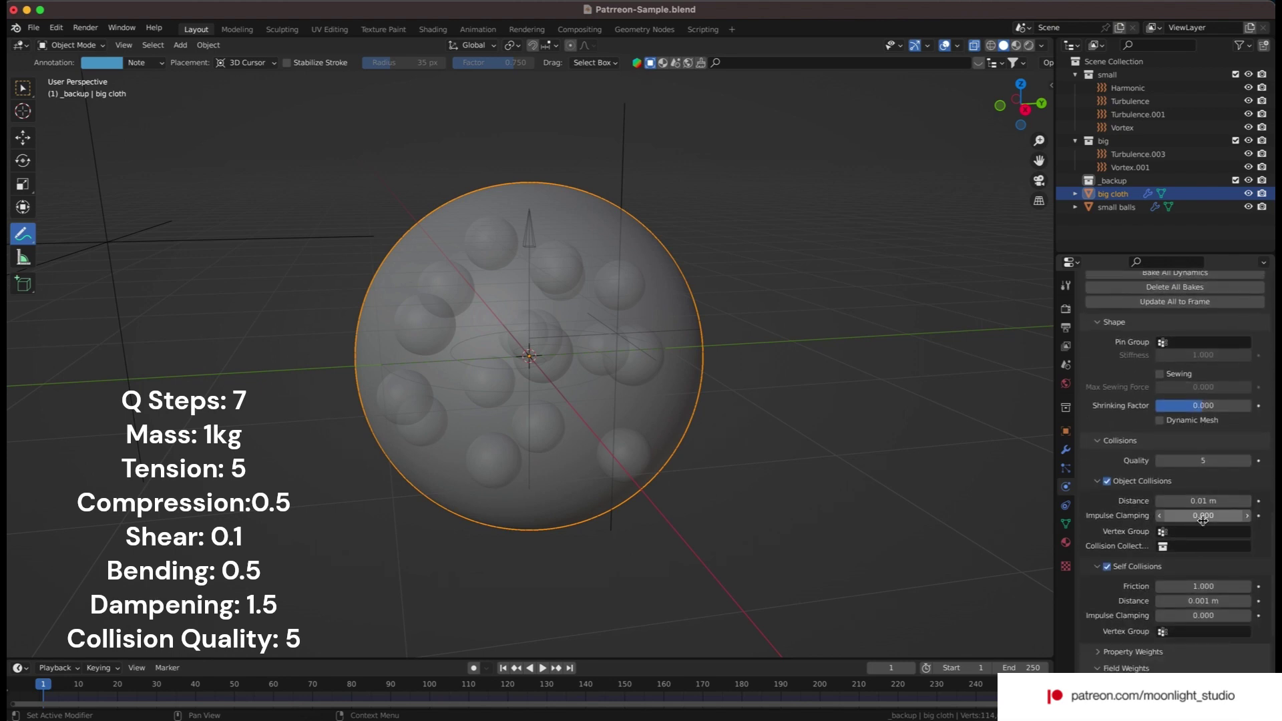
scroll(1202, 520, down, 2)
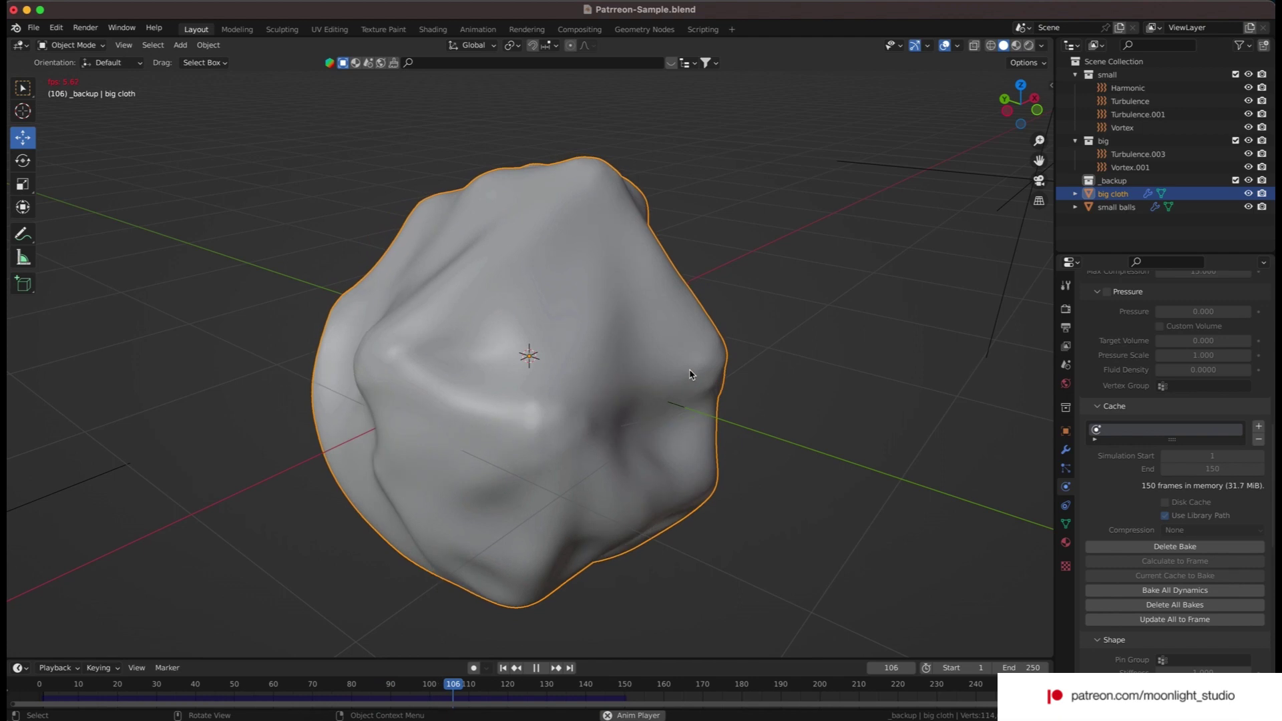
- Play the baked simulation, stop near frame 155, and scrub back to frame 151 to inspect it
key(space)
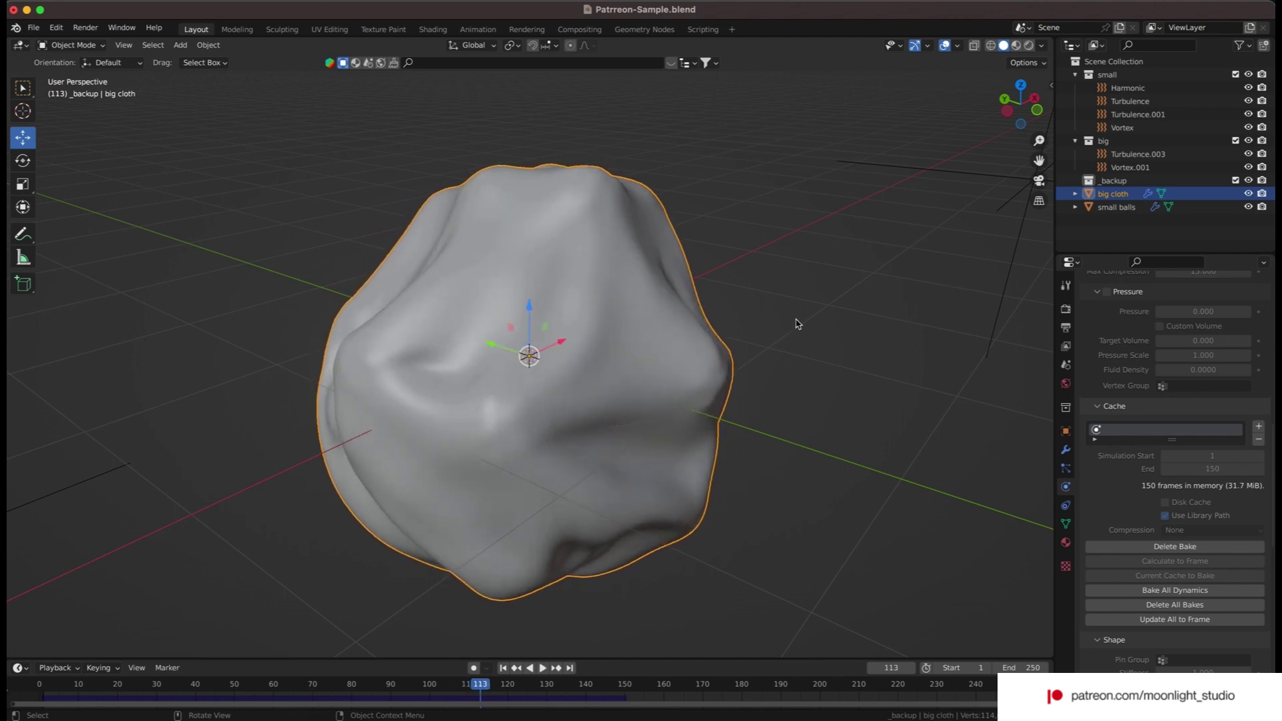
key(space)
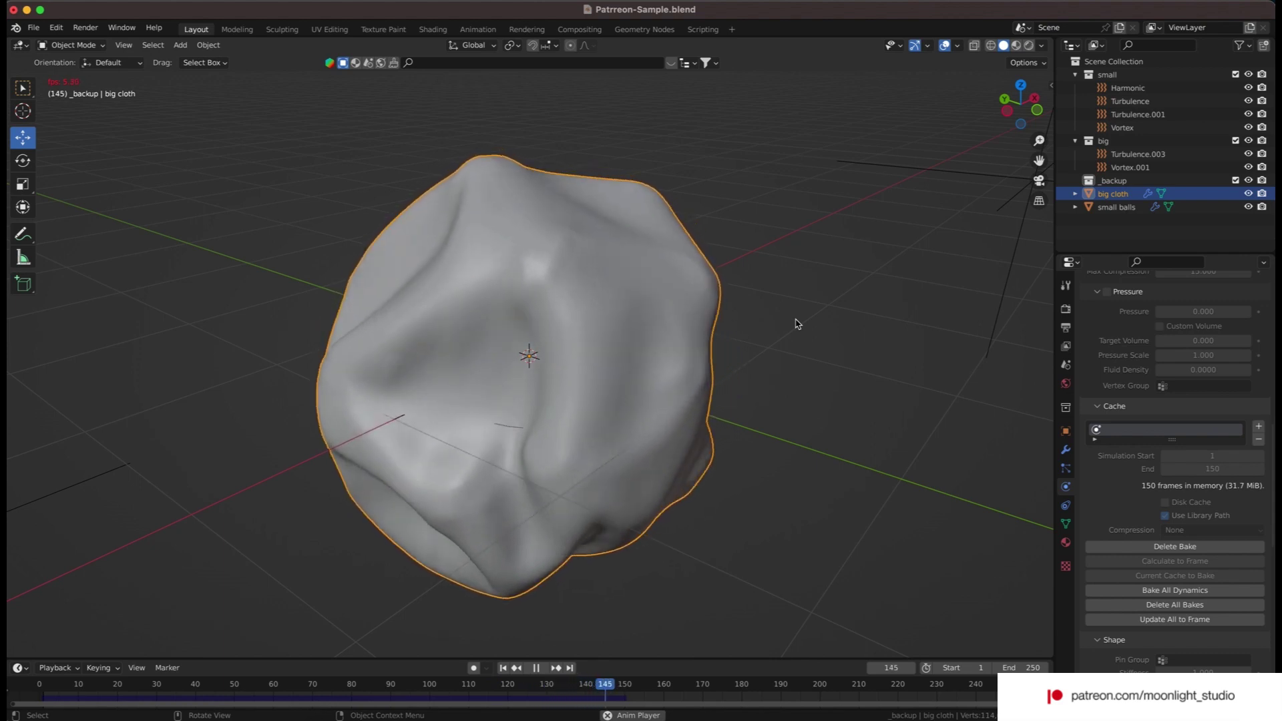
key(space)
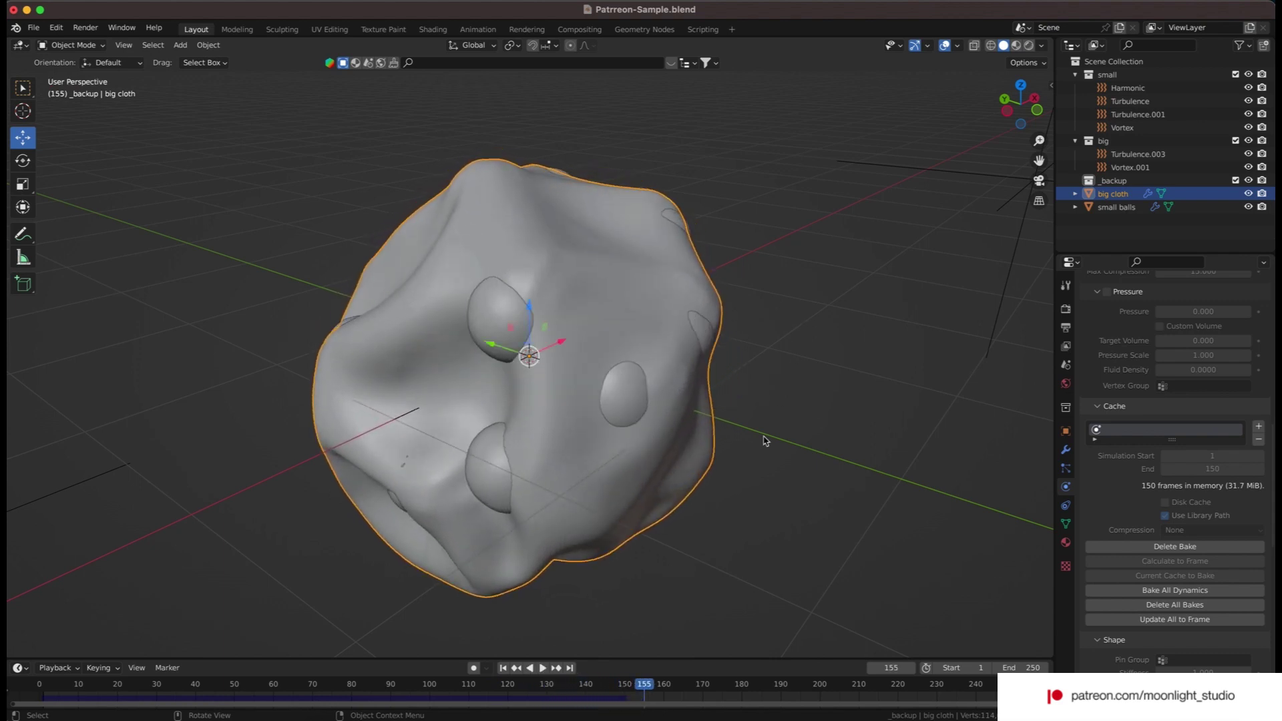
drag(641, 693, 620, 693)
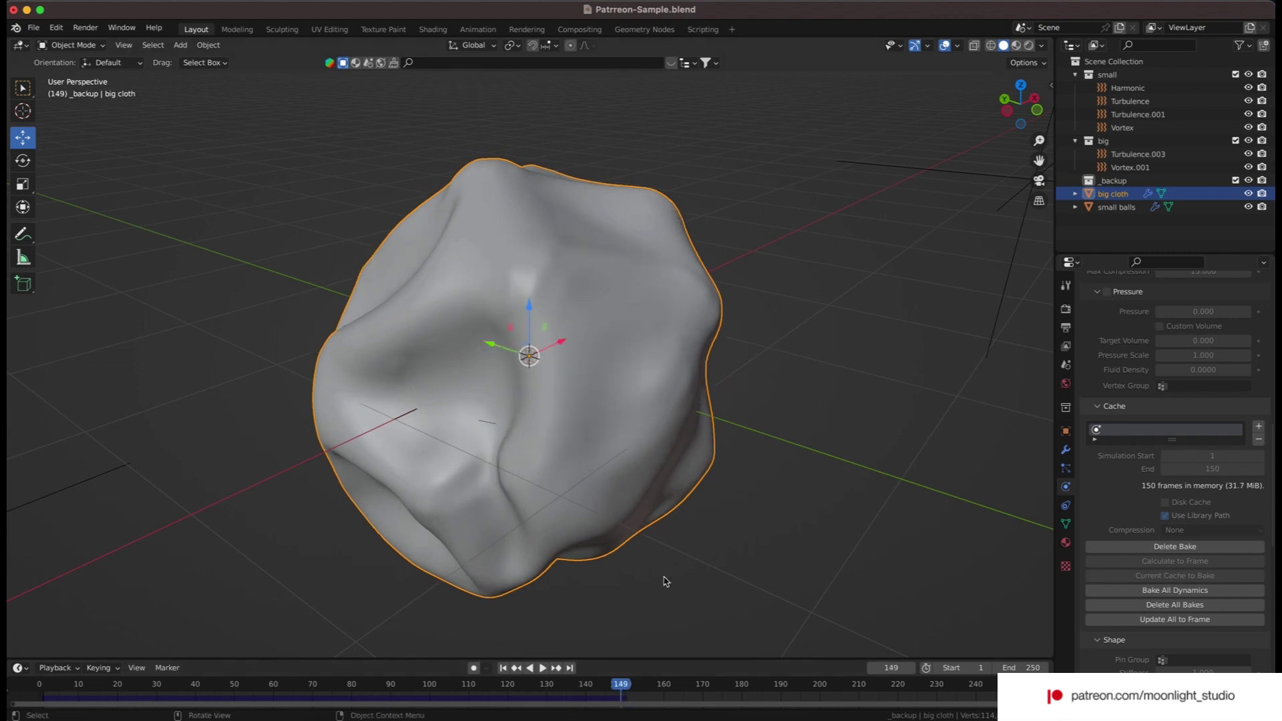